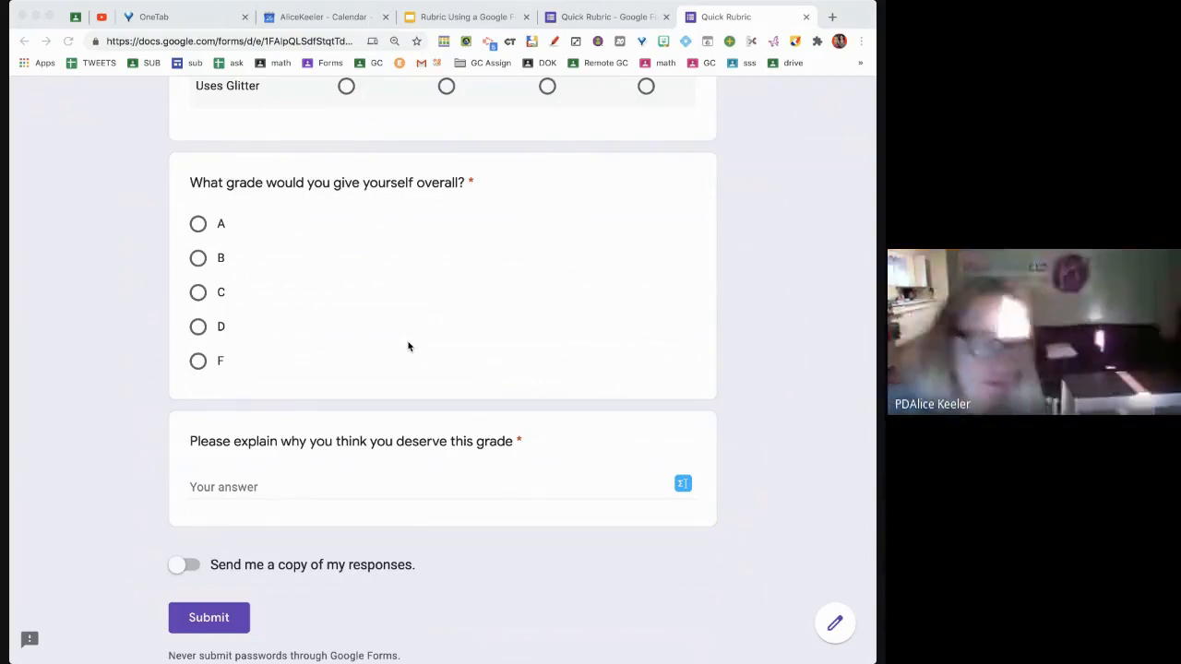
Return to the Quick Rubric form's editor tab
scroll(408, 343, up, 2)
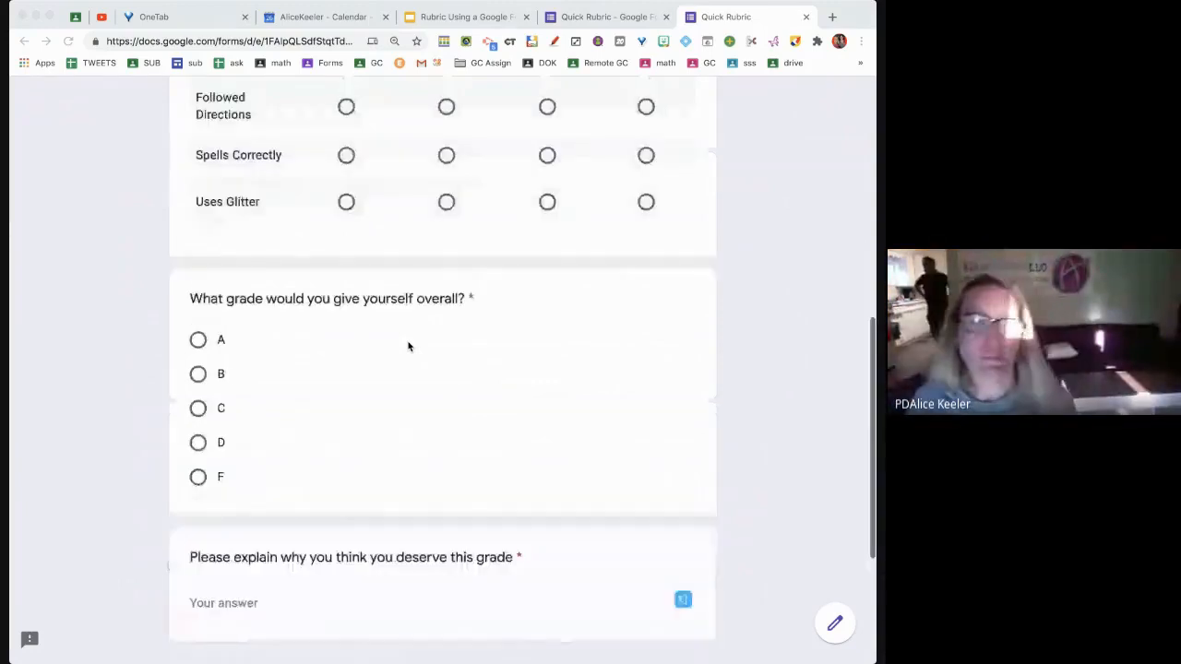
scroll(408, 342, up, 10)
click(593, 29)
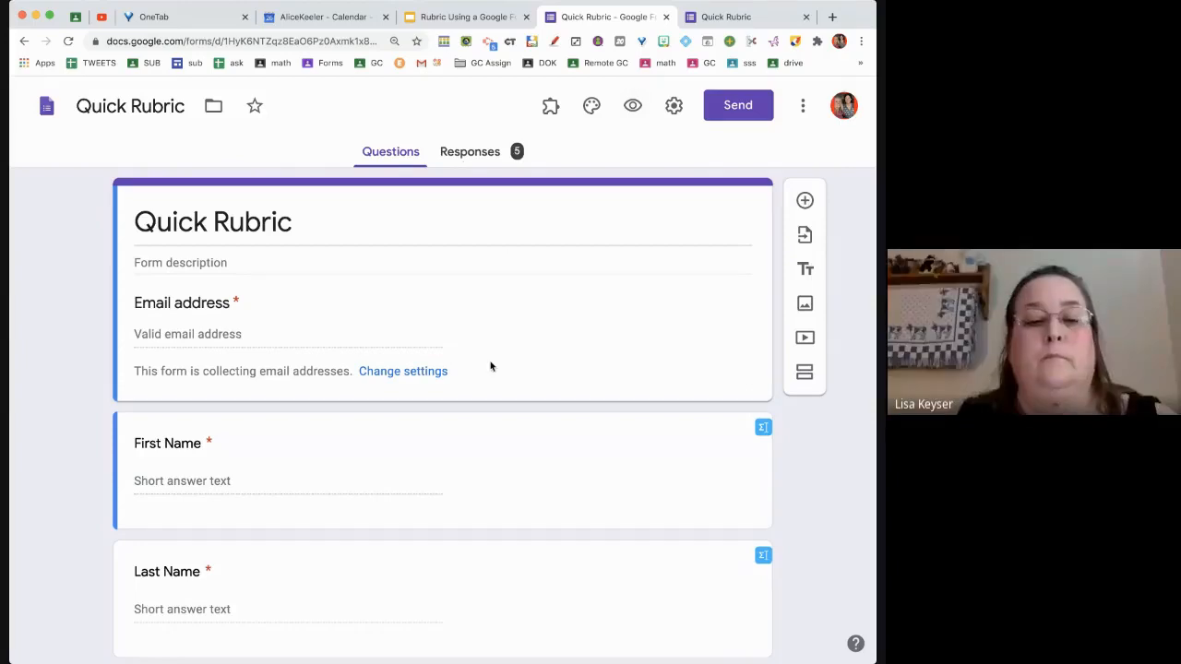
View the form's 5 responses in the linked Quick Rubric (Responses) spreadsheet
scroll(491, 367, down, 1)
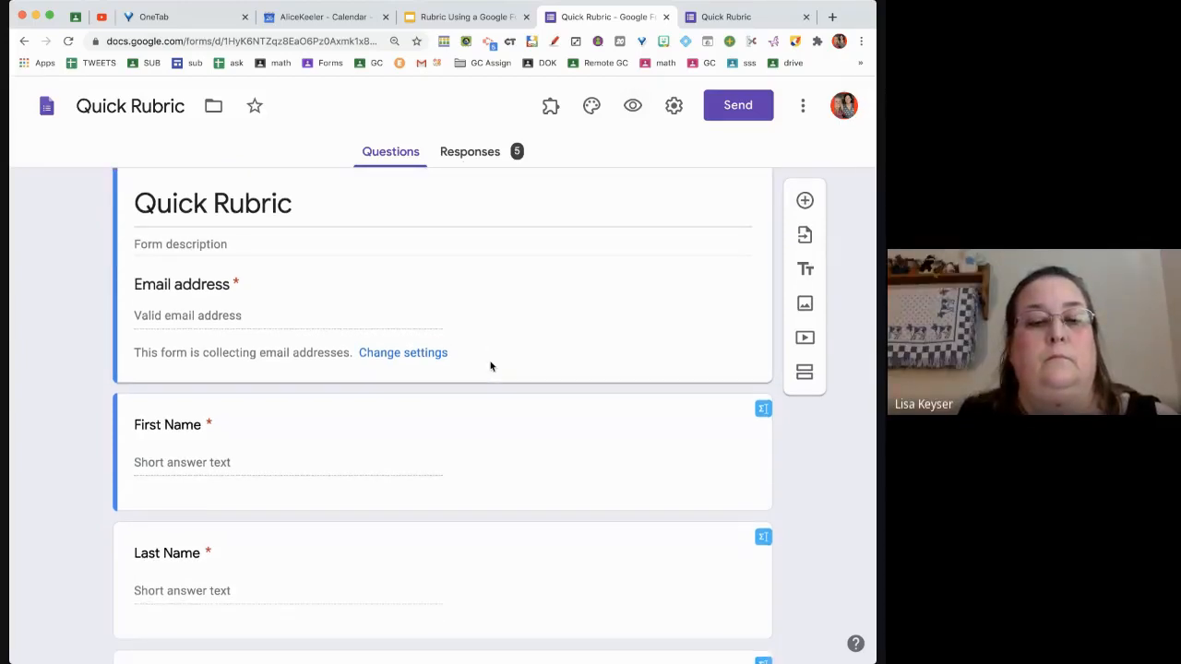
scroll(474, 387, down, 5)
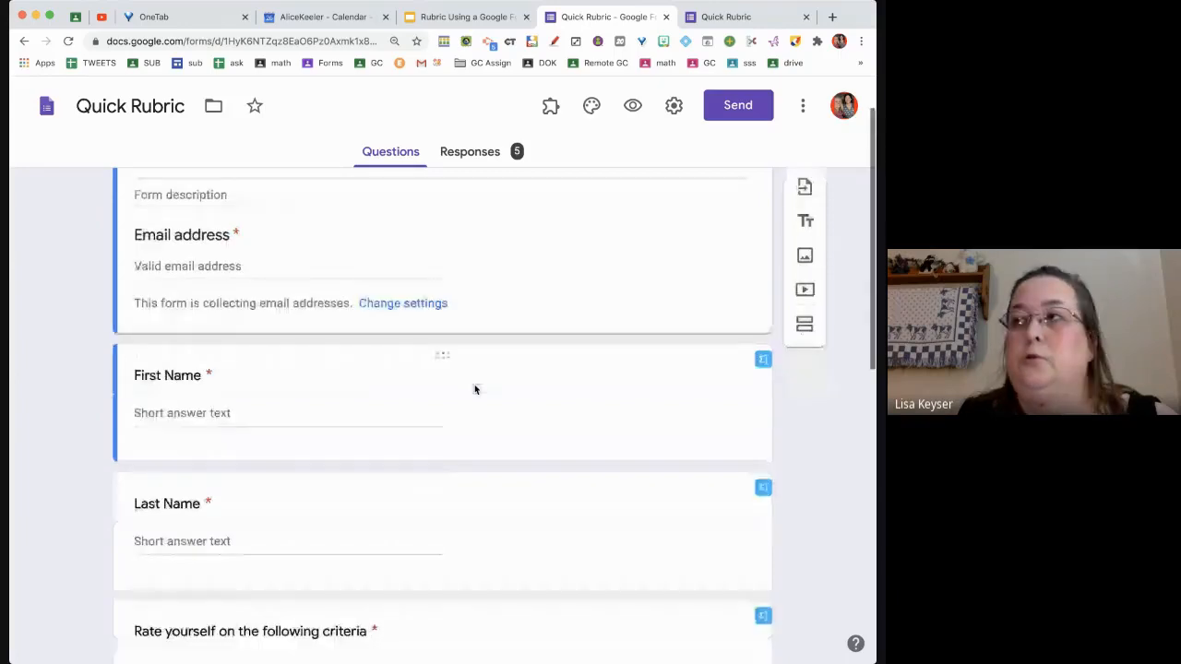
scroll(478, 415, up, 6)
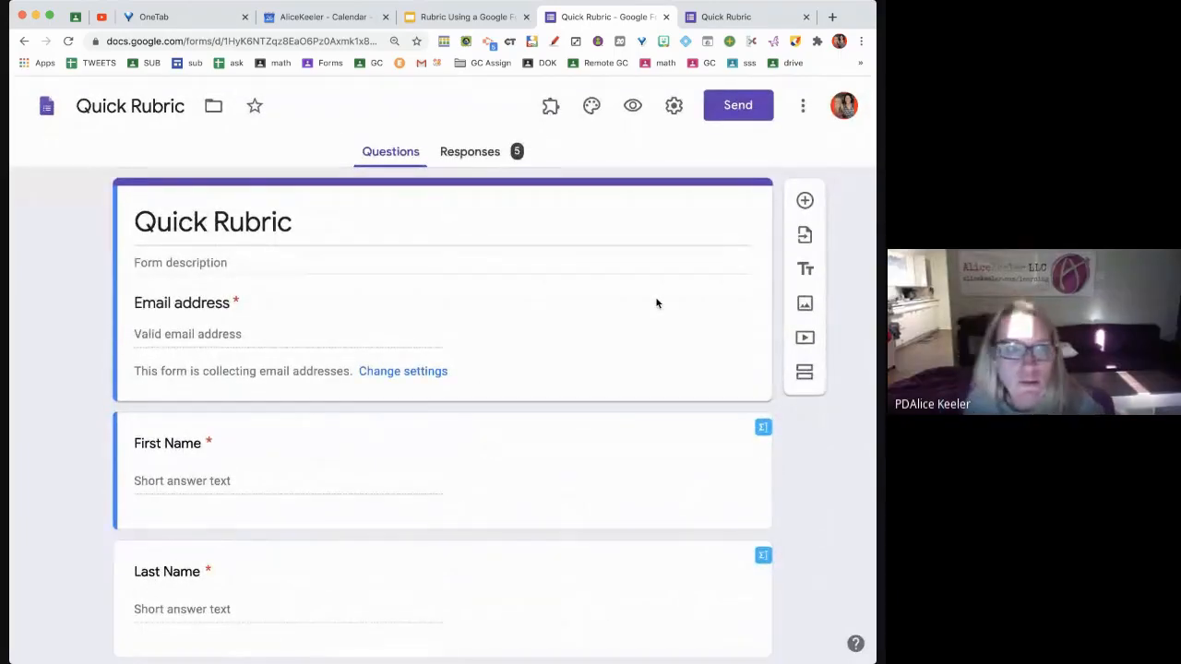
click(494, 154)
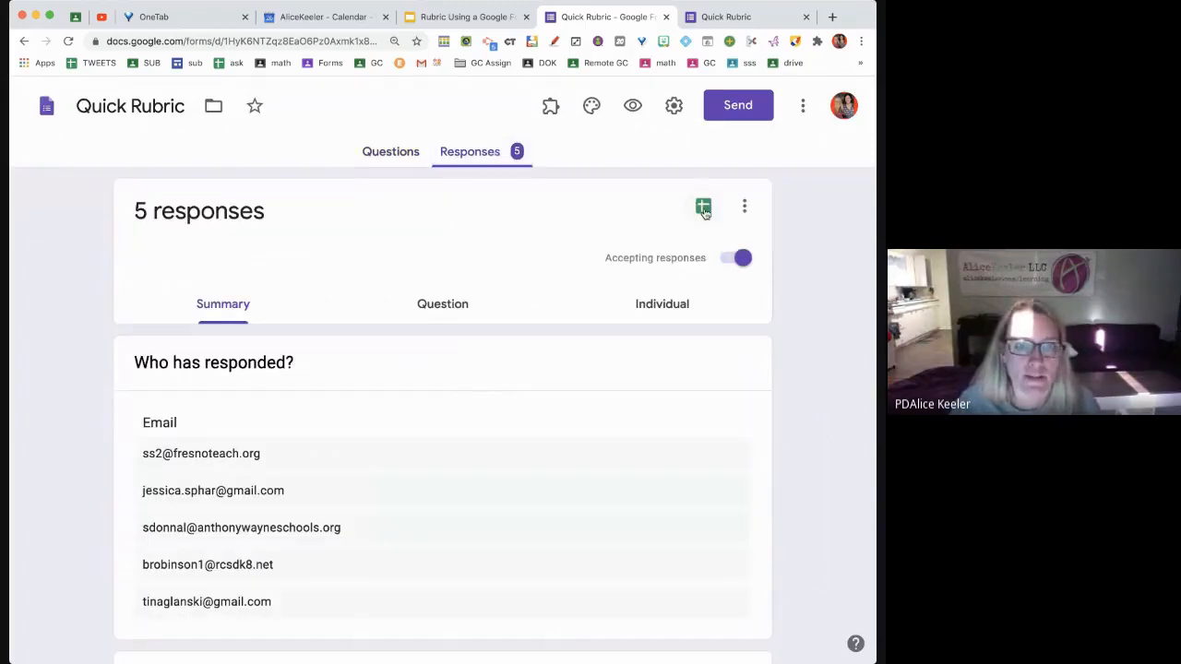
click(704, 211)
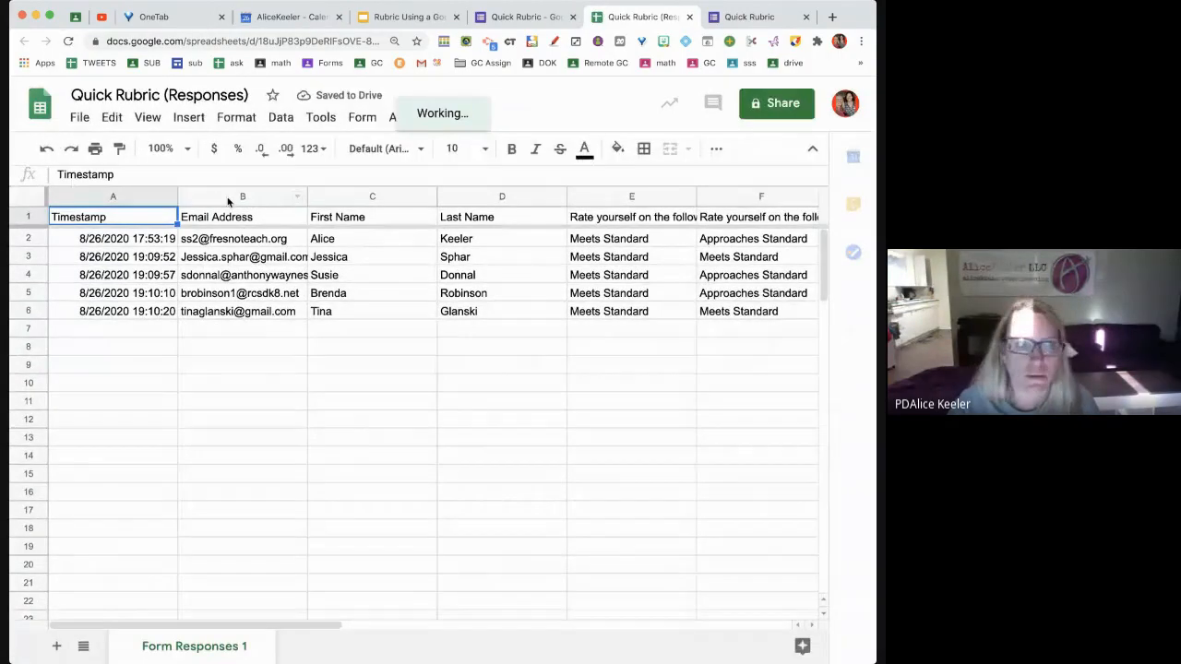
Hide the Email Address column in column B
right_click(238, 197)
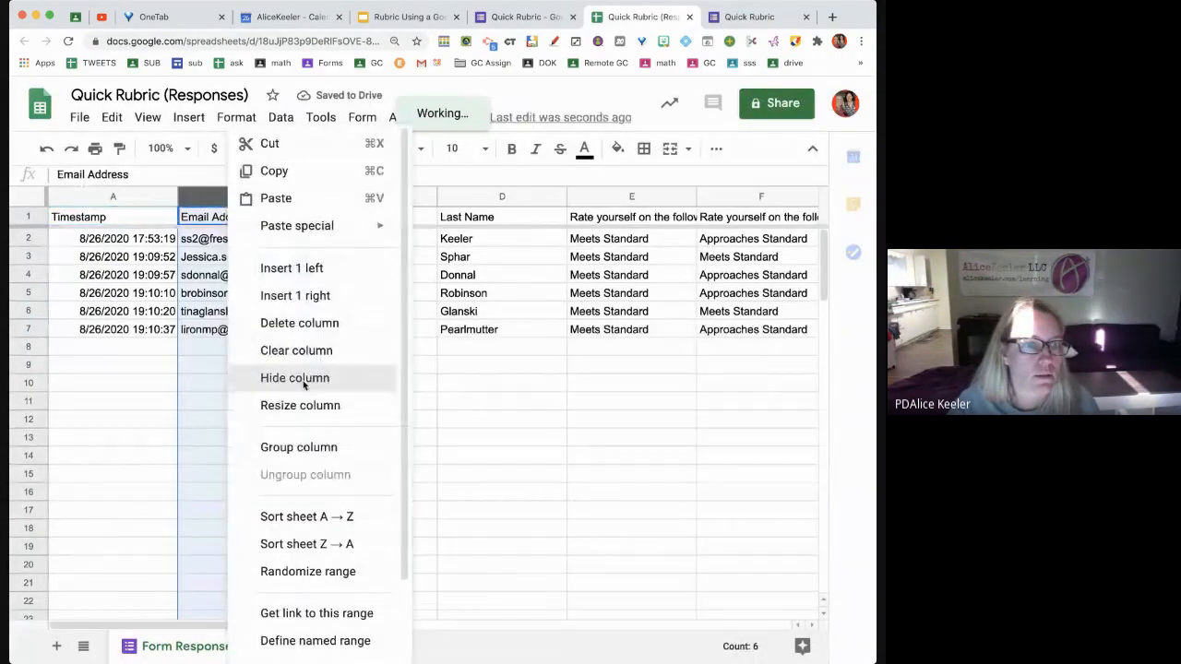
click(303, 378)
scroll(532, 403, right, 2)
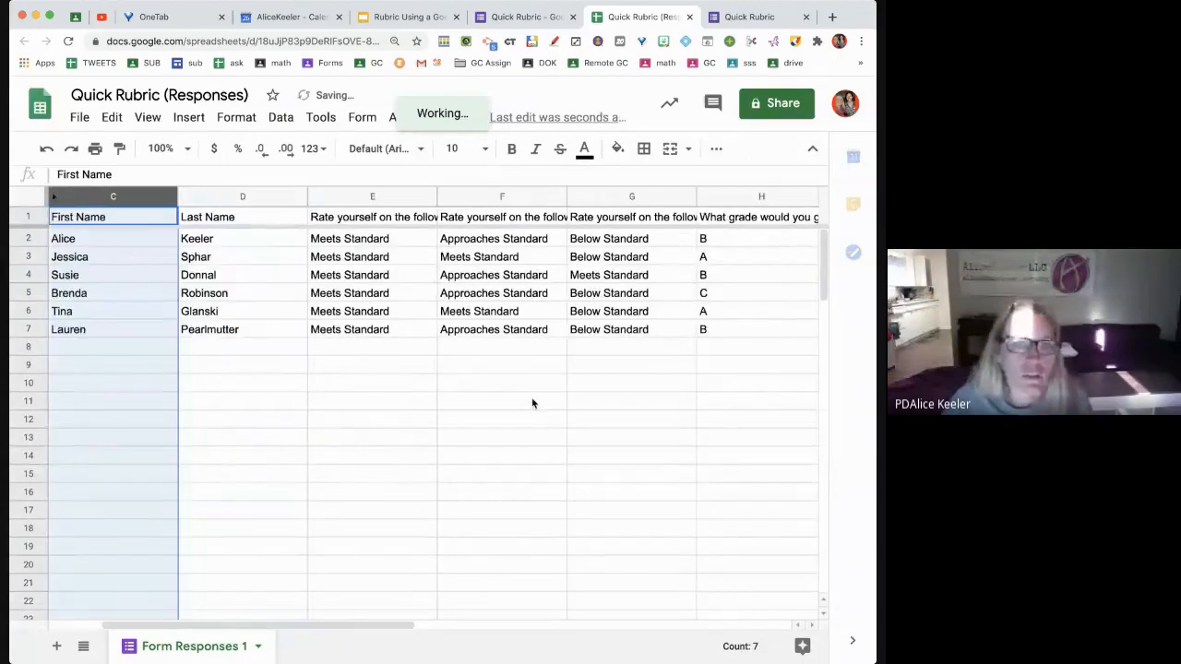
scroll(532, 403, right, 8)
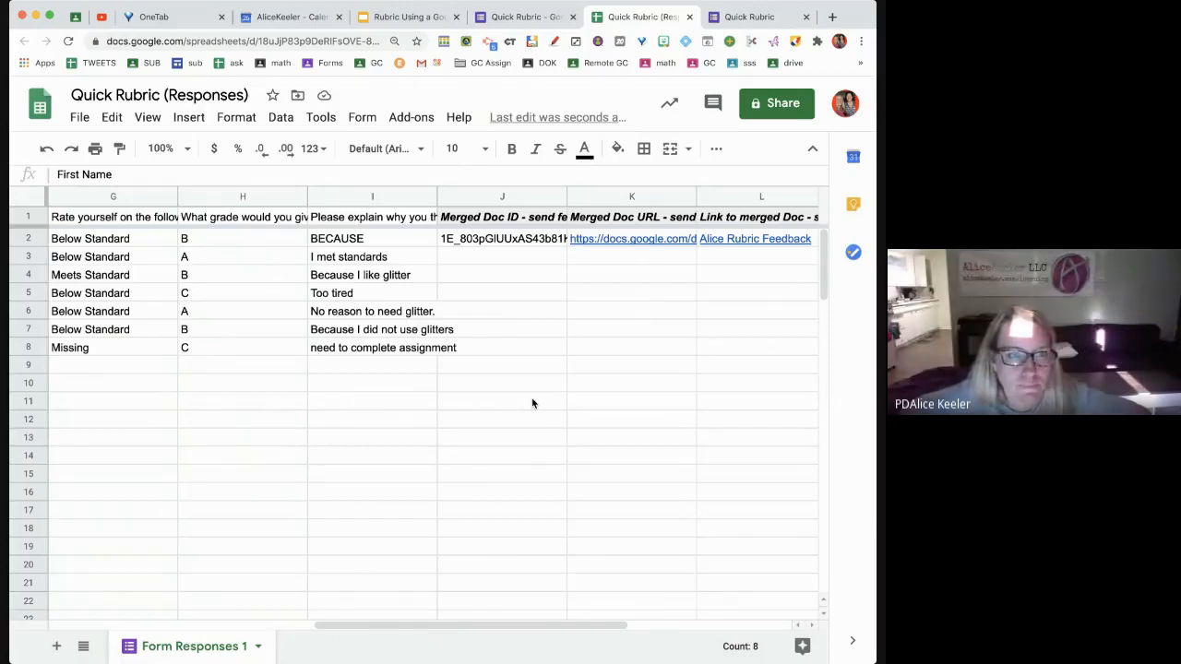
Open the first student's merged feedback document from the K2 link
click(29, 240)
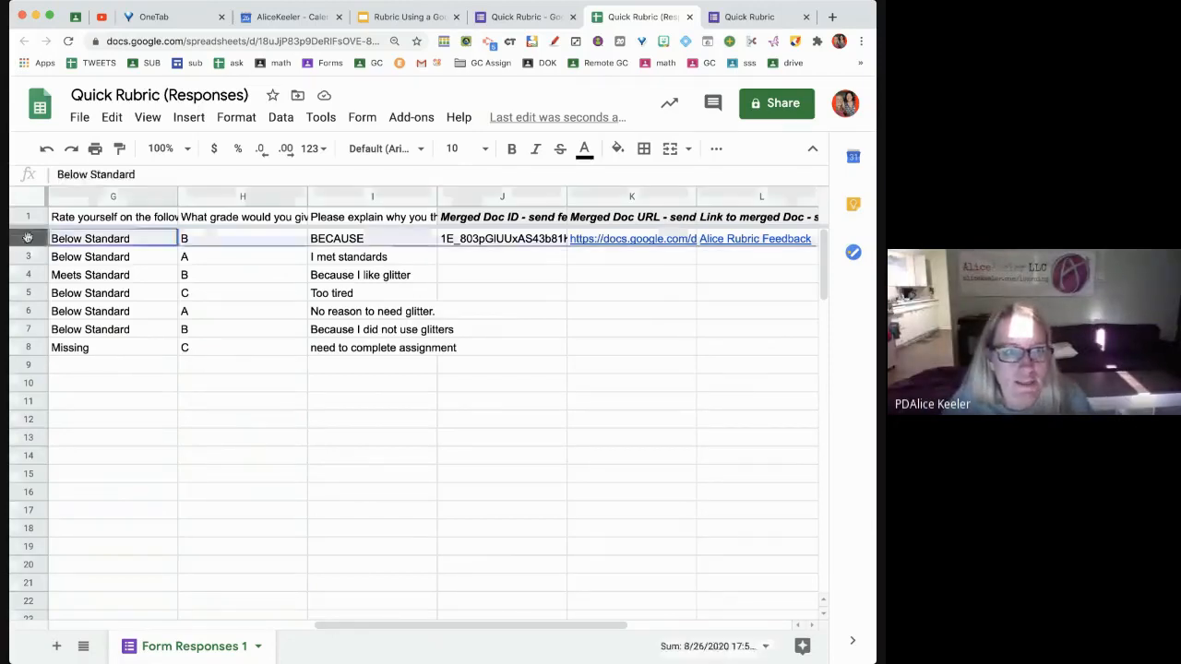
click(618, 242)
click(527, 271)
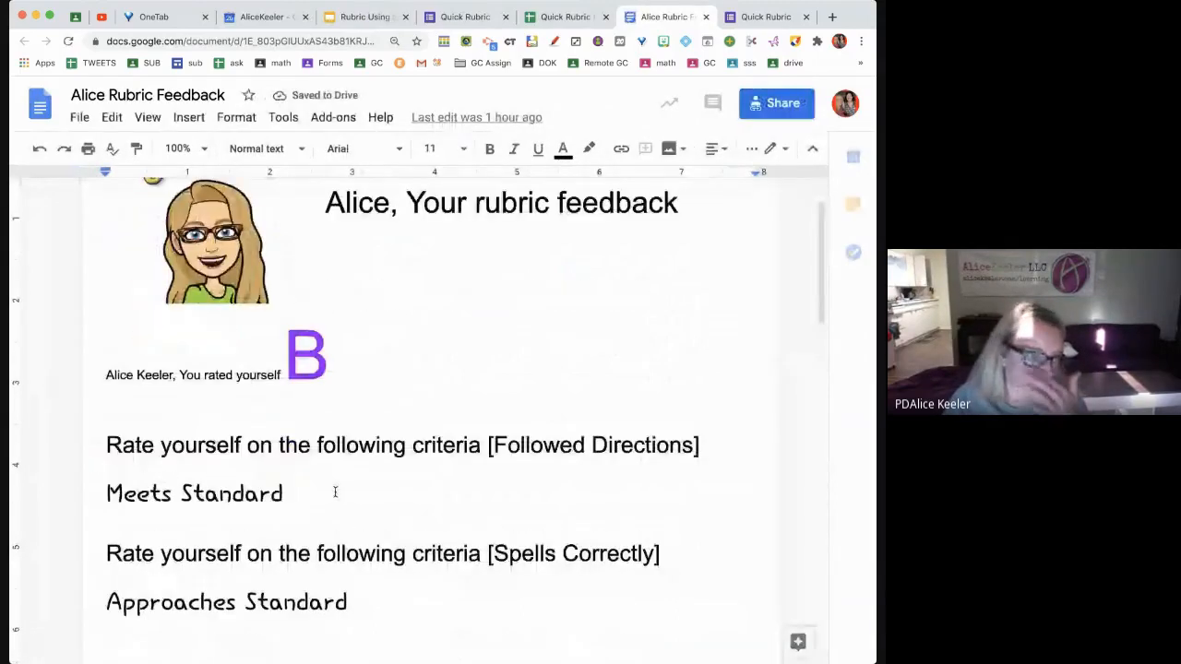
Read through the first student's self-rated B feedback, highlighting the name, then close the document
scroll(267, 429, down, 3)
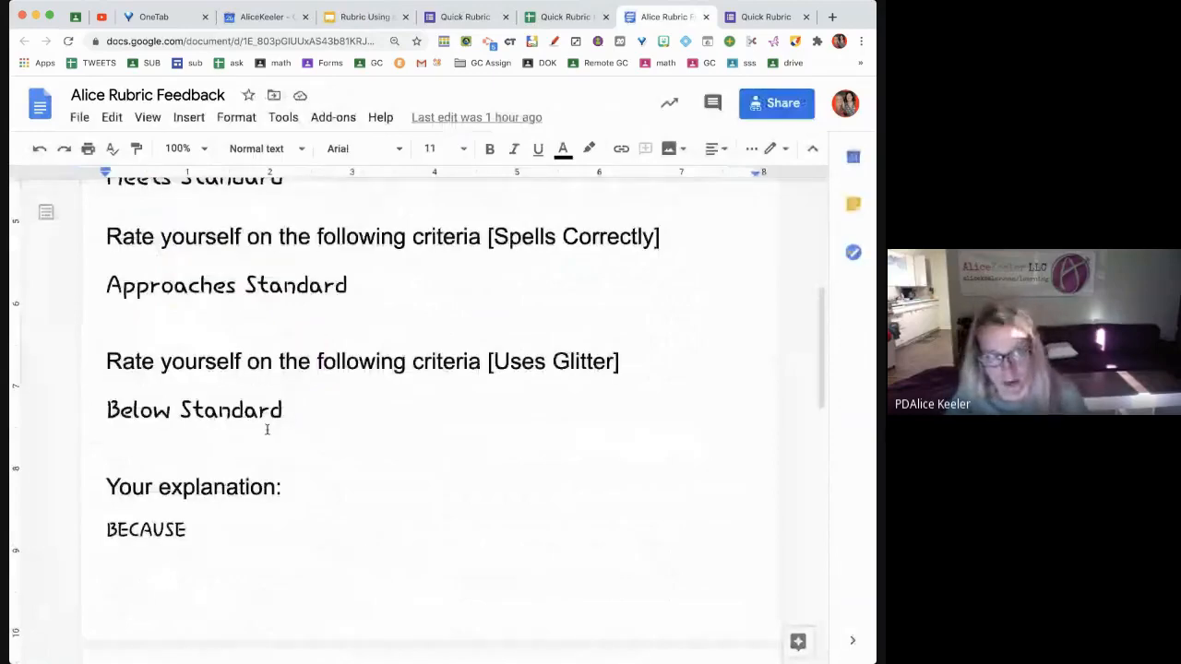
scroll(266, 429, down, 2)
scroll(266, 429, up, 1)
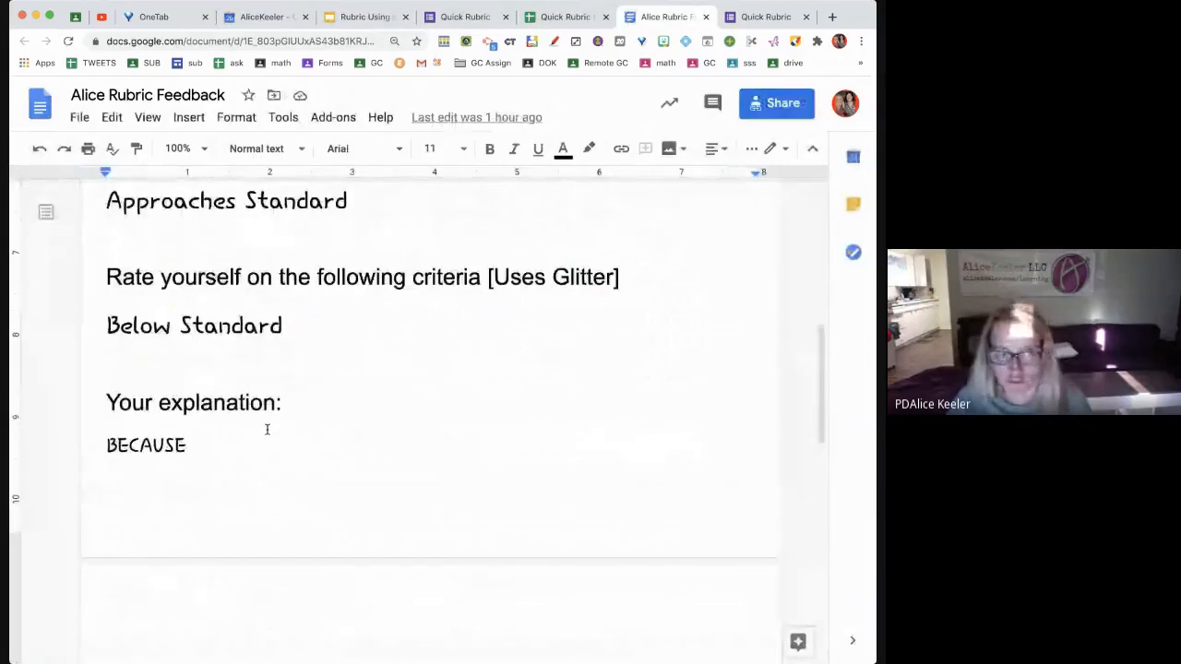
scroll(267, 429, up, 3)
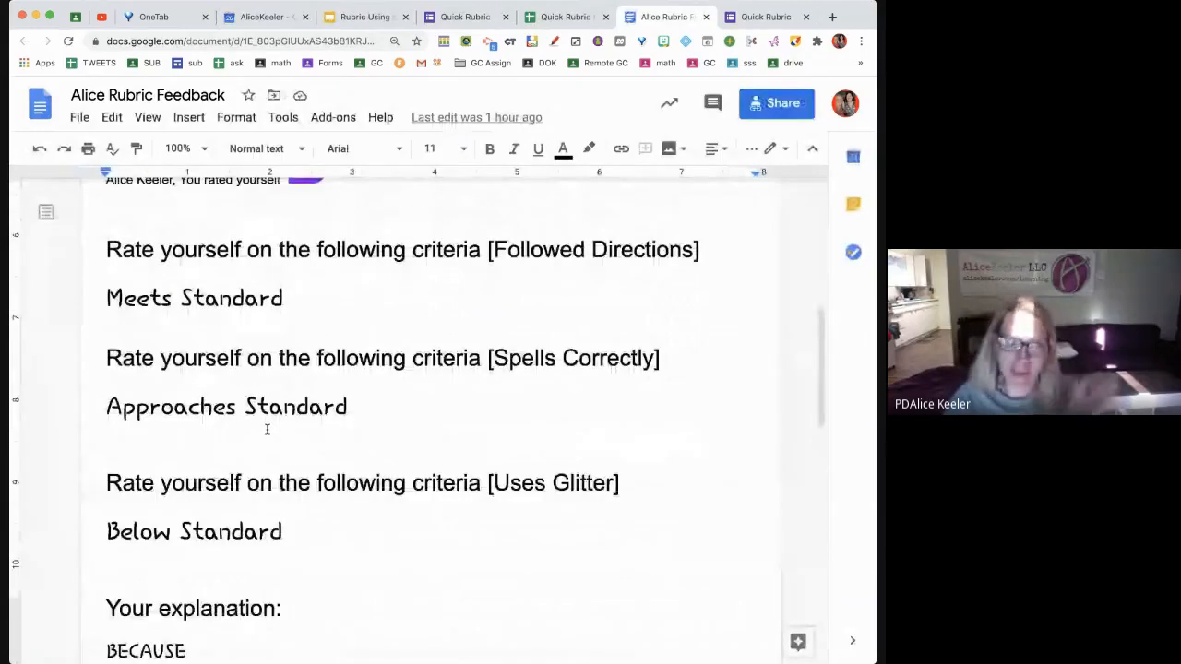
scroll(263, 434, up, 1)
scroll(258, 440, up, 1)
drag(188, 461, 270, 461)
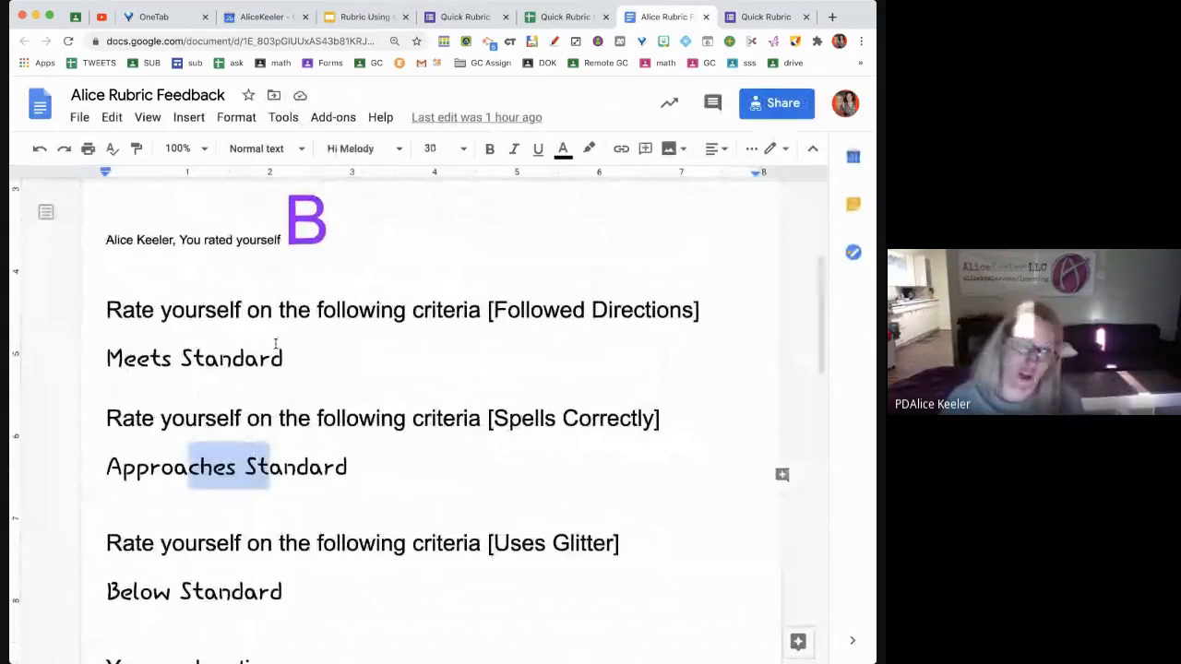
scroll(274, 345, up, 1)
drag(331, 291, 269, 294)
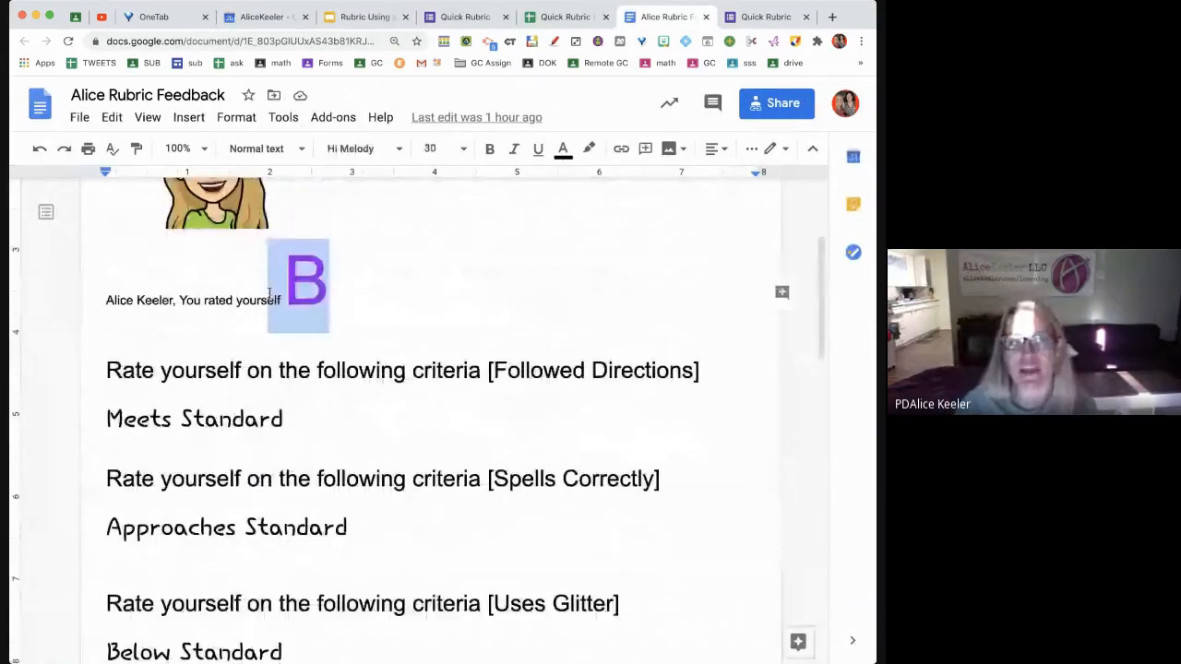
scroll(269, 293, up, 3)
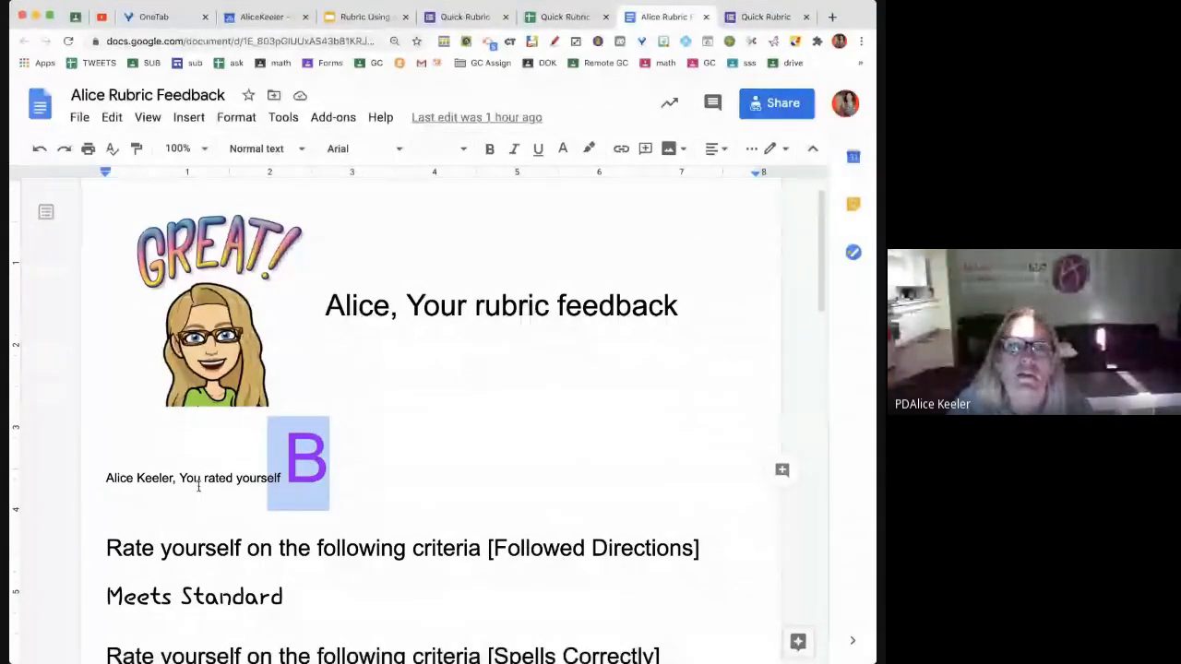
drag(174, 477, 106, 477)
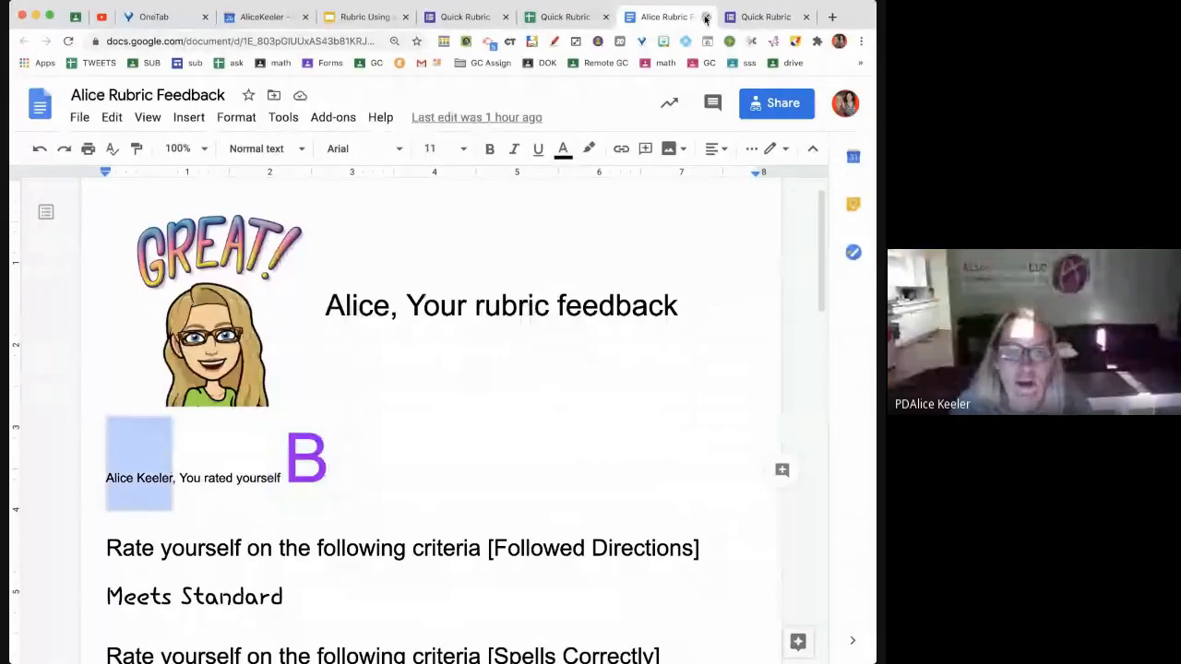
click(706, 17)
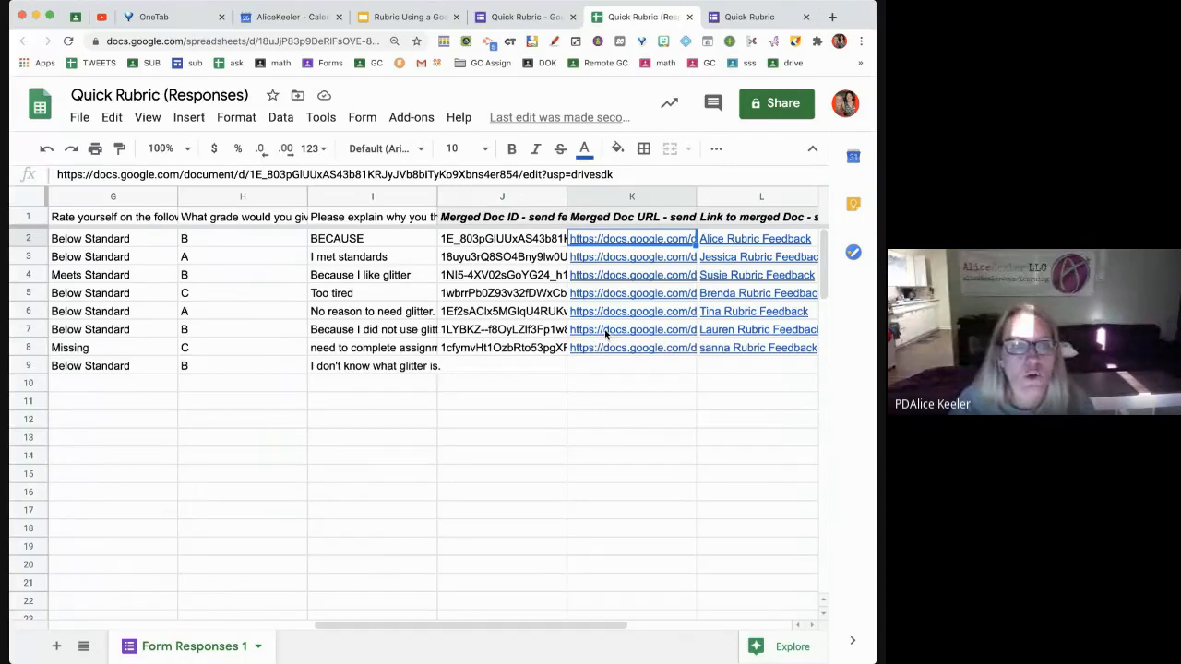
Open the row 5 student's feedback document from the link preview in cell K5
mouse_move(605, 334)
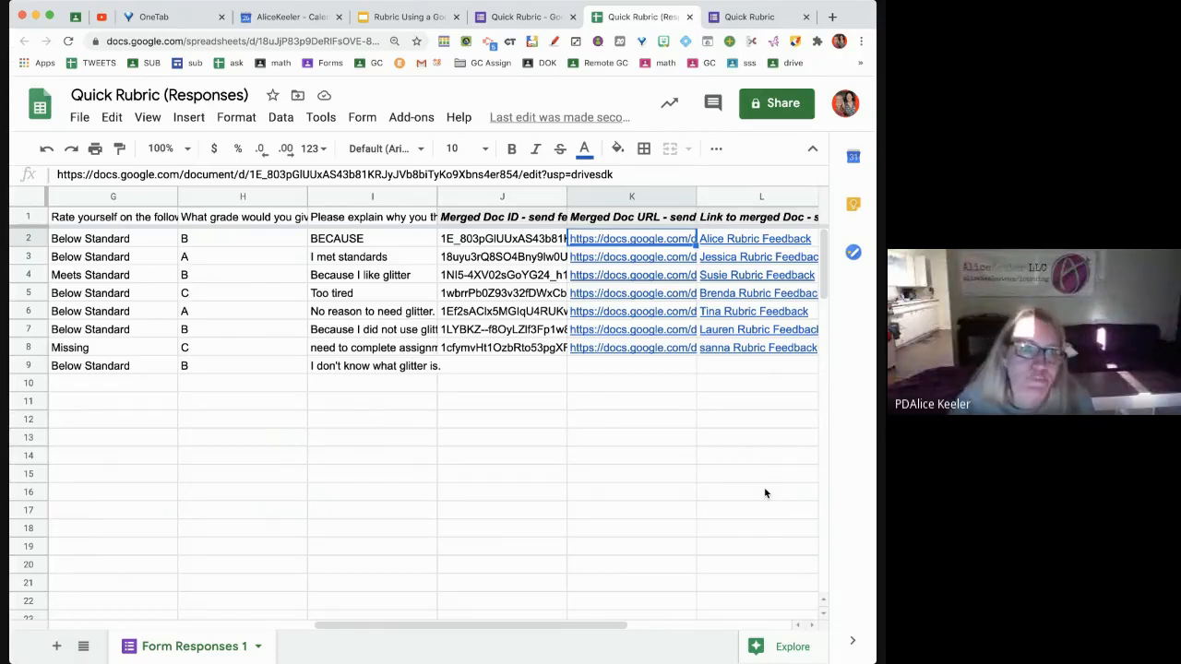
click(613, 295)
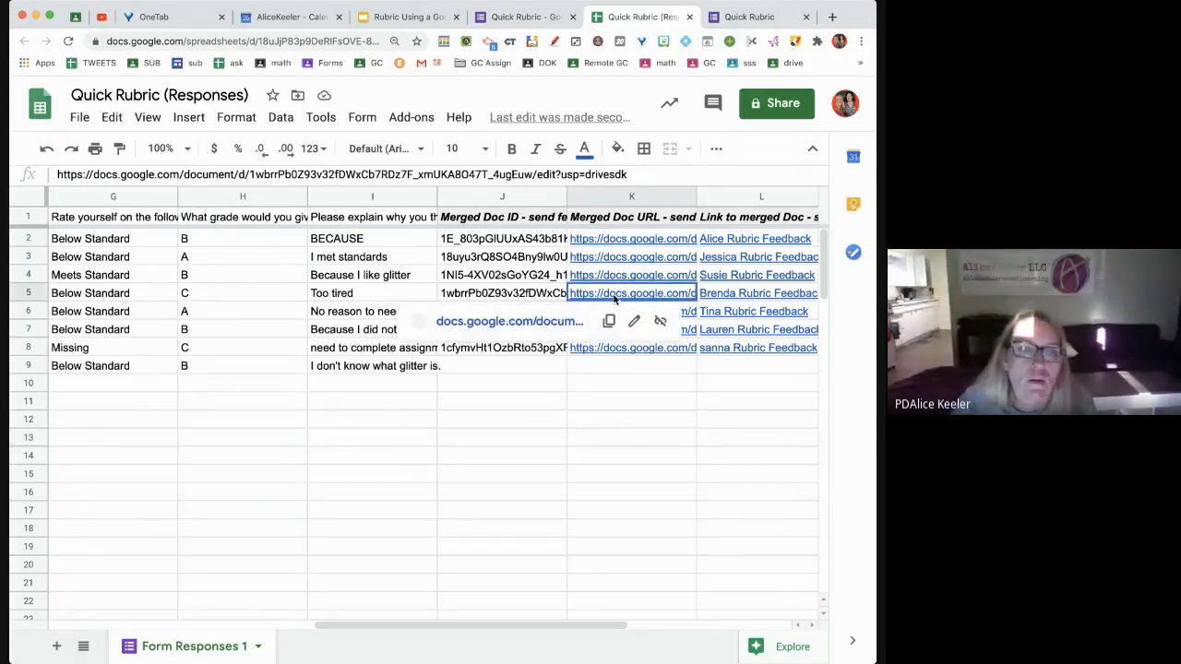
click(503, 322)
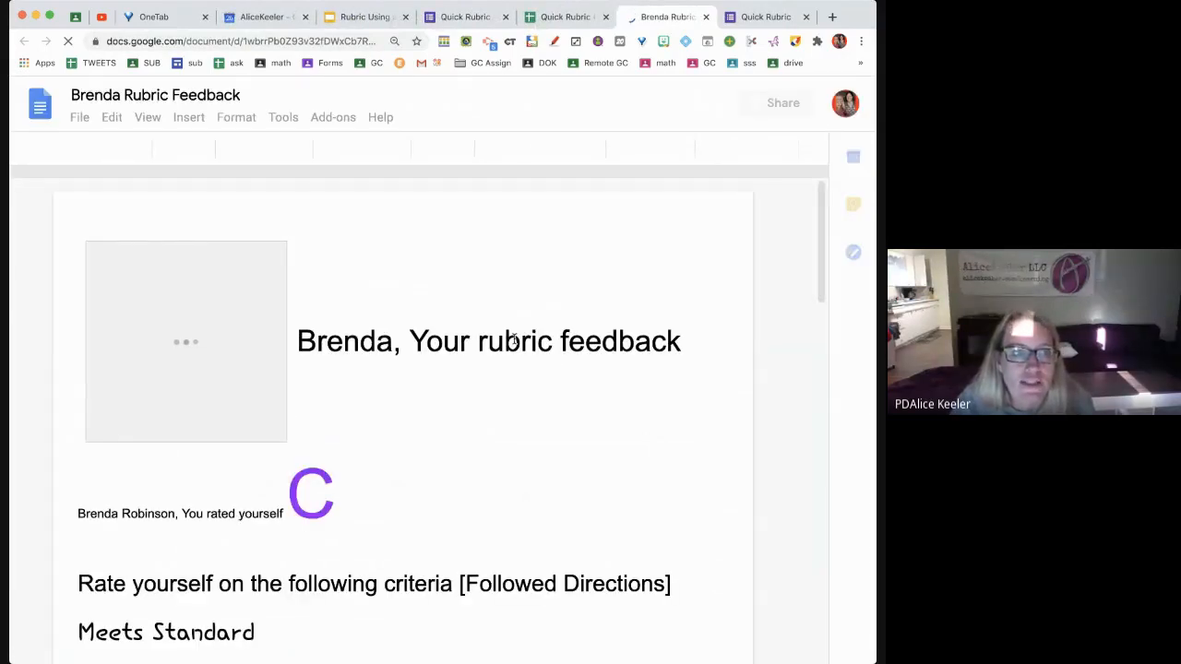
Review the grade C 'Too tired' feedback, highlighting the student's name, then close it
drag(298, 342, 377, 341)
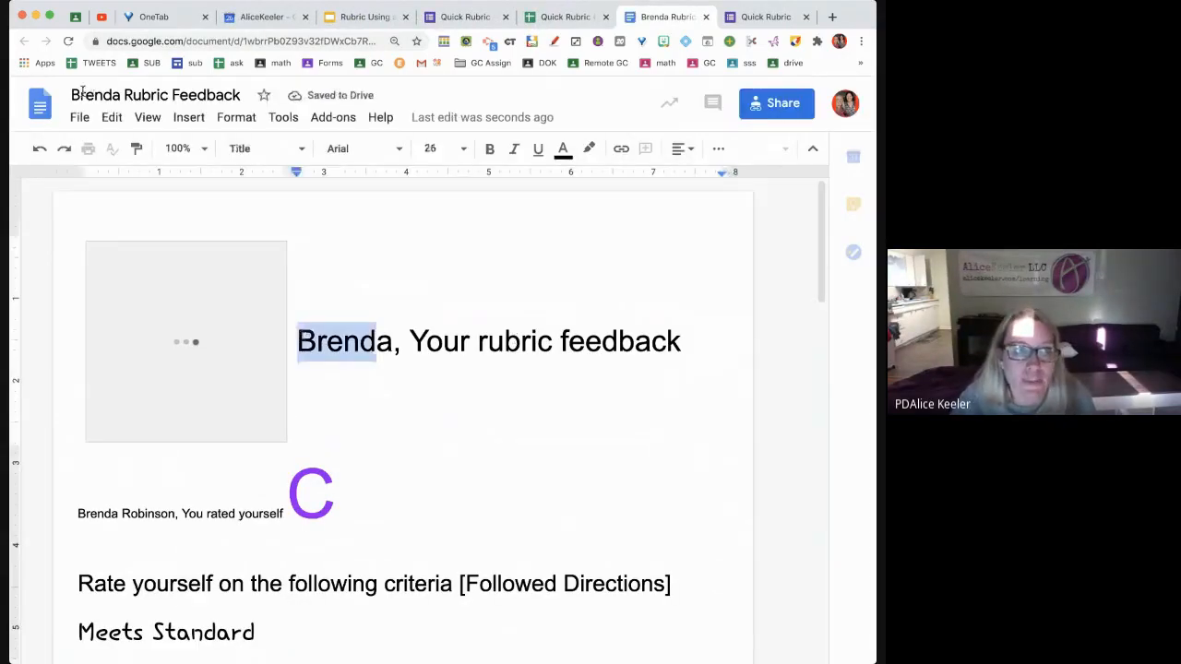
drag(72, 95, 120, 94)
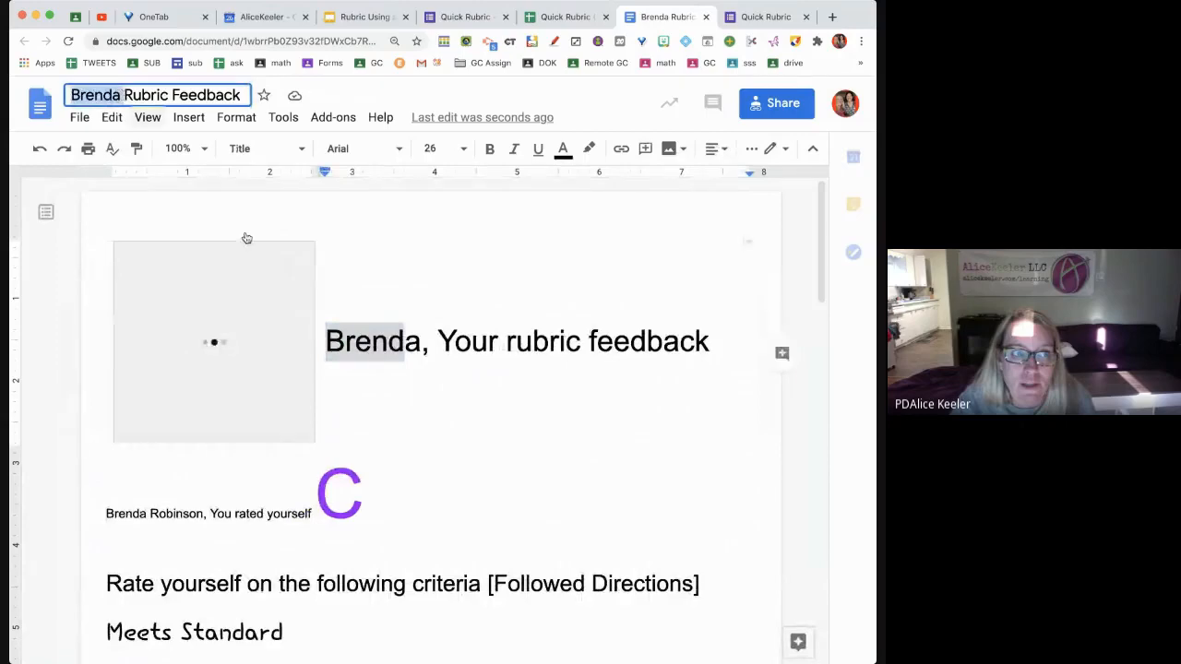
click(377, 499)
click(355, 500)
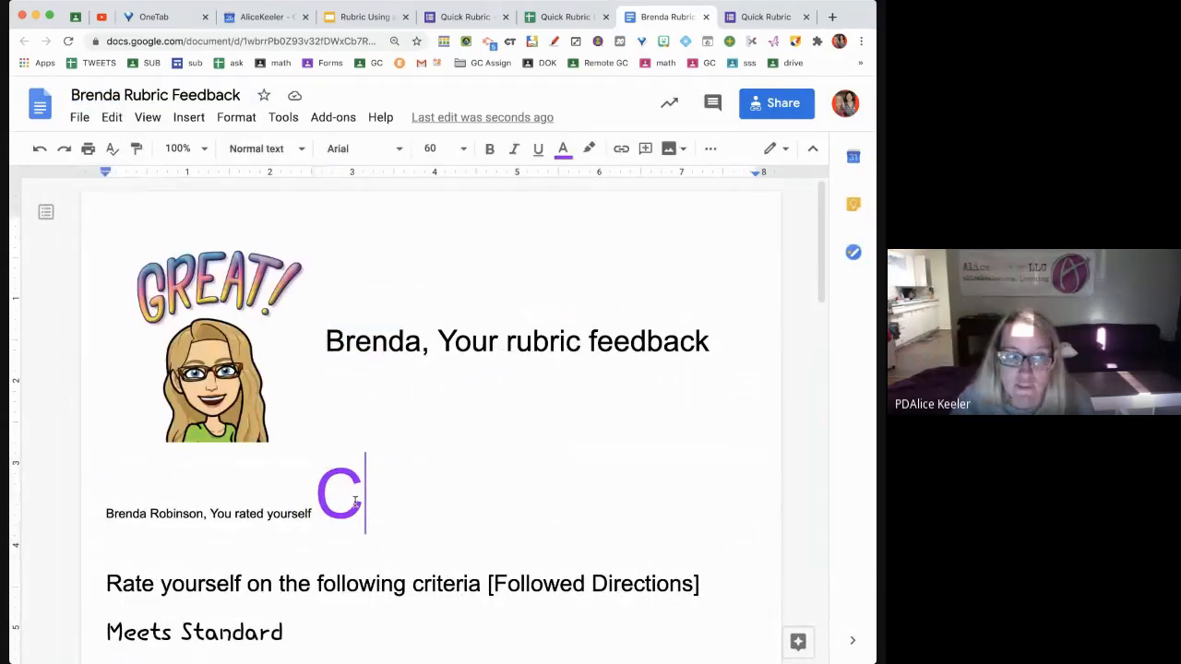
scroll(355, 502, down, 1)
scroll(355, 500, down, 6)
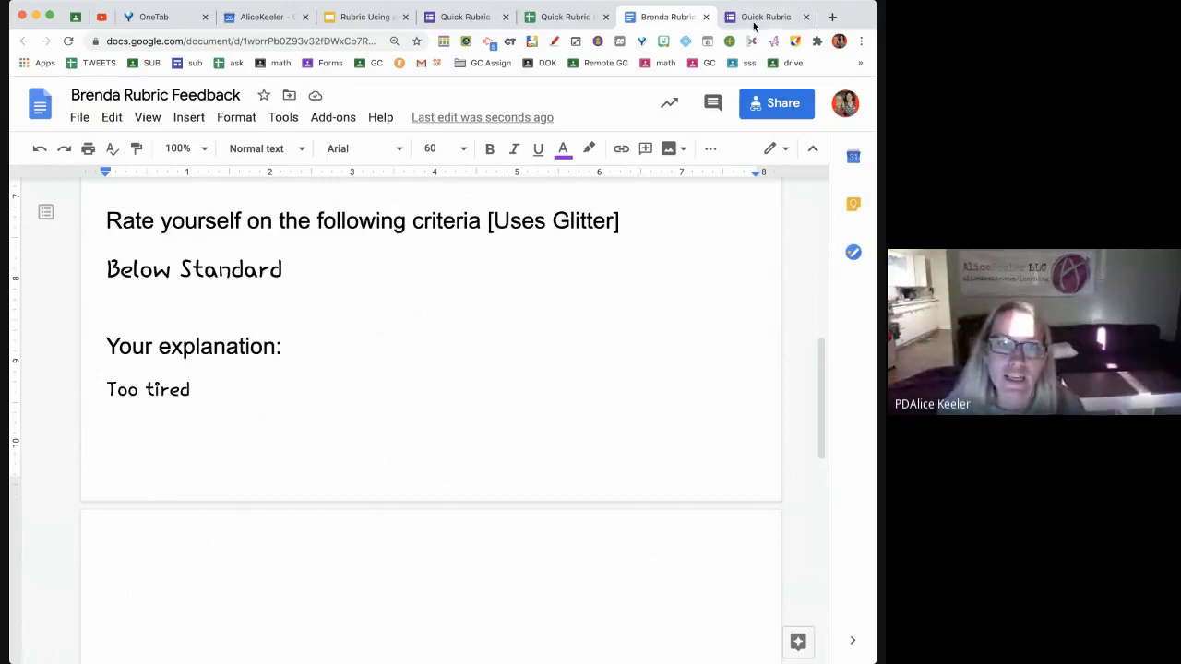
click(705, 17)
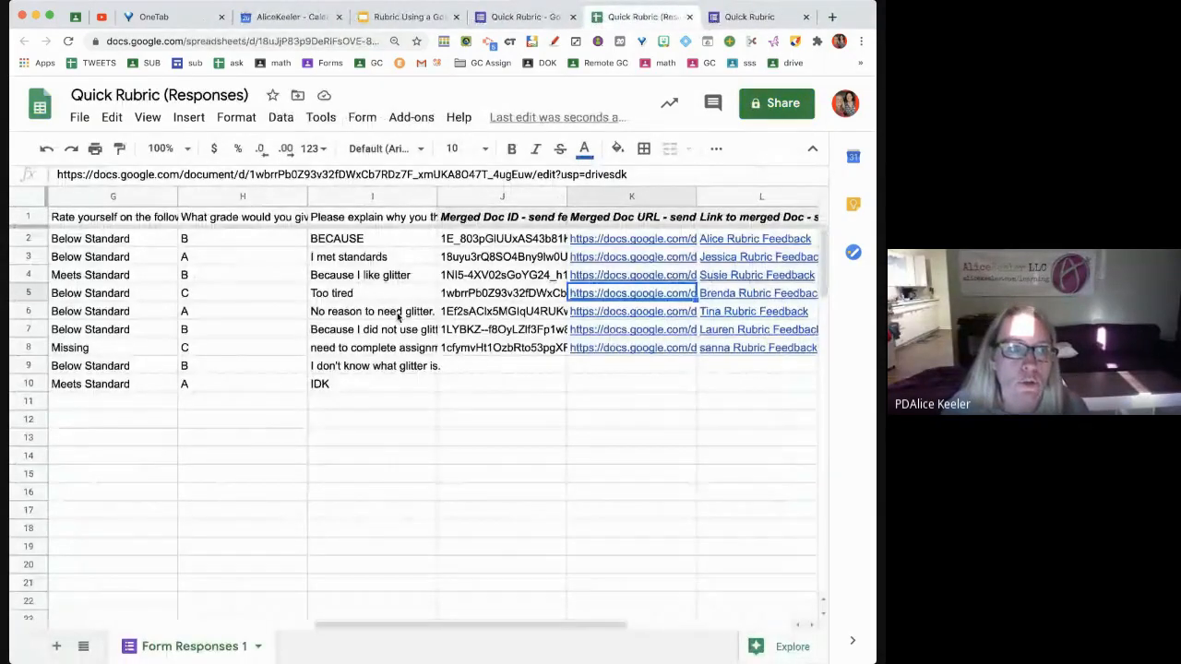
Insert a column left of column I headed 'TEACHER GRADE'
scroll(406, 318, left, 10)
scroll(396, 316, right, 5)
click(715, 196)
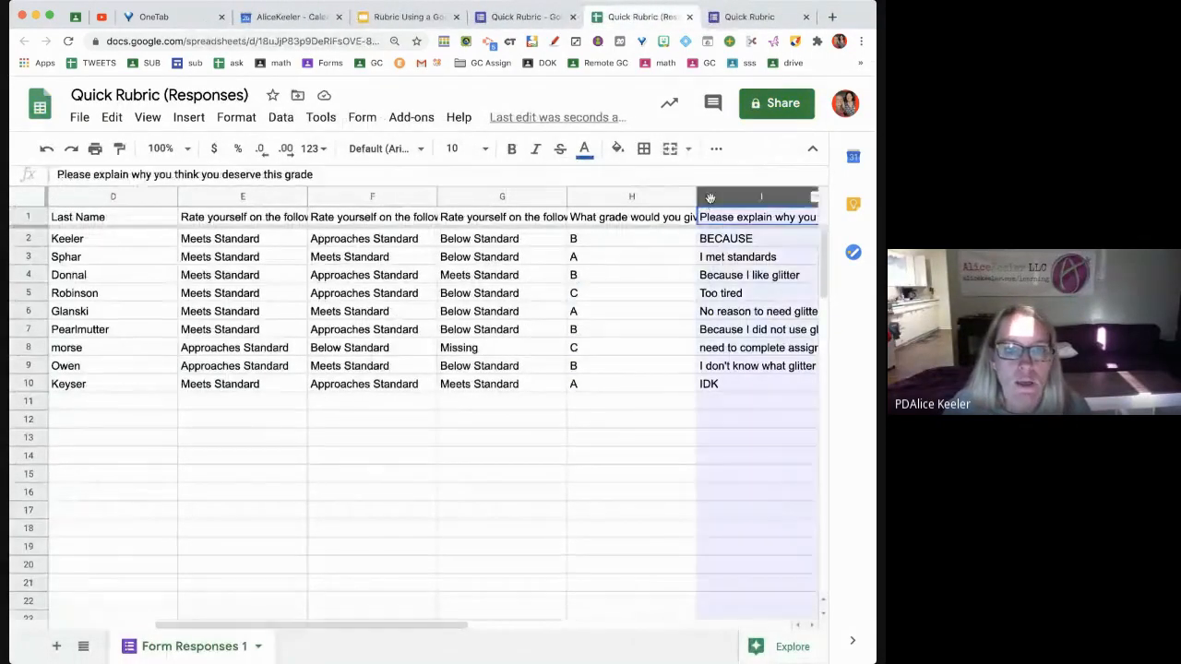
right_click(715, 198)
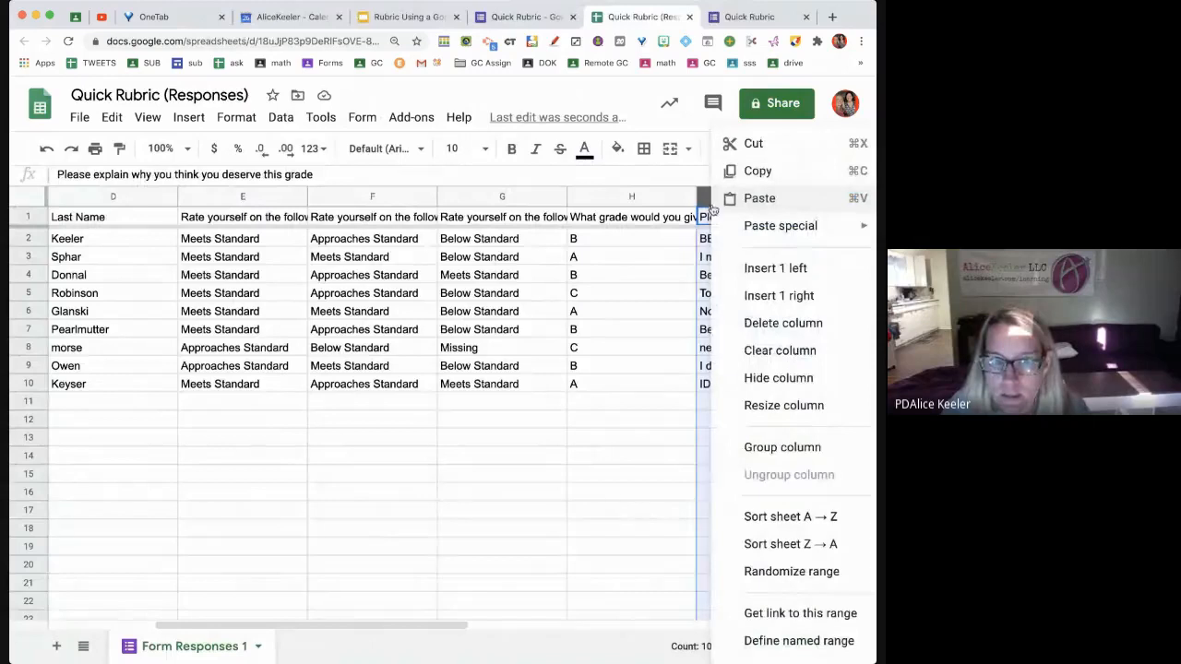
click(741, 274)
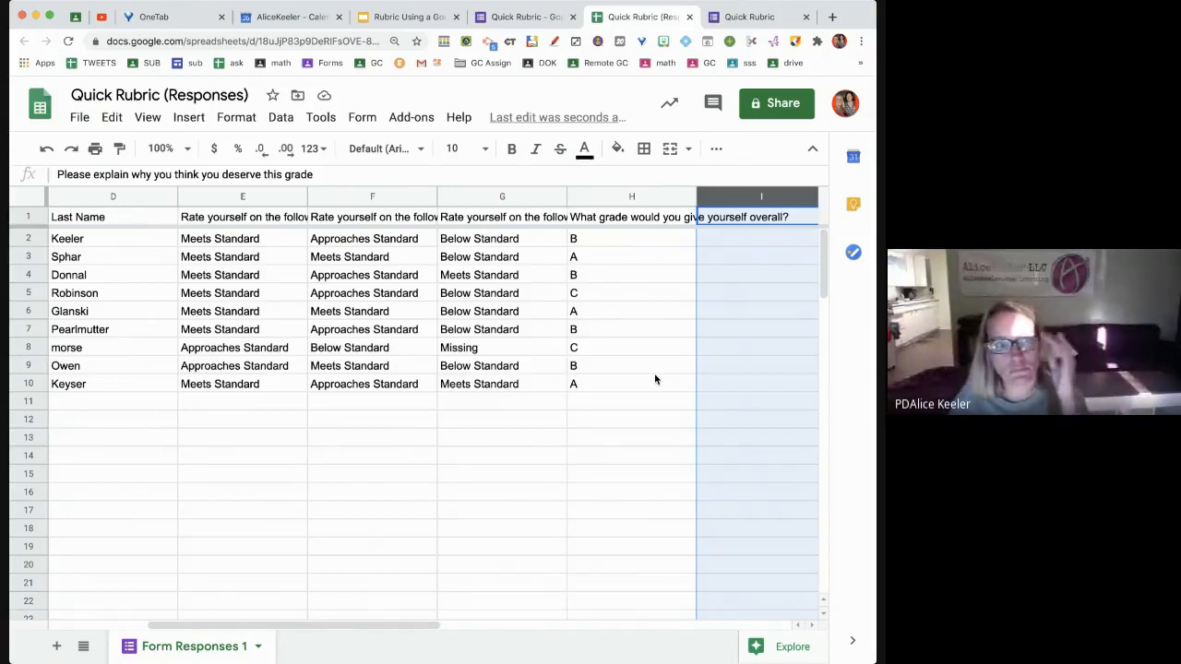
click(726, 219)
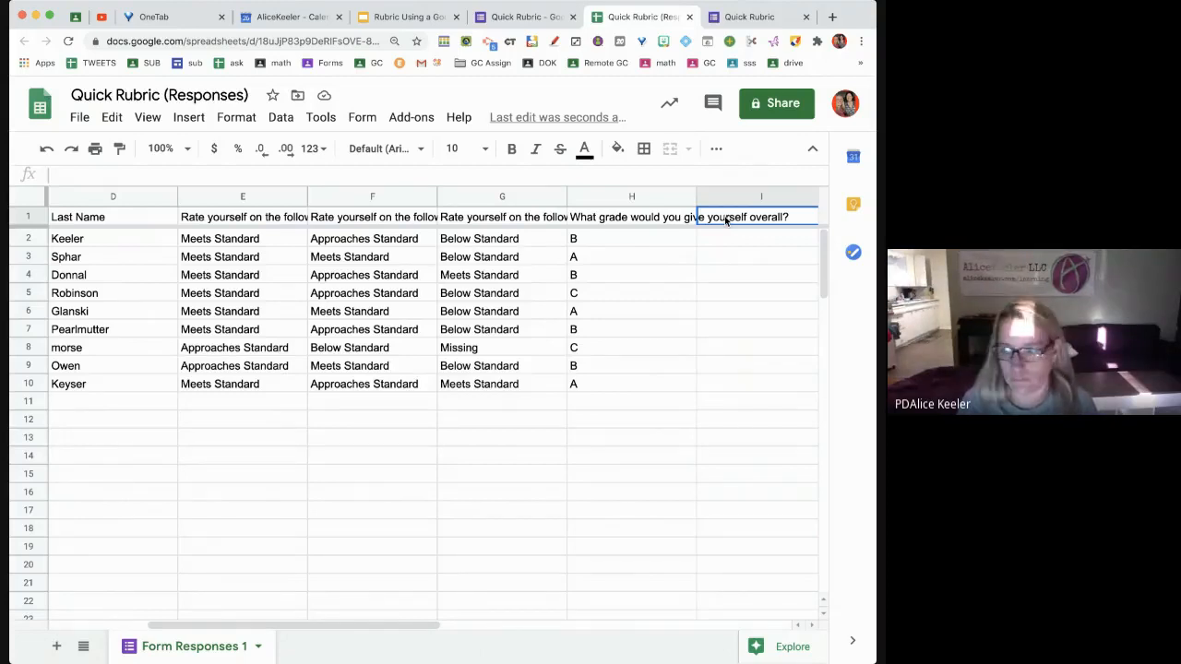
text(TEACHER GRADE)
key(Return)
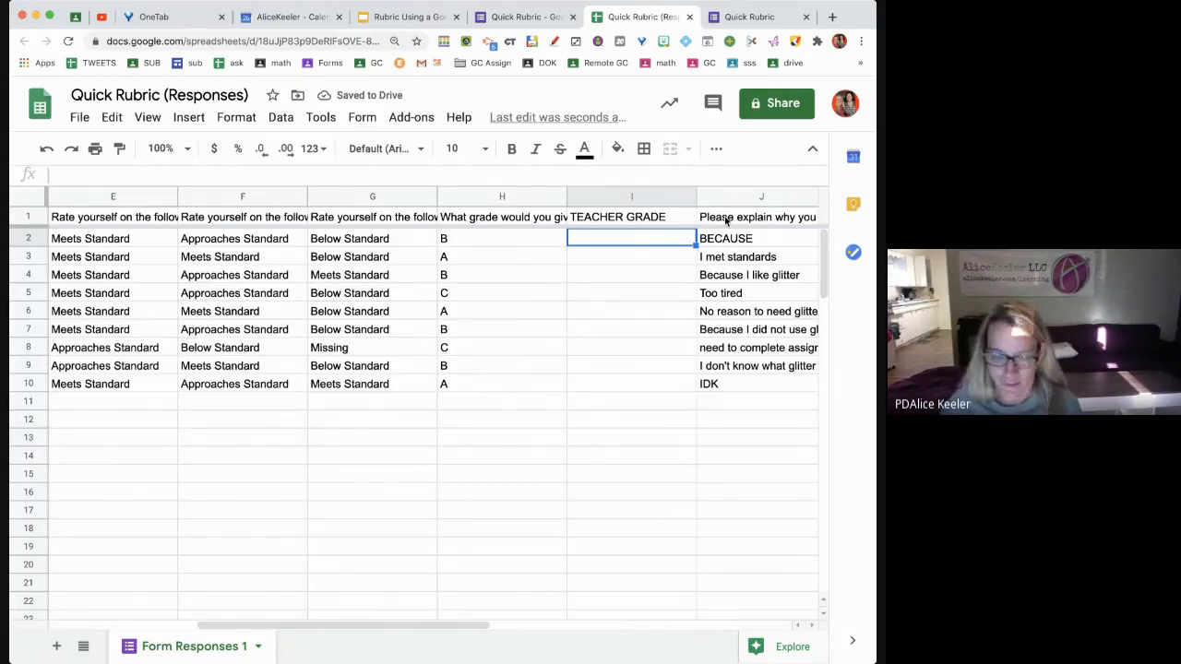
Enter teacher grades B, A, C, C, B, A, B, B, C in I2–I10
text(B)
key(Return)
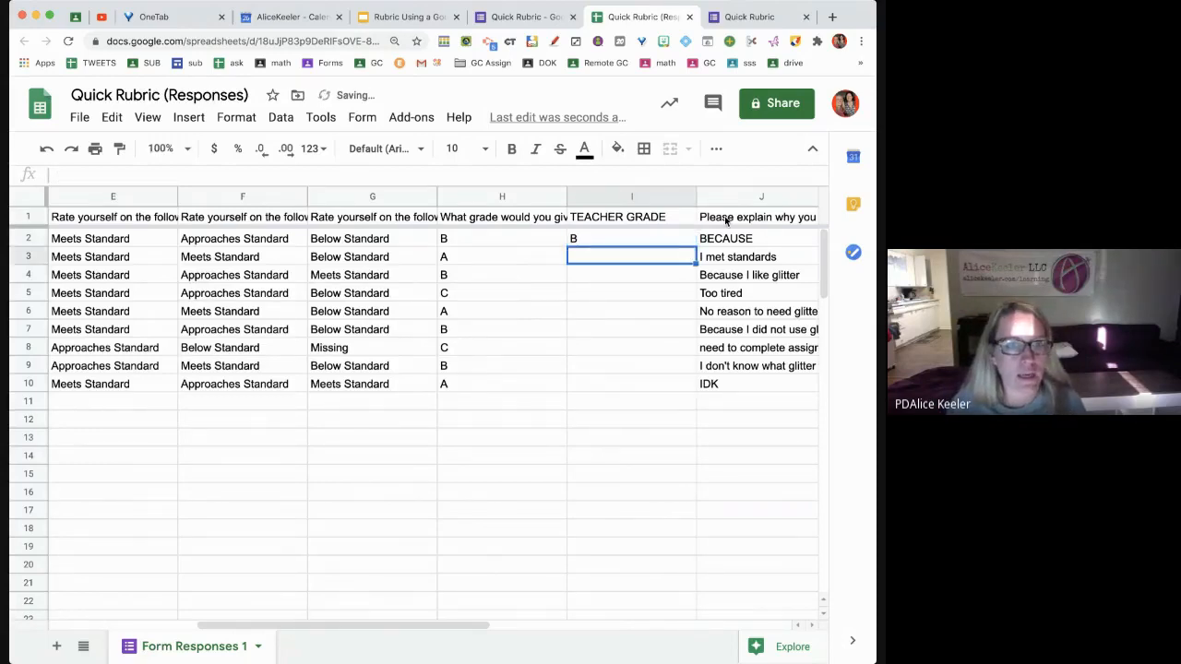
text(A)
key(Return)
text(C)
key(Return)
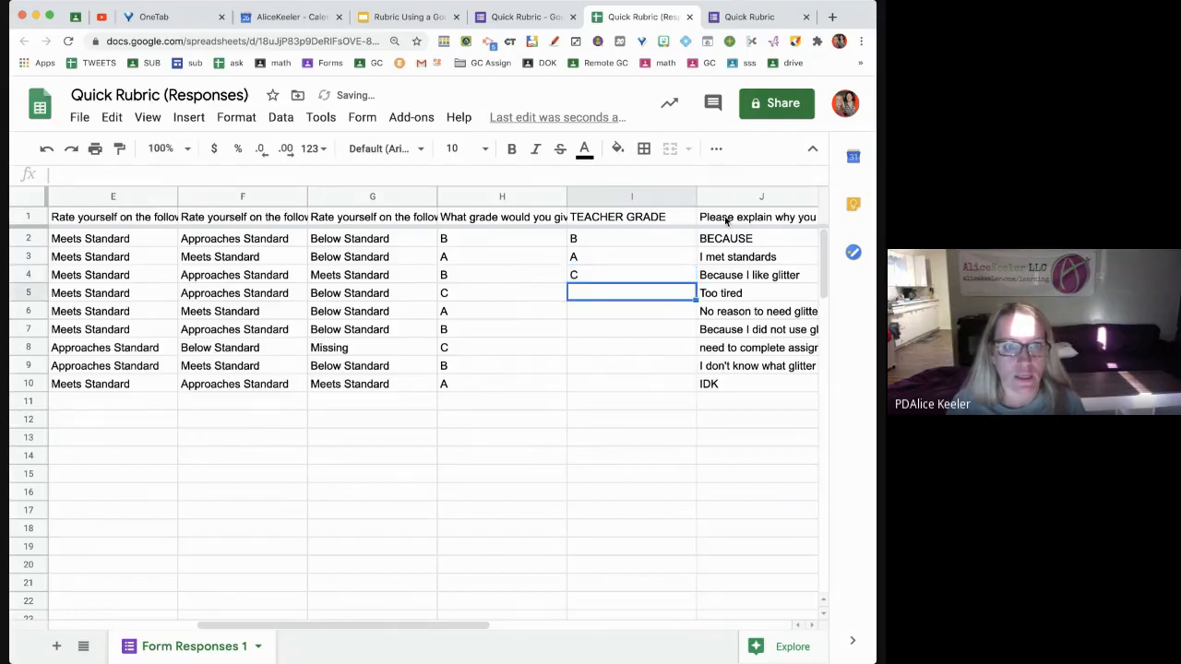
text(C)
key(Return)
text(B)
key(Return)
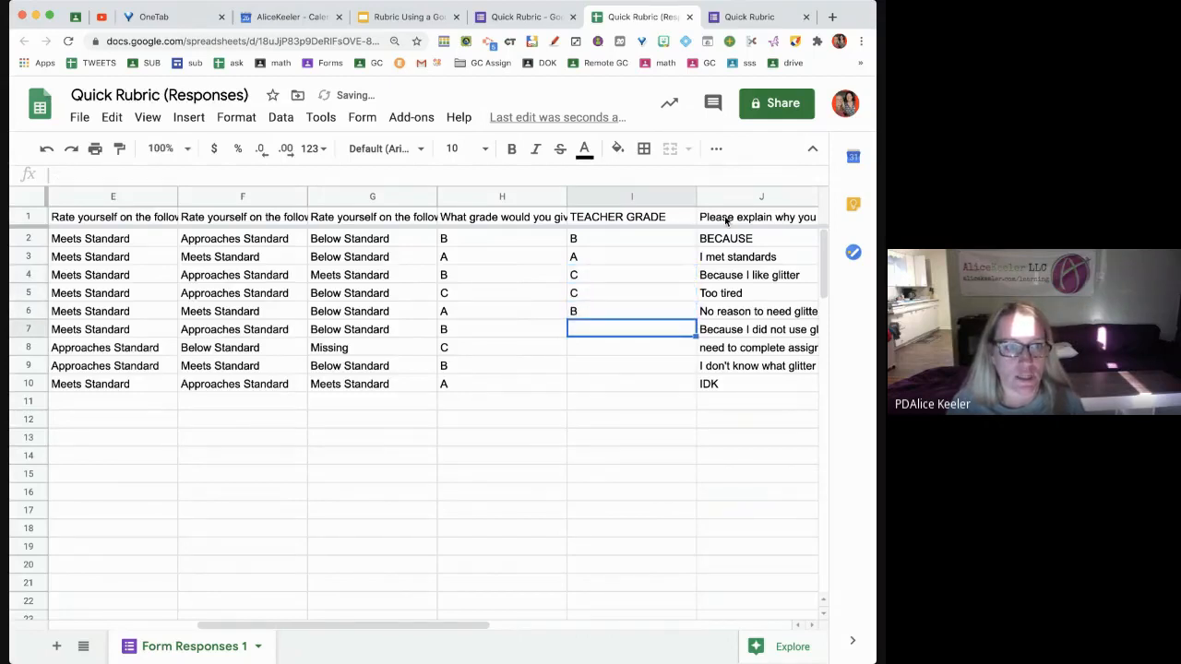
text(A)
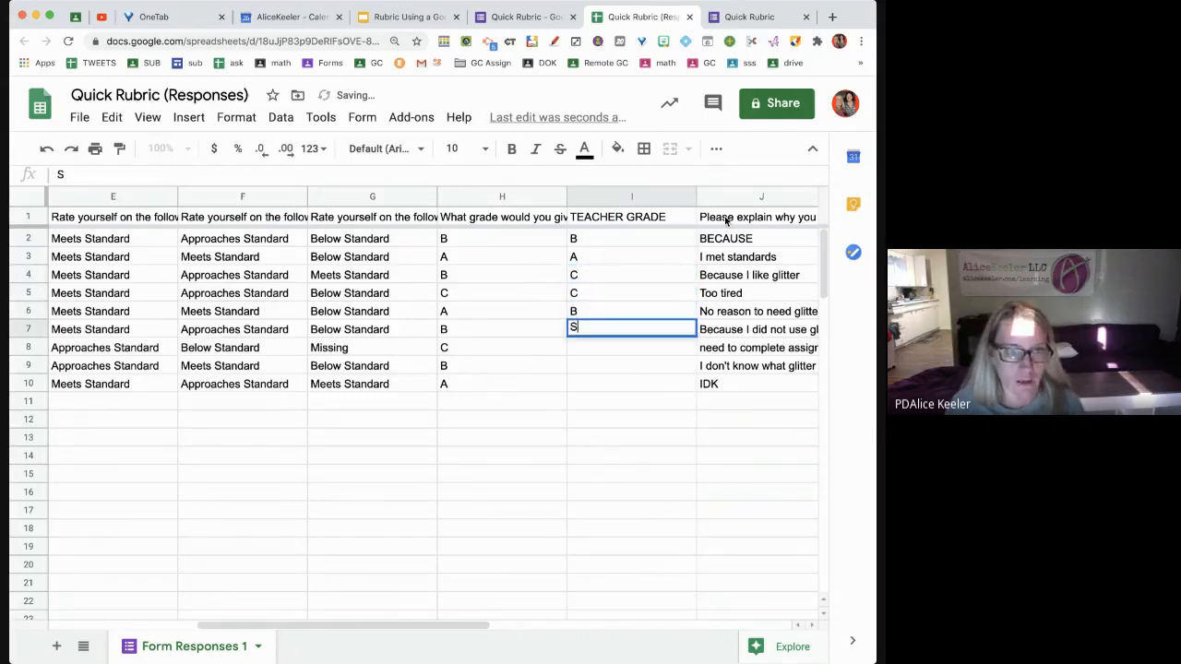
key(Return)
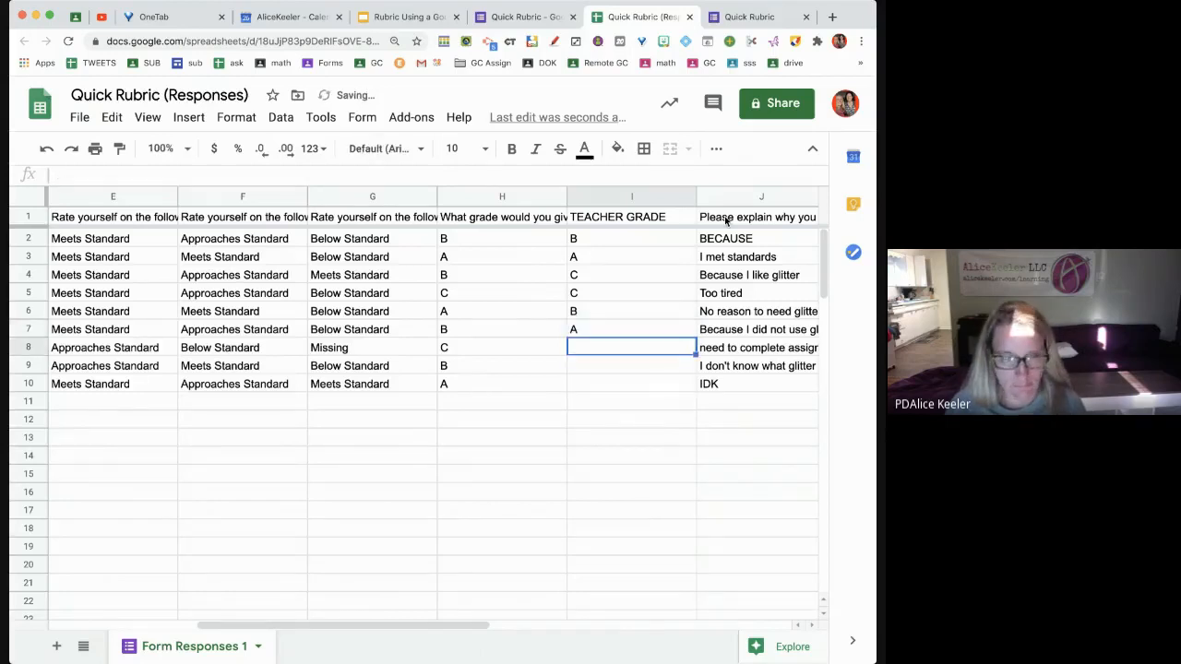
text(B)
key(Return)
text(B)
key(Return)
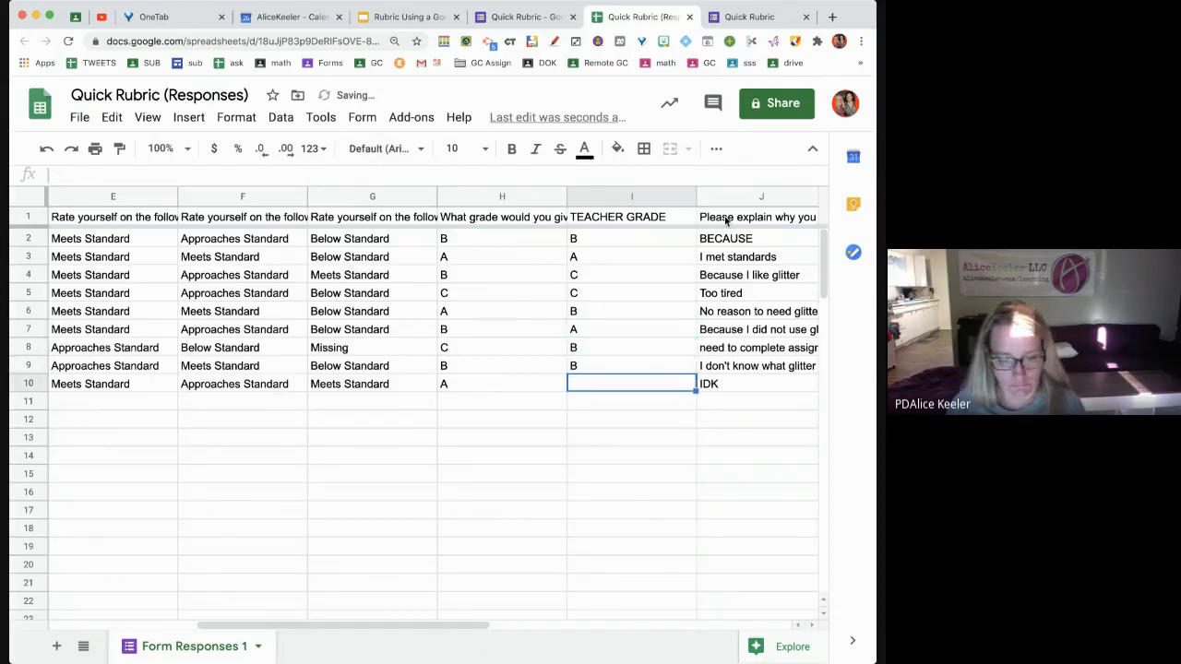
text(C)
key(Return)
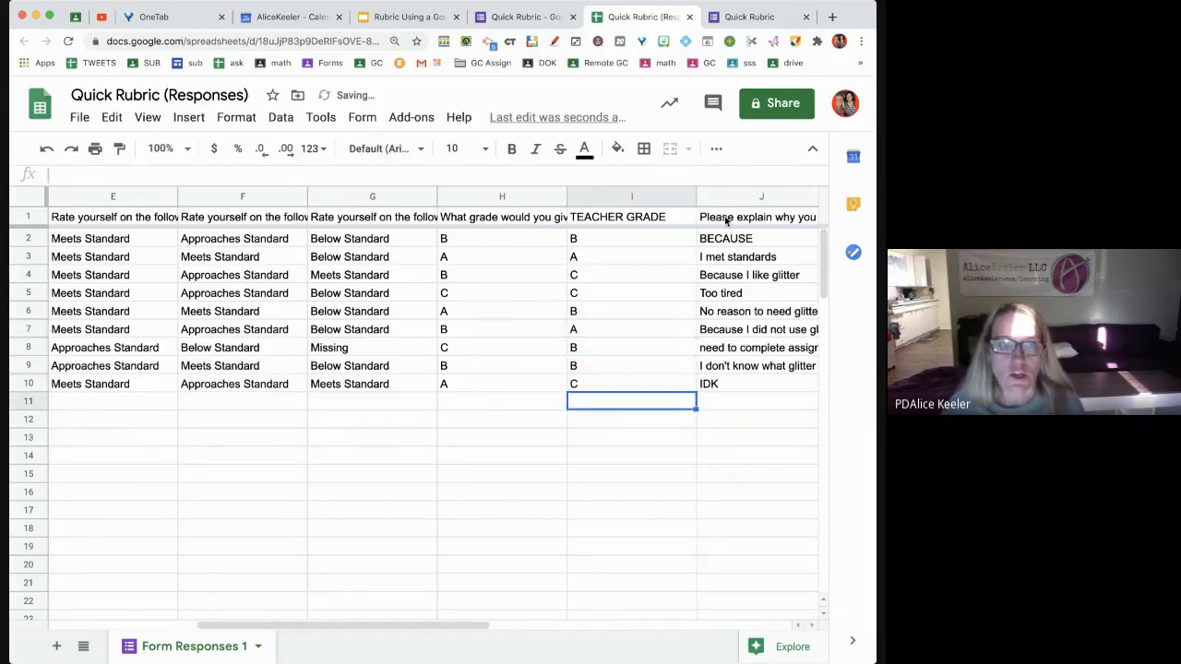
click(615, 199)
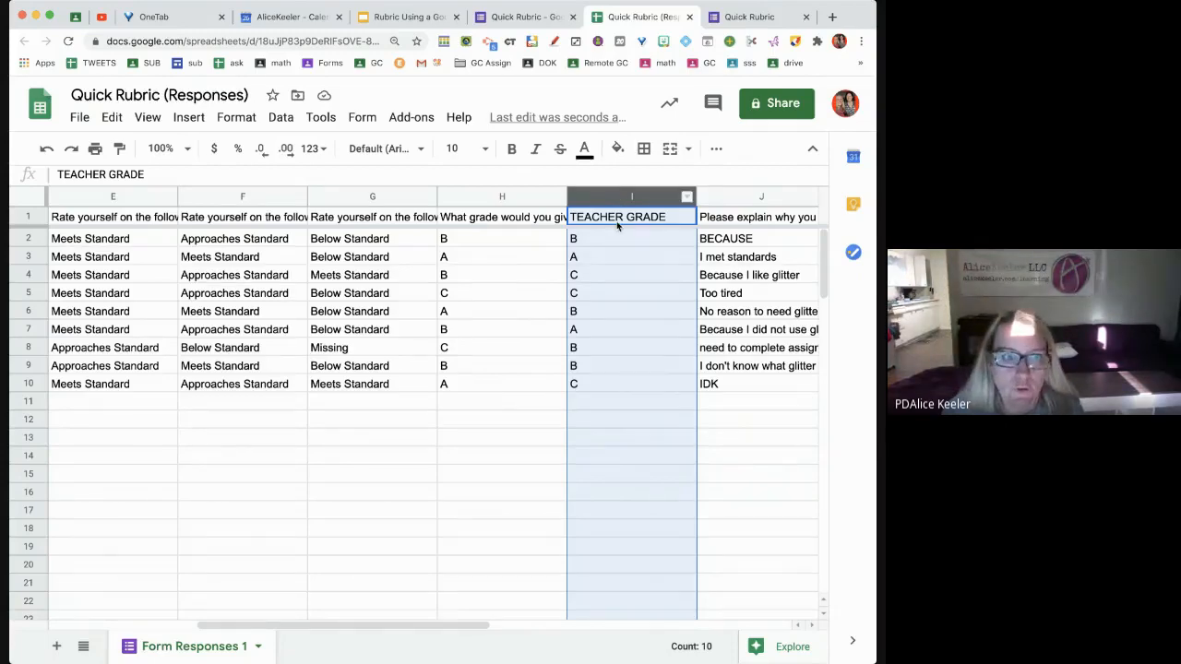
Insert an empty column to the left of Merged Doc ID
scroll(553, 221, right, 3)
click(599, 197)
right_click(598, 197)
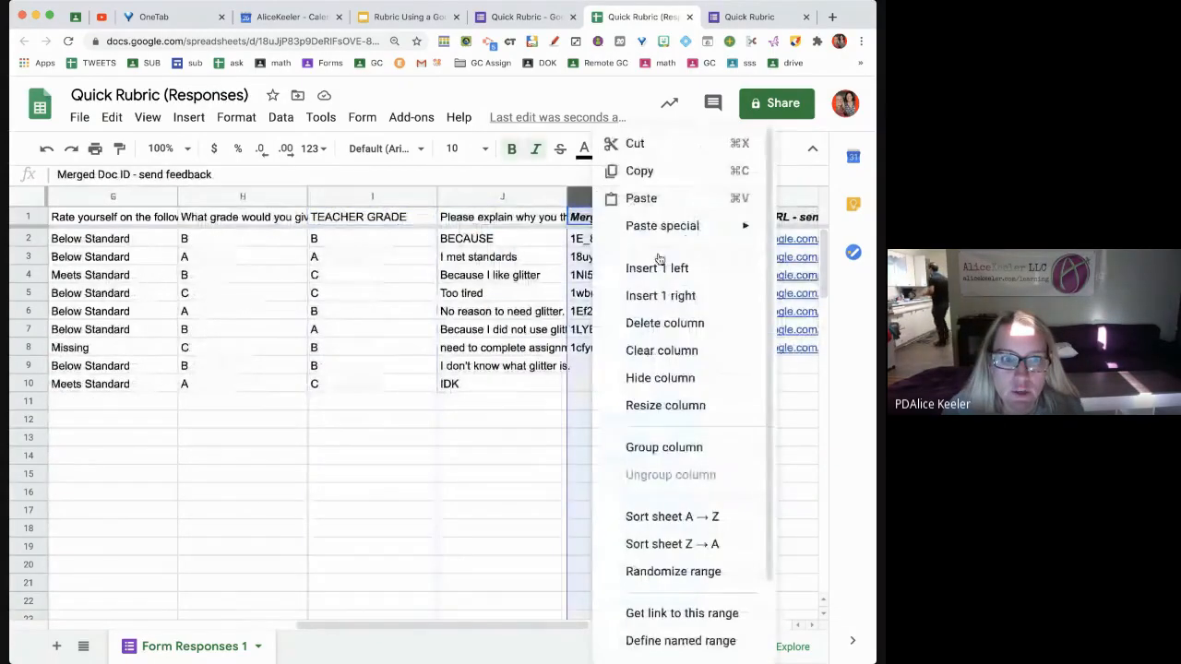
click(658, 267)
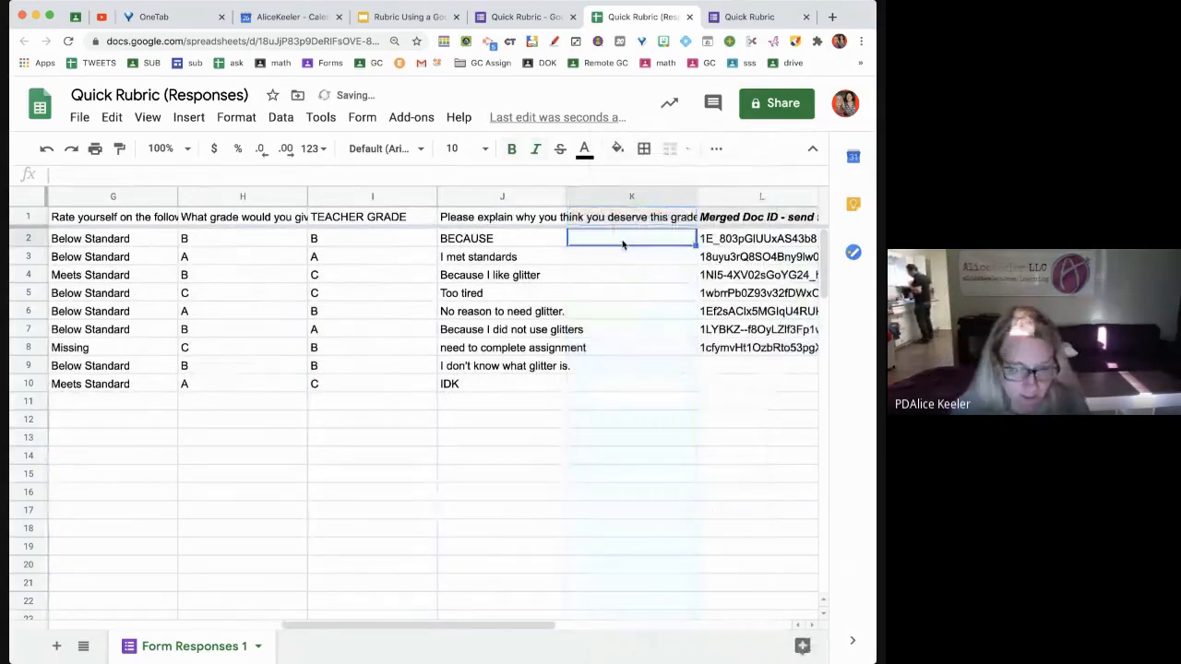
Enter feedback 'Because why!!' in K2 and 'Did you? I agree' in K3
text(Because why)
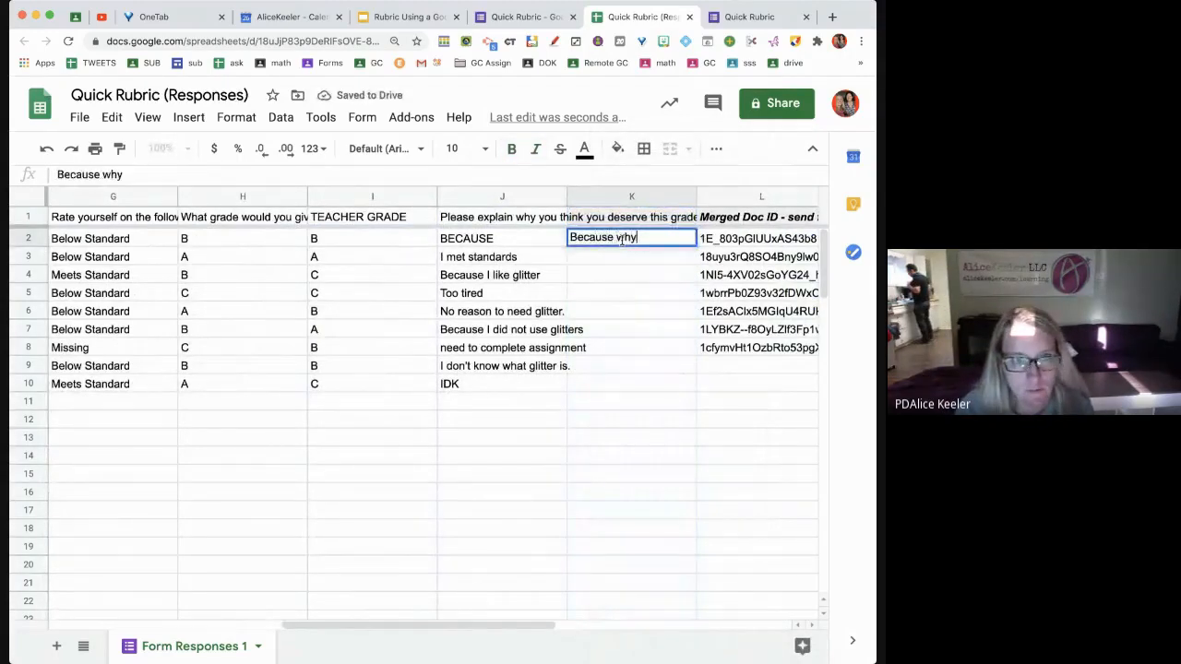
text(!!)
key(Return)
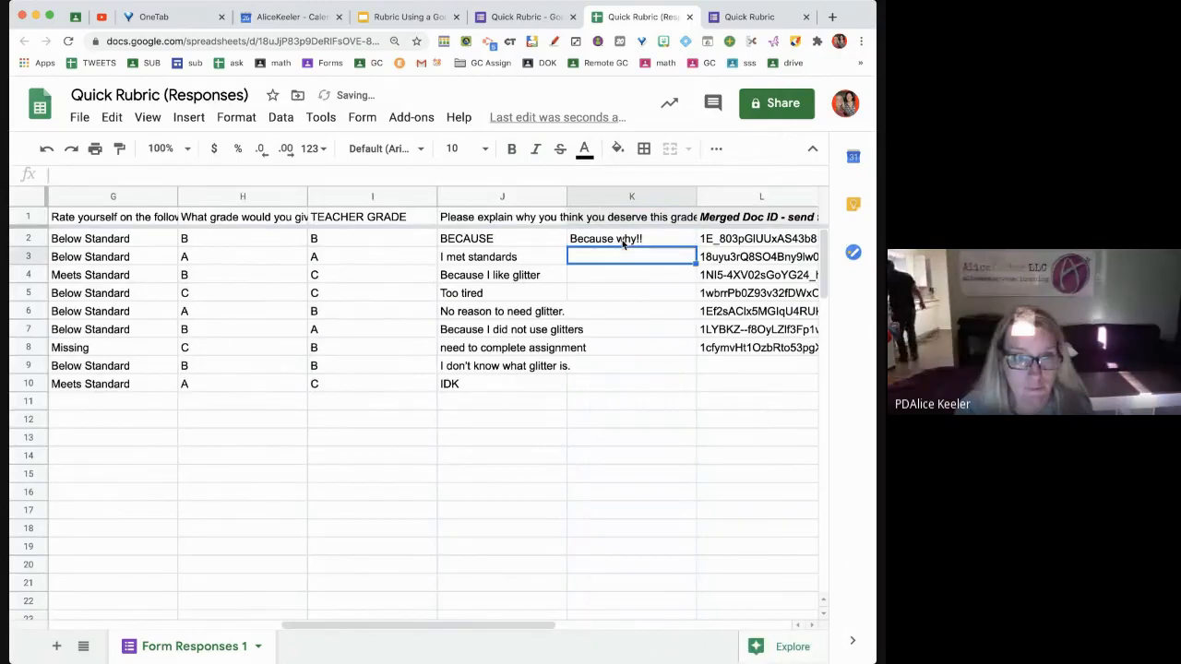
text(Did your)
key(BackSpace)
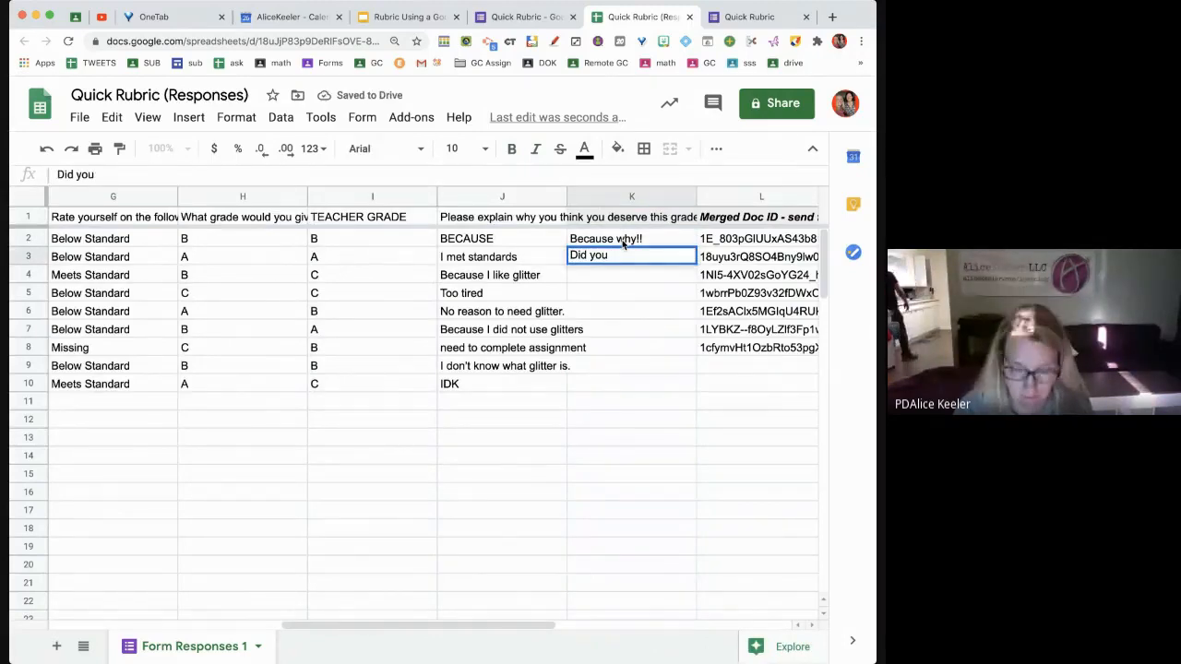
text(? I di)
key(BackSpace)
key(BackSpace)
text(a)
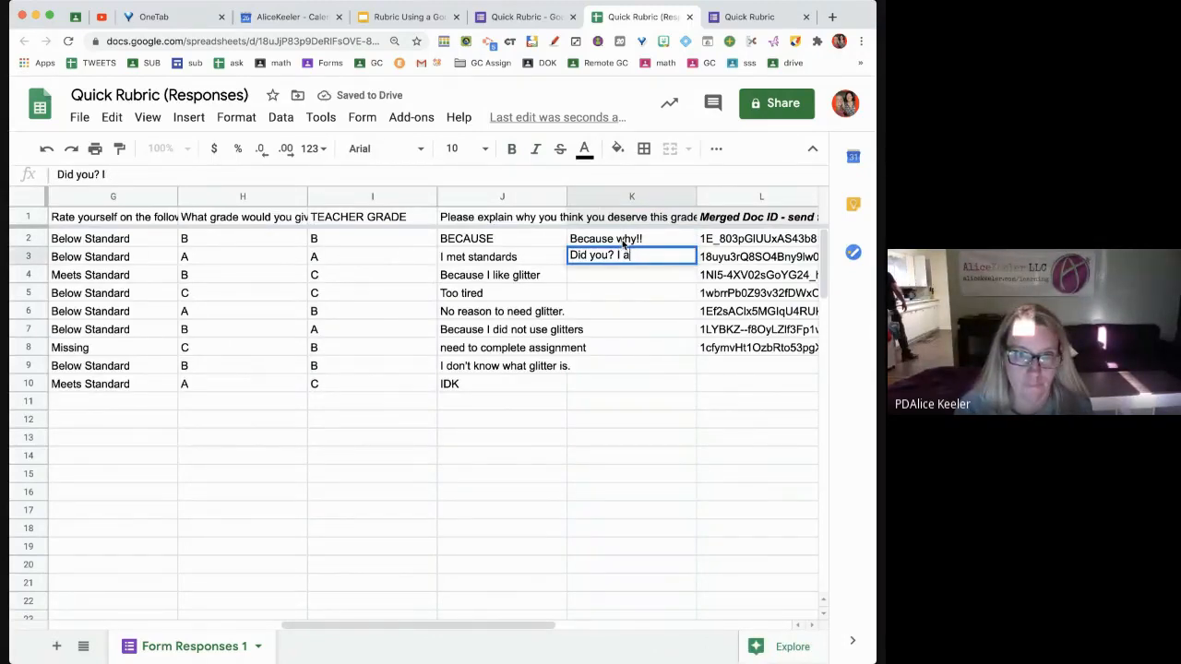
text(gree)
key(Return)
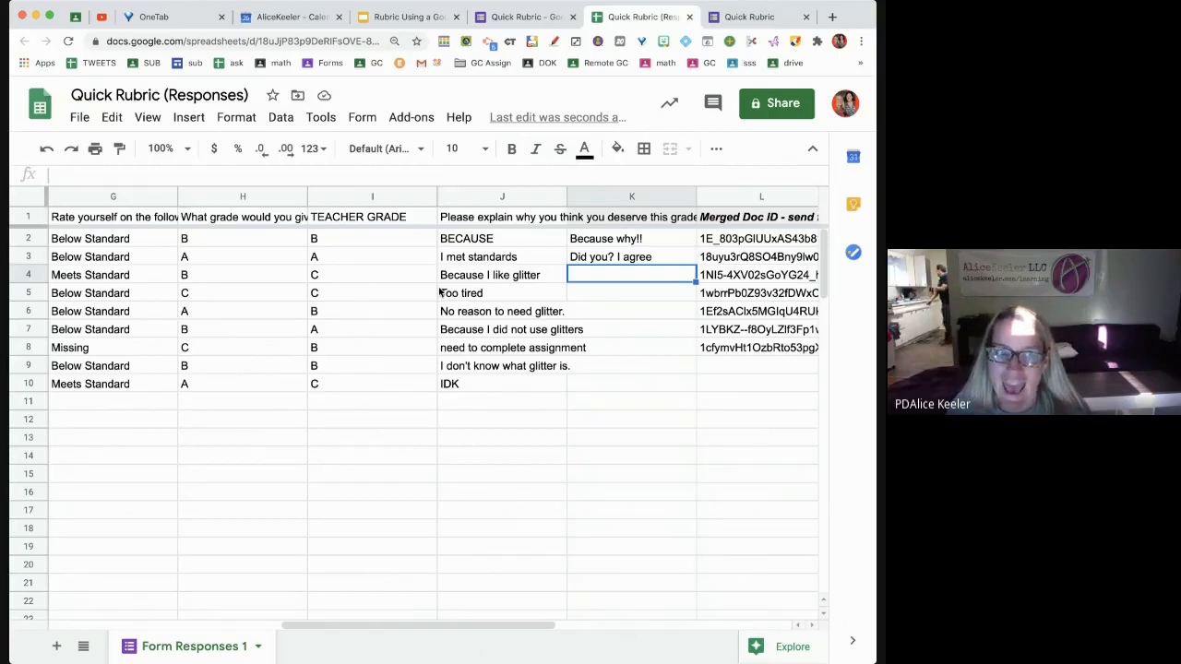
right_click(255, 201)
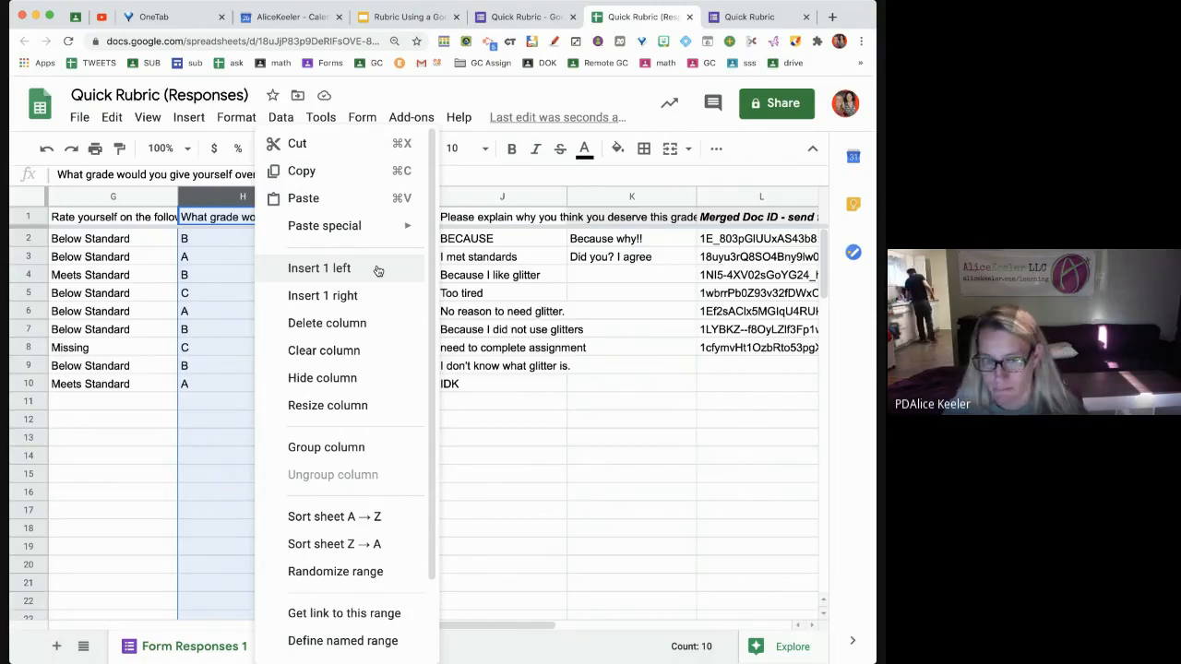
click(596, 292)
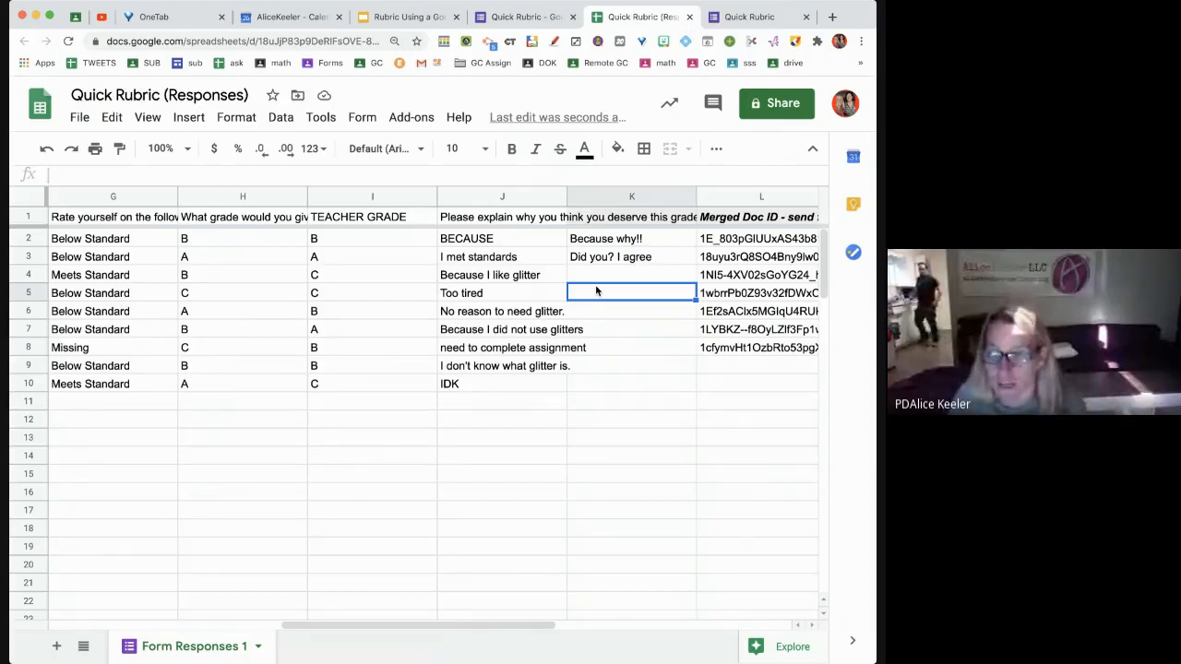
Undo the feedback and TEACHER GRADE columns, then open a new blank browser tab
key(ctrl+z)
key(ctrl+z)
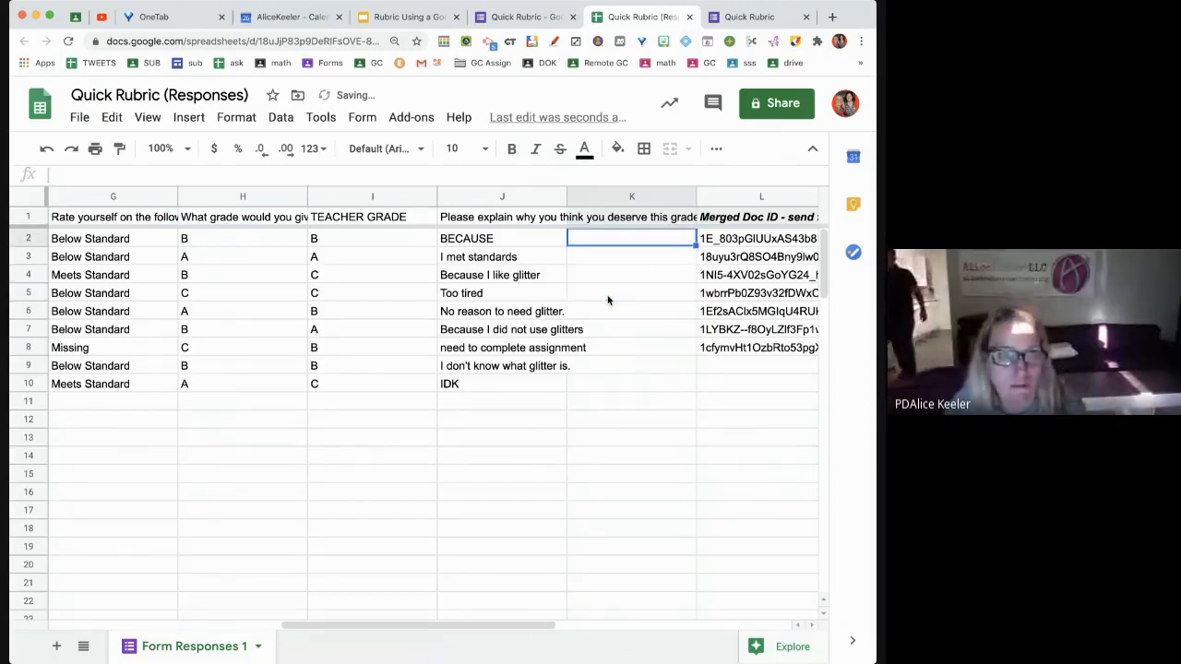
key(ctrl+z)
key(ctrl+z)
key(ctrl+z)
key(ctrl+z)
key(ctrl+z)
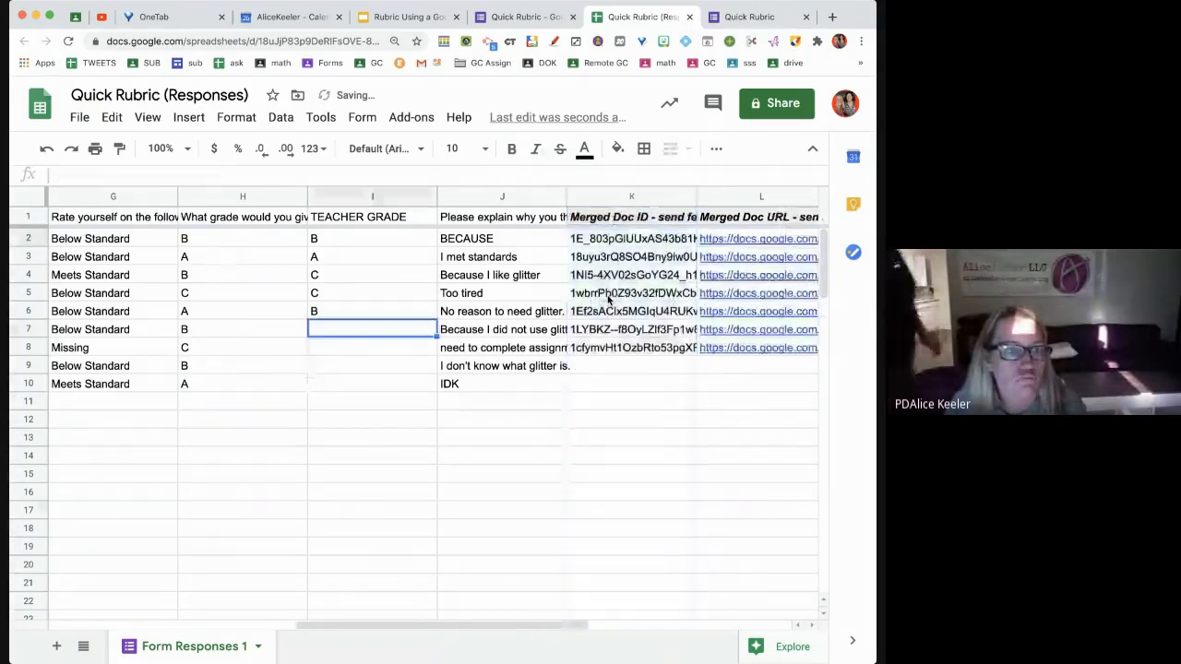
key(ctrl+z)
key(ctrl+z)
key(ctrl+z)
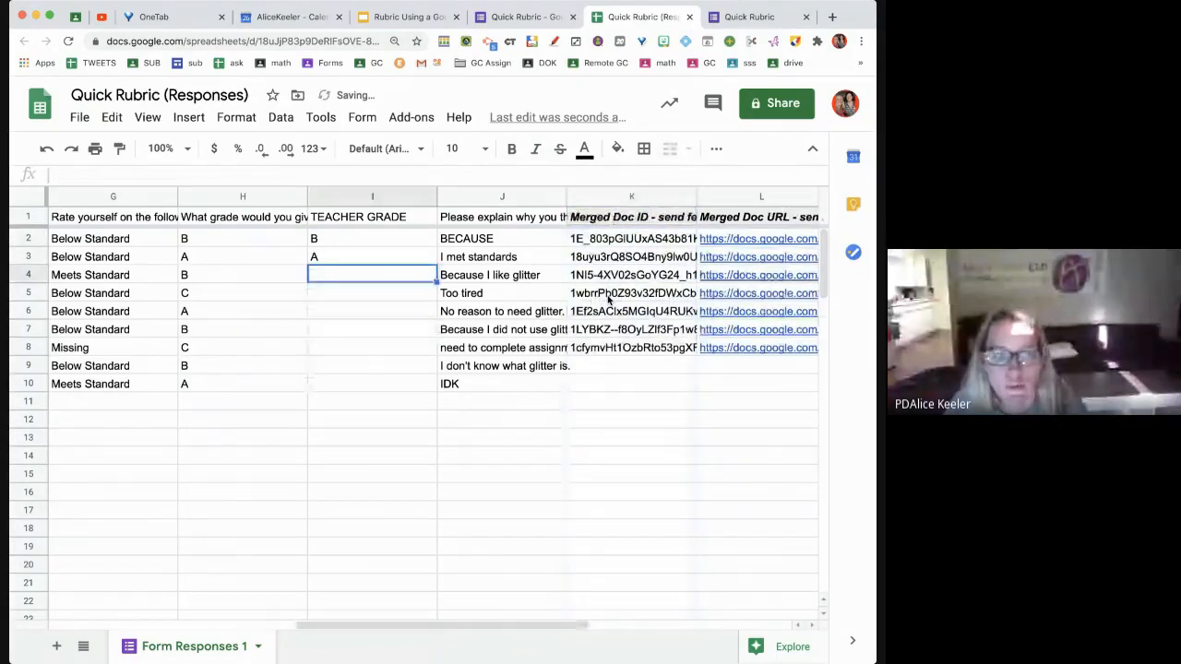
key(ctrl+z)
click(690, 406)
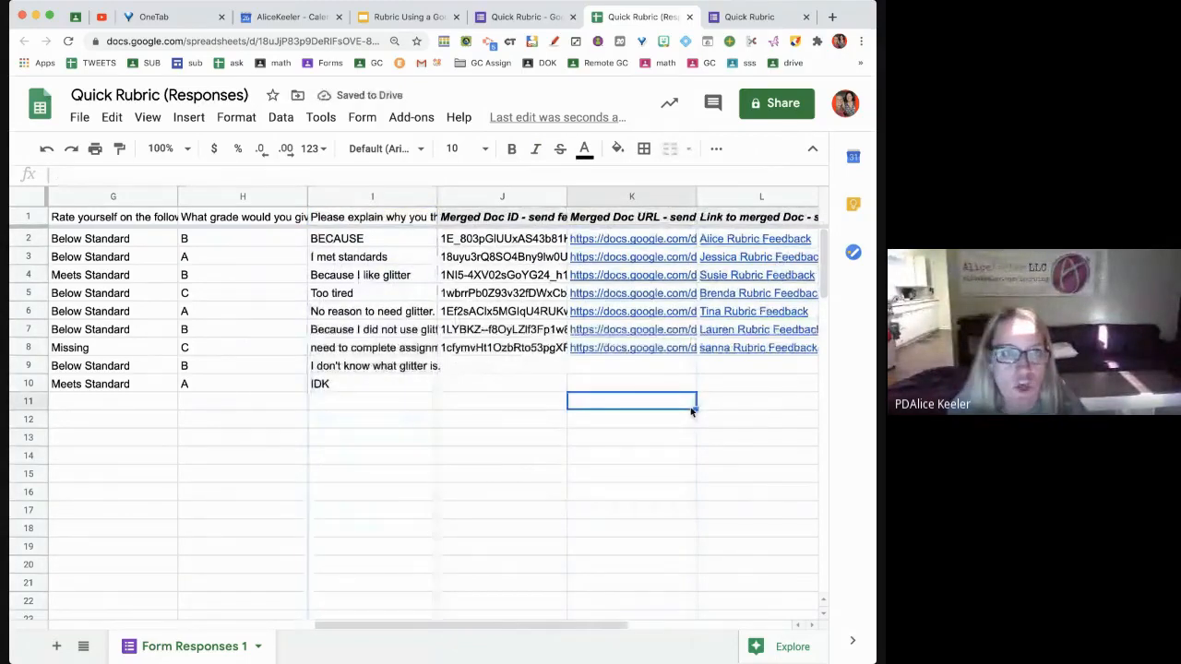
key(super+r)
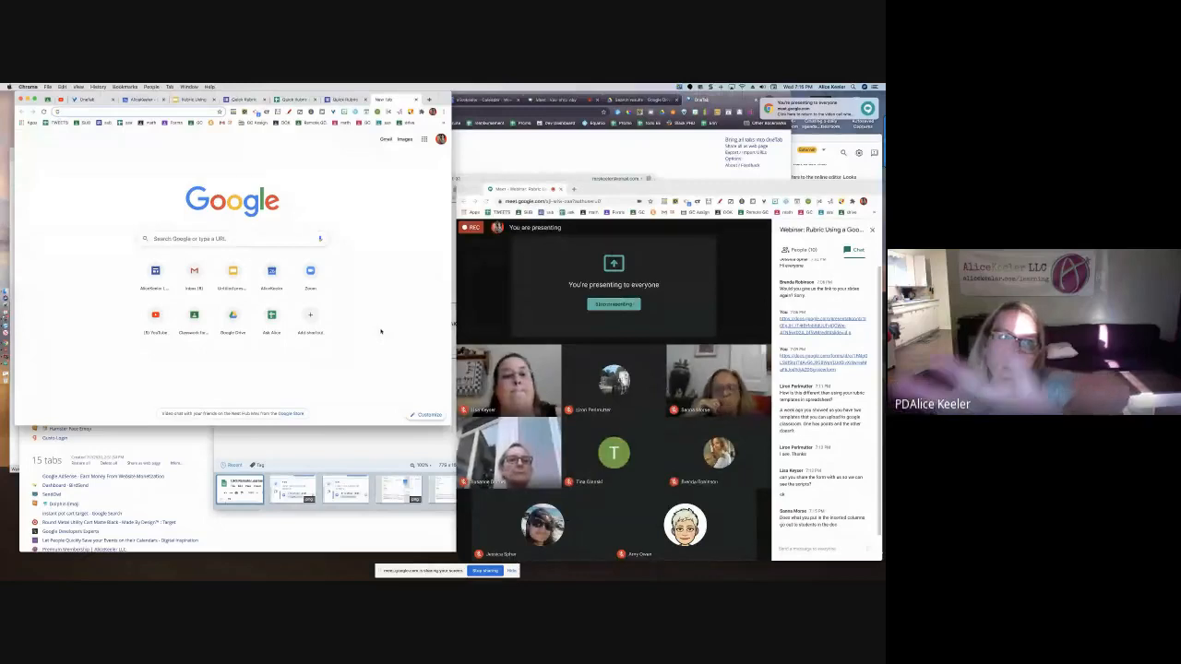
Create a new blank form with forms.new and enlarge its window
text(forms.new)
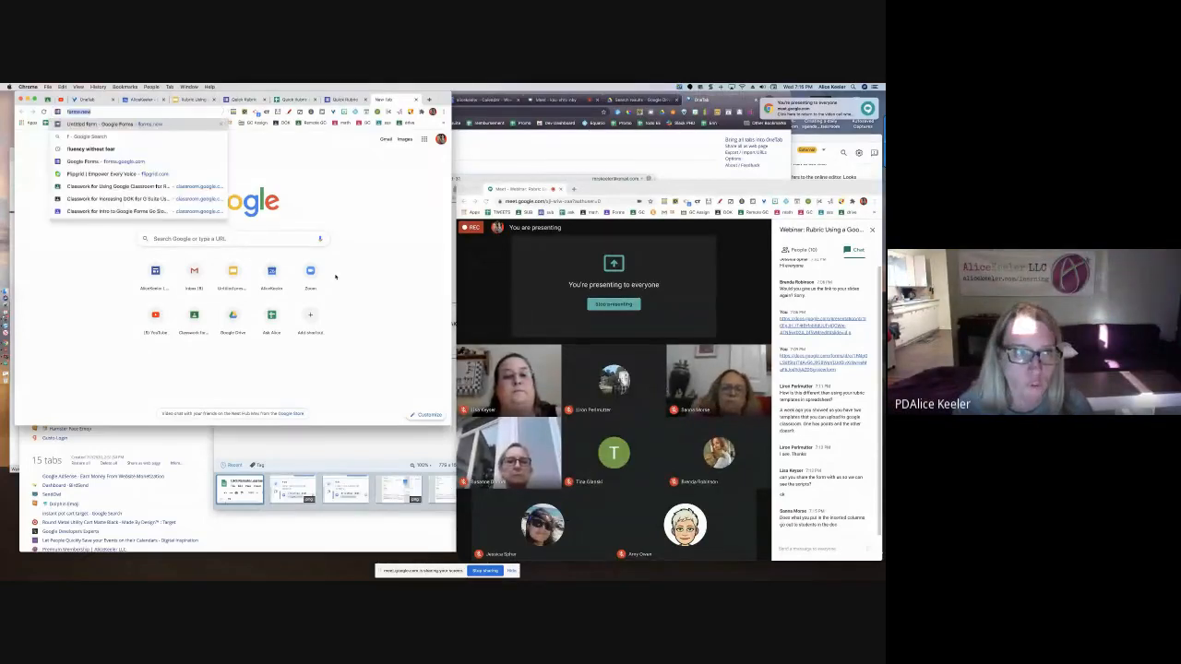
key(Return)
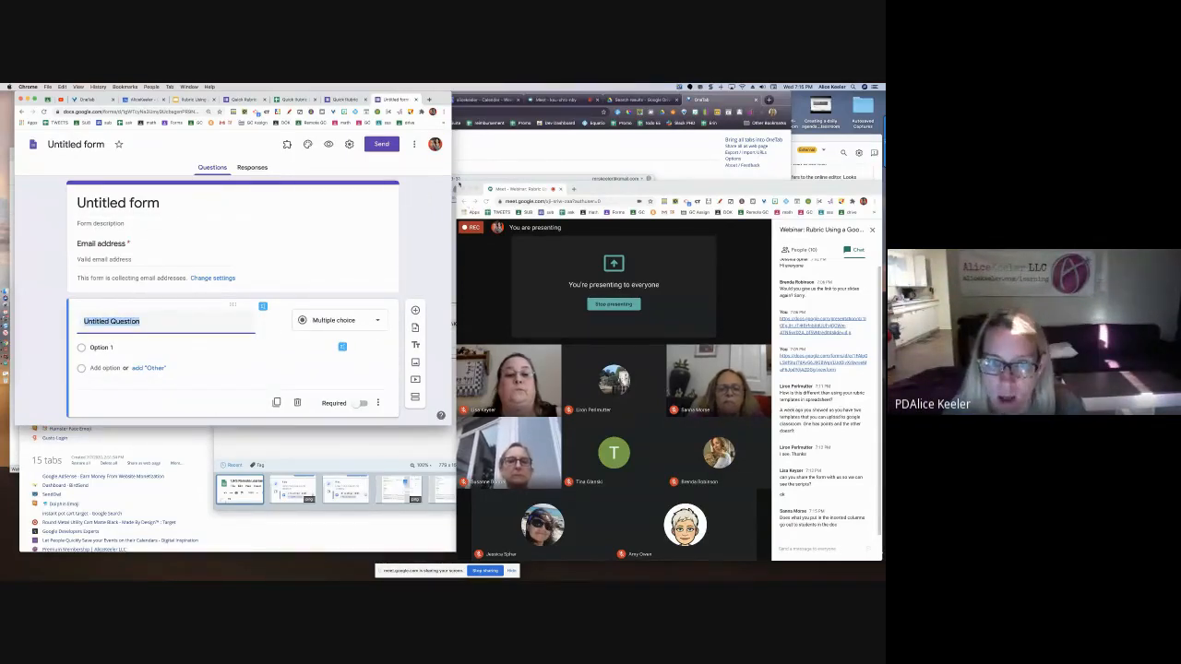
drag(457, 184, 198, 155)
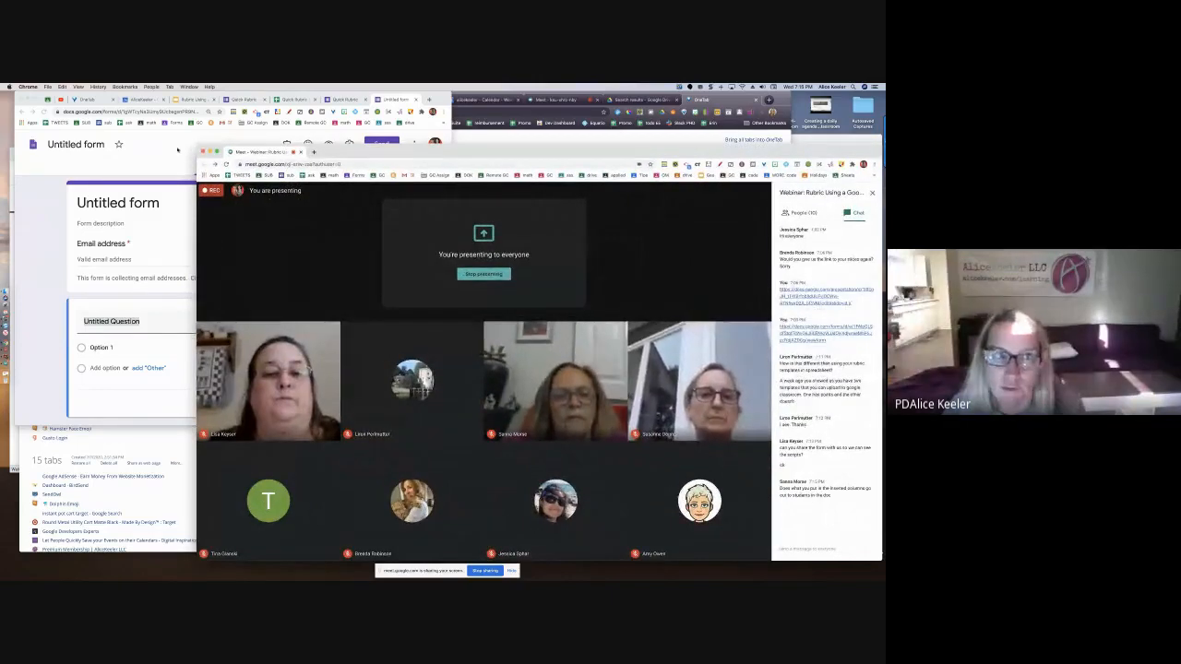
click(177, 150)
drag(450, 422, 764, 490)
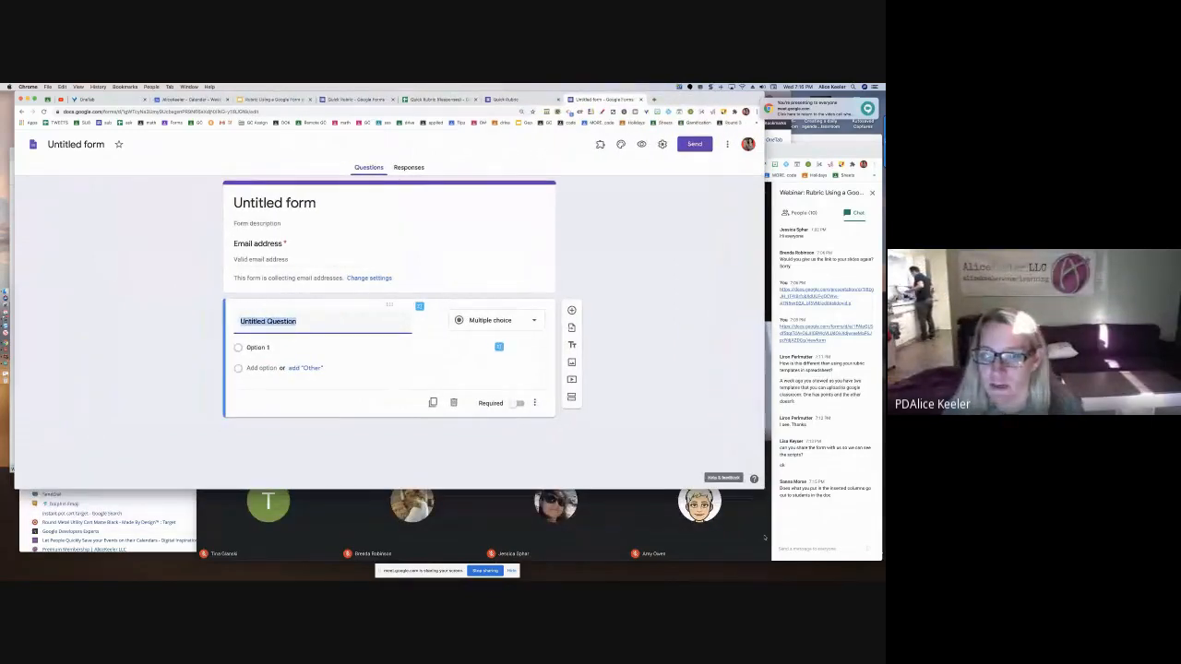
Rearrange the meeting and form windows, leaving the Untitled form stretched to full height
click(763, 500)
click(151, 401)
click(709, 555)
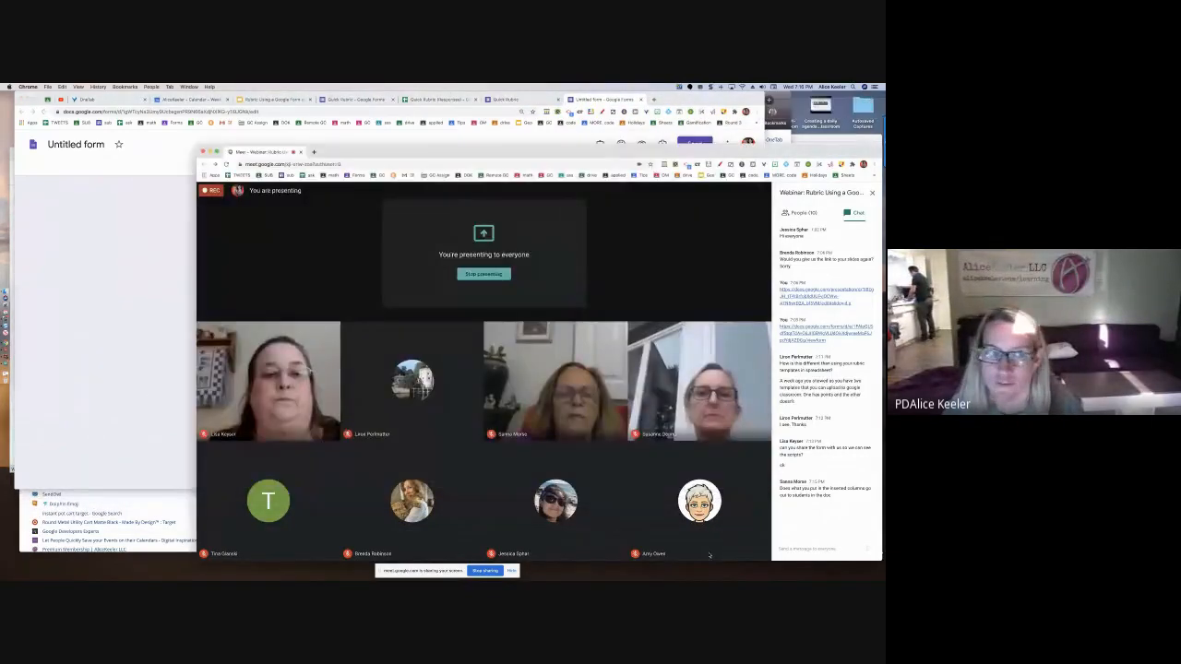
click(154, 342)
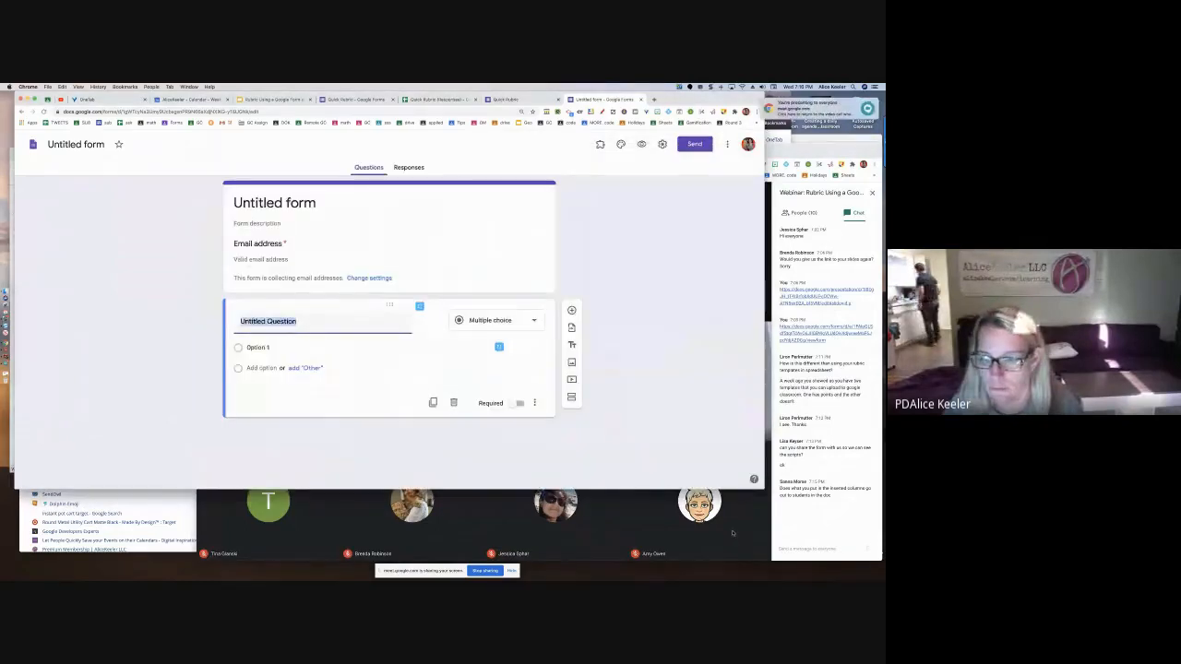
click(631, 493)
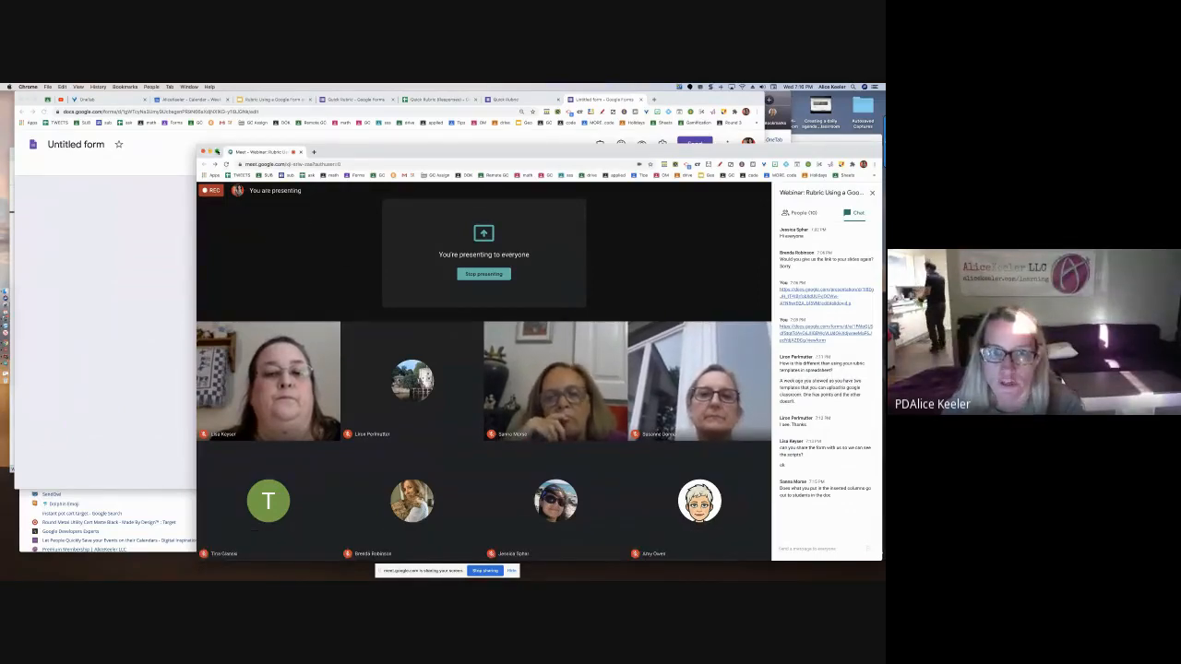
click(218, 152)
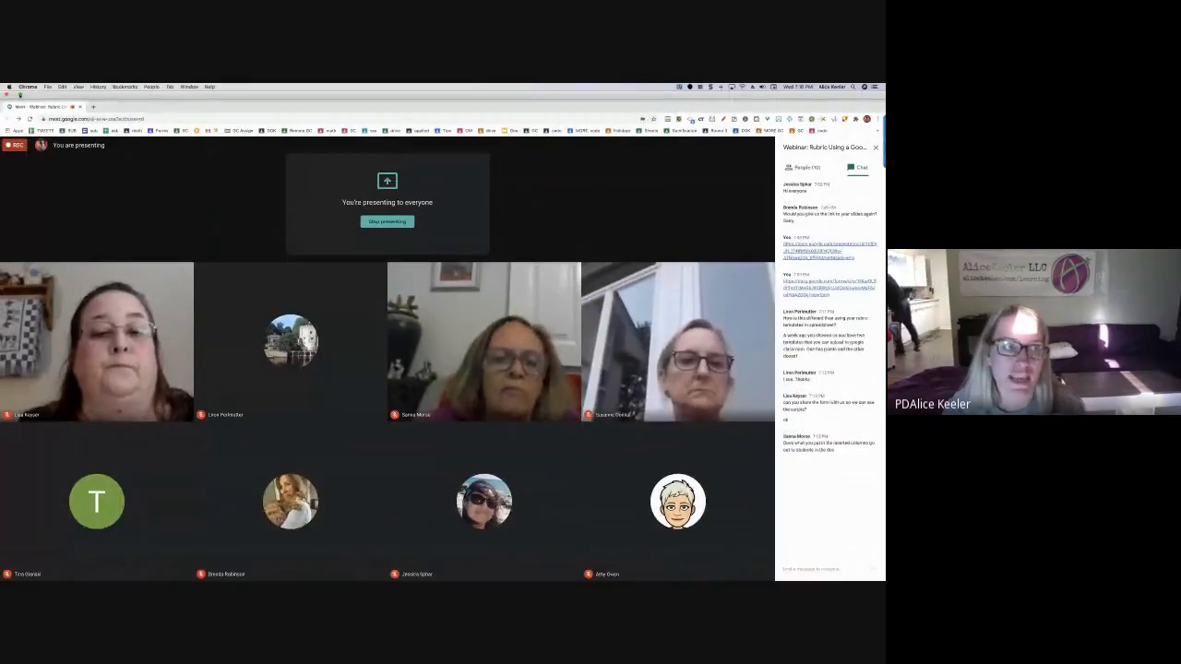
click(19, 94)
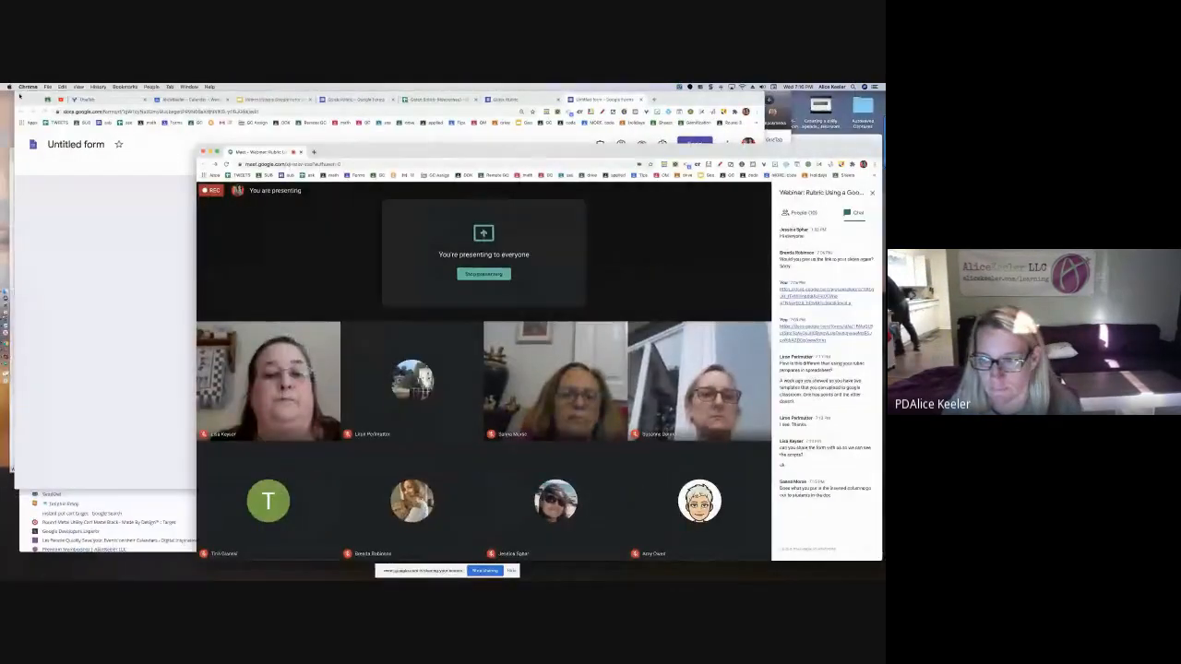
click(129, 215)
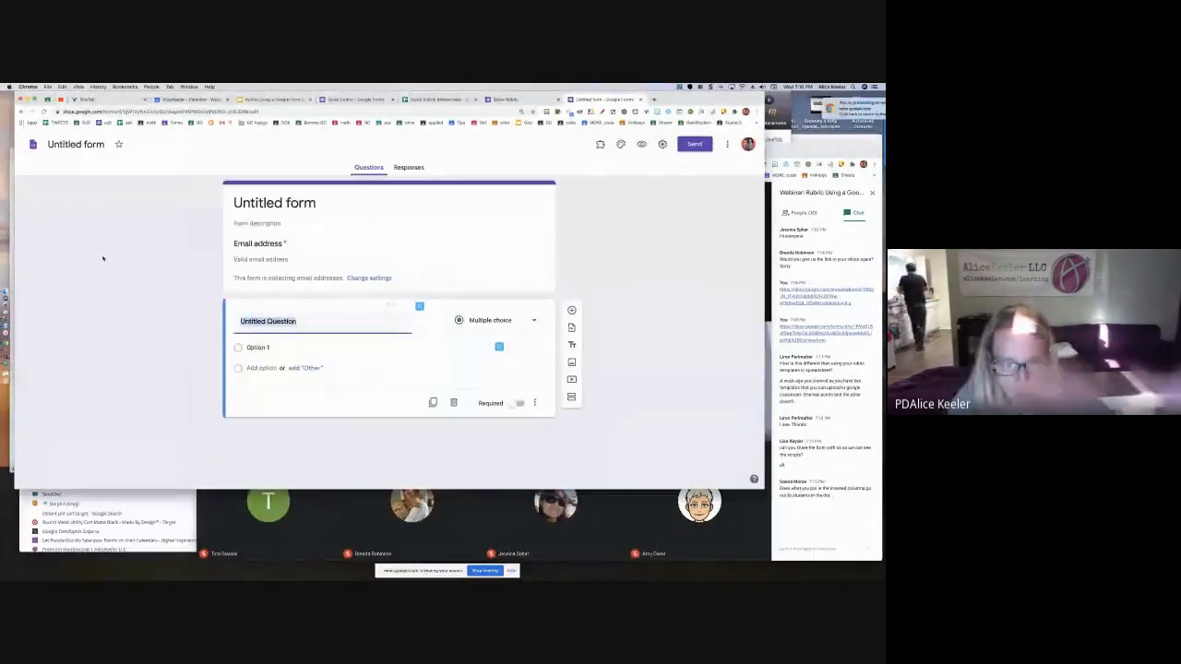
click(718, 531)
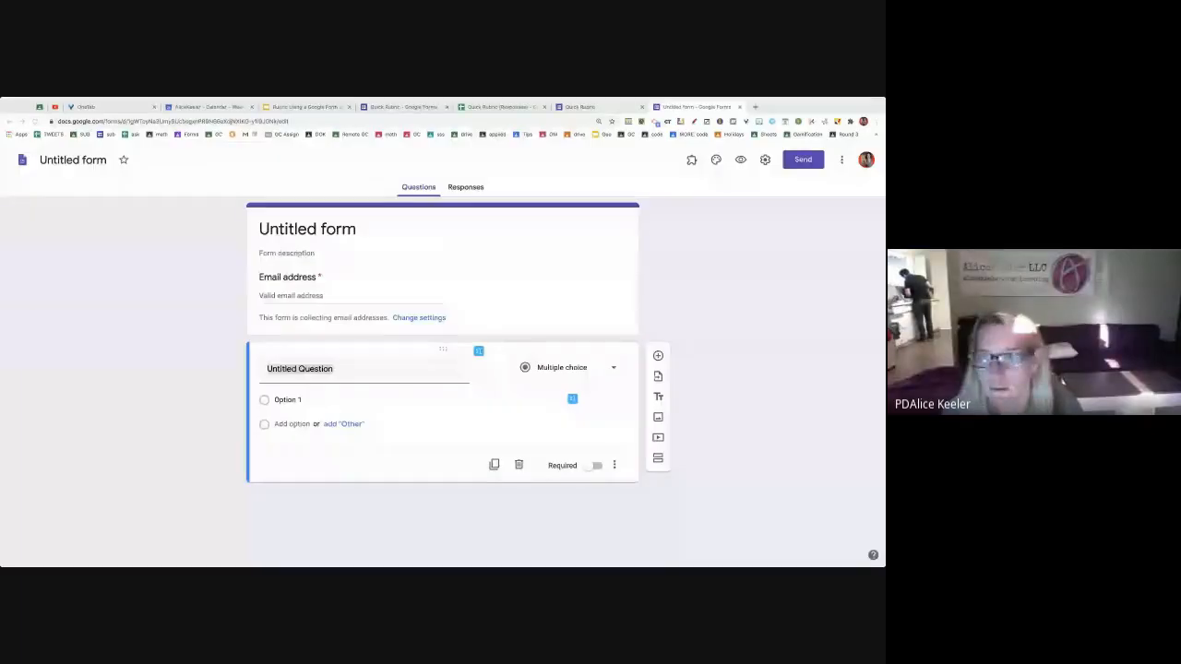
click(514, 179)
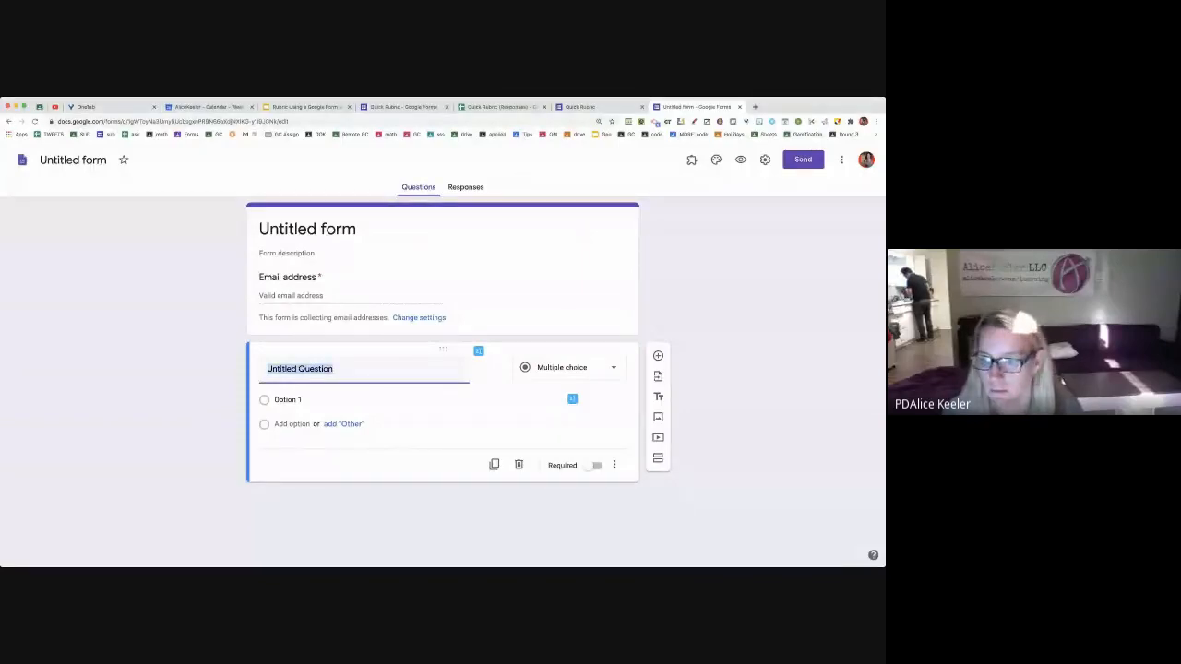
drag(881, 568, 876, 637)
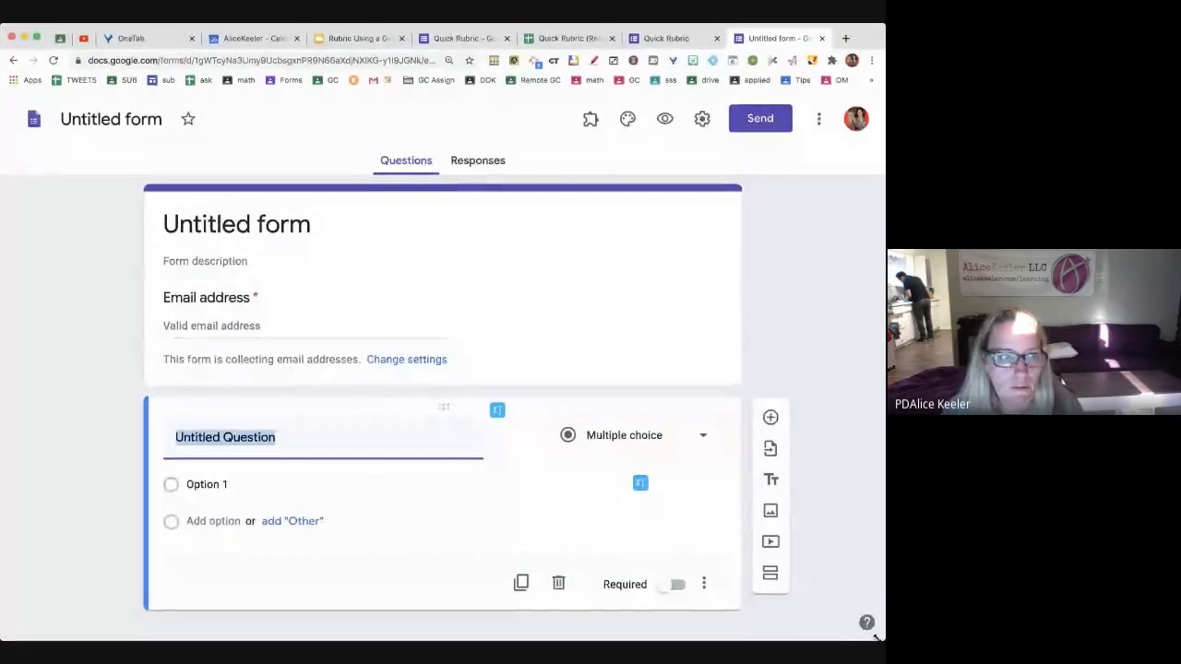
Title the form and its file 'Sample Rubric for Autocrat'
click(214, 231)
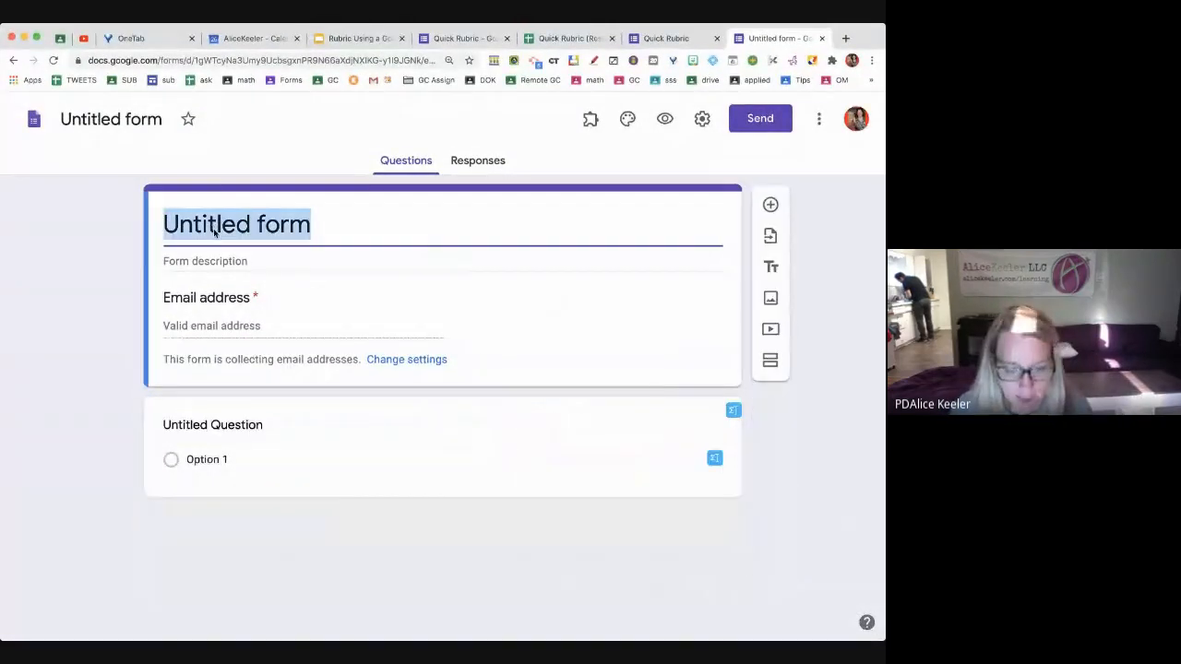
text(Sample Rubric)
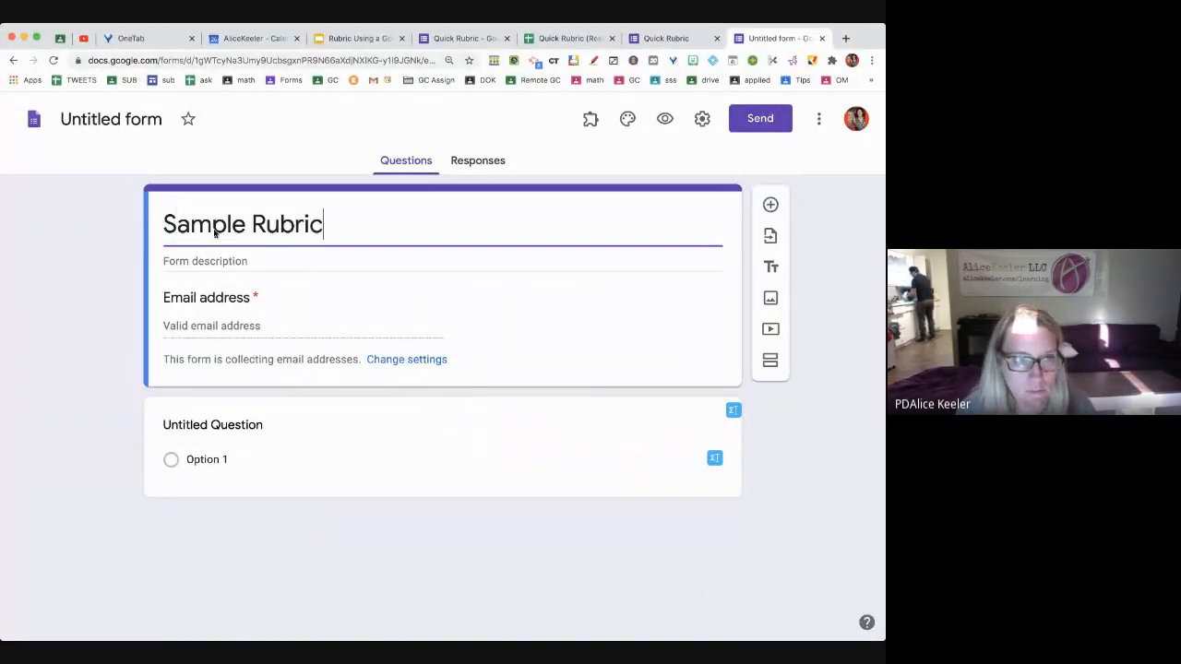
text( for Autoc)
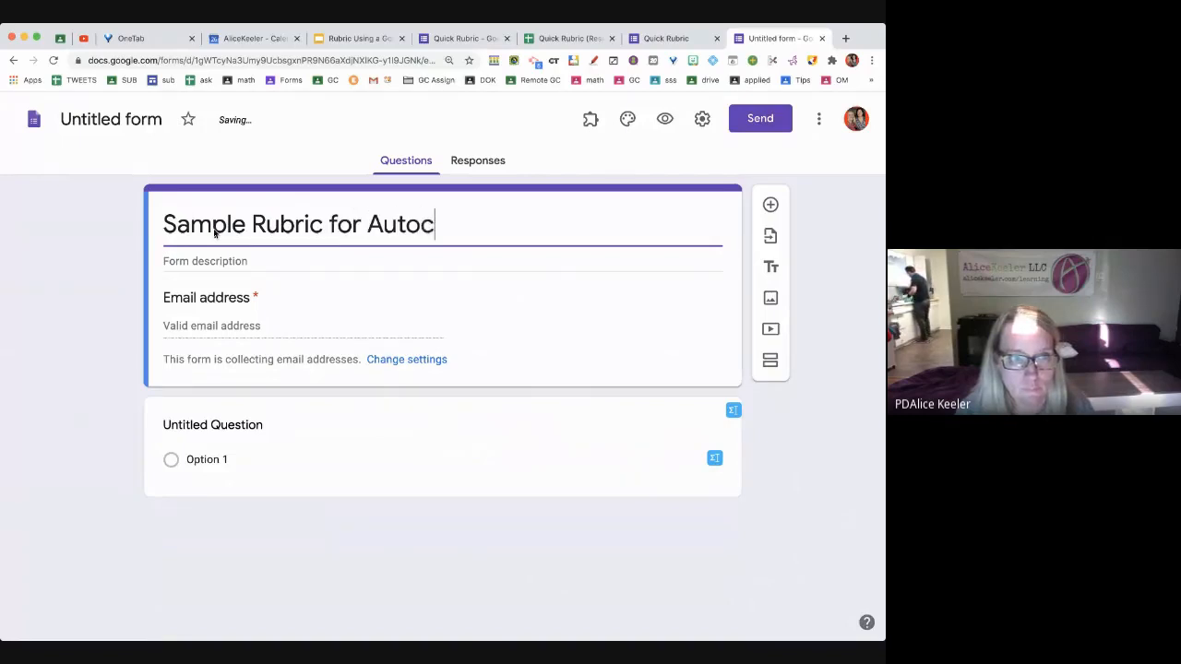
text(rat)
click(101, 119)
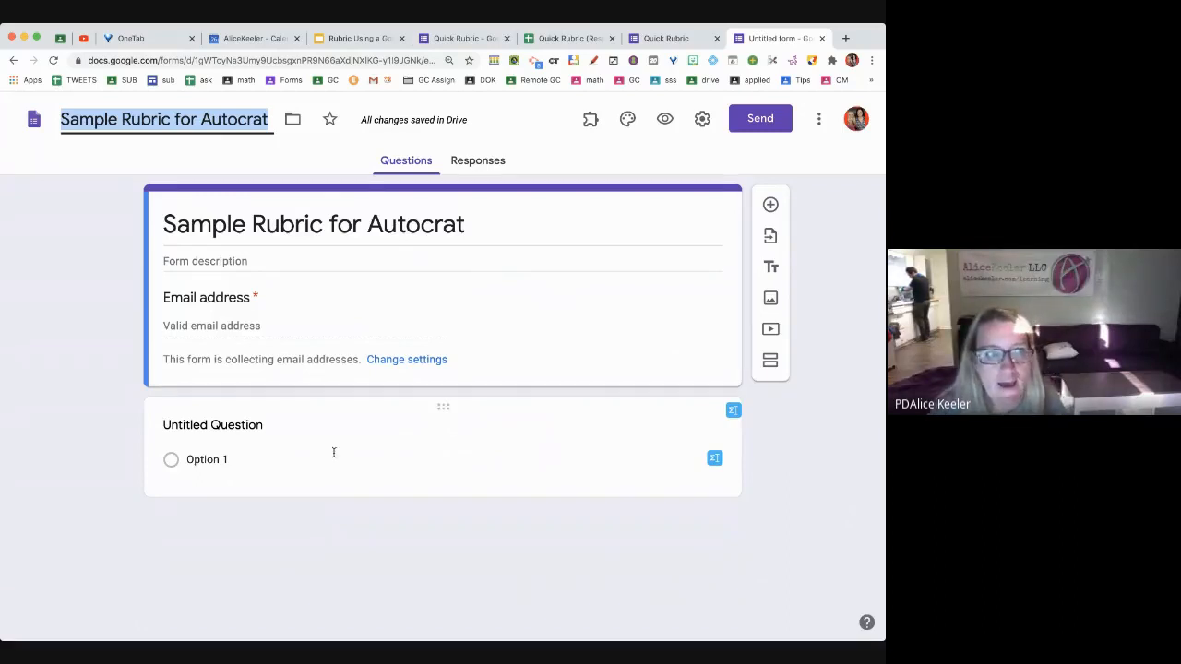
key(Return)
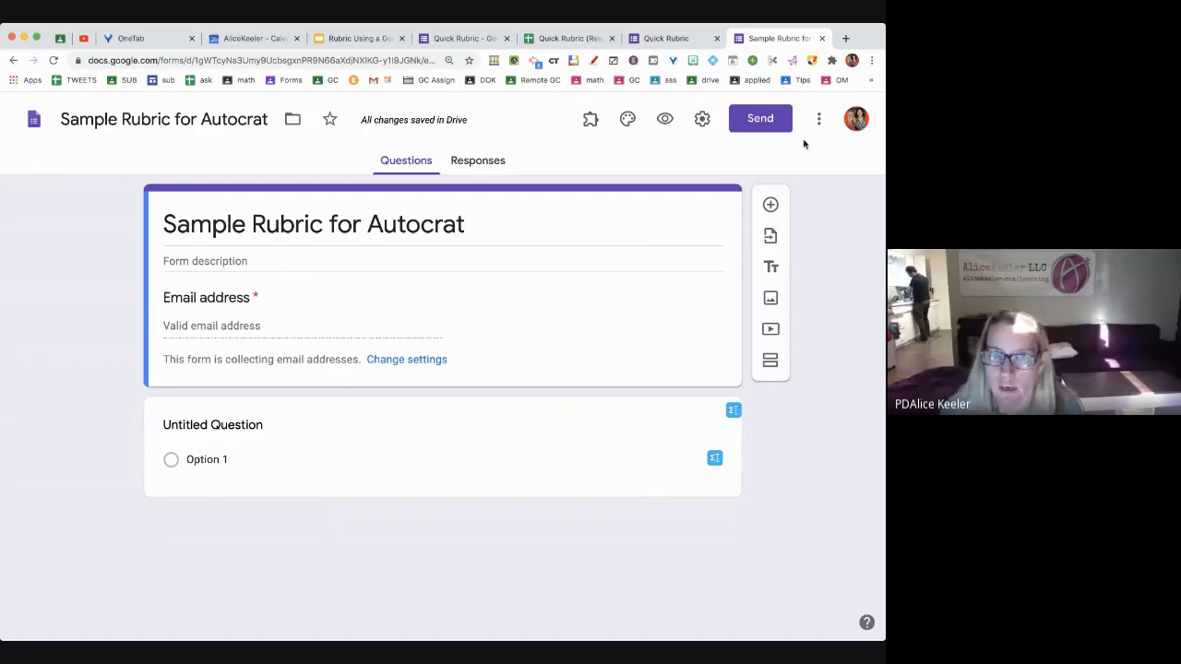
Check the default preferences for new forms, close them unchanged, and open the form settings
click(820, 121)
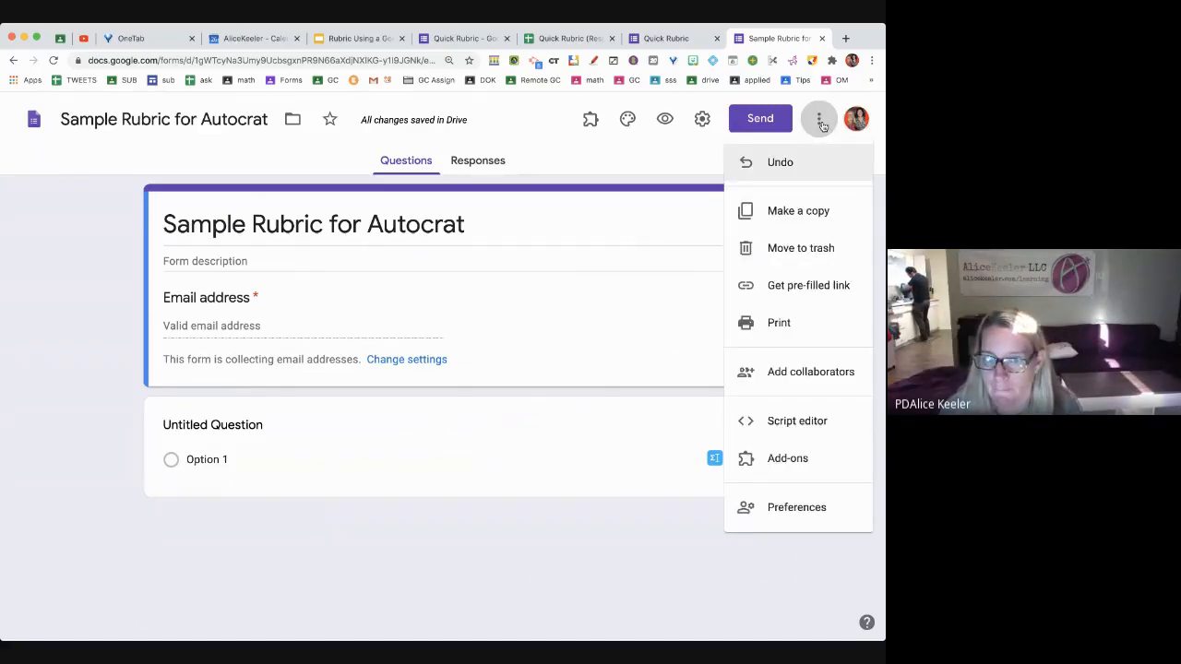
click(813, 526)
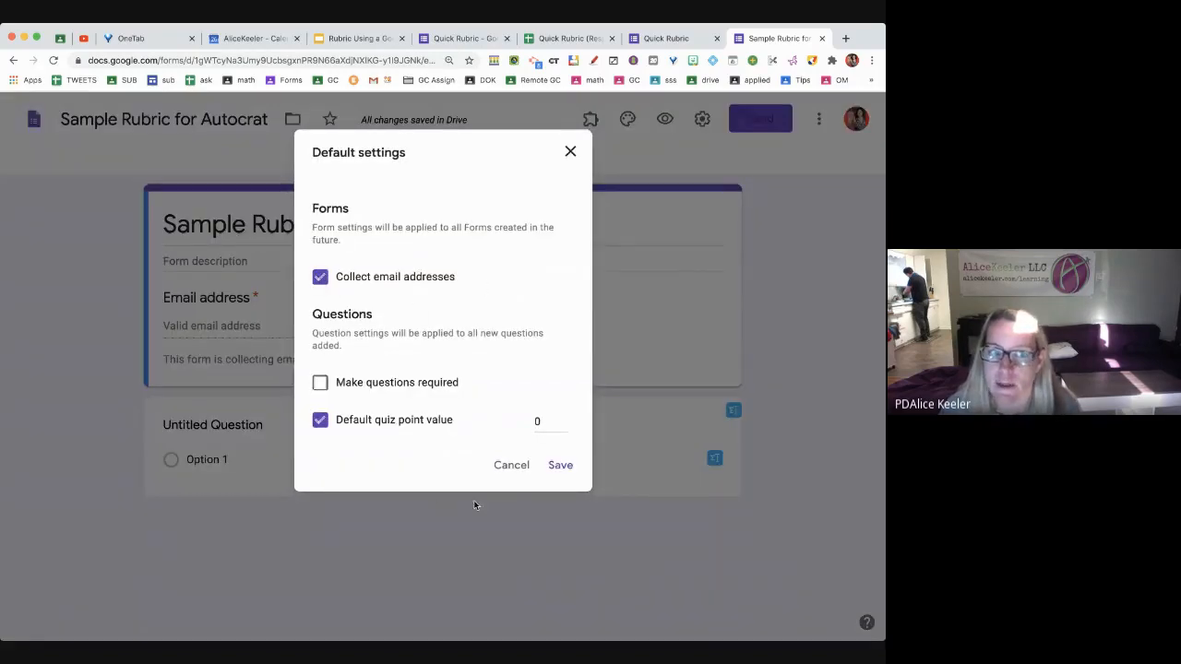
click(515, 468)
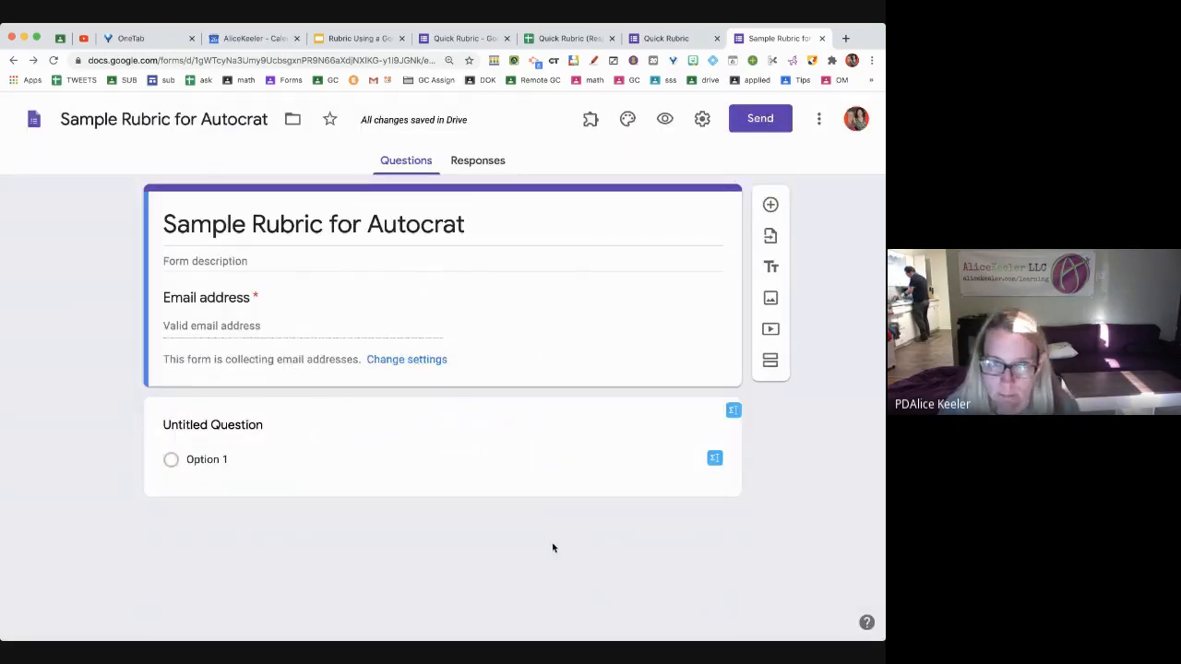
click(702, 125)
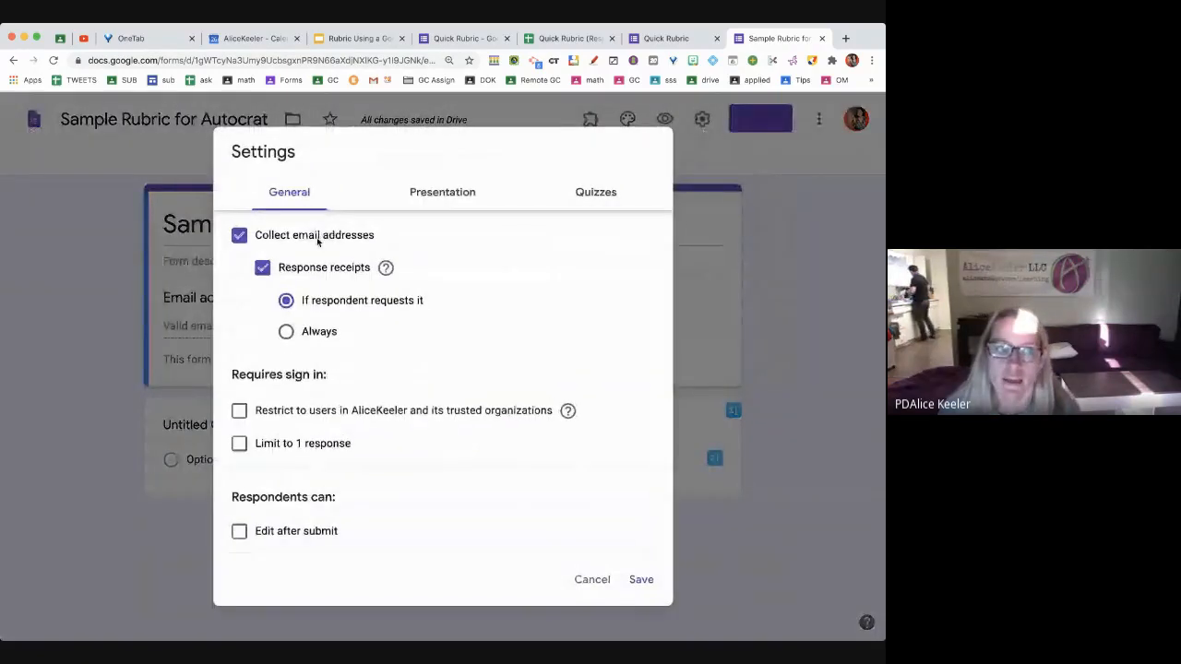
Turn off response receipts and save the settings
click(255, 271)
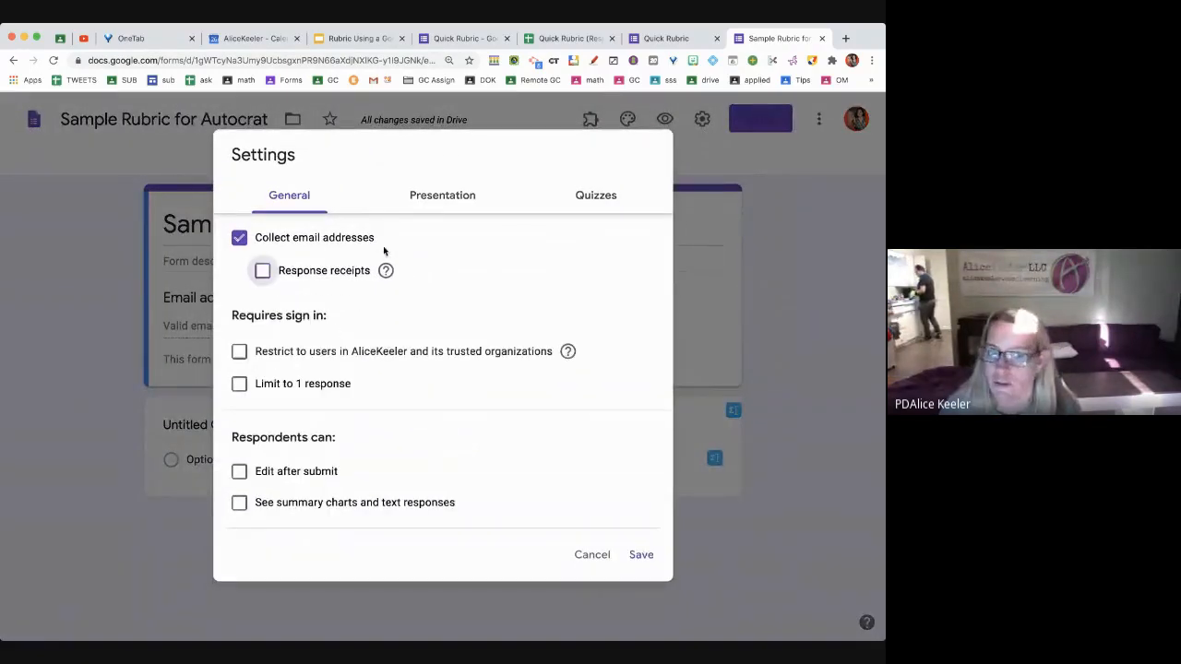
click(640, 555)
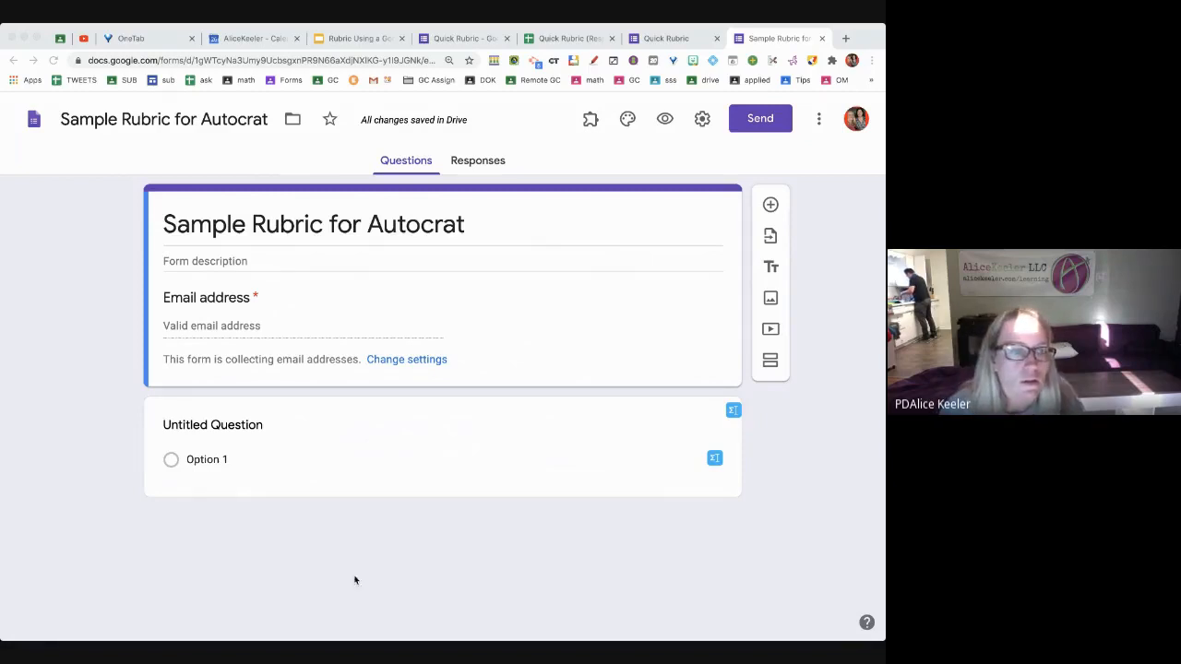
Add the questions 'First Name', 'Last Name' and 'What period are you in'
click(241, 427)
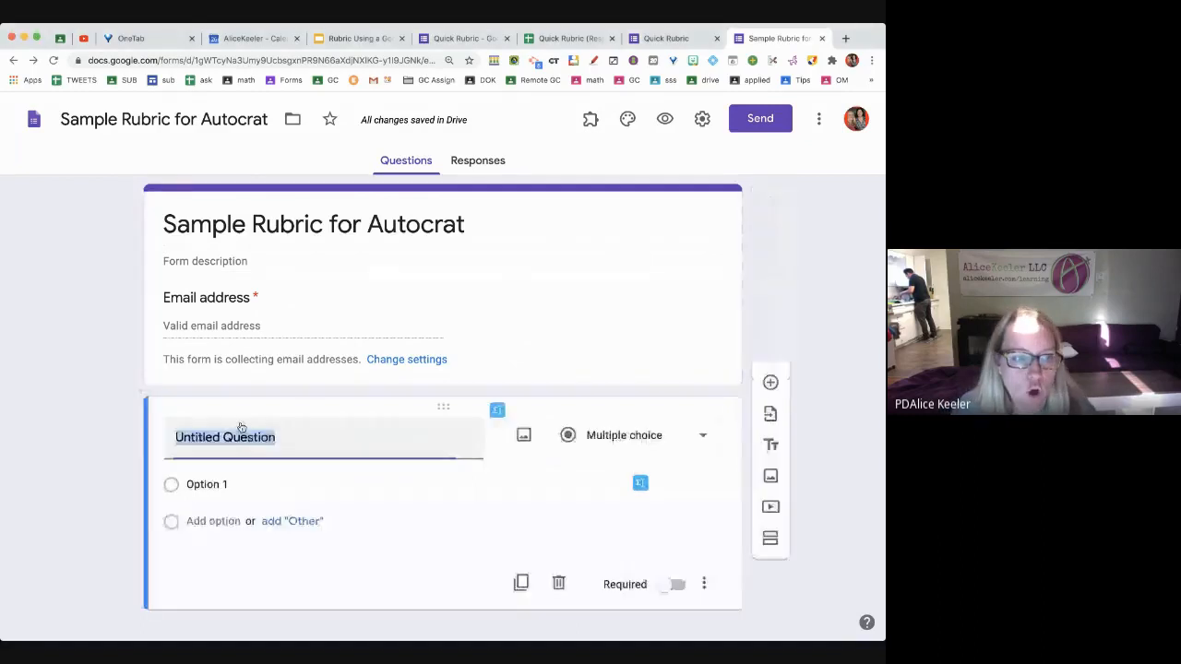
text(First Name)
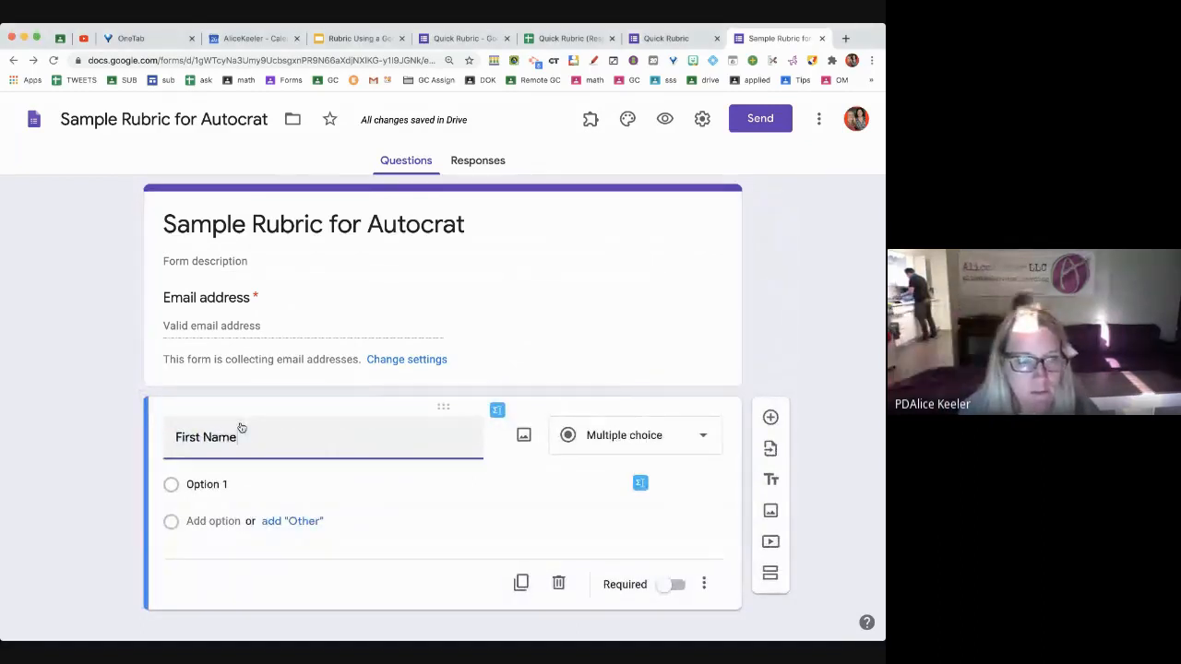
key(ctrl+Return)
text(Last )
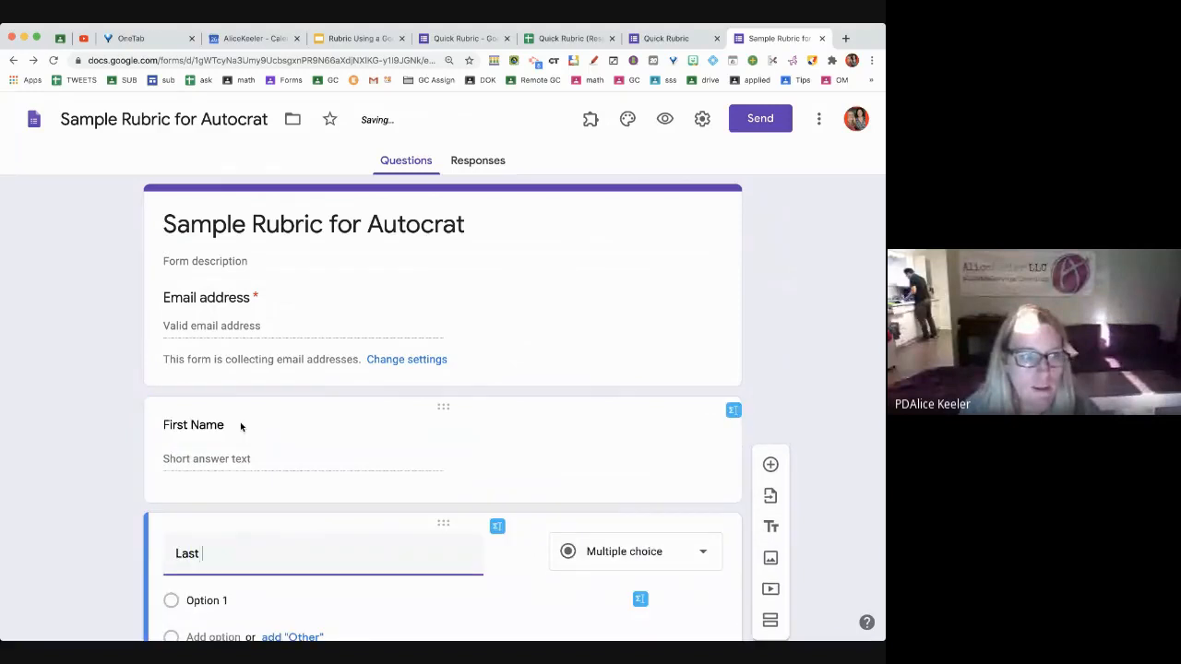
text(Name)
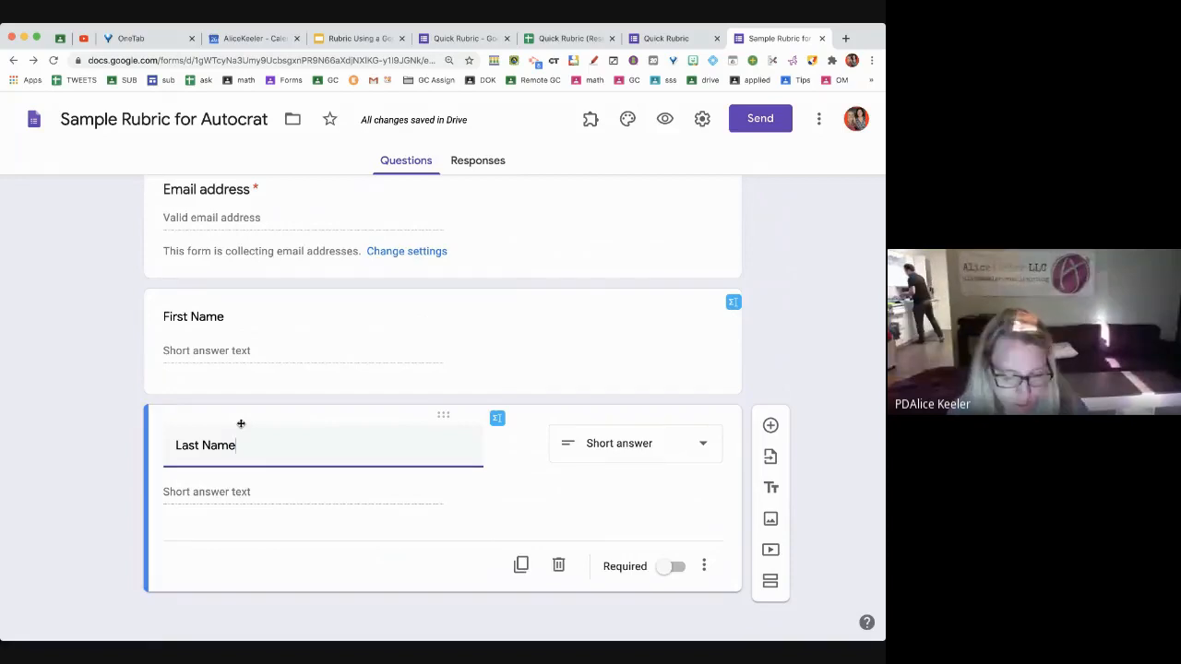
key(ctrl+shift+Return)
text(What period are you in)
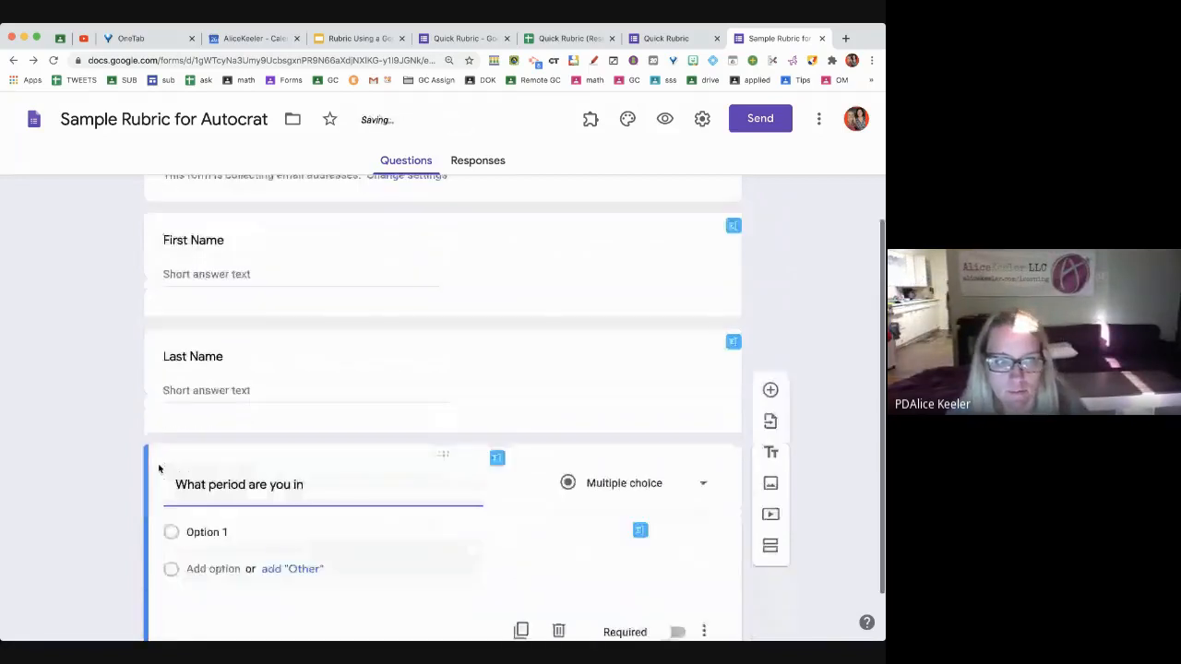
Give the period question options 1 through 5 and make it a dropdown
click(214, 533)
text(1)
key(Return)
text(2)
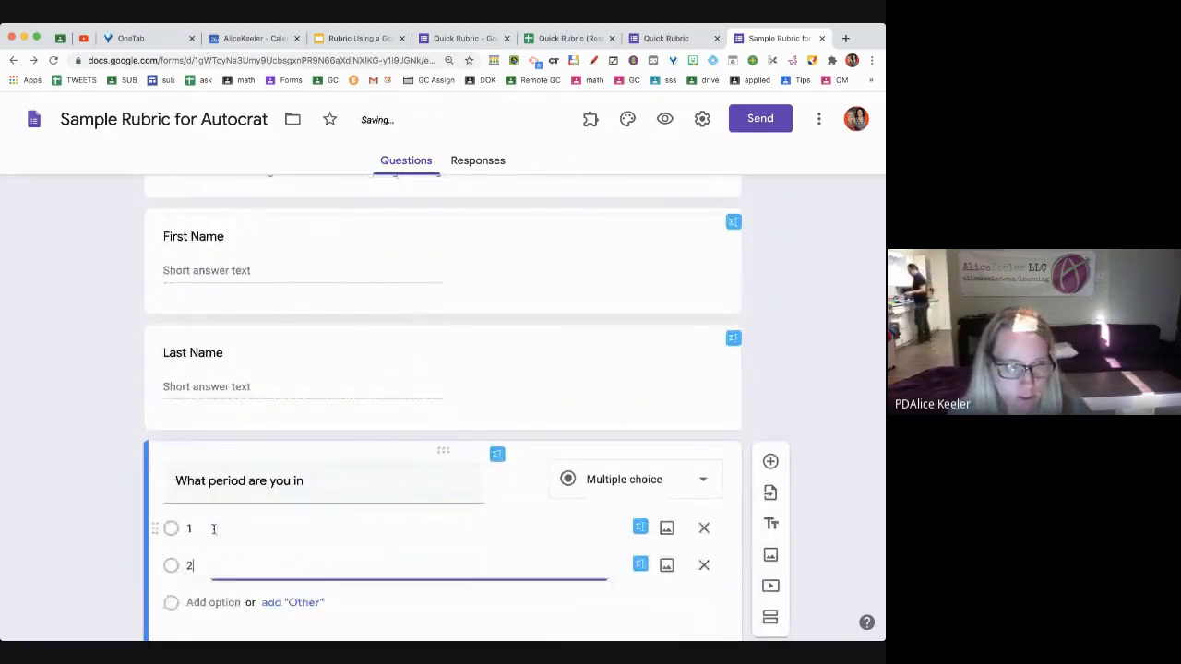
key(Return)
text(3)
key(Return)
text(4)
key(Return)
text(5)
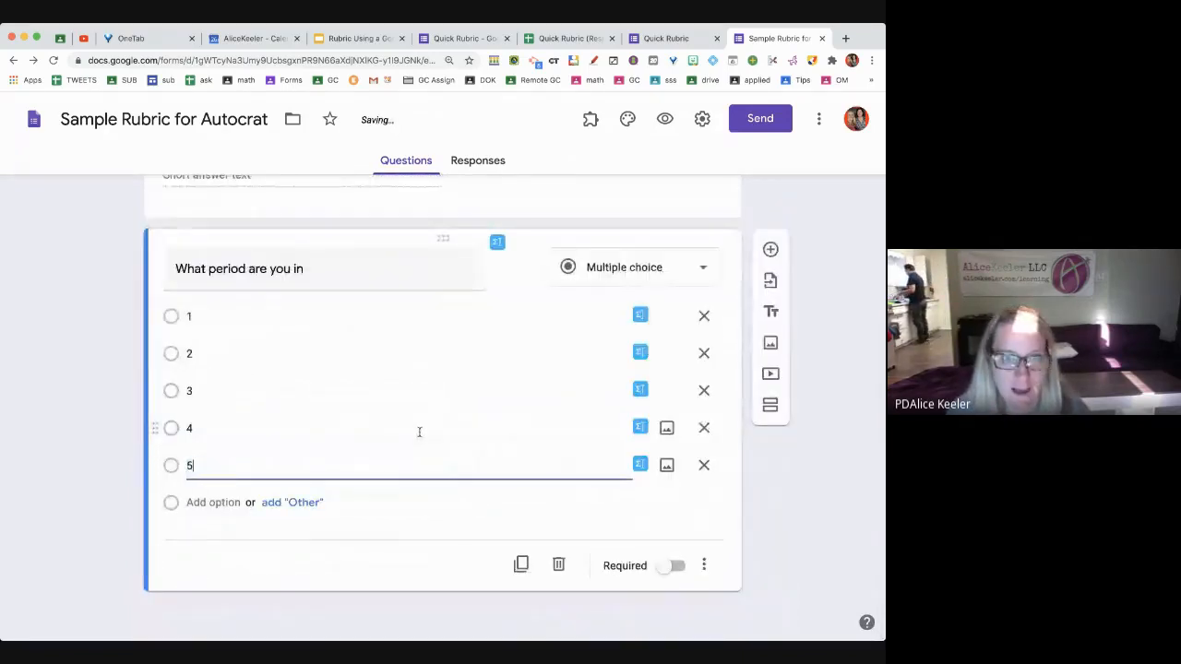
click(613, 270)
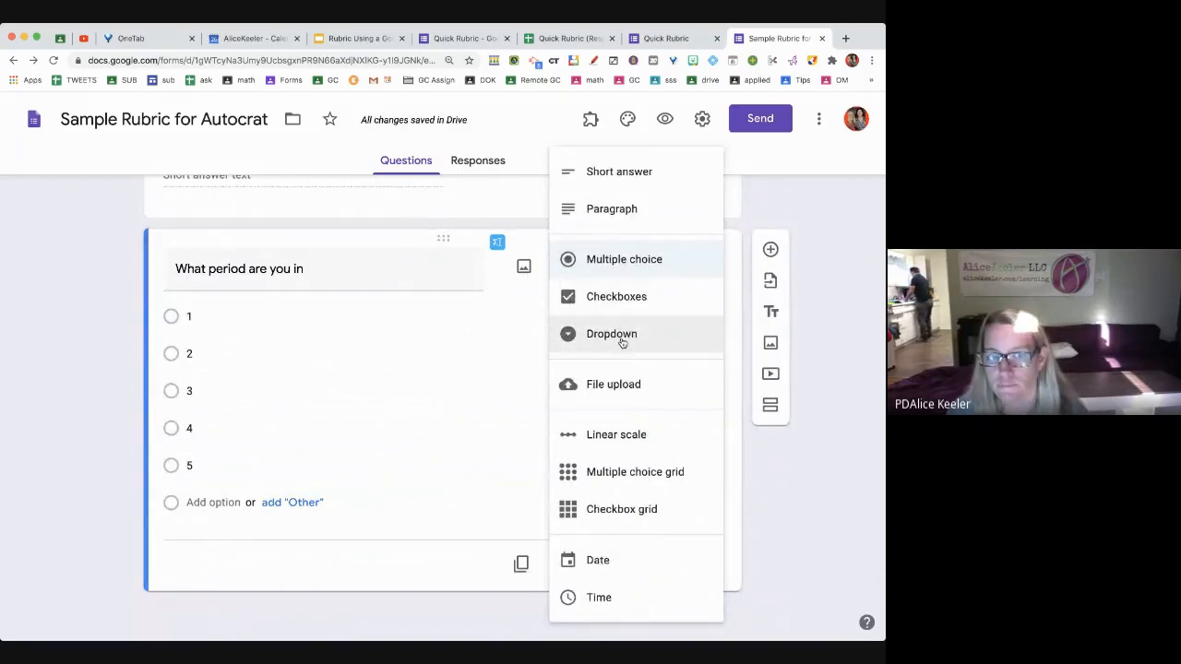
click(623, 342)
scroll(582, 434, up, 3)
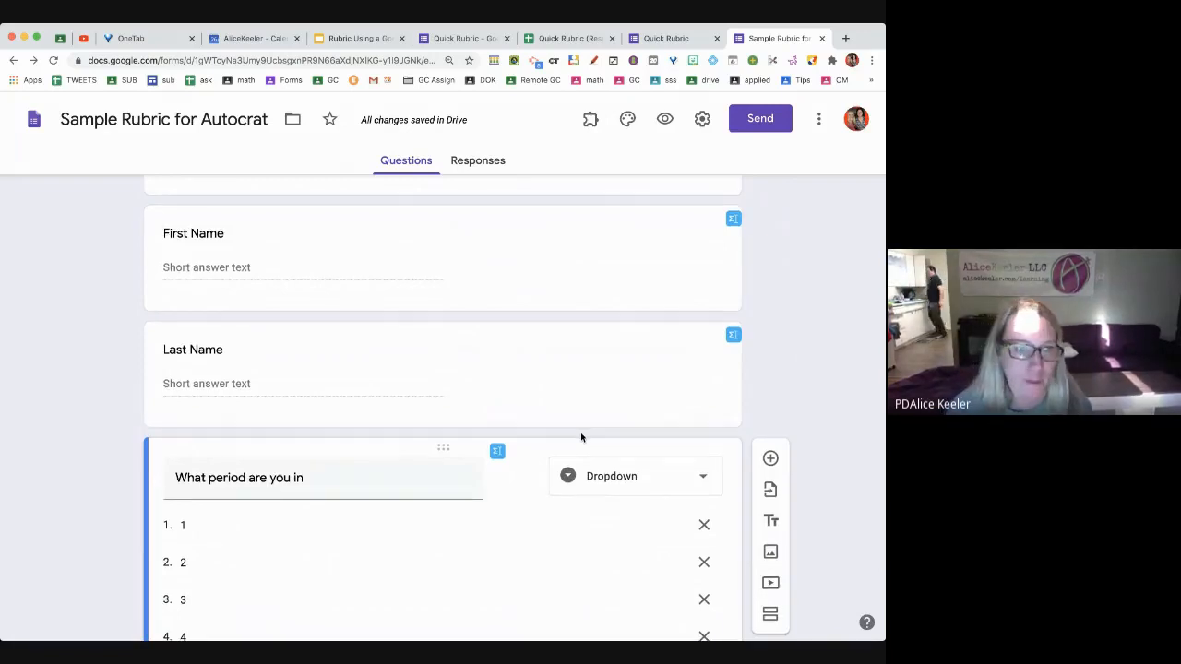
scroll(580, 437, down, 1)
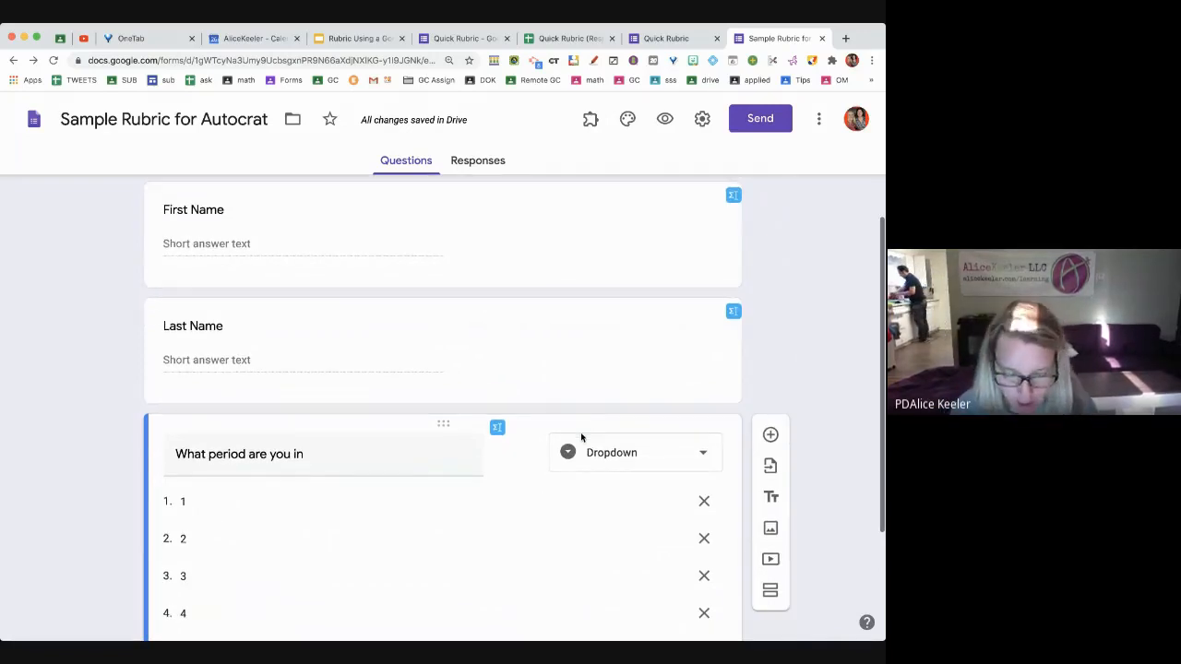
scroll(375, 564, down, 3)
Add 'How would you grade yourself overall?' with choices A, B, C, D and F
key(ctrl+shift+Return)
text(How wo)
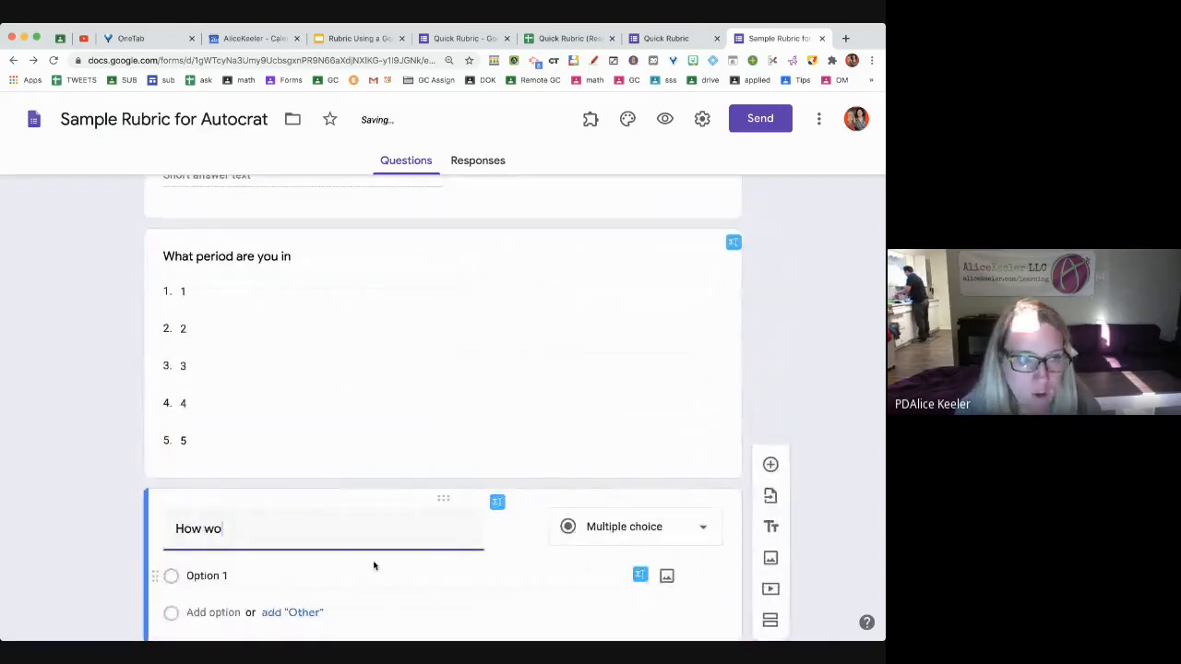
text(uld you gr)
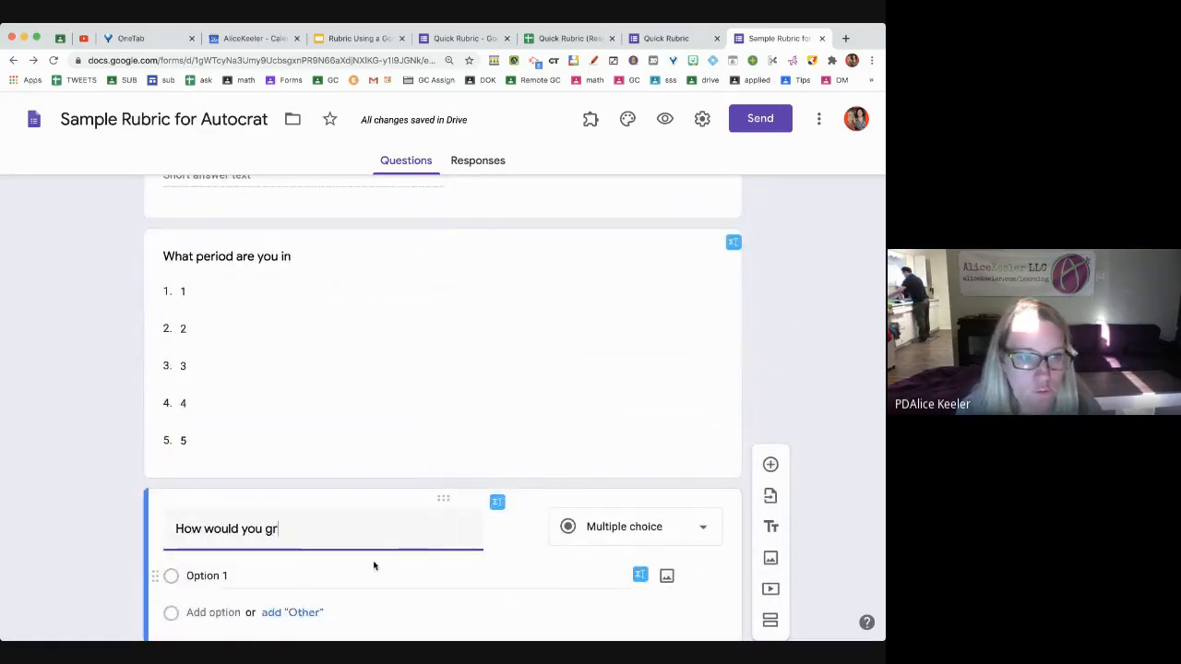
text(ade yoruse)
key(BackSpace)
key(BackSpace)
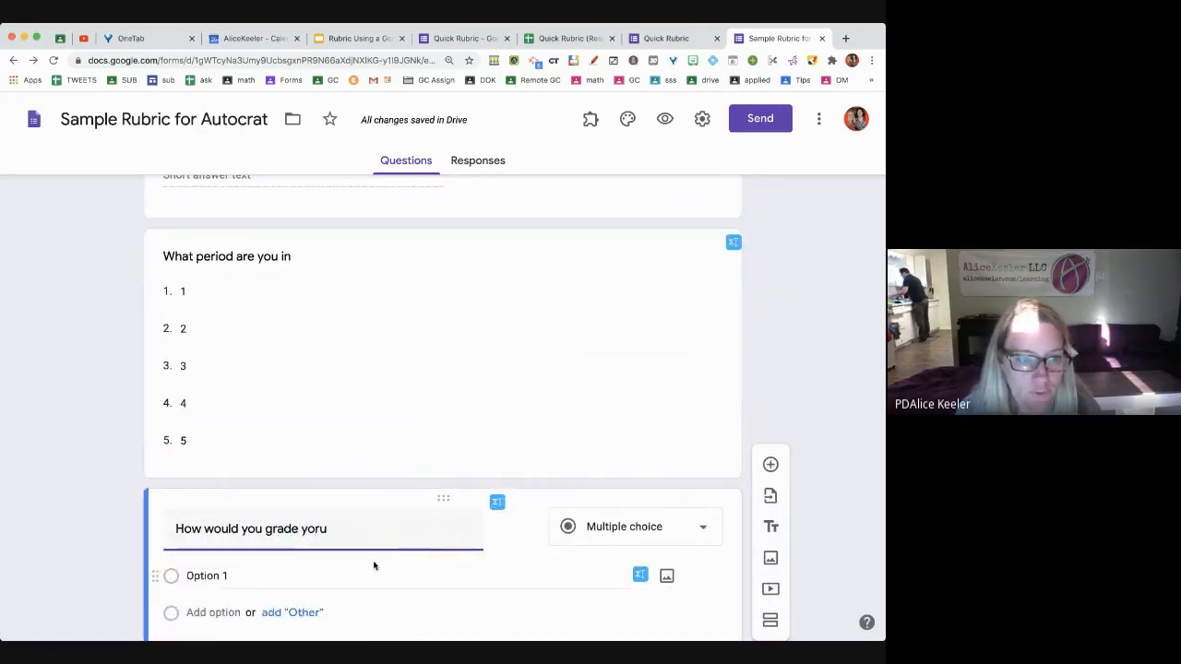
key(BackSpace)
key(BackSpace)
text(urself overall?)
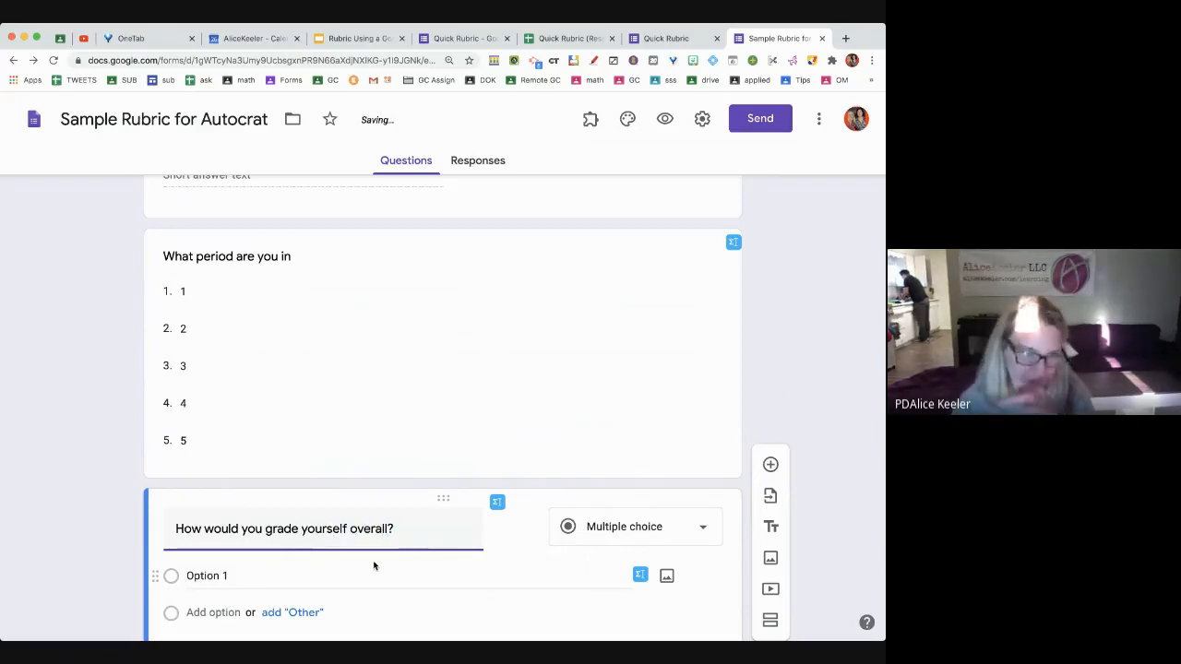
scroll(373, 560, down, 1)
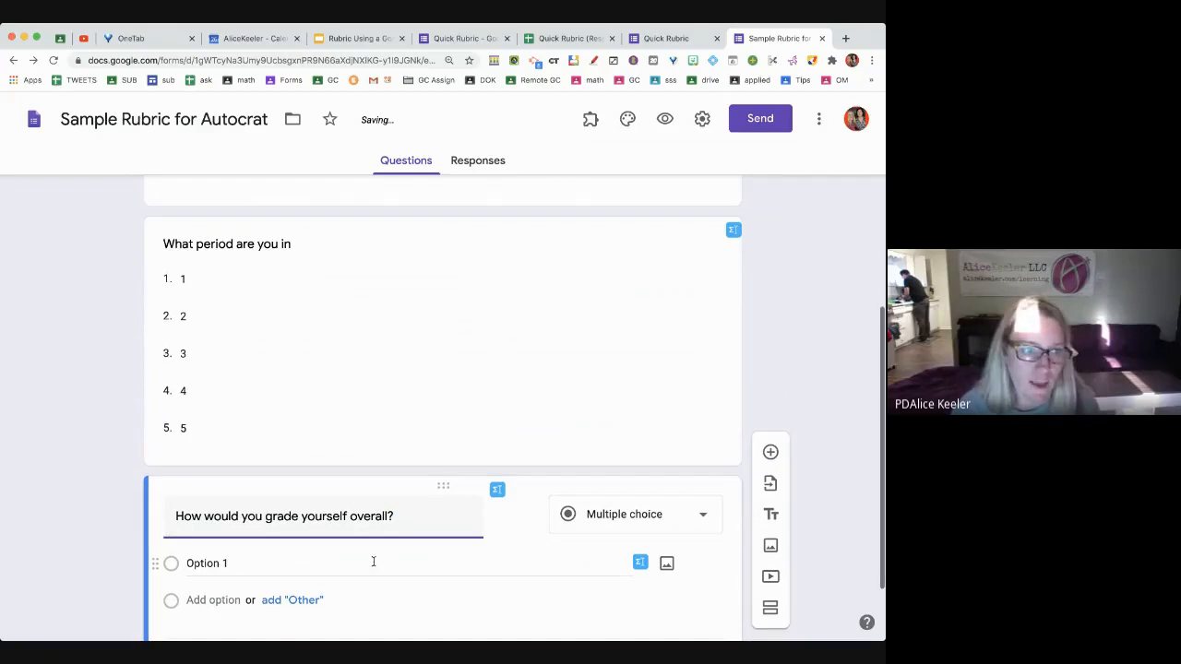
scroll(264, 485, down, 2)
click(263, 485)
text(A B C D F)
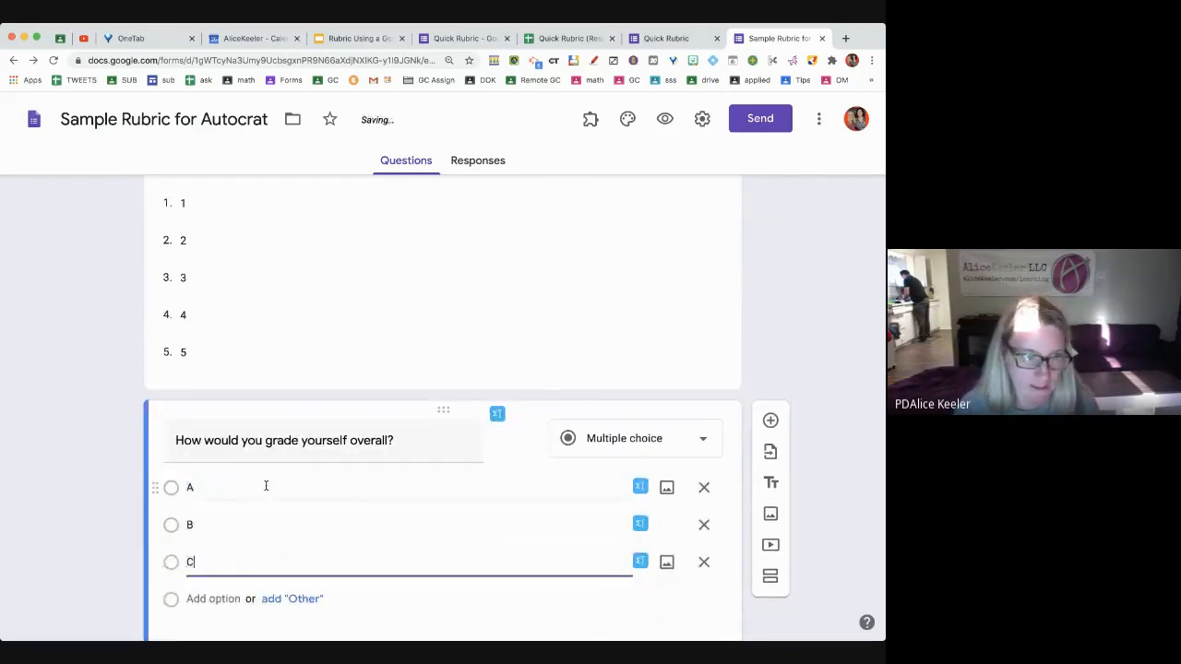
scroll(266, 485, down, 2)
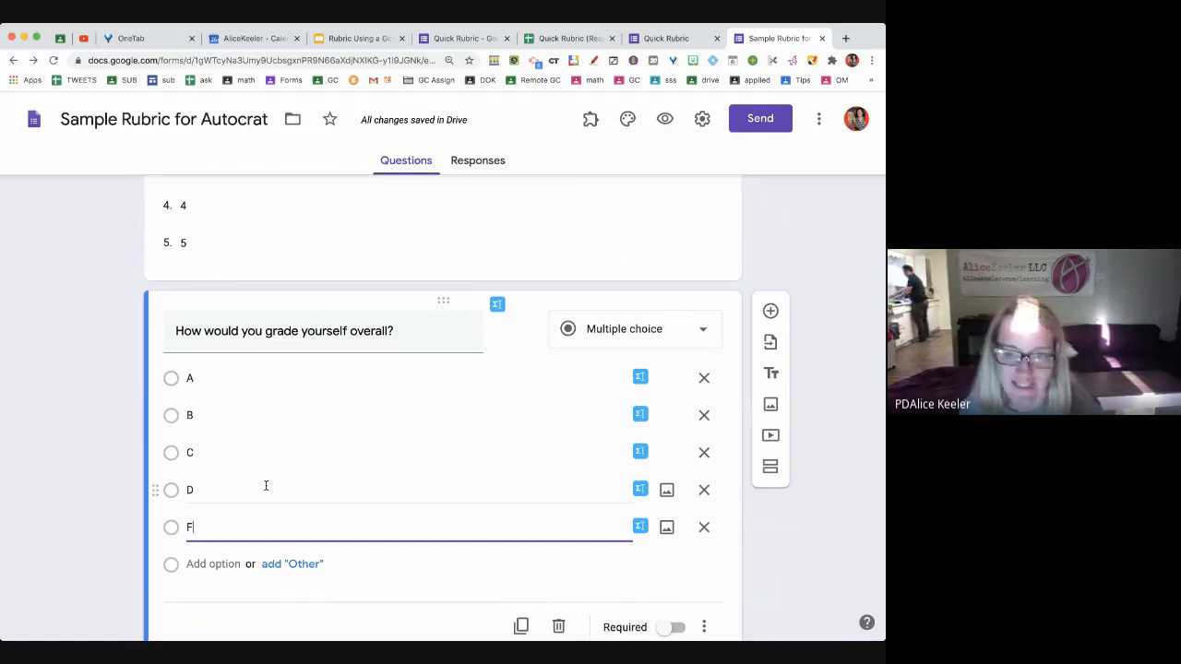
scroll(265, 485, down, 2)
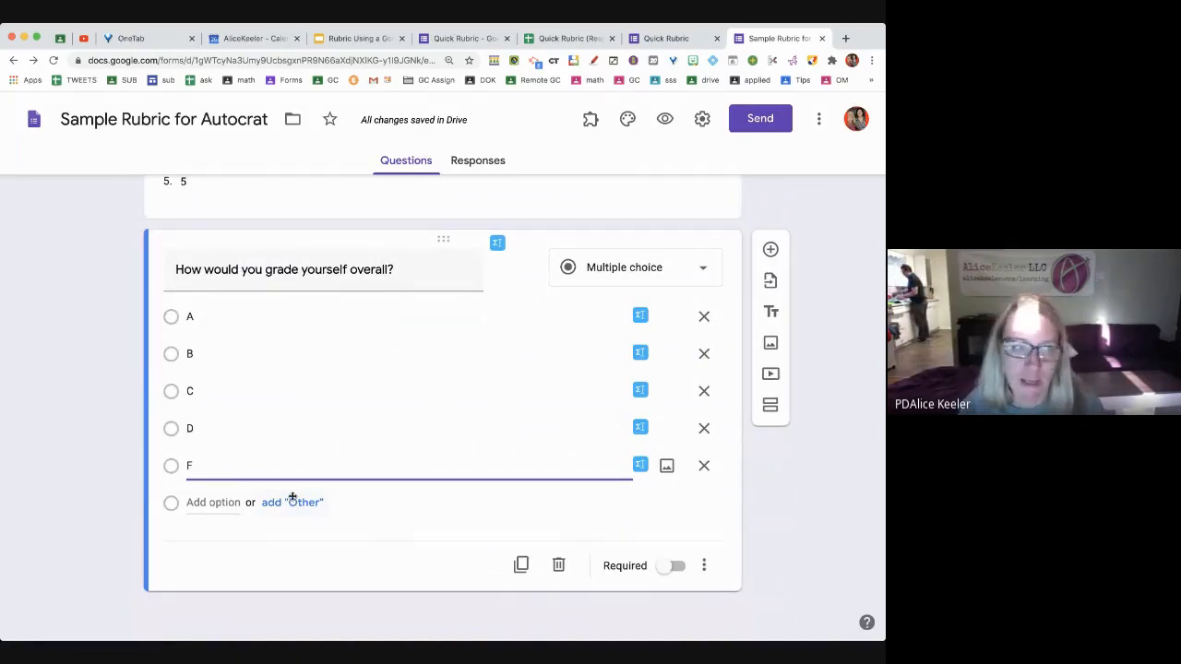
key(ctrl+shift+Return)
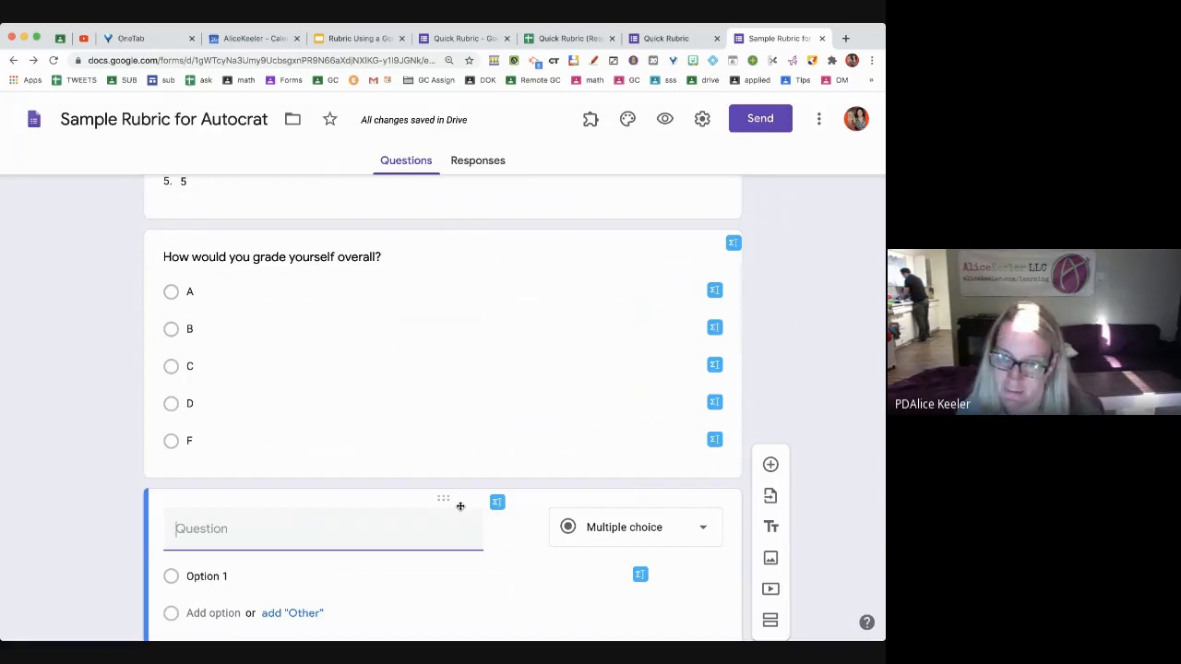
Add the multiple-choice question 'How would you rate your use of glitter?'
text(H)
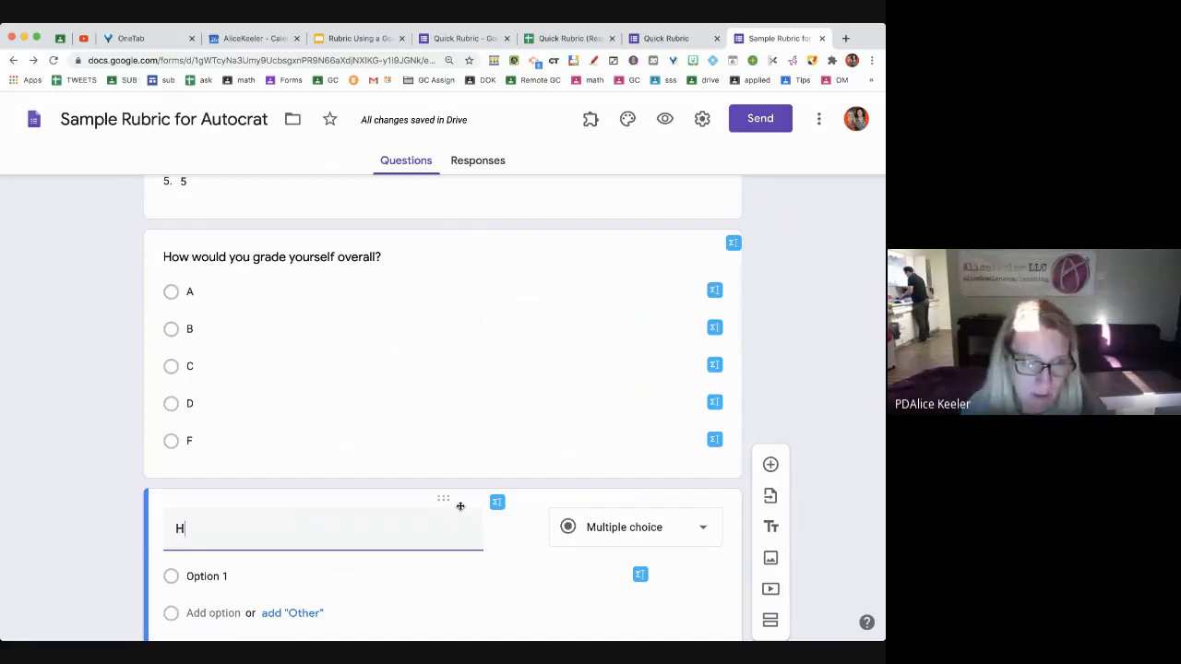
text(ow would you ra)
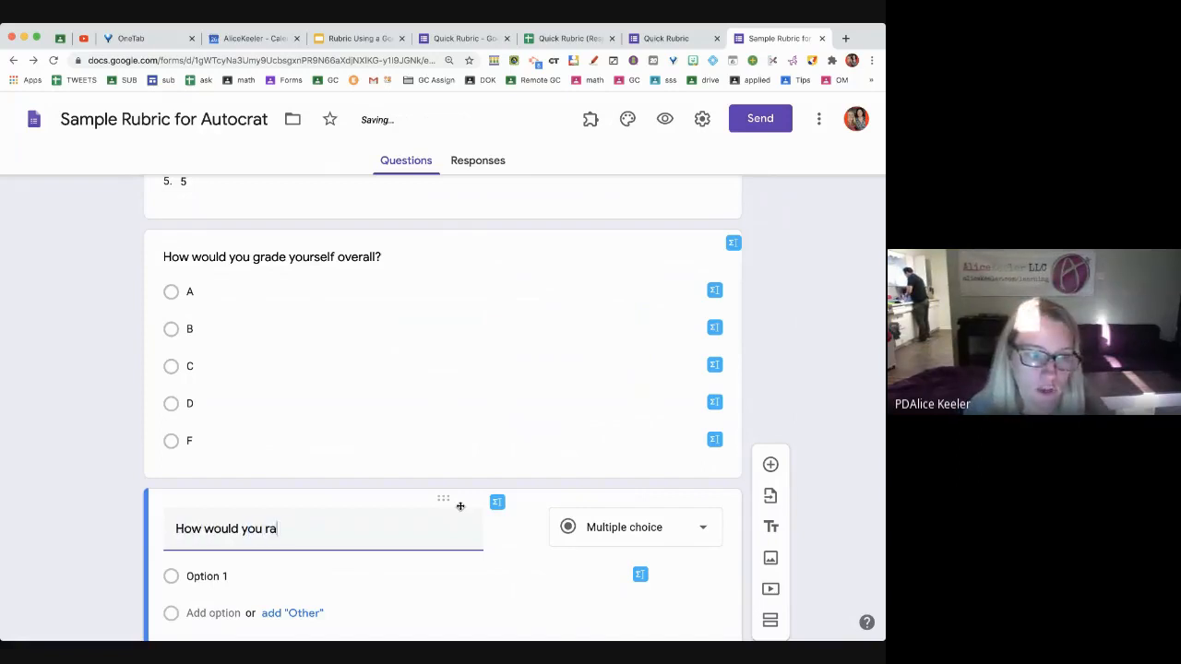
text(te your use of glig)
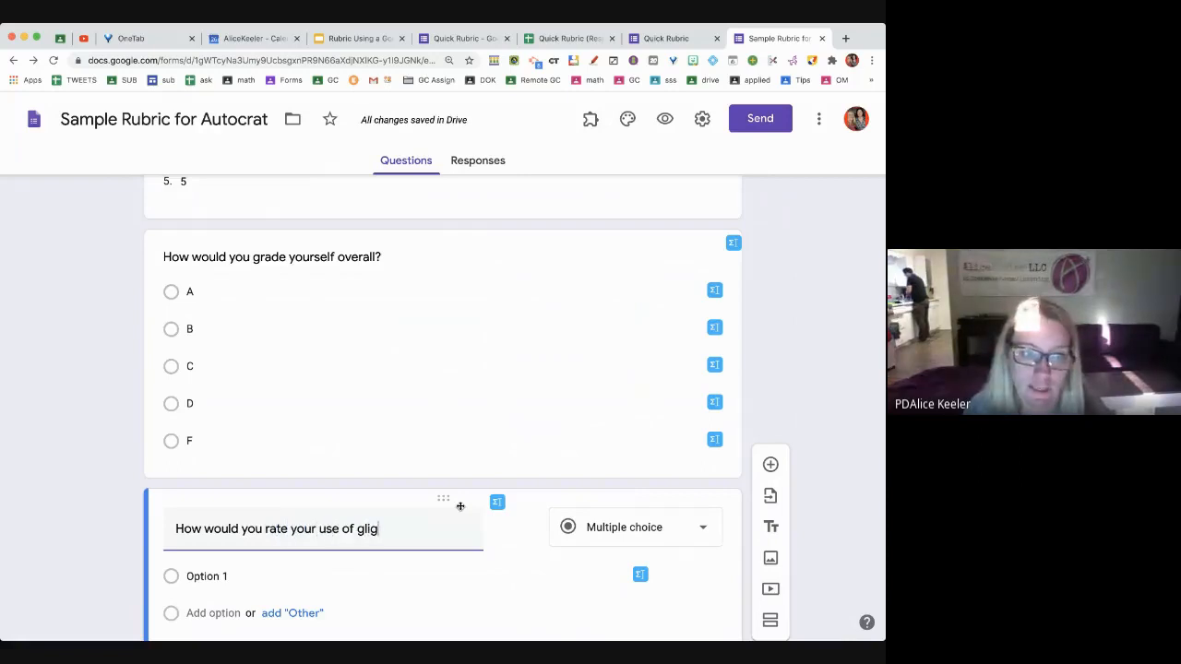
key(BackSpace)
text(tter?)
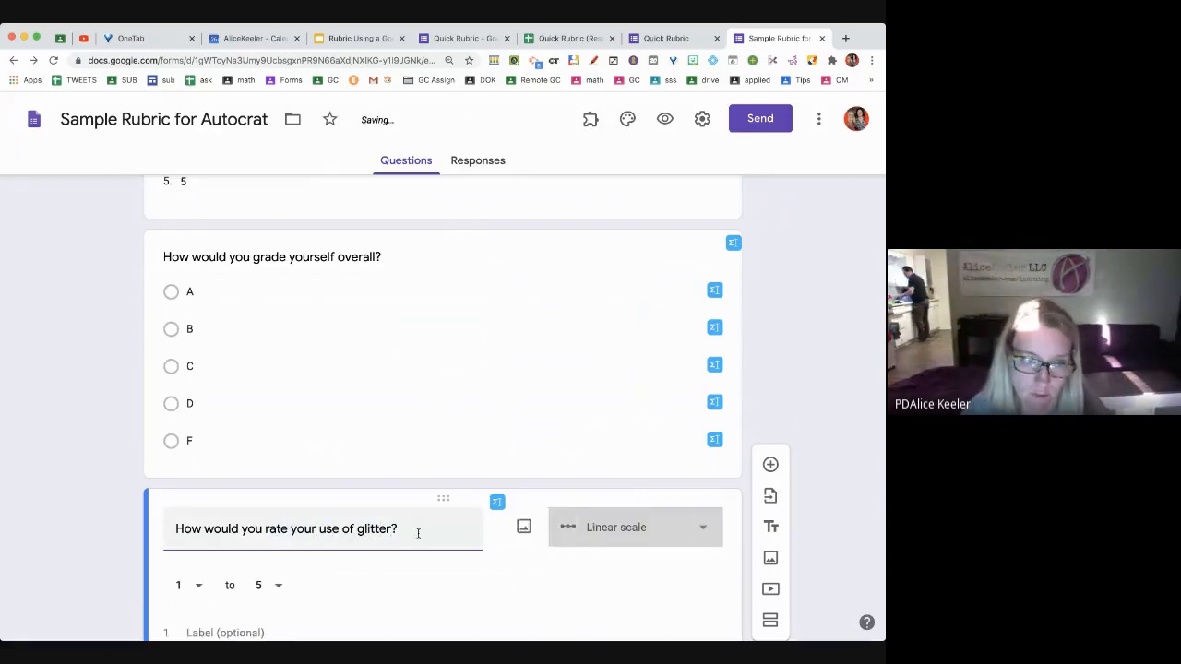
click(627, 546)
click(650, 260)
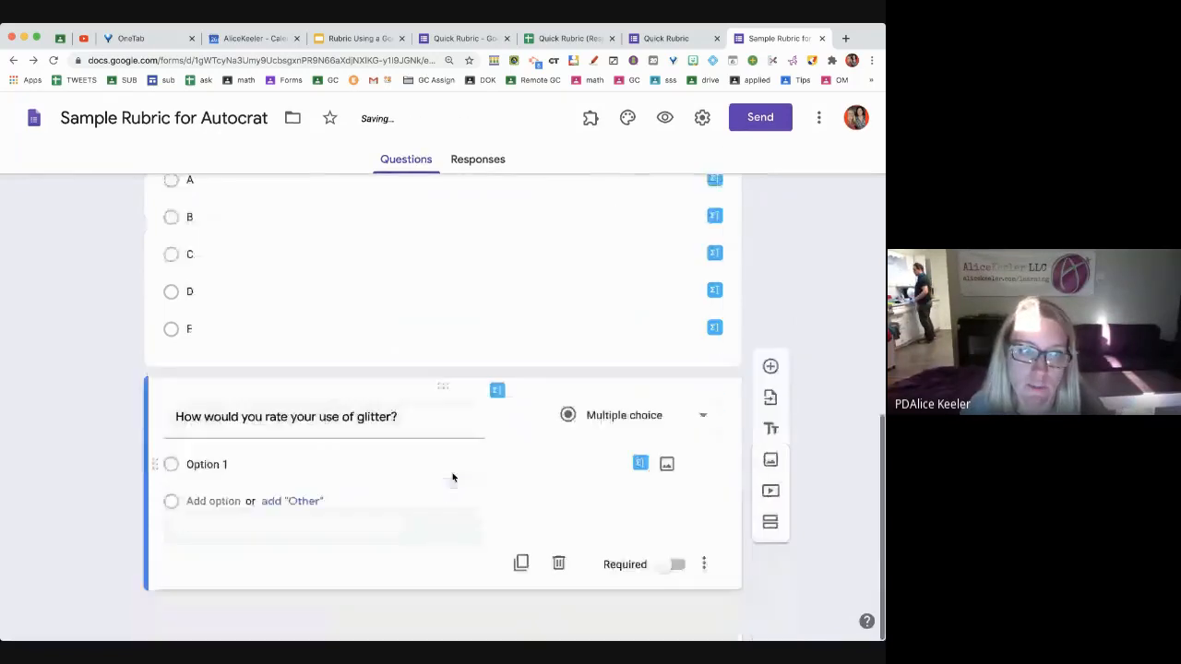
Give it options Meets Standard, Approaches Standard, Below Standard and Missing
click(270, 466)
text(Meets )
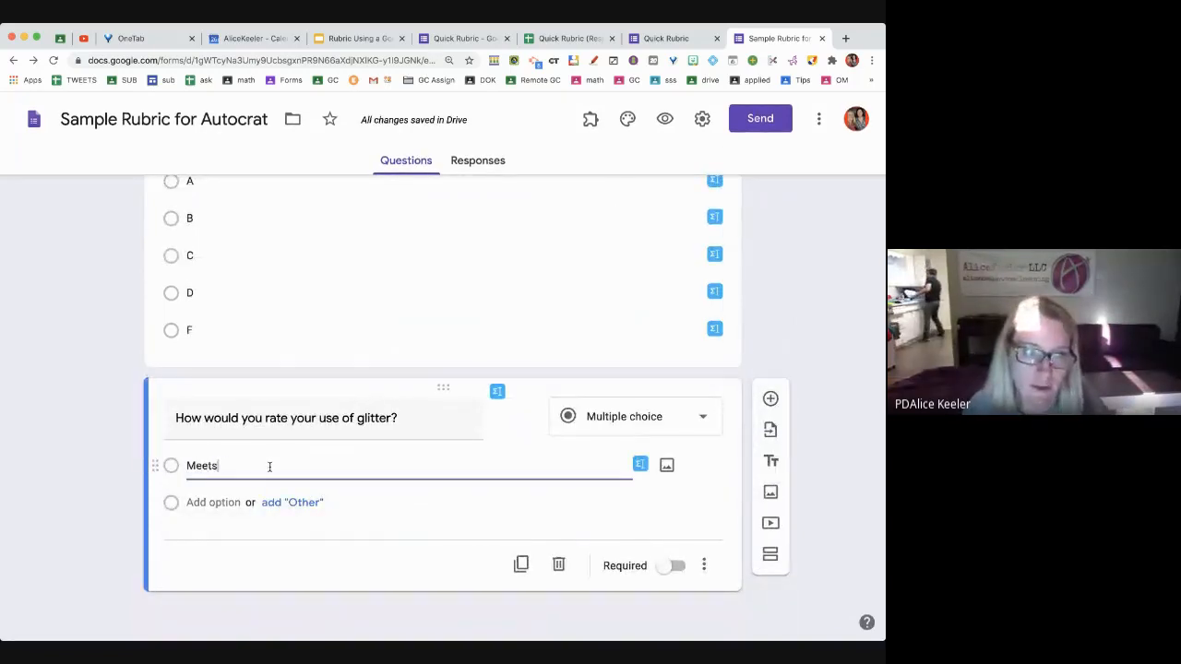
text(Expectatio)
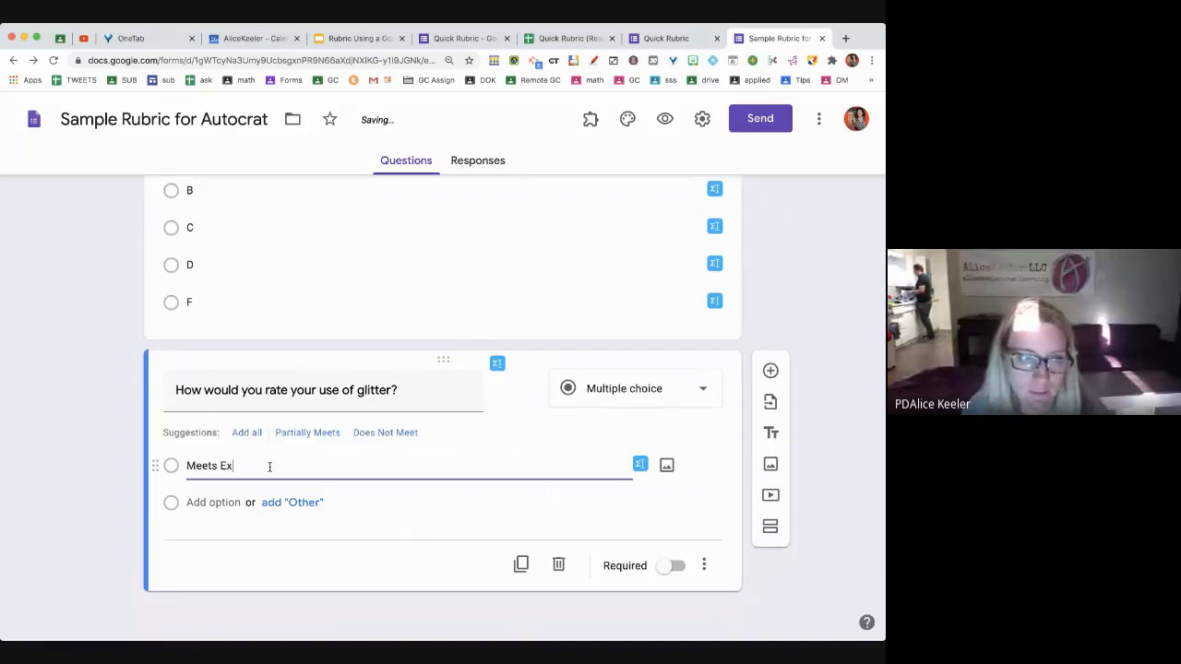
key(BackSpace)
key(BackSpace)
key(BackSpace)
key(BackSpace)
key(BackSpace)
key(BackSpace)
key(BackSpace)
key(BackSpace)
key(BackSpace)
key(BackSpace)
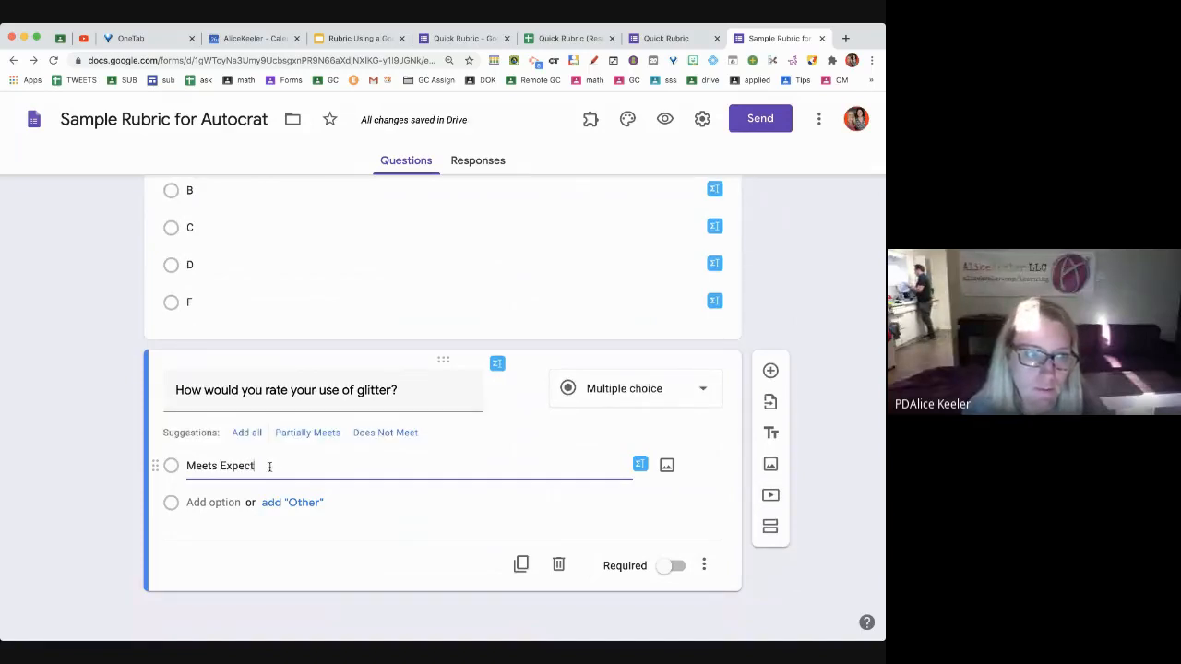
text(Standard)
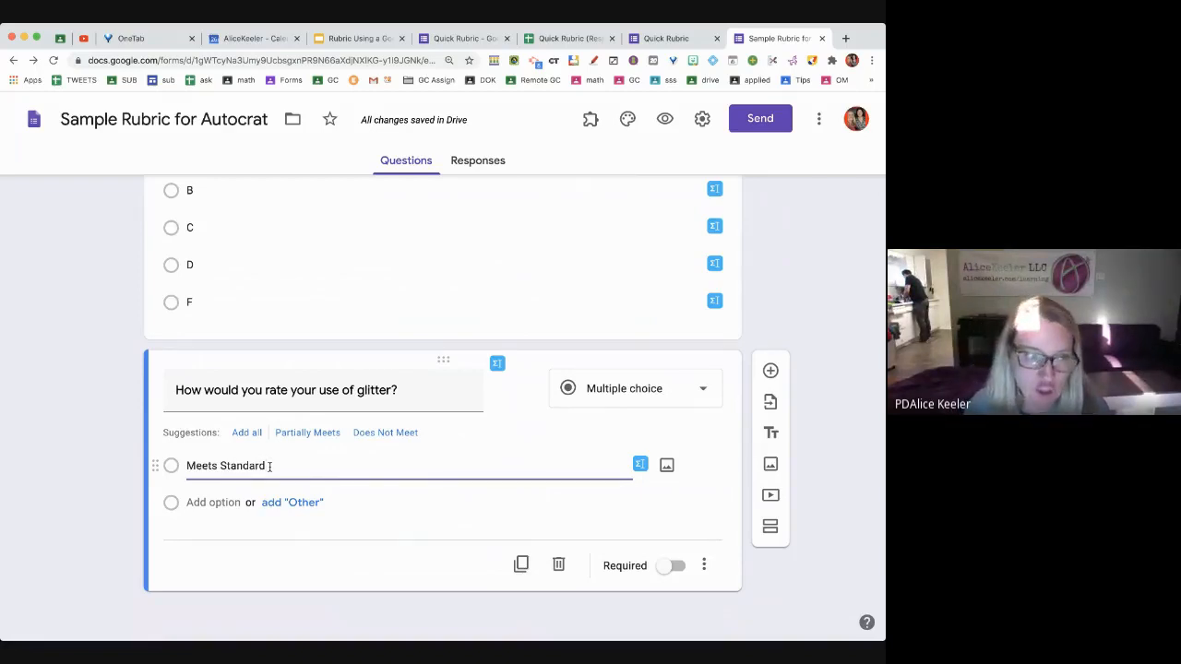
key(Return)
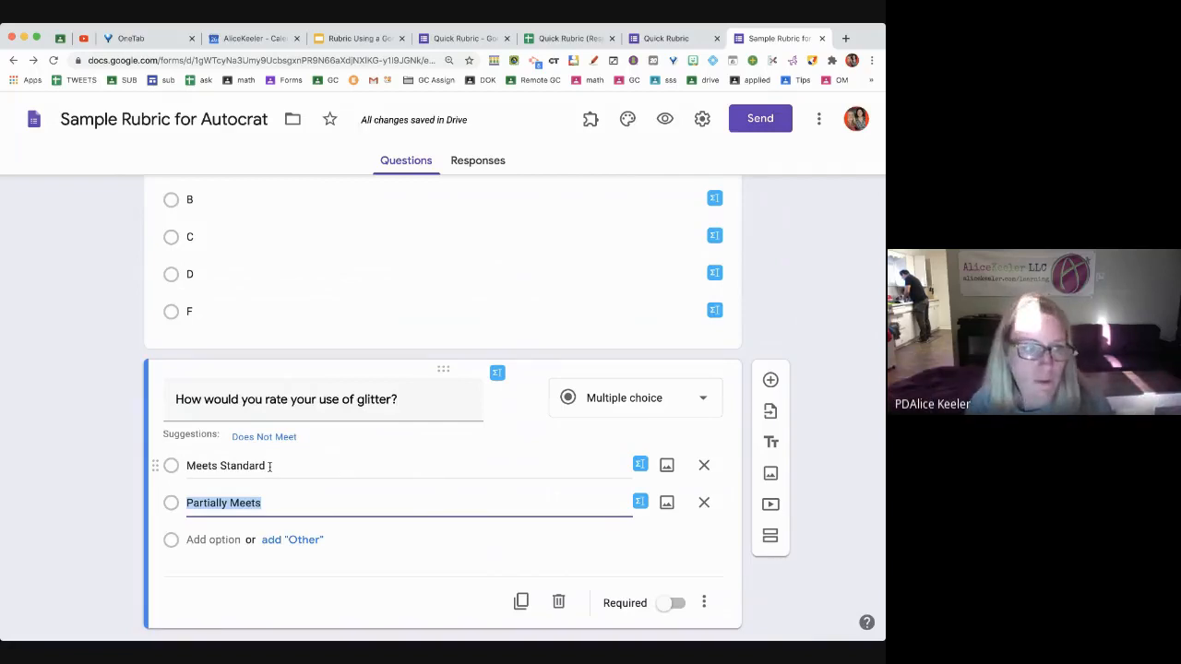
text(Approach)
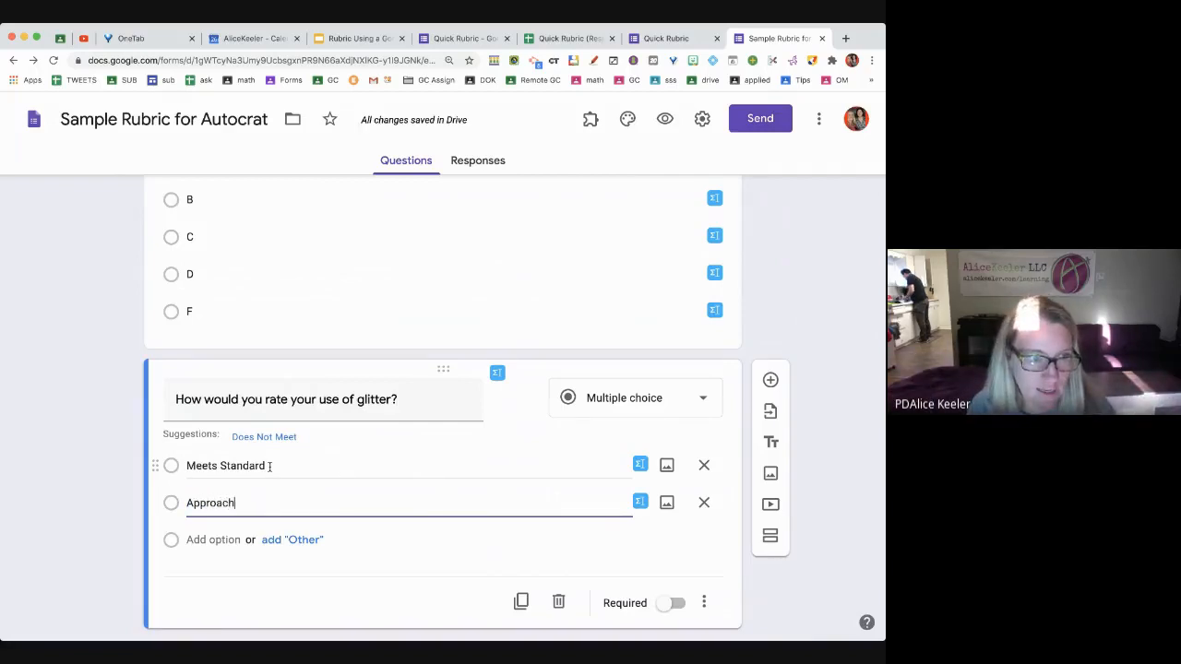
text(es Standard)
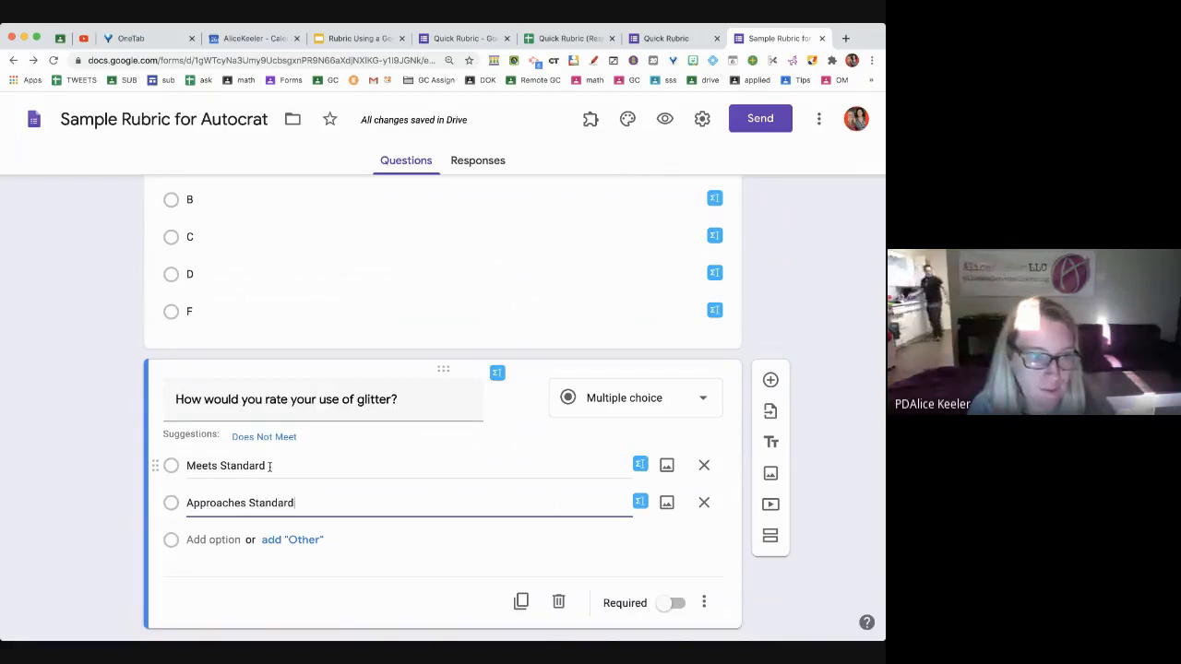
key(Return)
text(Below Standard)
key(Return)
text(Missing)
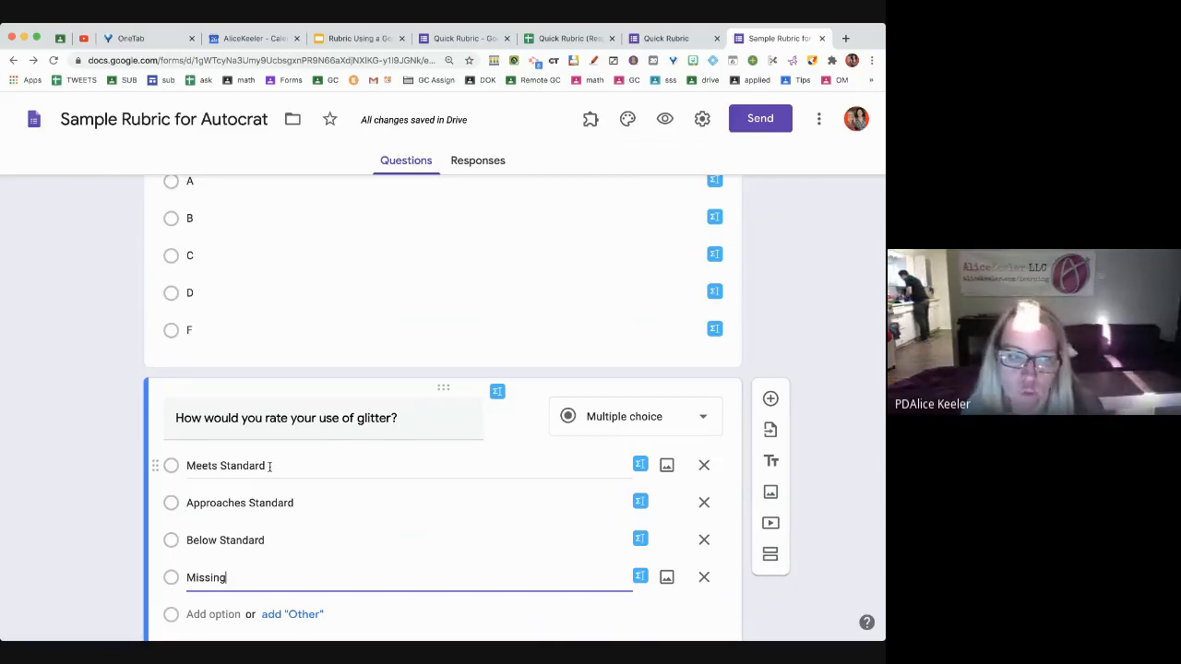
scroll(269, 466, down, 2)
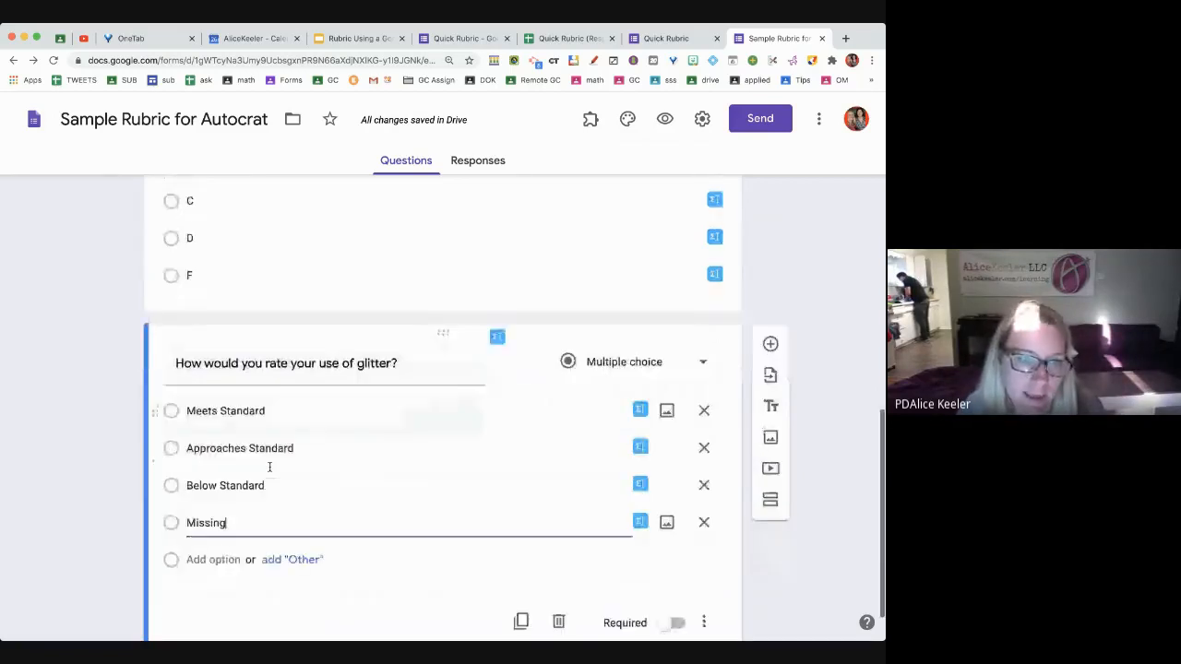
scroll(269, 467, down, 1)
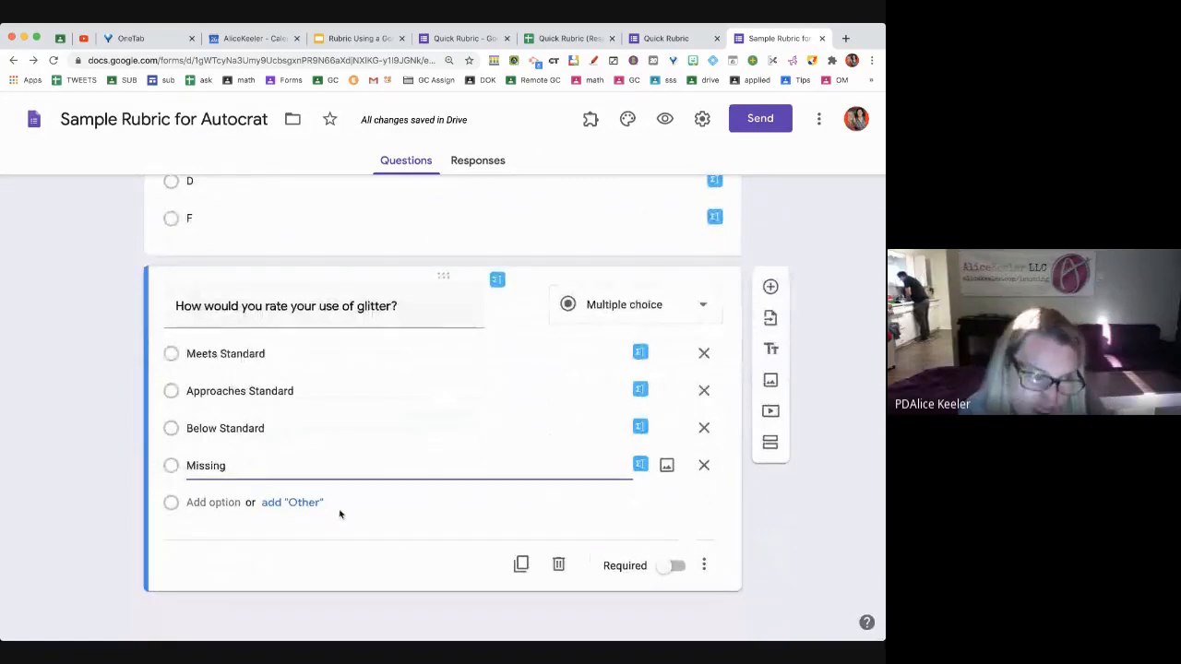
key(shift+super+Return)
click(611, 524)
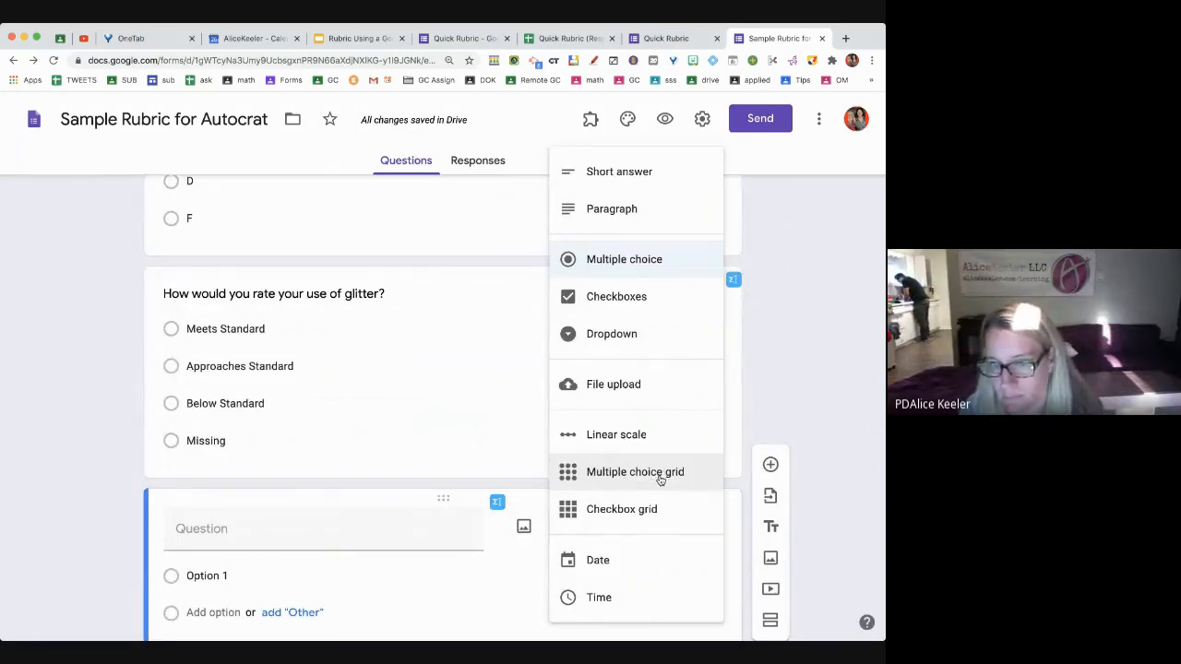
Make the new question a multiple choice grid with columns Meets, Approaches and Below Standard
click(660, 480)
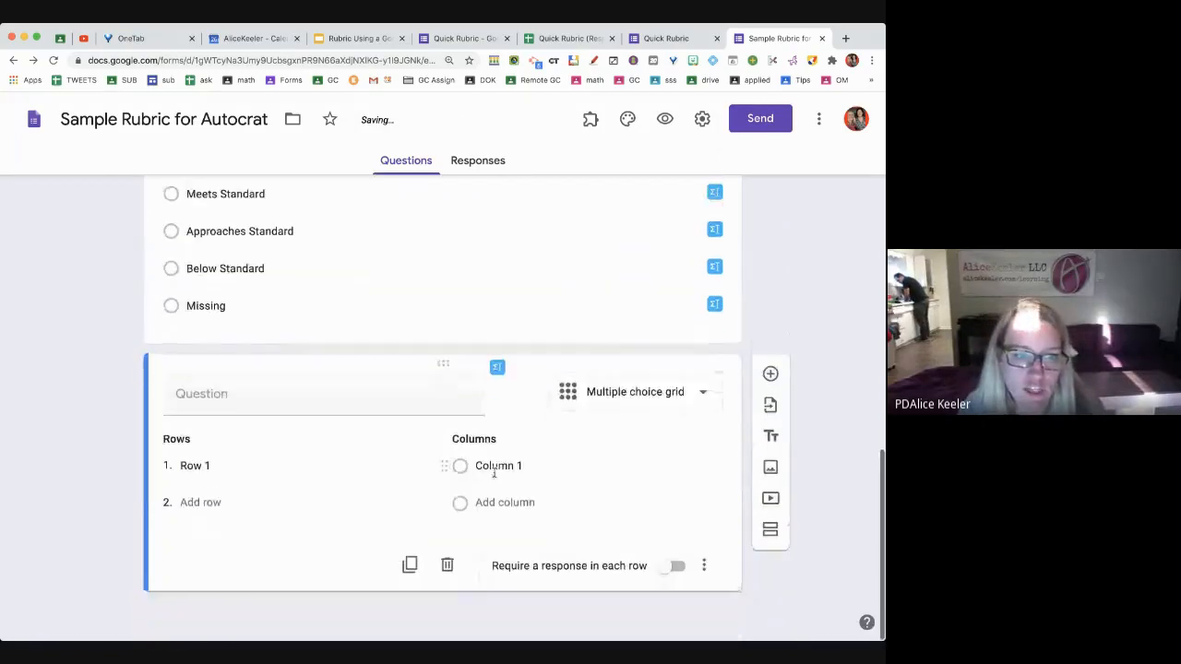
click(496, 466)
text(Meets Standard)
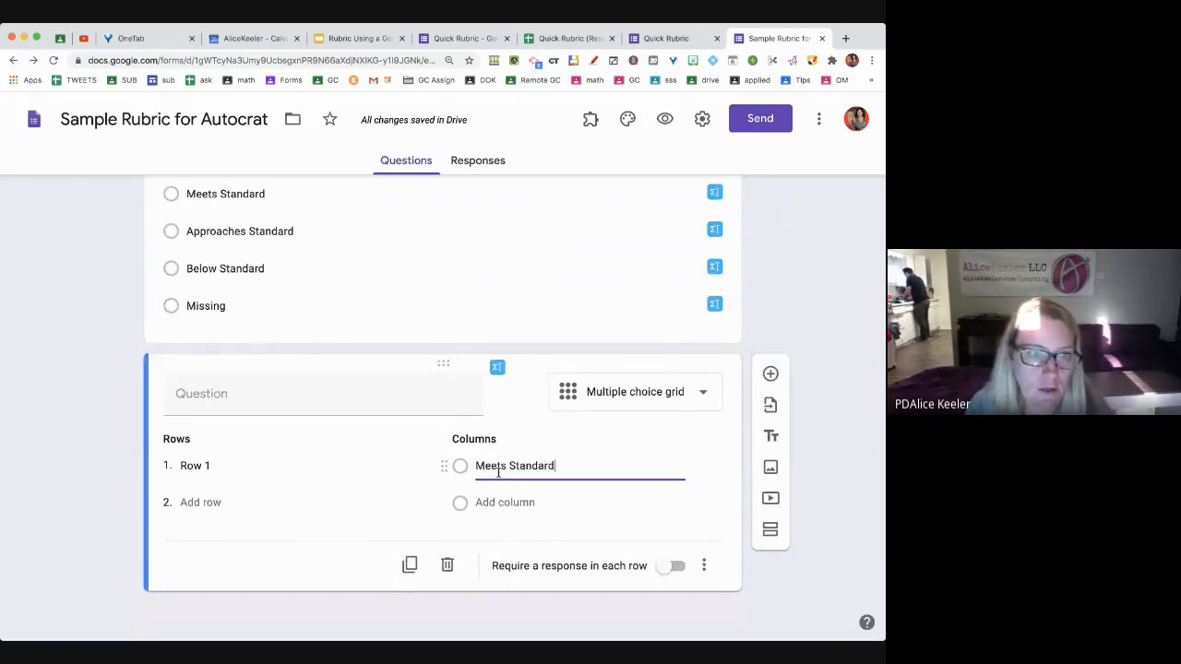
key(Return)
text(Ap)
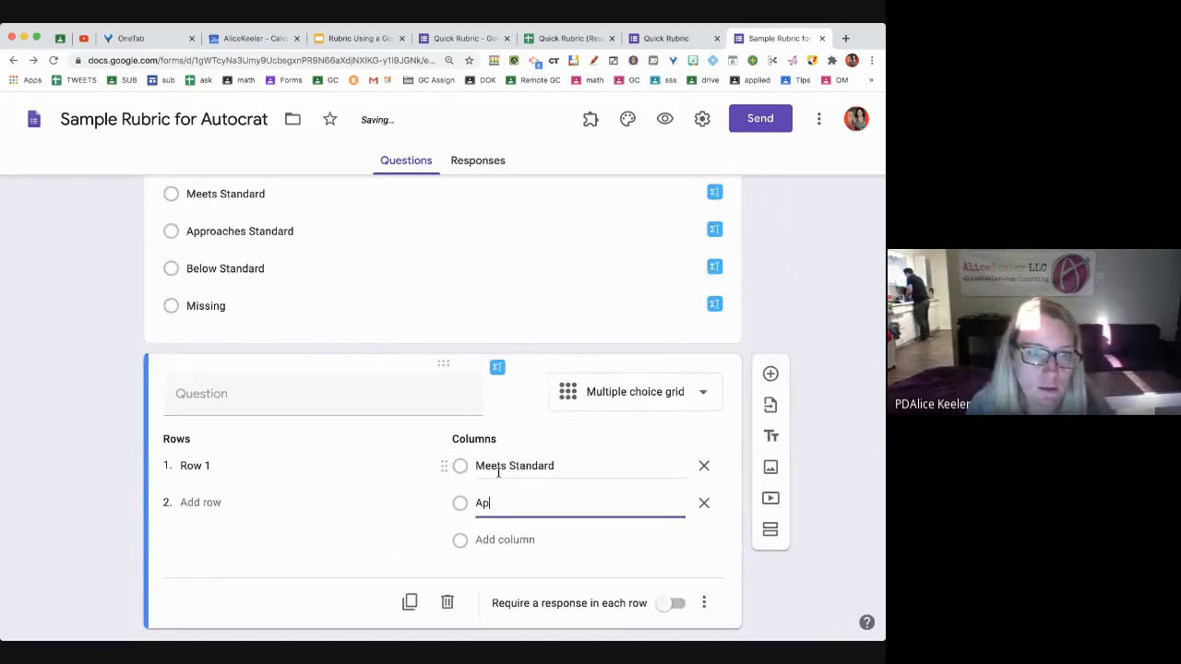
text(proaches Standard)
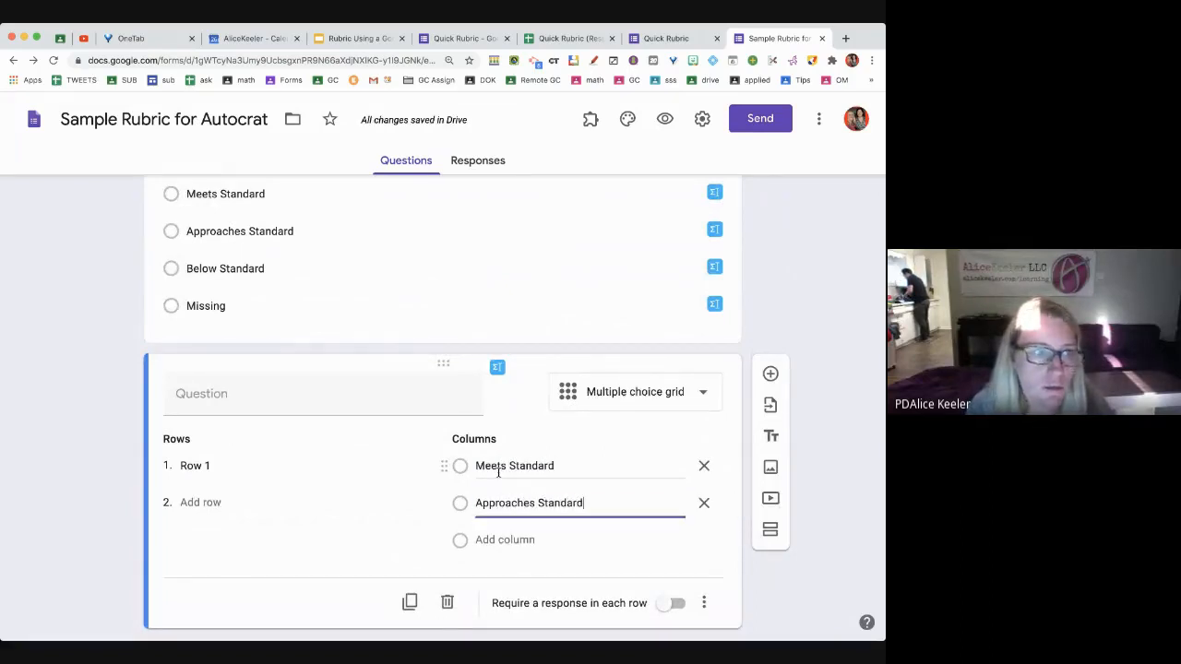
key(Return)
text(Below Standard)
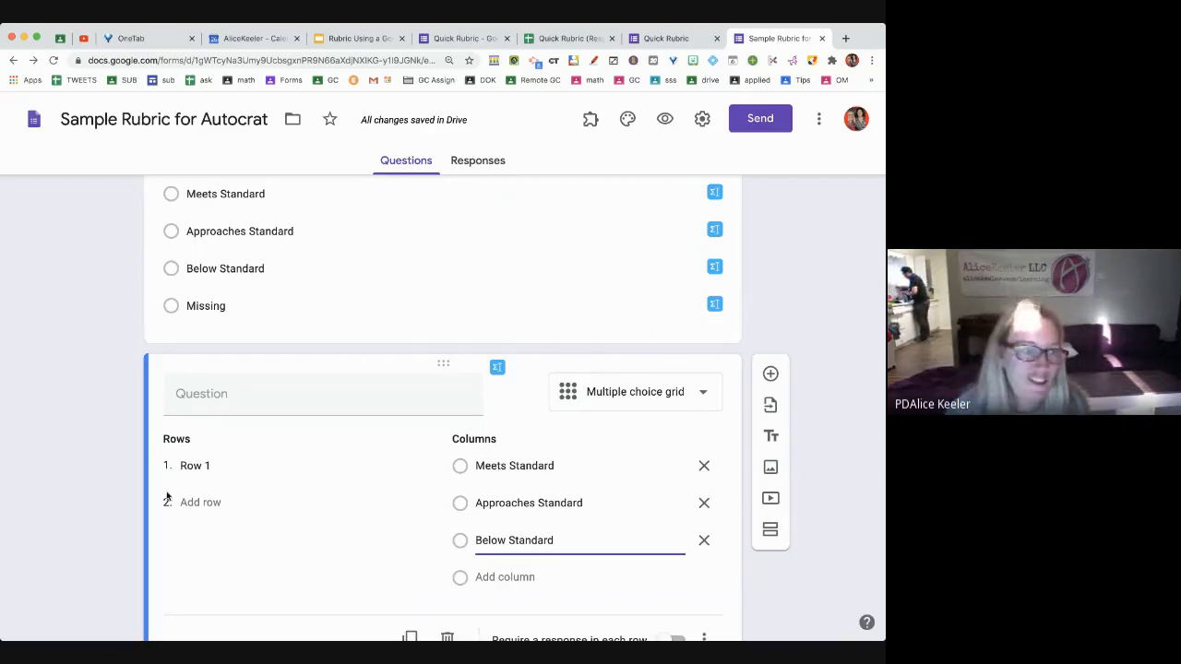
Title the grid 'Evaluate yourself' with rows Critical Thinking and Spells Correctly, each row required
click(189, 466)
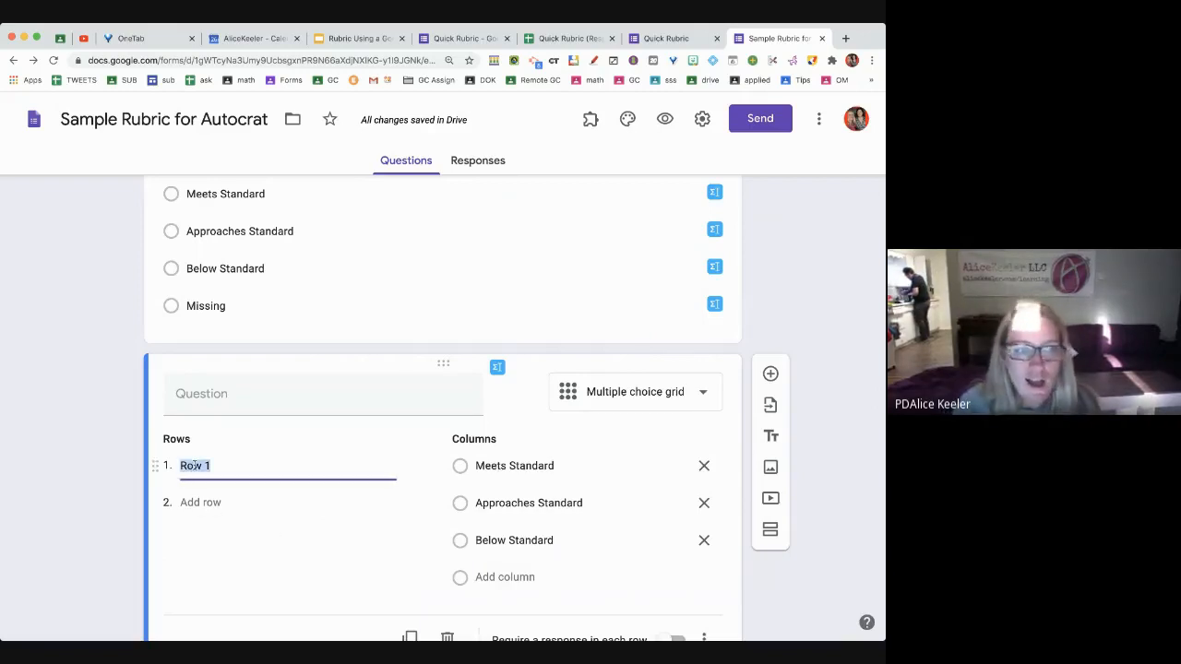
click(269, 401)
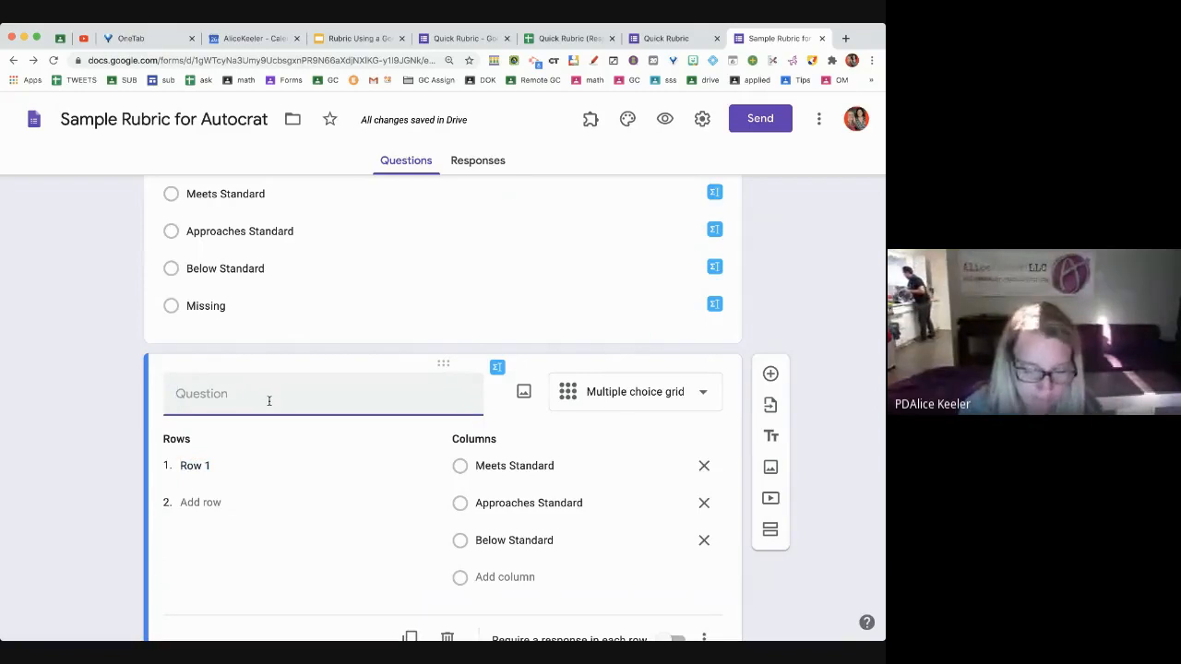
text(Evaluate yourself)
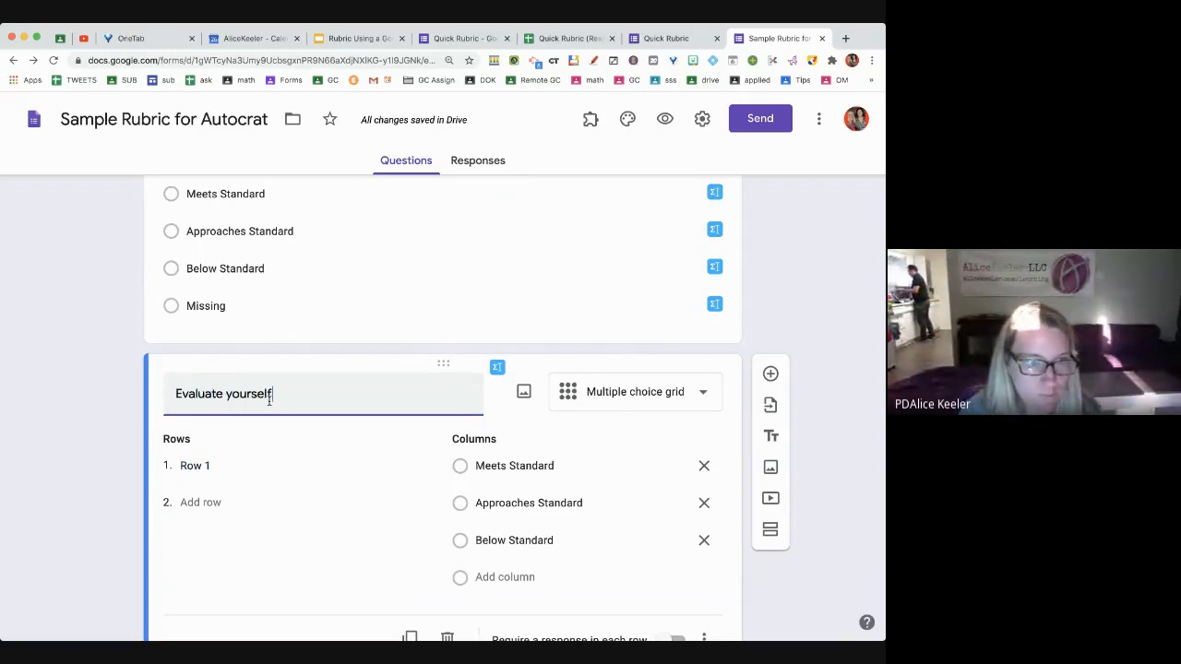
click(235, 470)
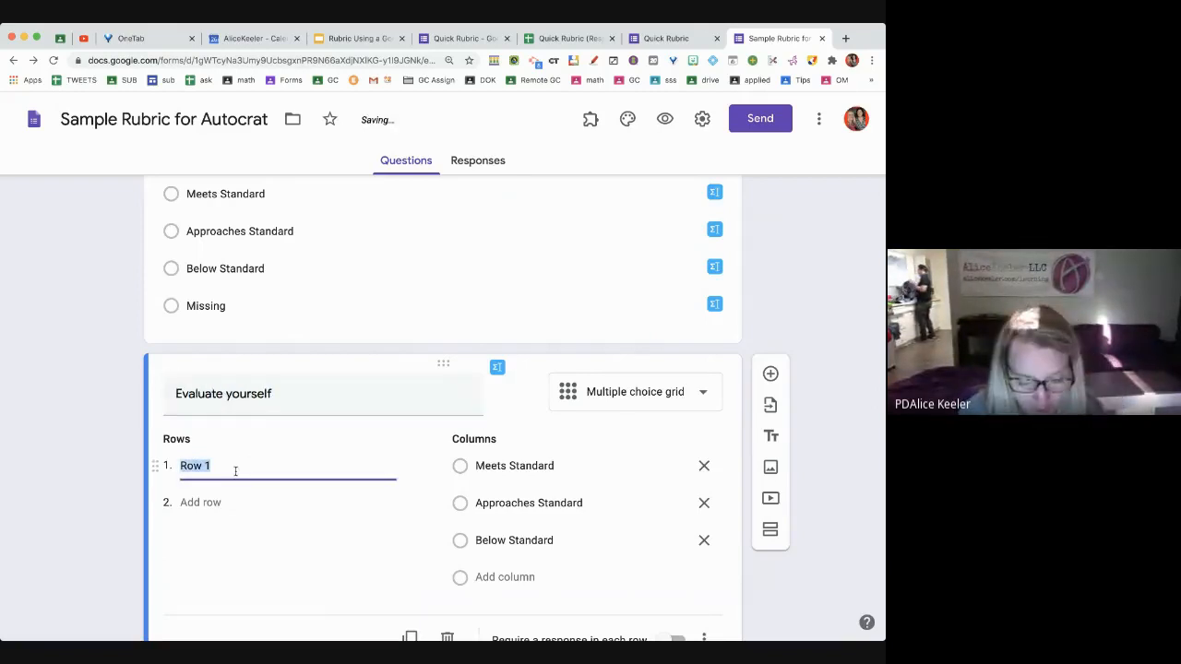
text(Critica)
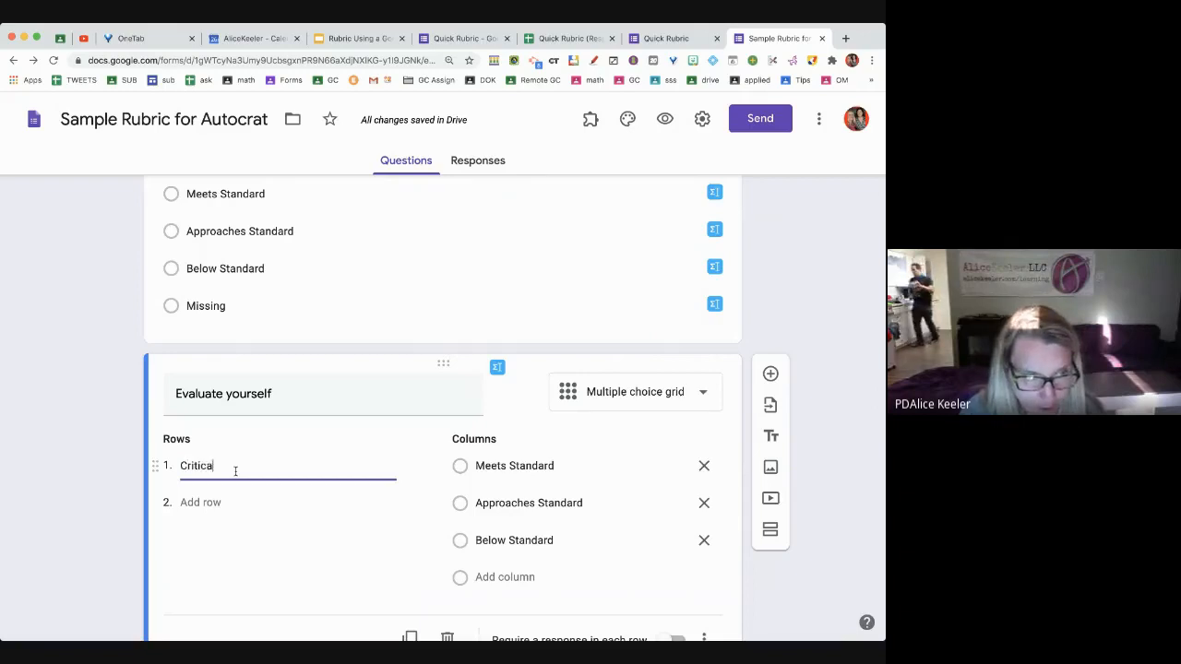
text(l Thinking)
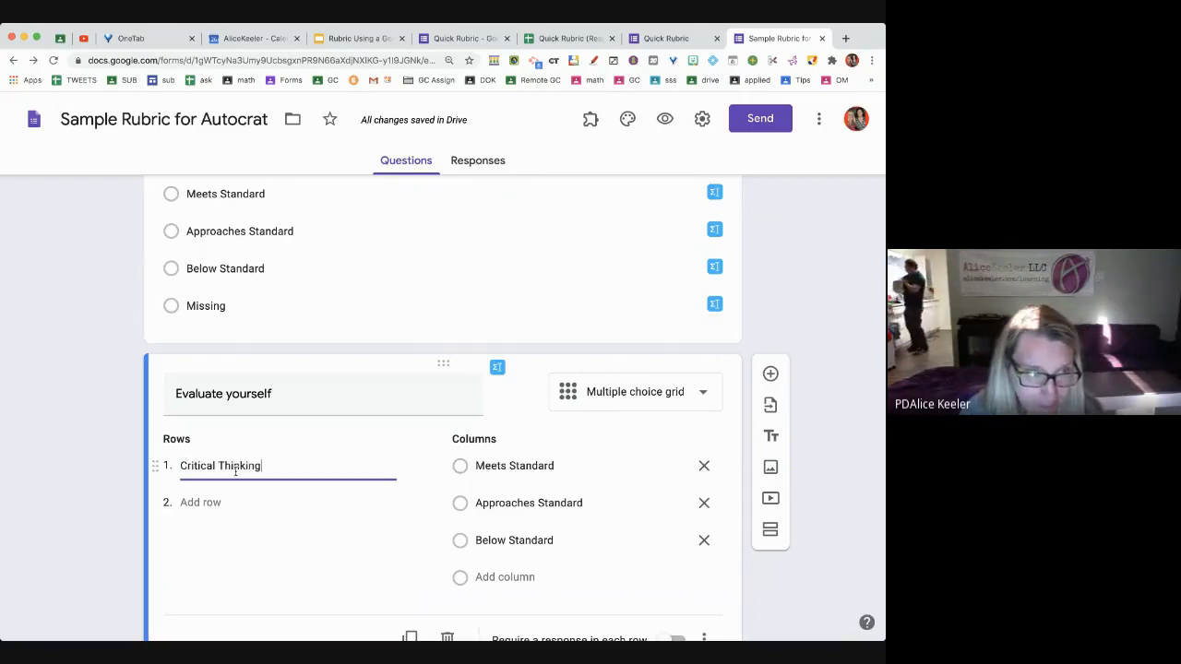
key(Return)
scroll(235, 472, up, 2)
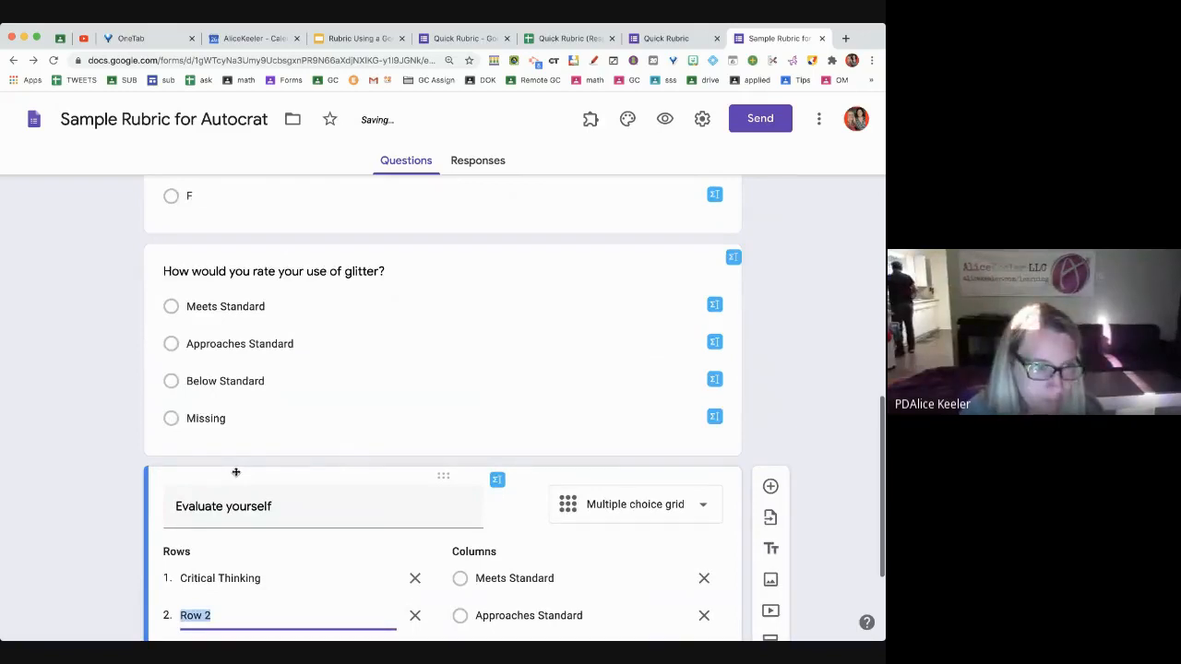
scroll(235, 471, down, 2)
text(Spells Correctly)
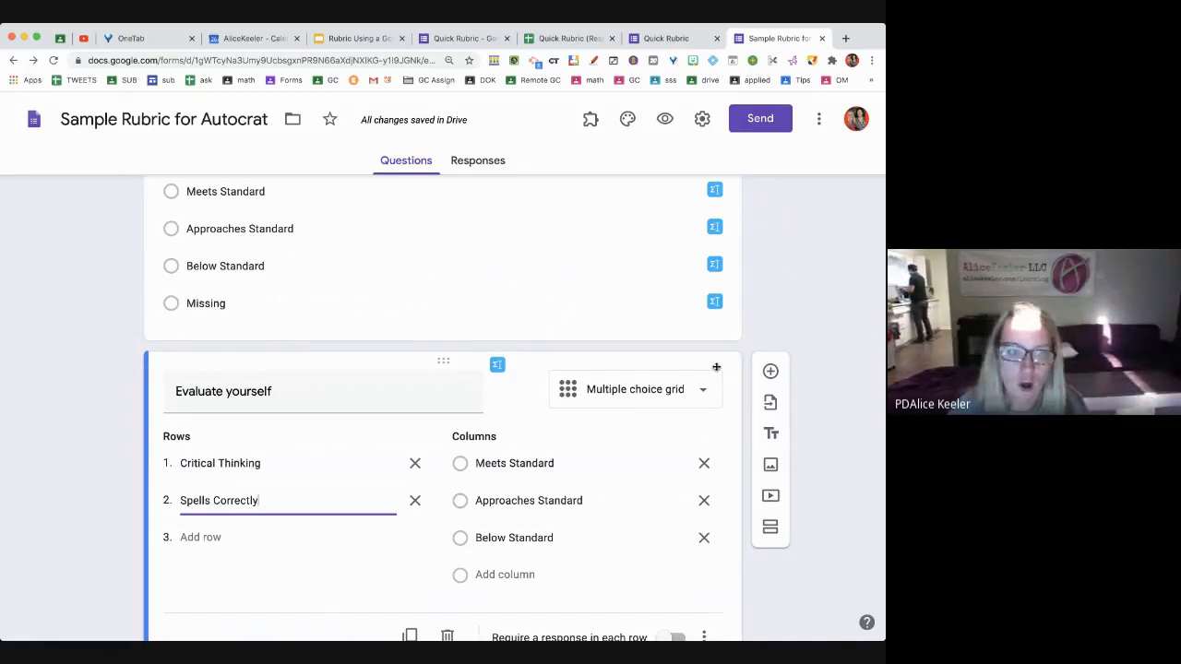
scroll(716, 367, down, 2)
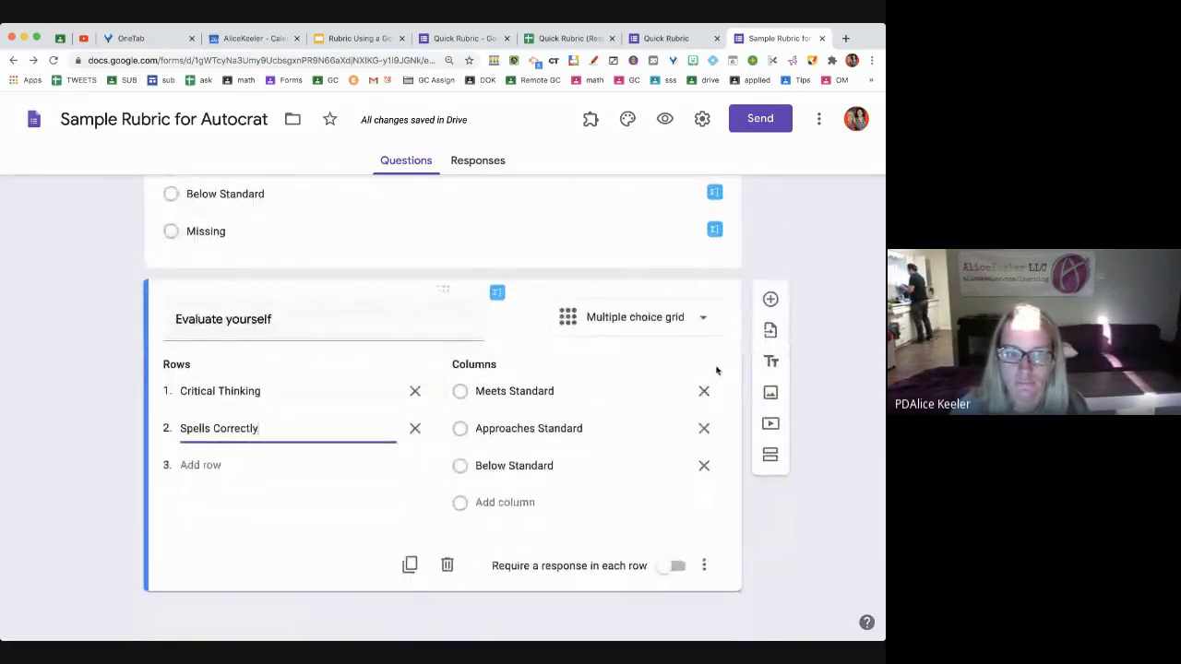
click(674, 567)
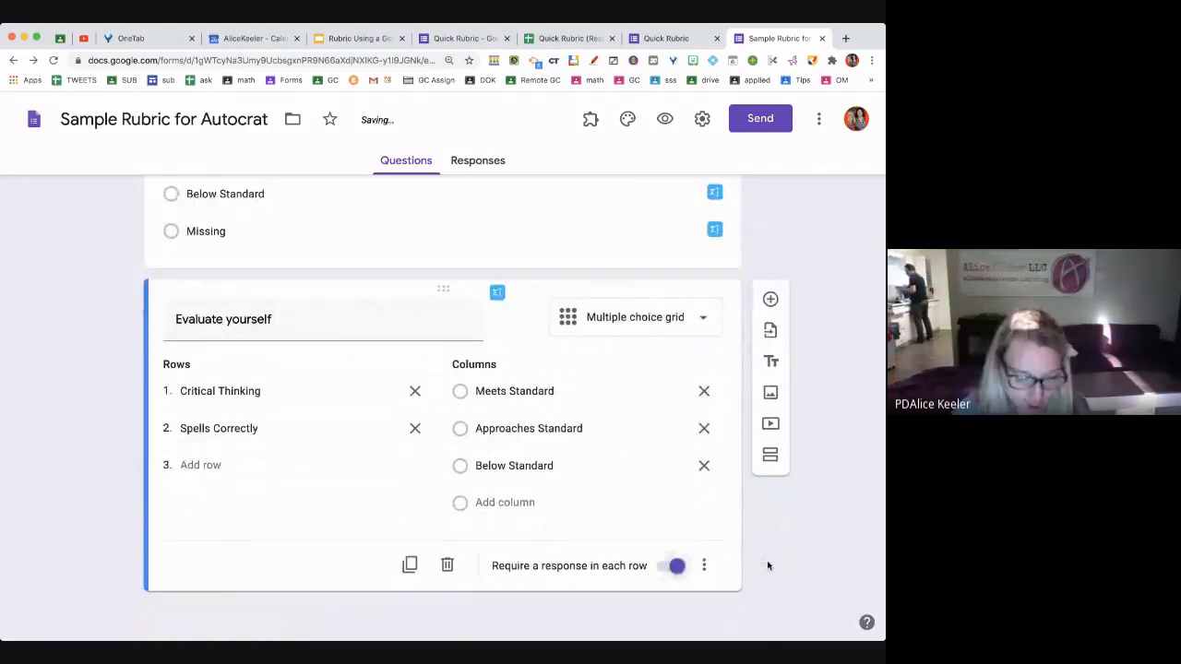
key(ctrl+shift+Return)
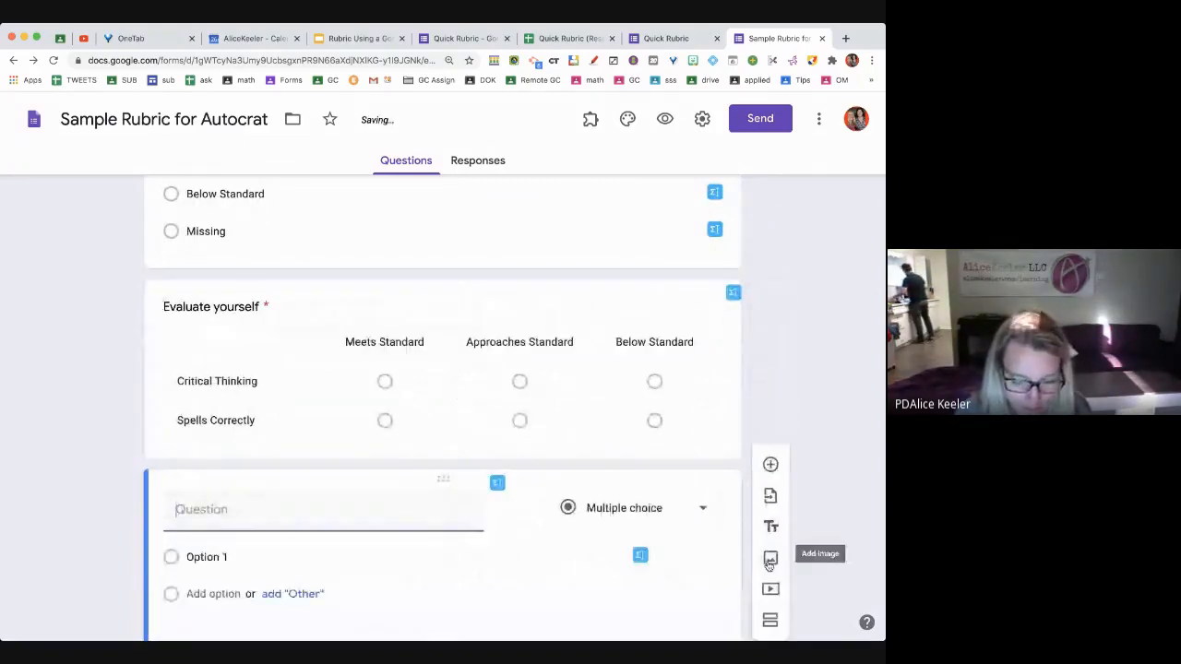
Enter the question 'What was your favorite part of the project' and return to the Evaluate yourself grid
text(What was )
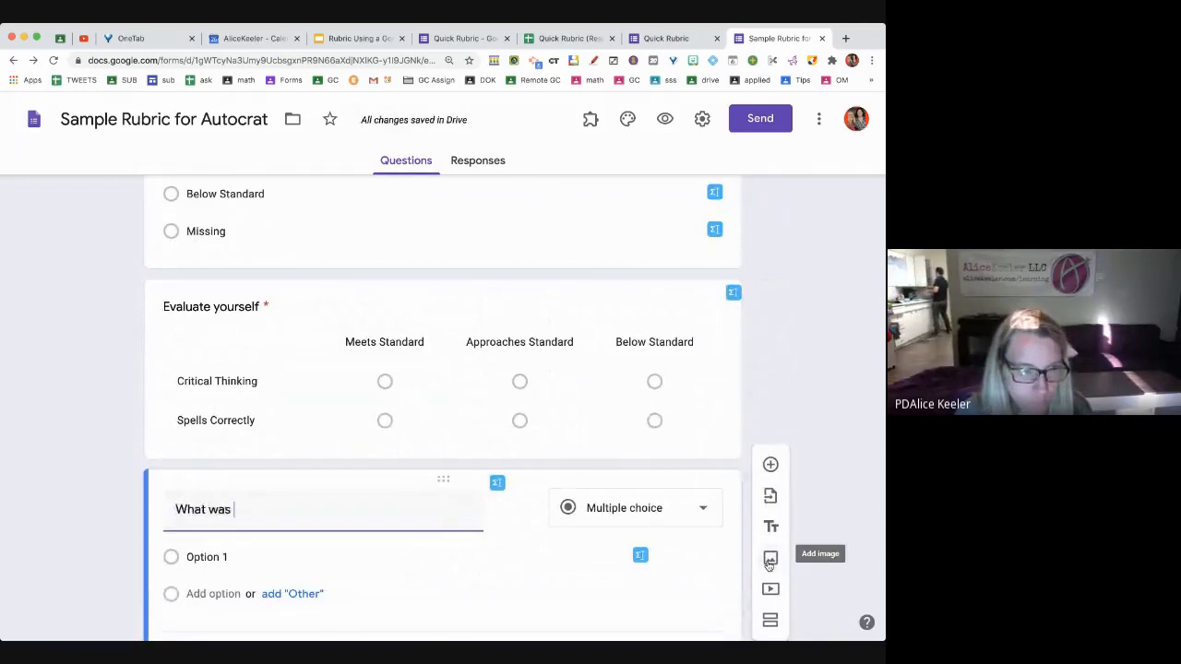
text(your favorite )
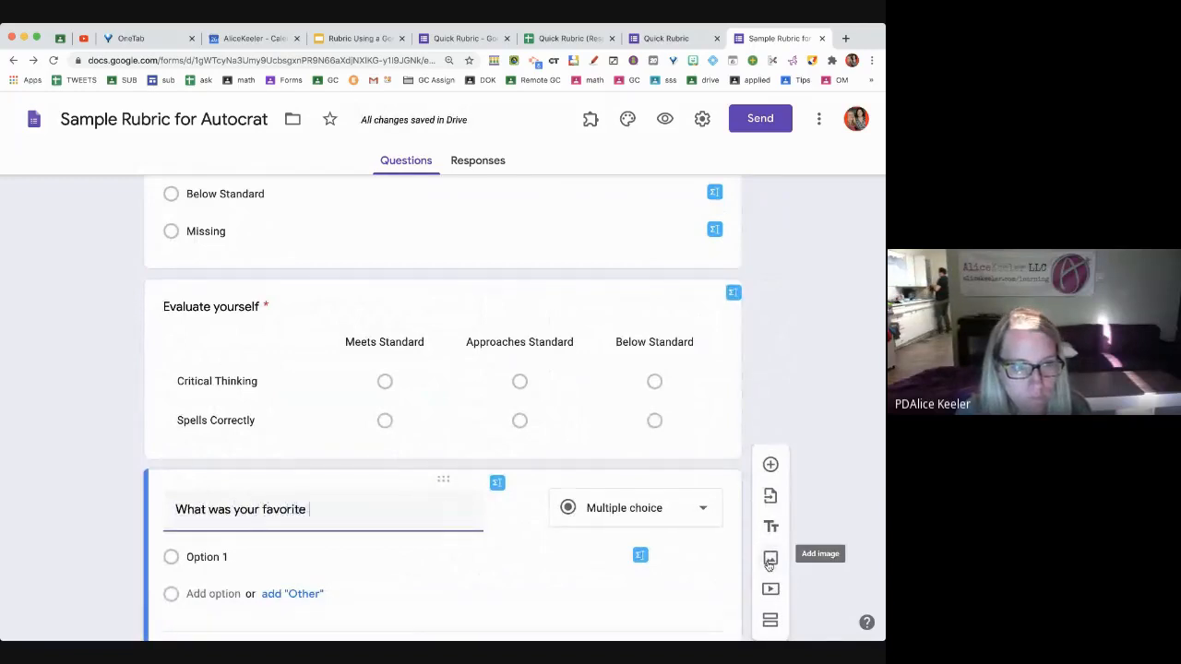
text(part of the project)
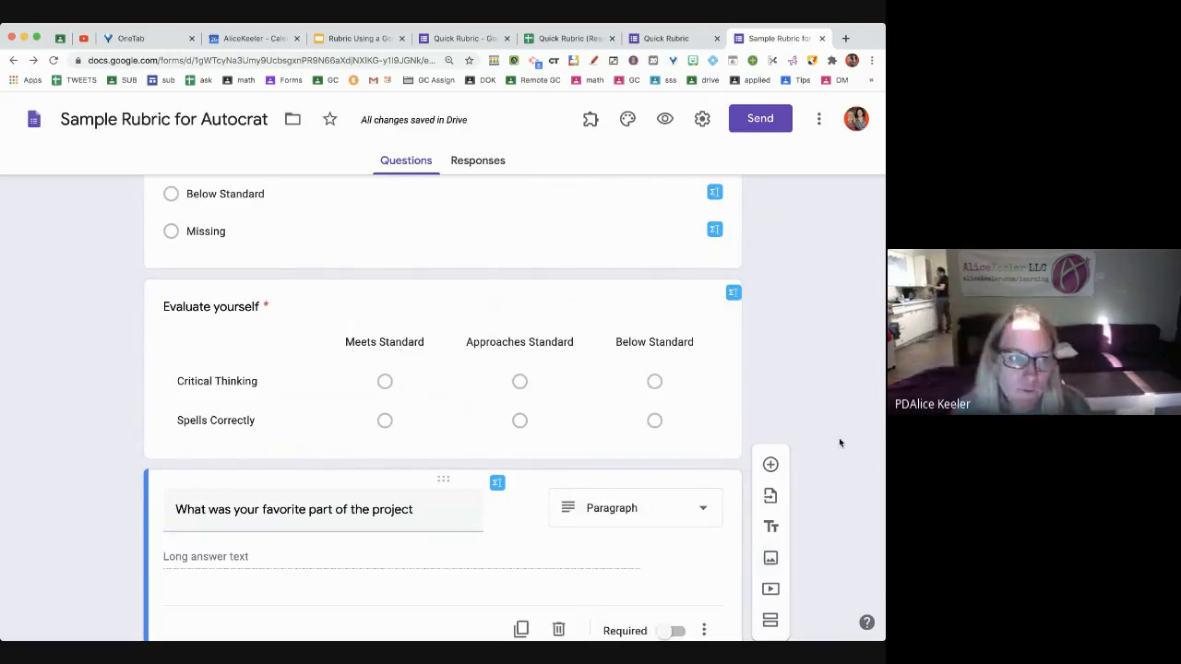
scroll(574, 522, down, 1)
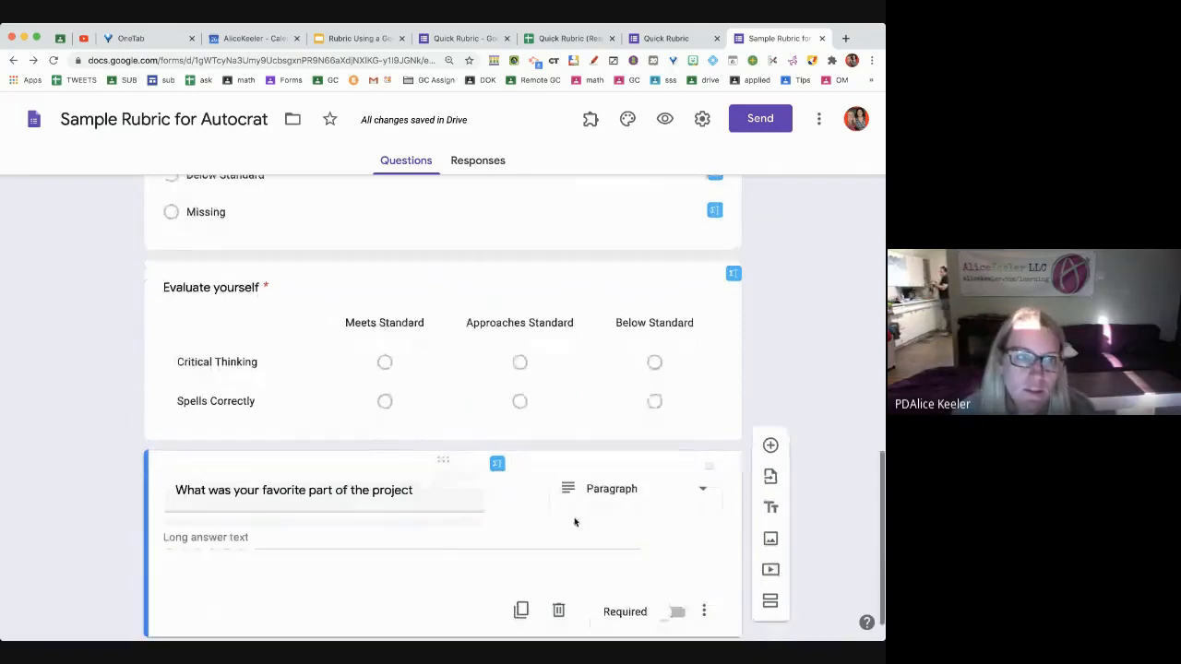
scroll(574, 522, up, 3)
click(575, 519)
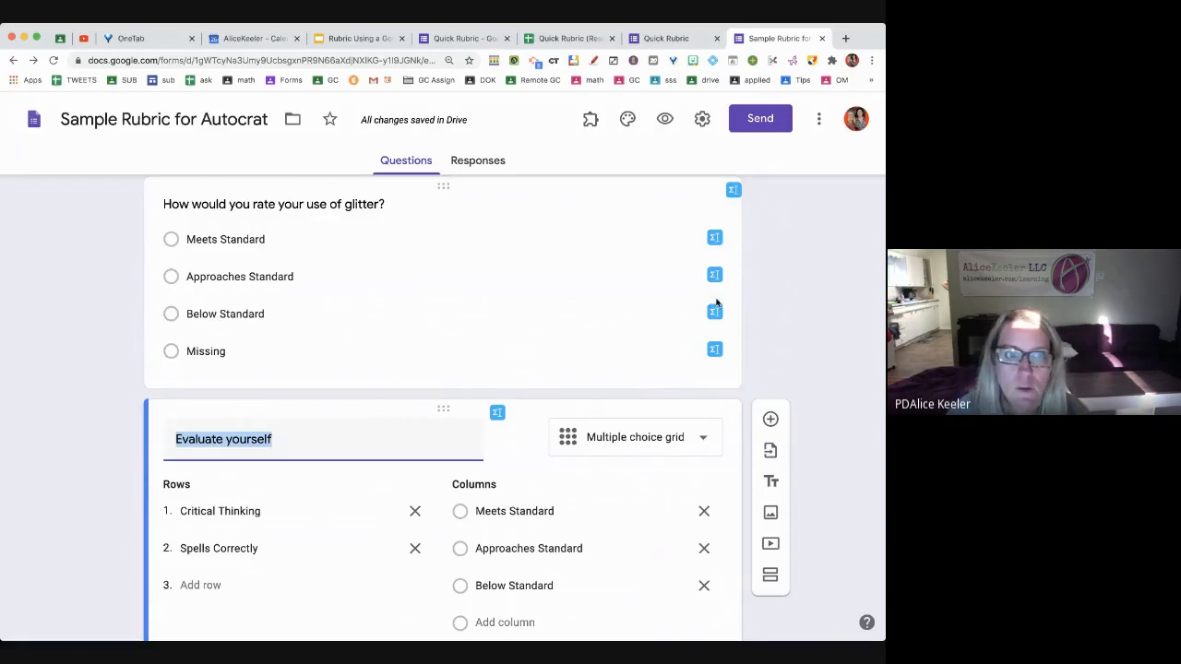
Preview the form and enter a test student's email, first name and last name
click(664, 123)
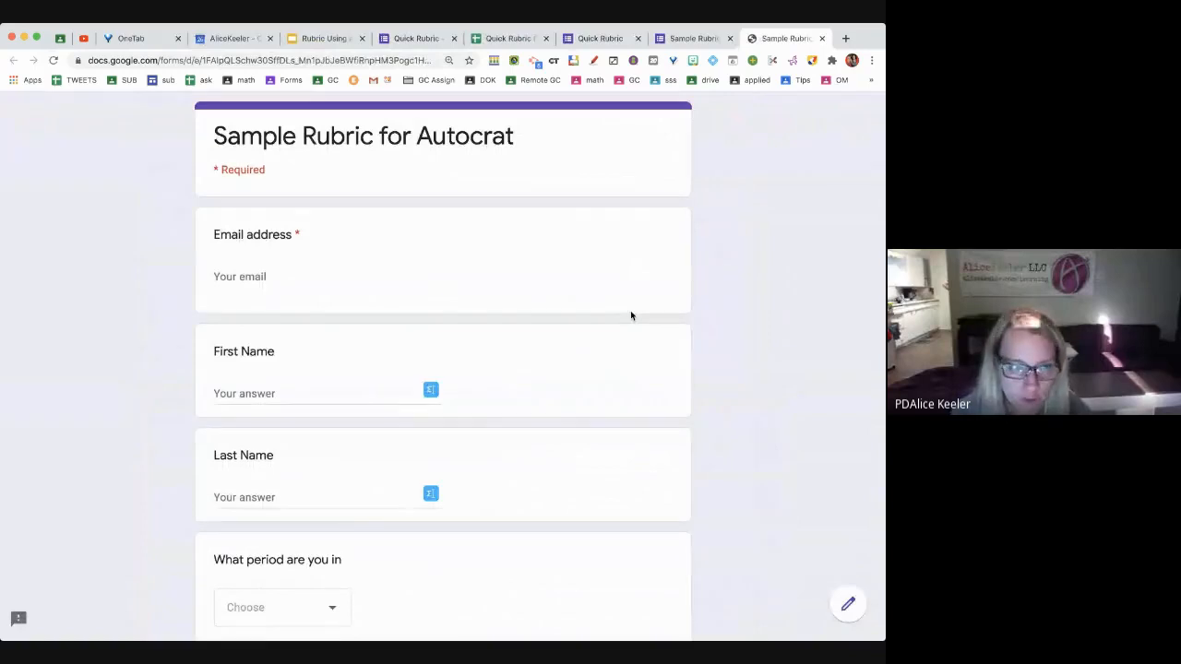
click(326, 279)
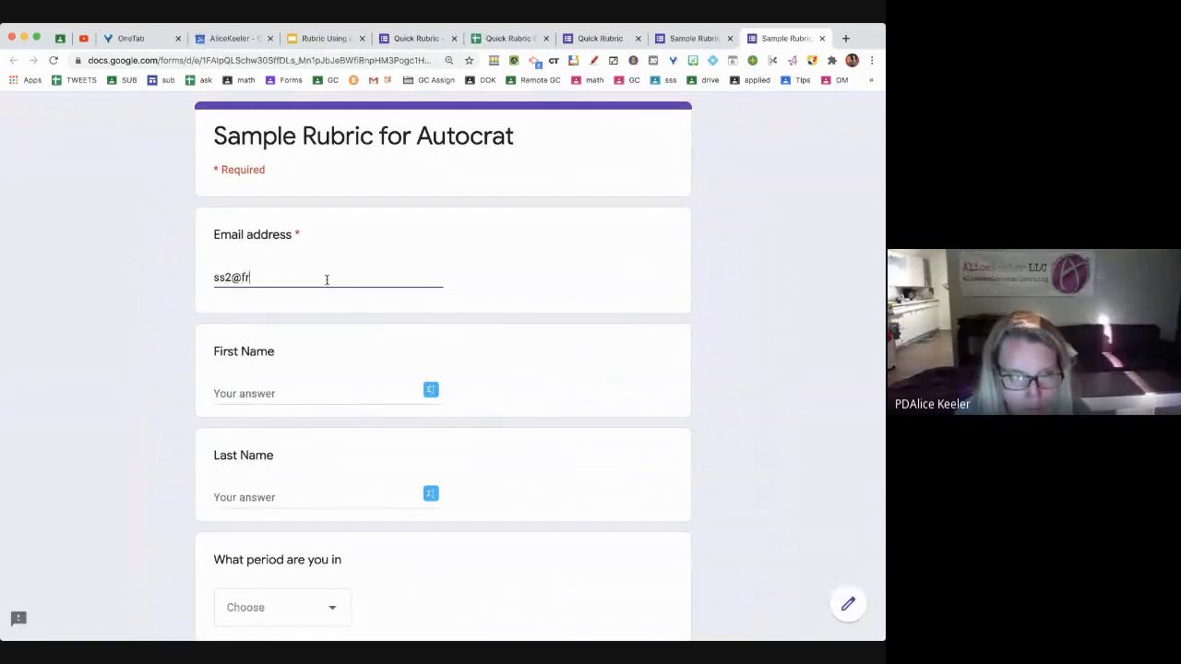
key(Tab)
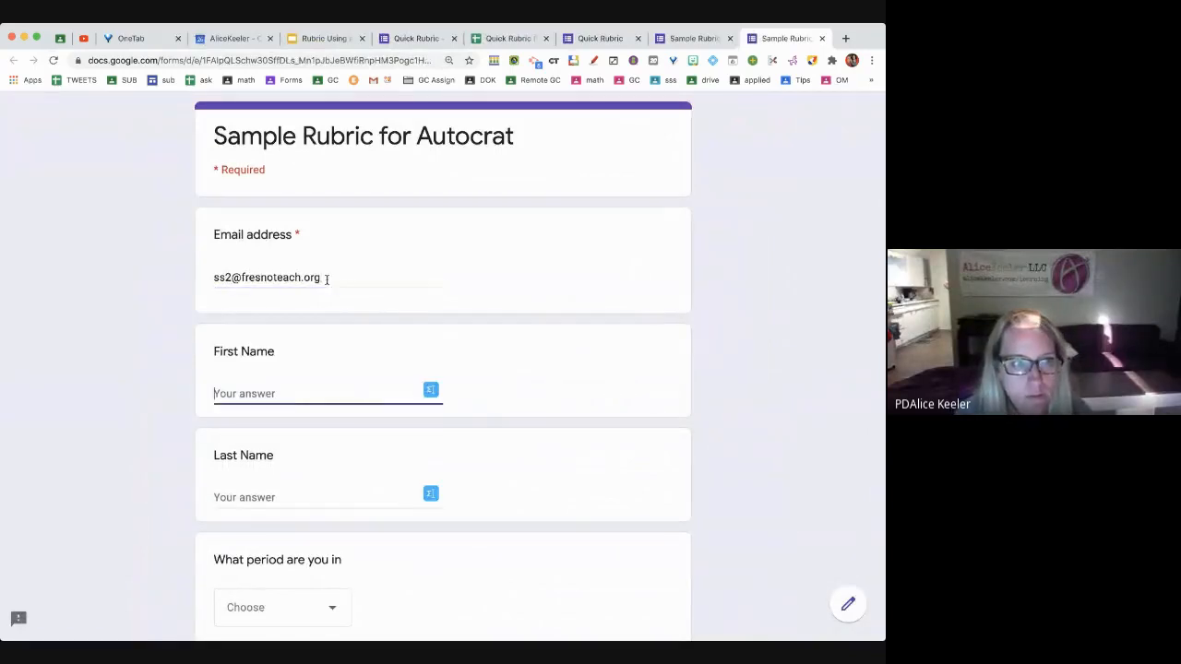
text(Krista)
key(Tab)
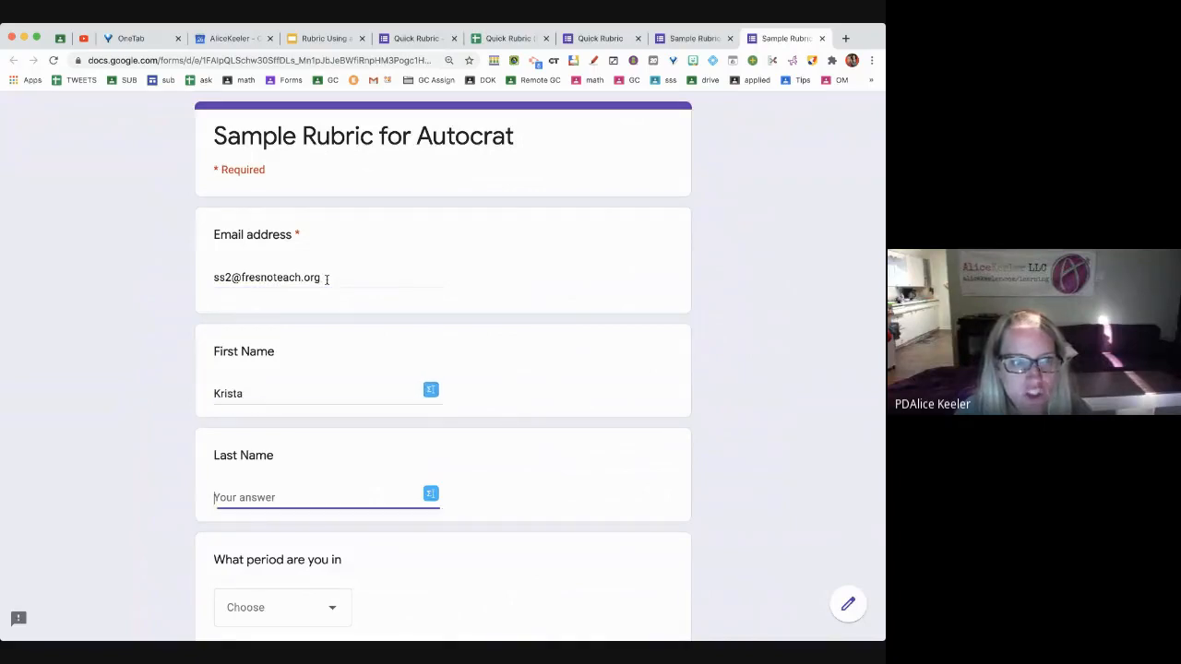
text(WE)
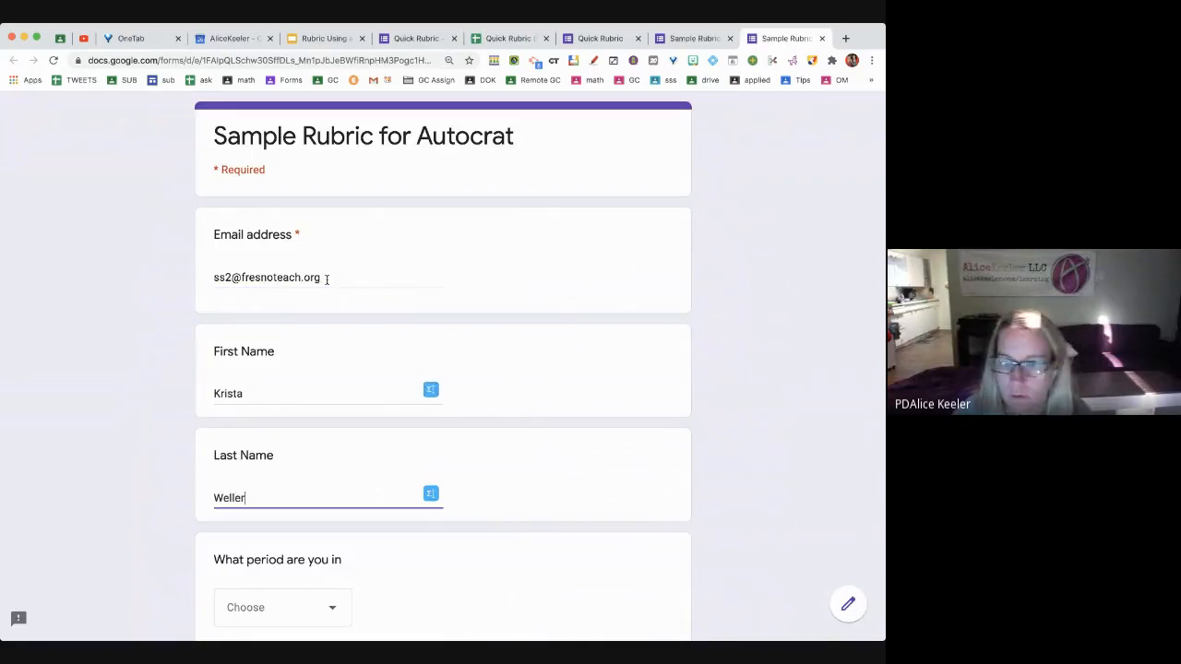
Answer period 2, grade B, Approaches/Approaches/Meets Standard ratings, 'All of it!', and submit
scroll(349, 337, down, 3)
click(285, 467)
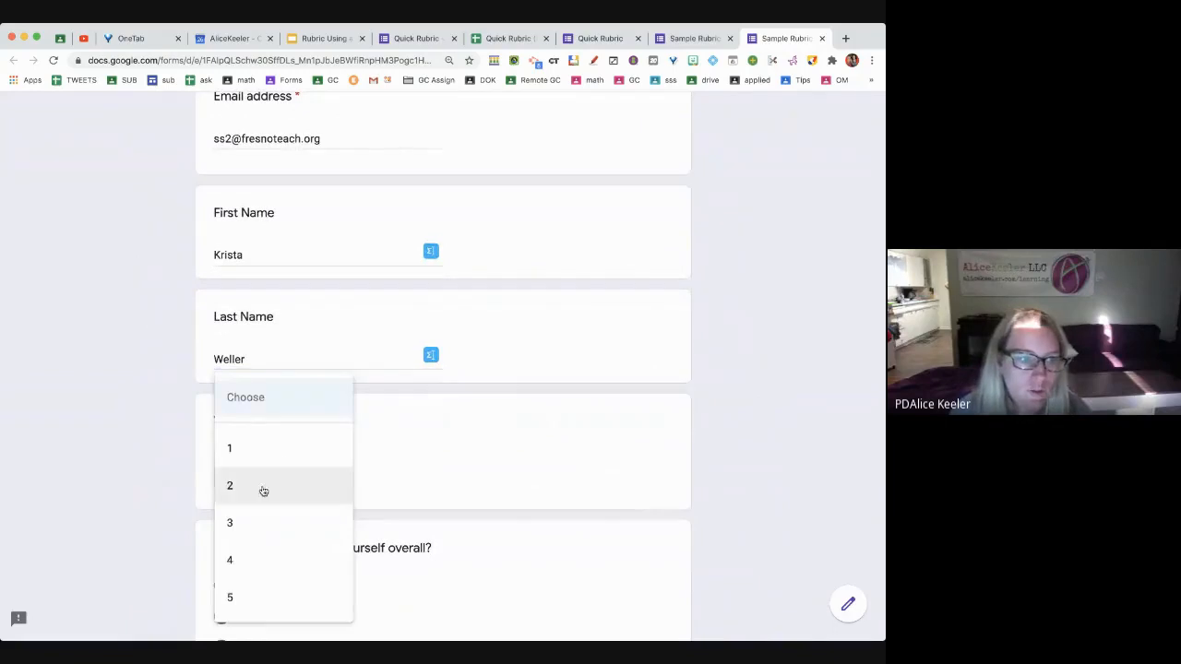
click(258, 500)
scroll(369, 415, down, 1)
click(237, 572)
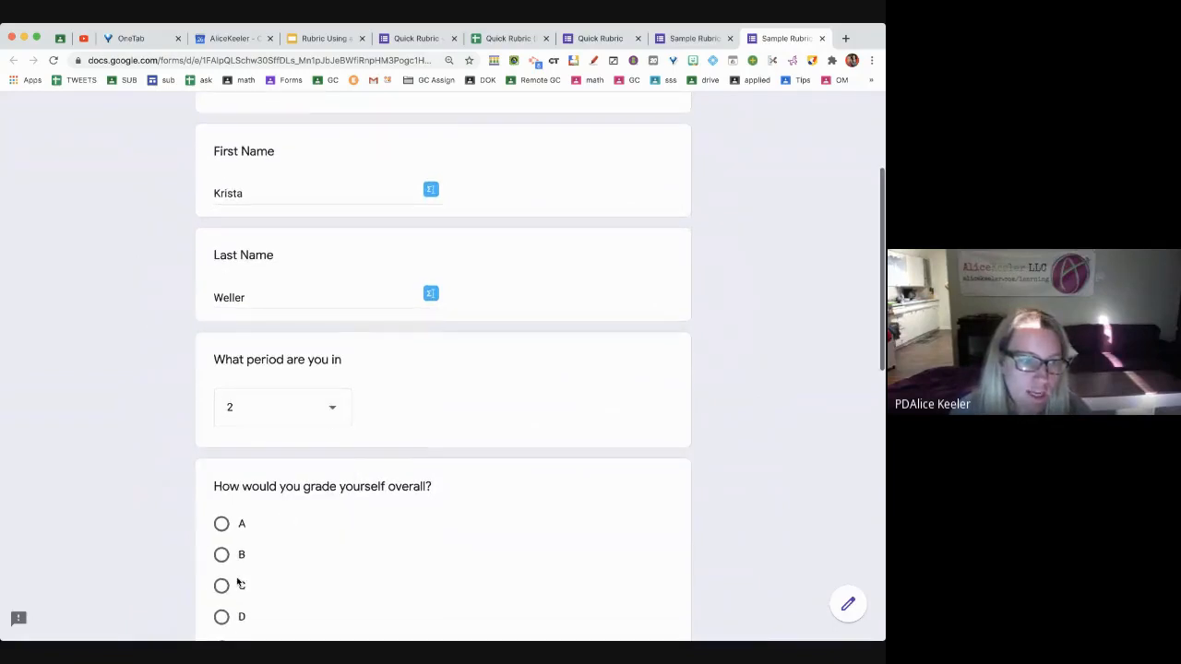
scroll(230, 572, down, 2)
scroll(223, 564, down, 3)
click(223, 563)
scroll(221, 561, down, 4)
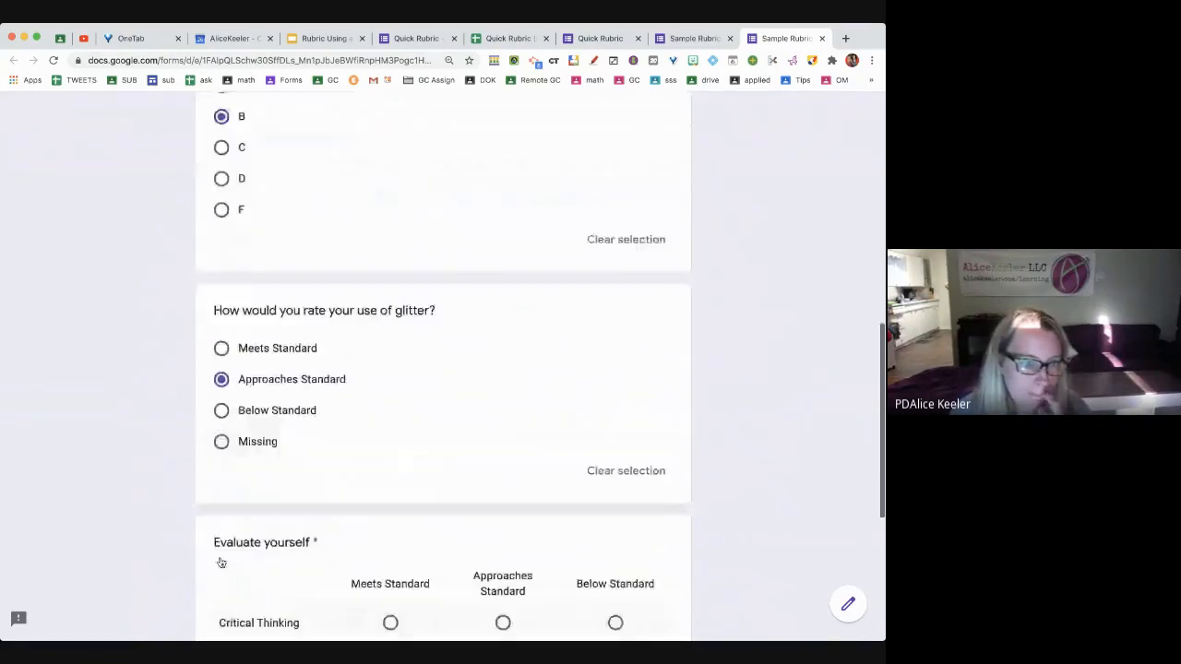
scroll(389, 560, down, 4)
click(503, 426)
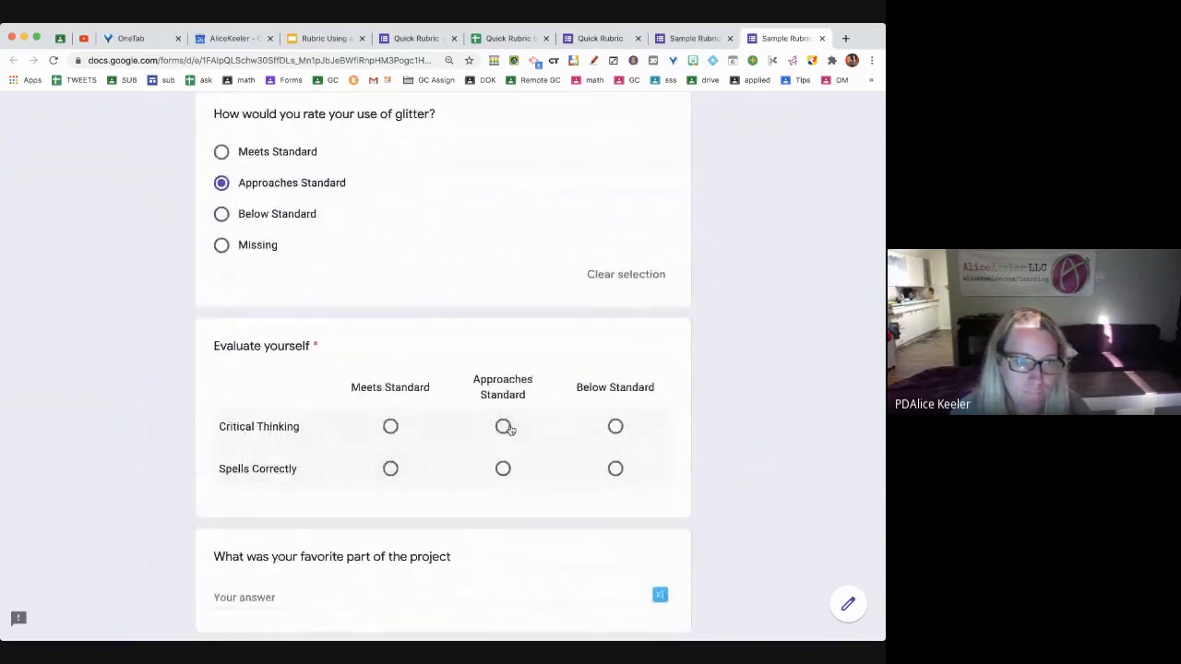
click(390, 469)
scroll(378, 462, down, 2)
click(376, 457)
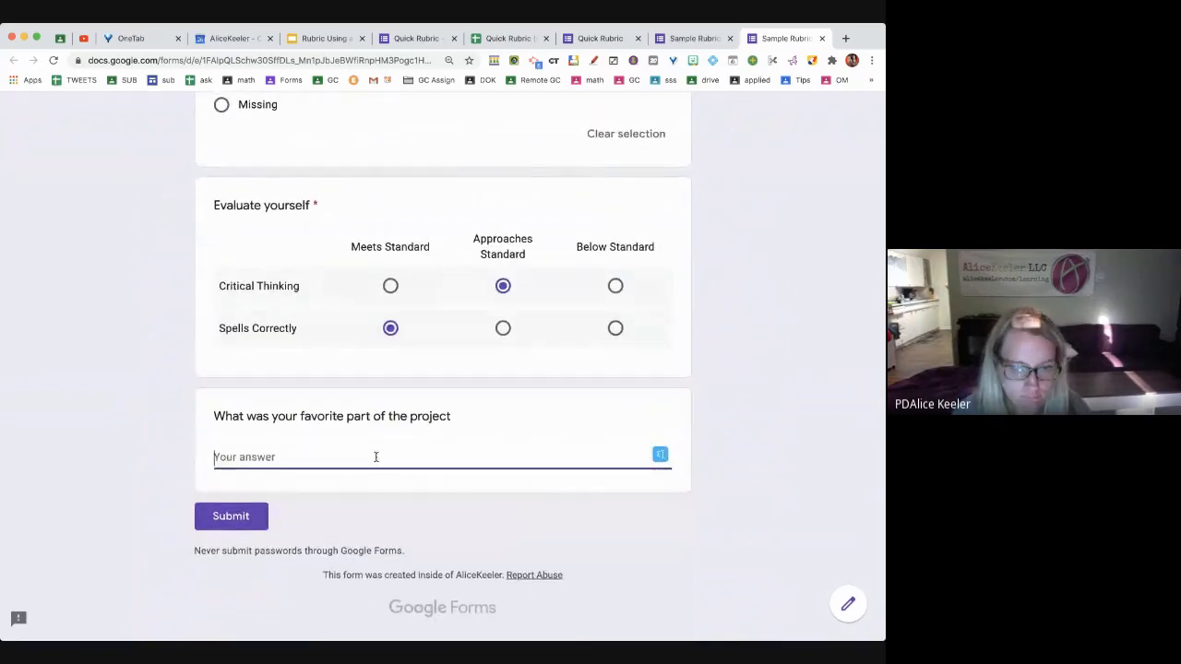
text(All of it!)
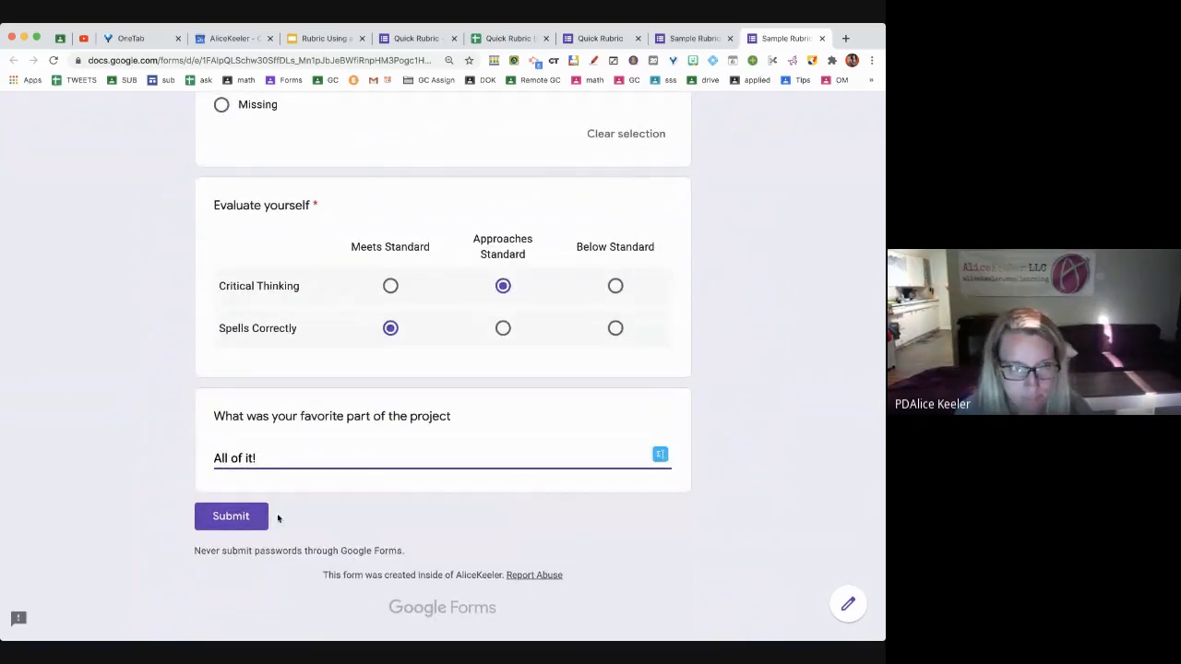
click(245, 516)
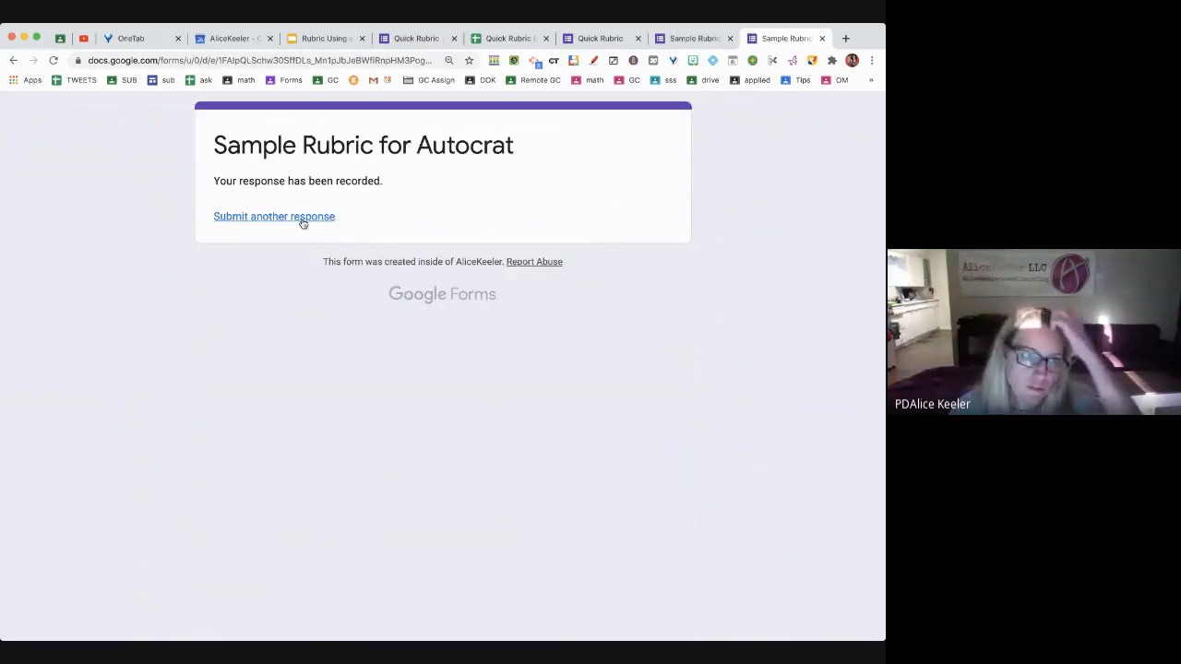
click(302, 223)
Enter another student's email address, first name and last name
click(320, 281)
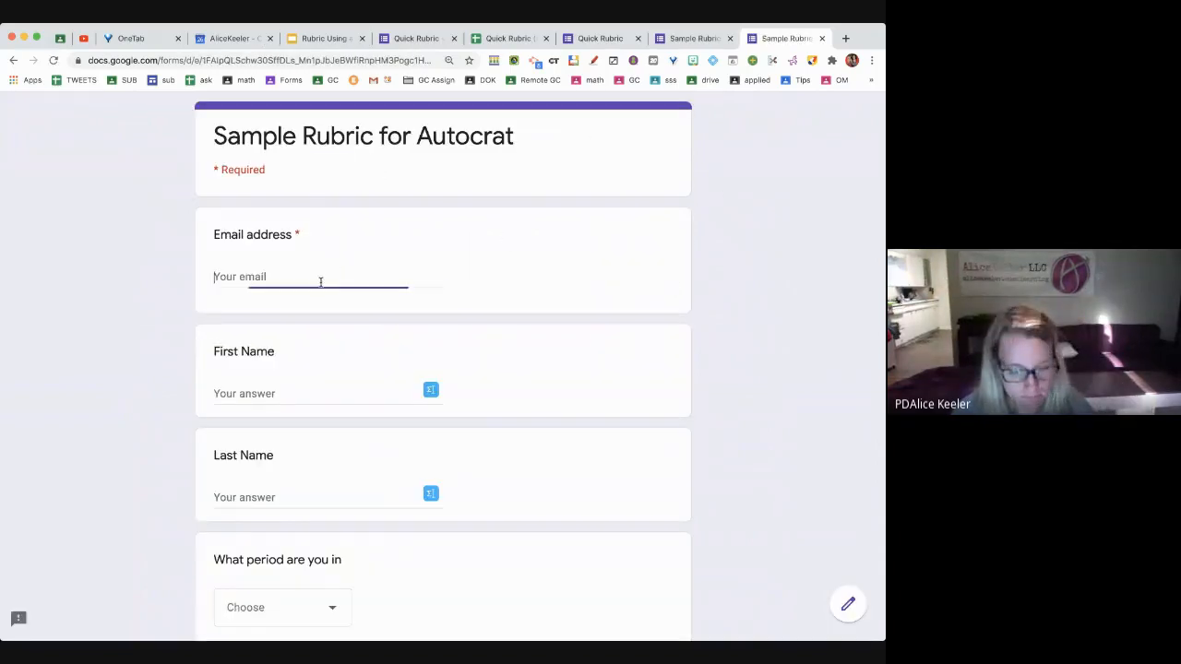
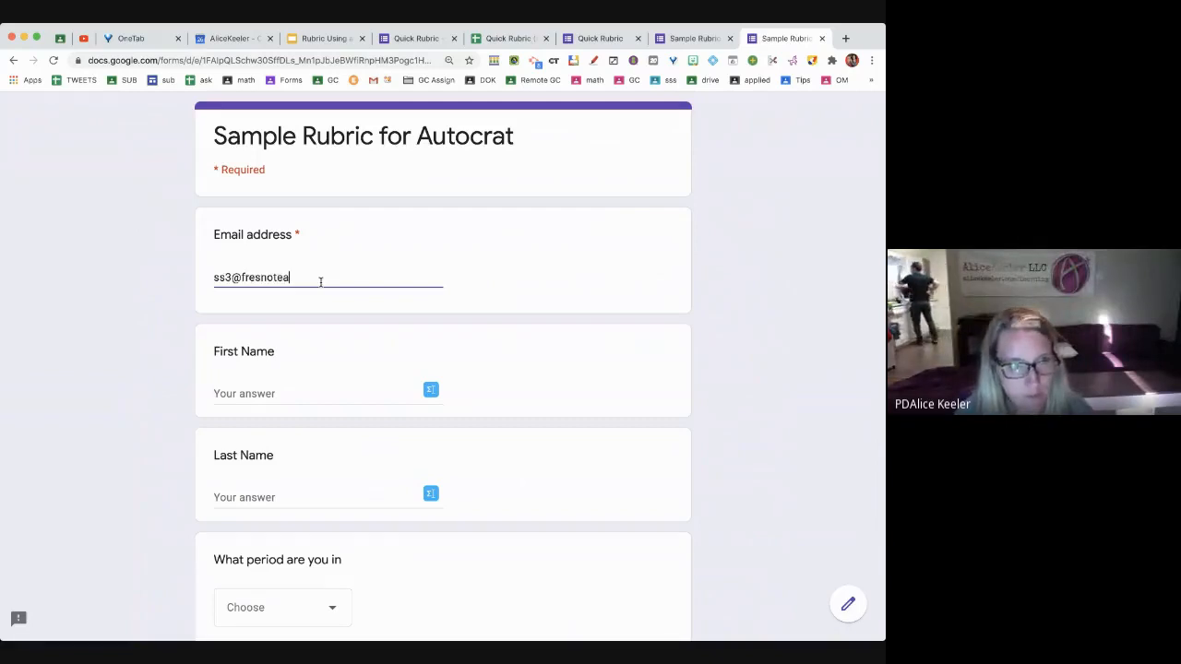
key(Tab)
text(Bob)
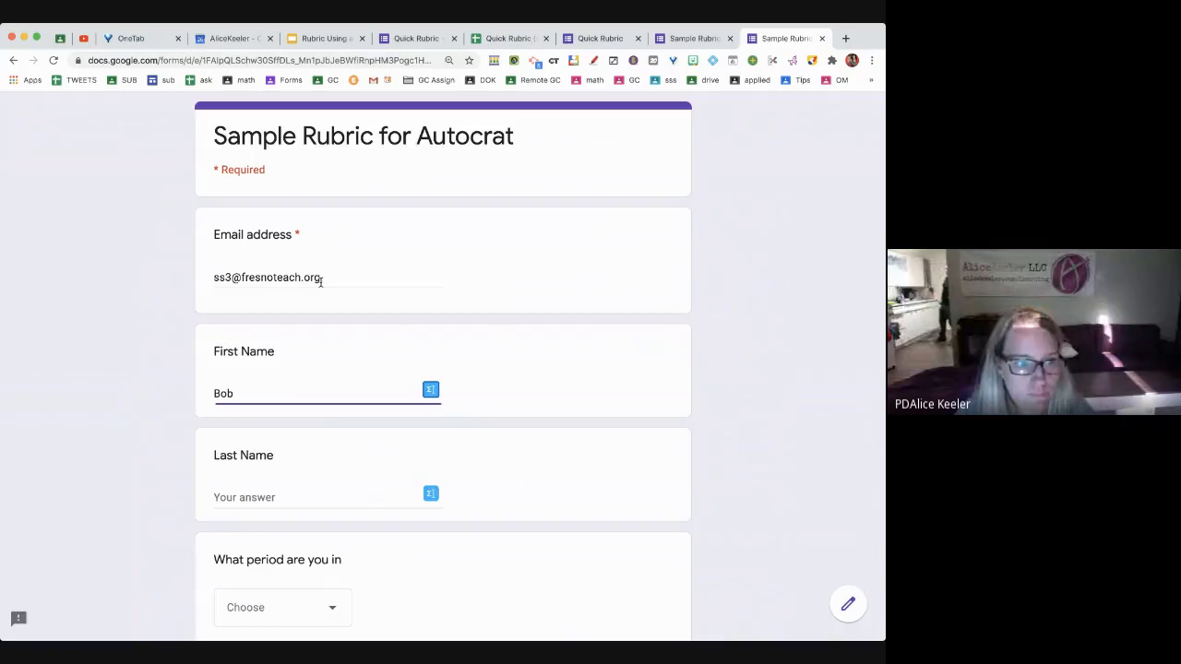
key(Tab)
text(Smith)
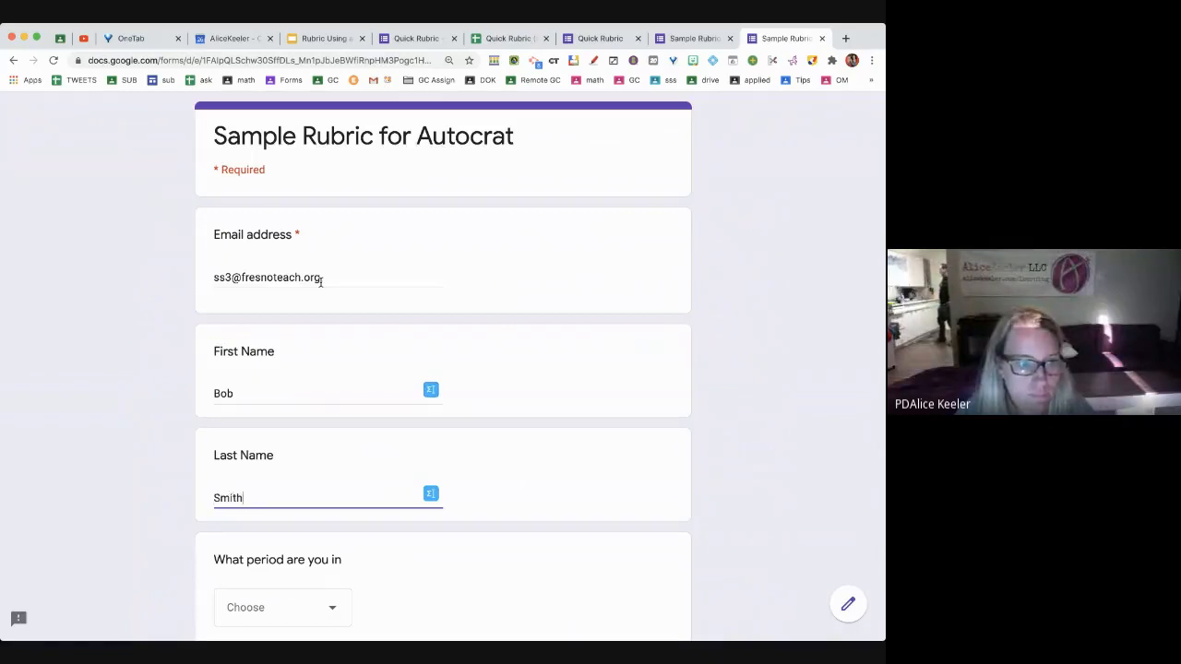
Choose period 5, grade D, Below Standard on all ratings, answer 'I didn't understand', and submit
scroll(320, 279, down, 3)
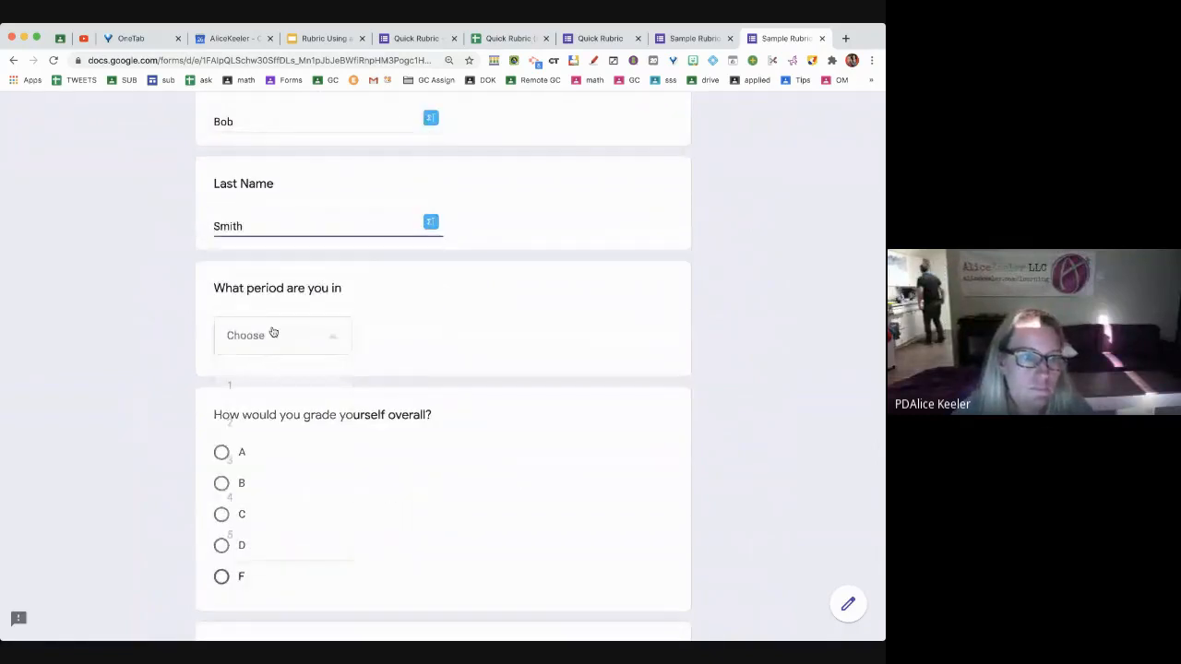
click(274, 334)
click(261, 525)
scroll(261, 524, down, 2)
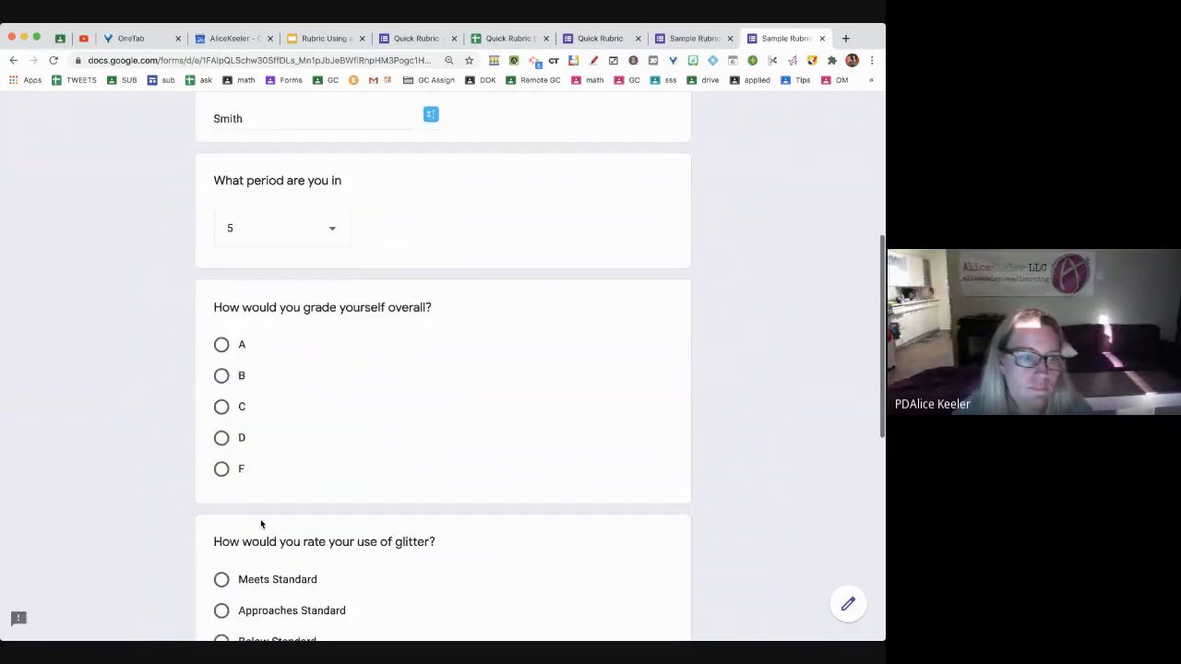
click(223, 428)
scroll(296, 471, down, 2)
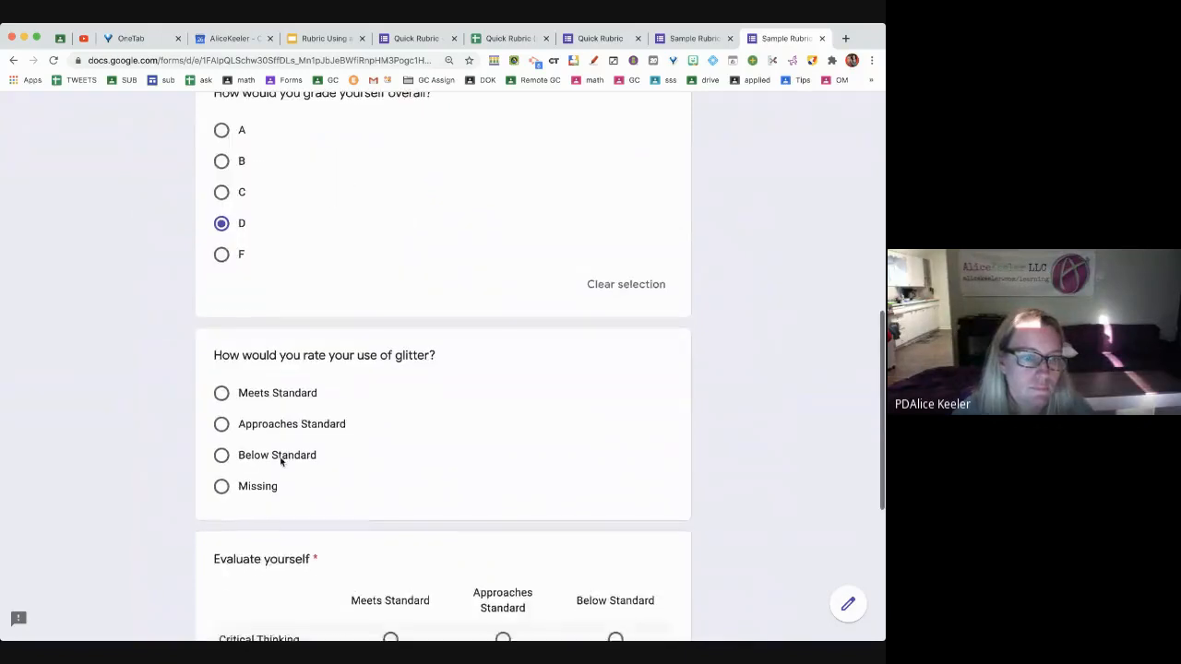
click(282, 453)
scroll(283, 459, down, 2)
click(614, 446)
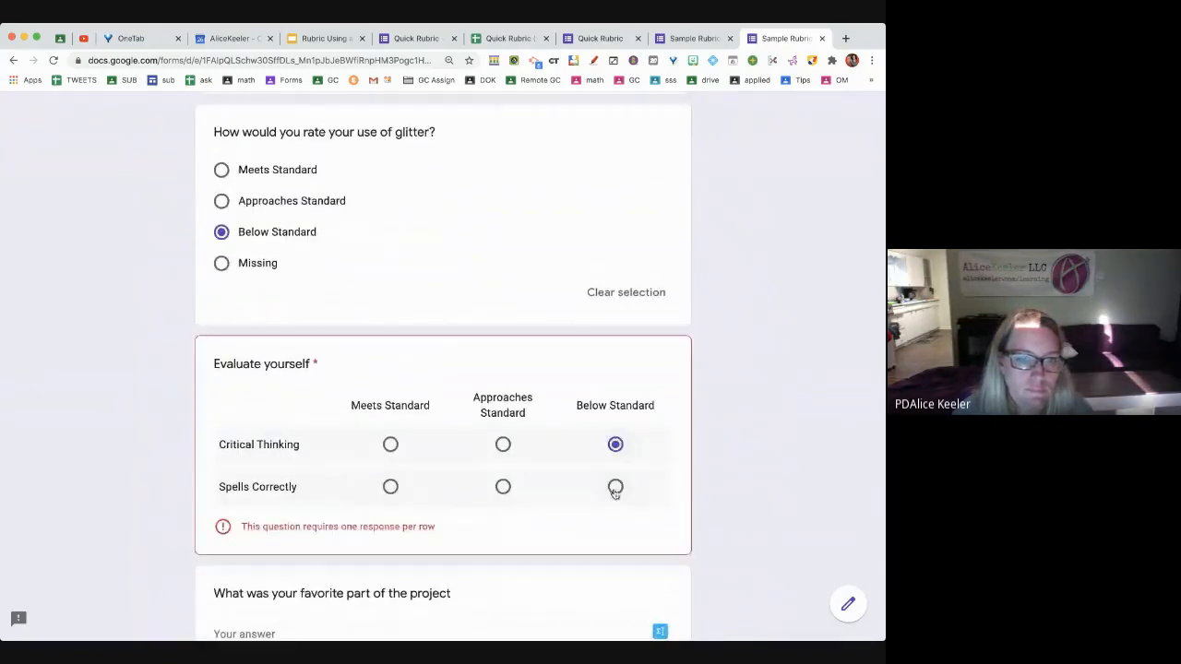
click(616, 487)
scroll(614, 494, down, 2)
click(437, 464)
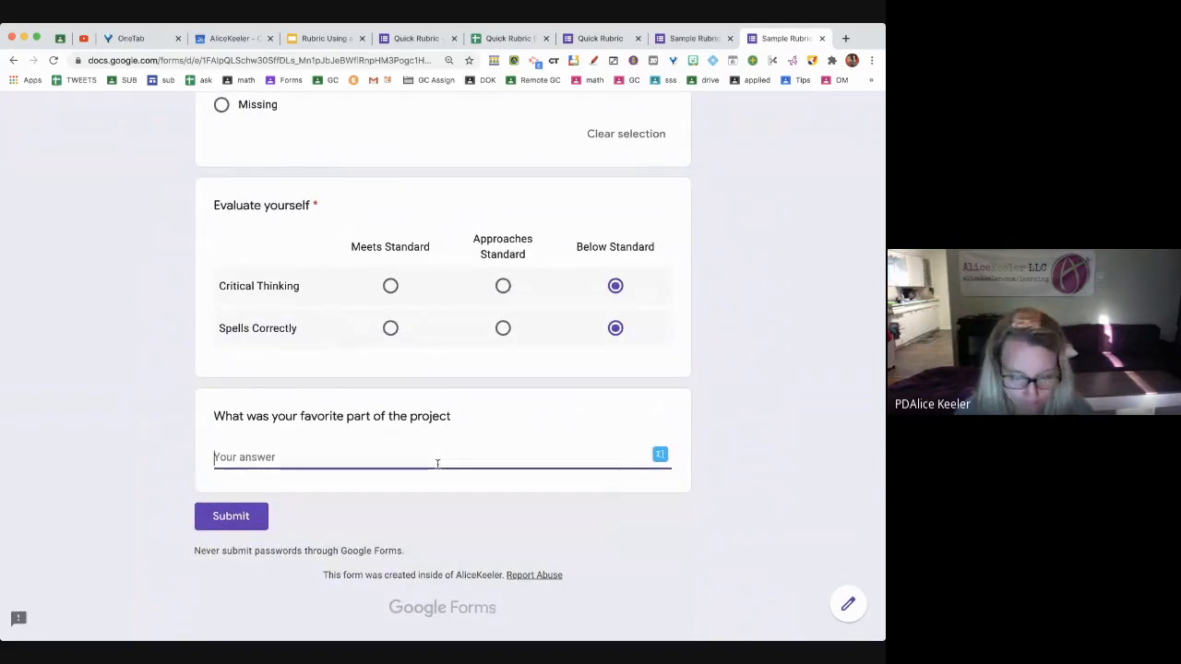
text(I didn't understand it)
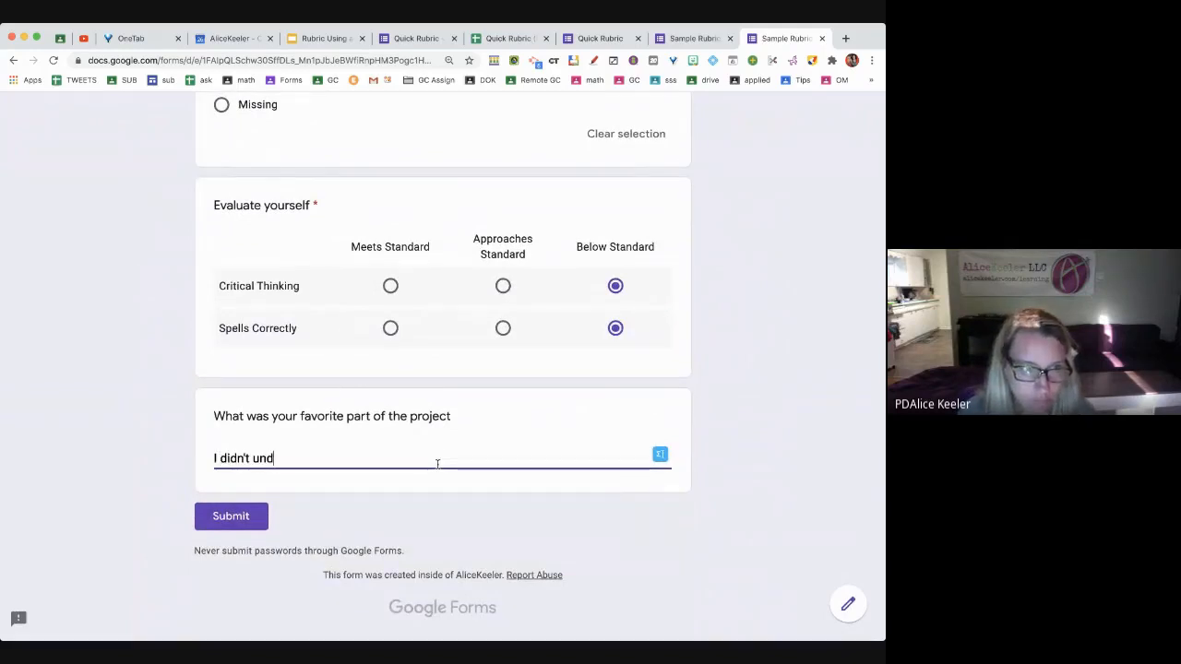
click(246, 516)
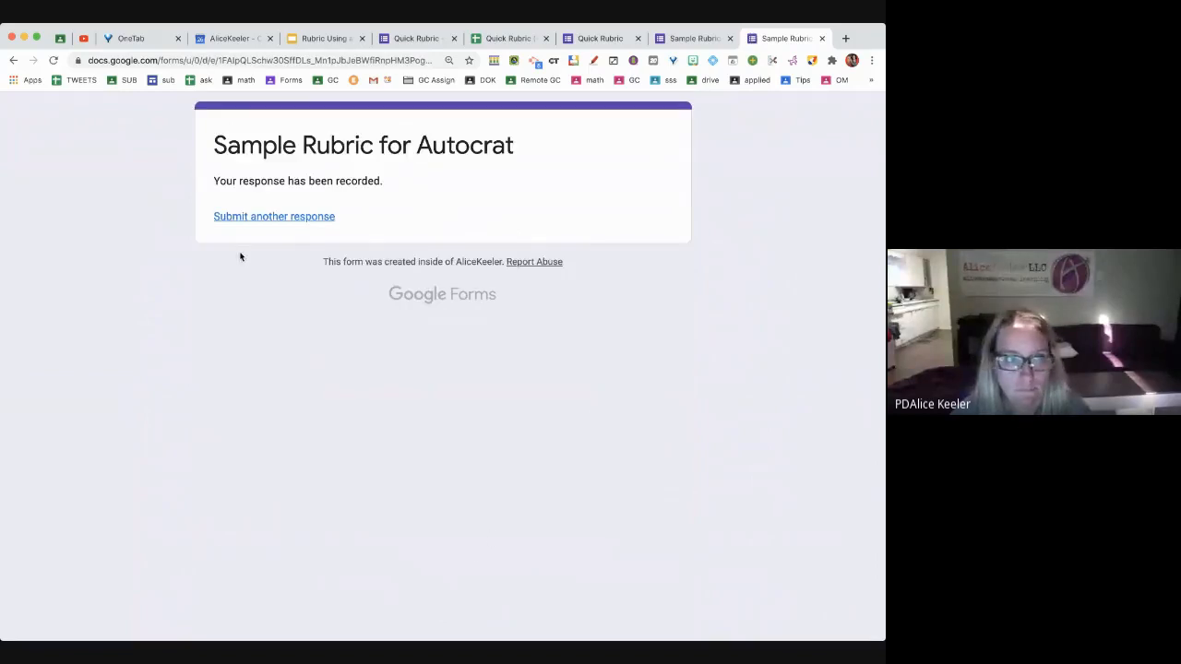
click(276, 225)
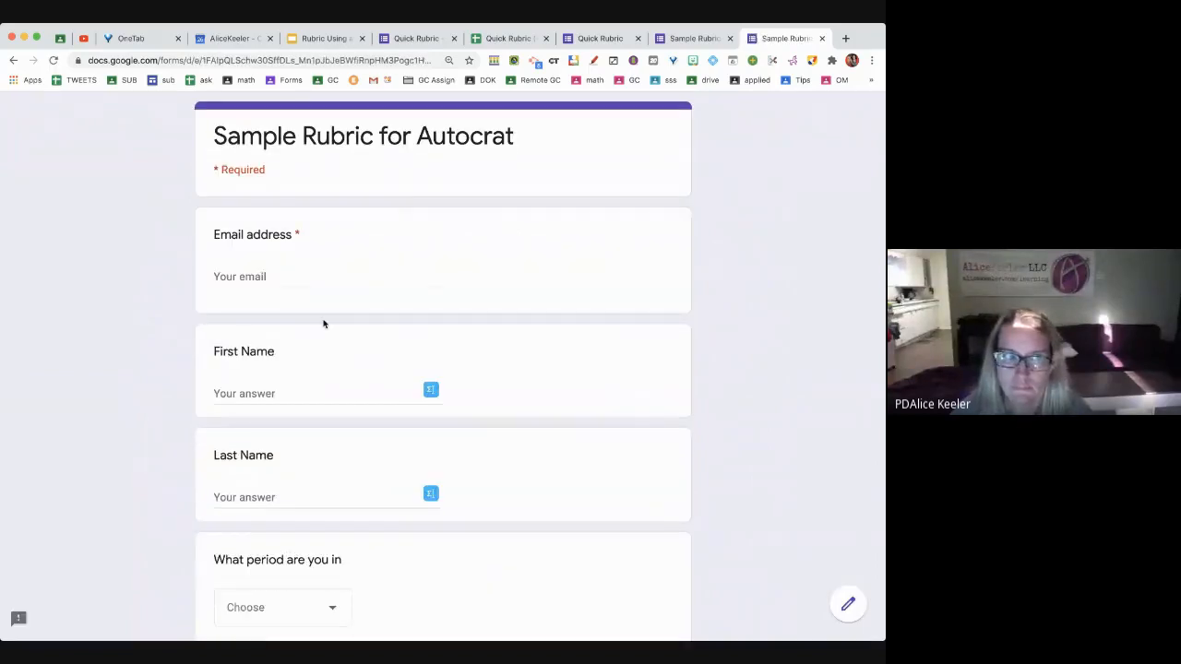
Fill in the second student's e-mail address, first name and last name
click(283, 275)
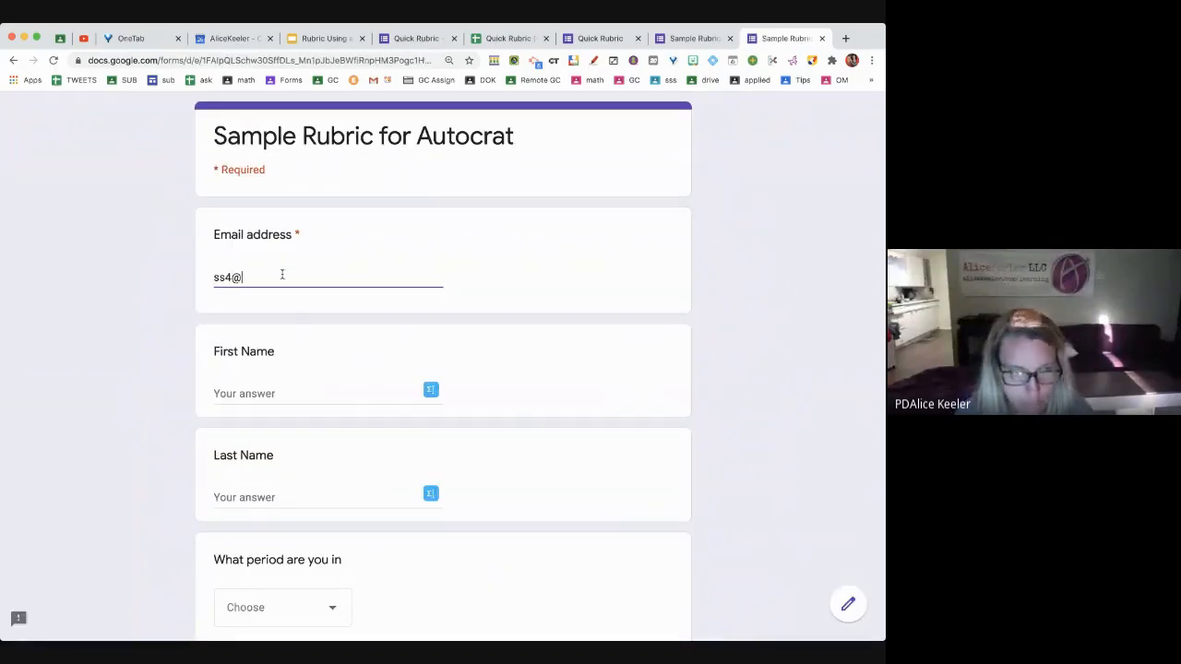
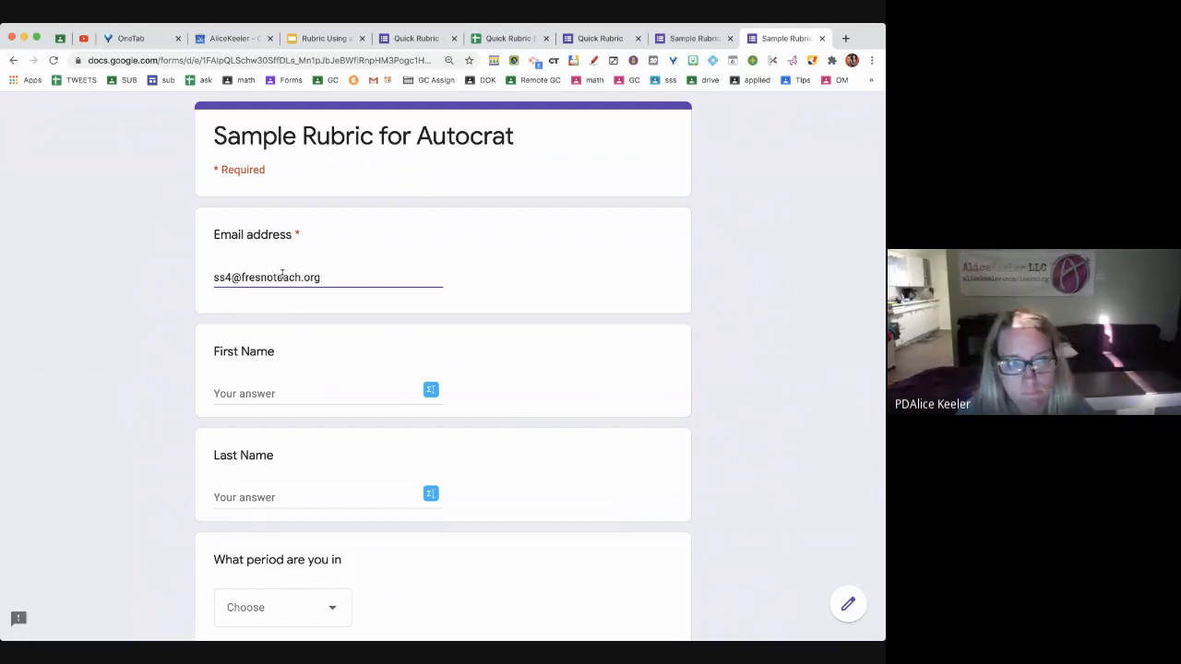
key(Tab)
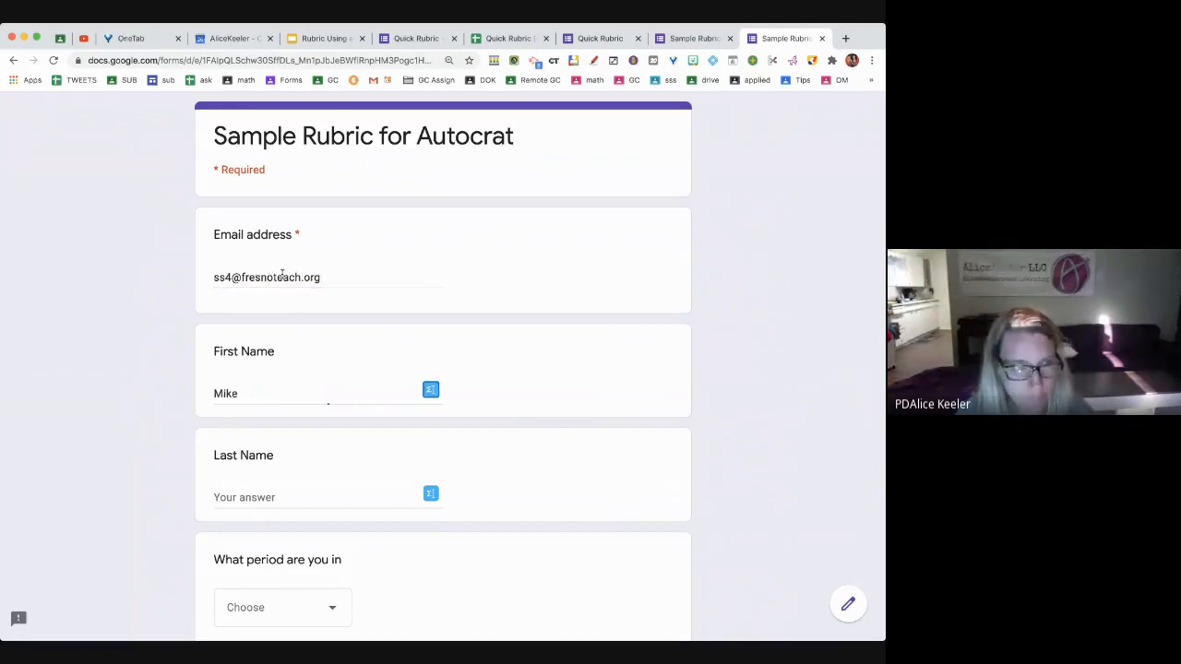
key(Tab)
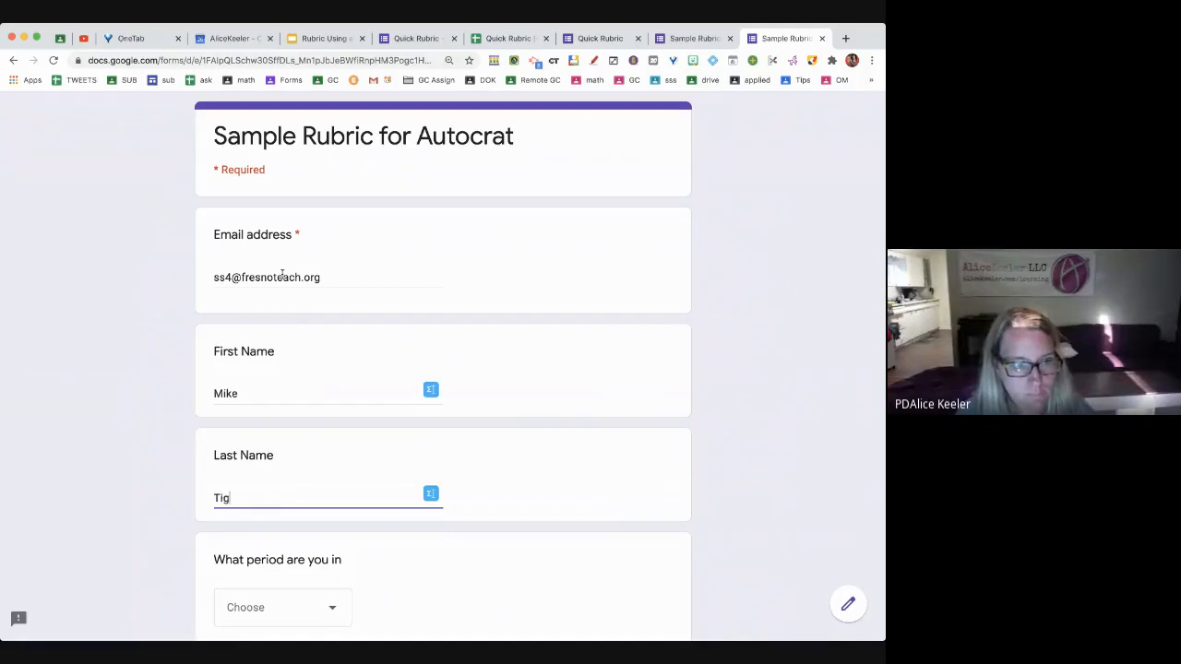
Choose period 4, grade C, and rate glitter Approaches, Critical Thinking Meets, Spells Correctly Approaches
click(271, 609)
click(271, 559)
scroll(269, 553, down, 3)
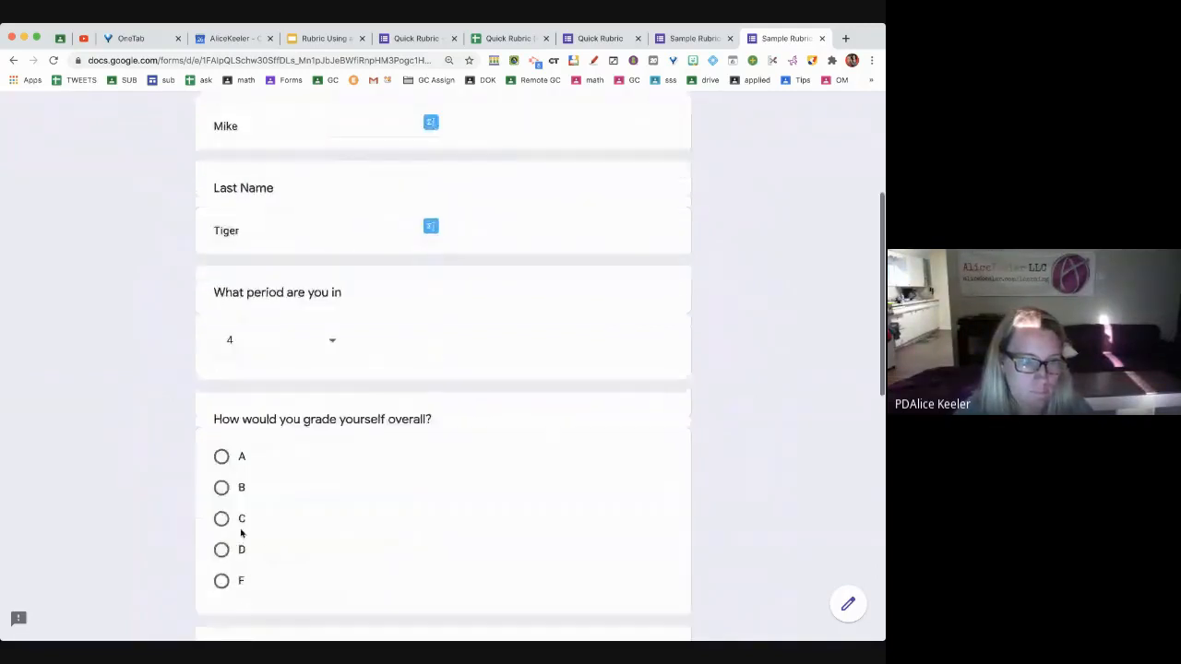
click(239, 521)
scroll(239, 521, down, 3)
click(259, 506)
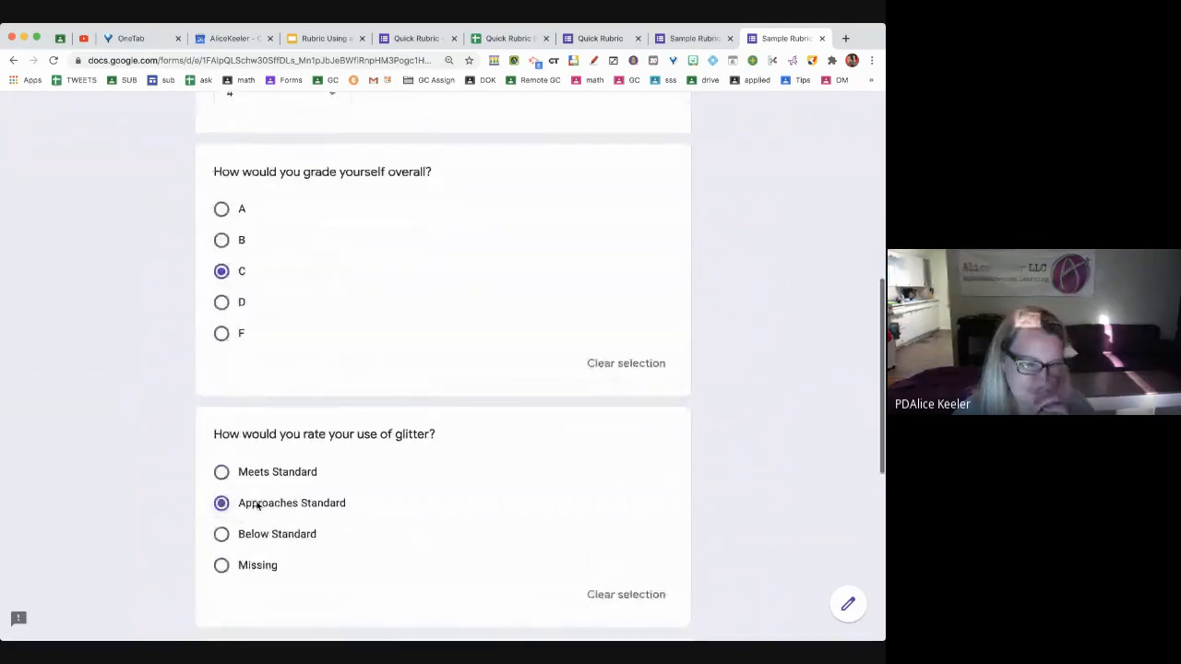
scroll(257, 505, down, 2)
scroll(258, 505, down, 1)
click(391, 453)
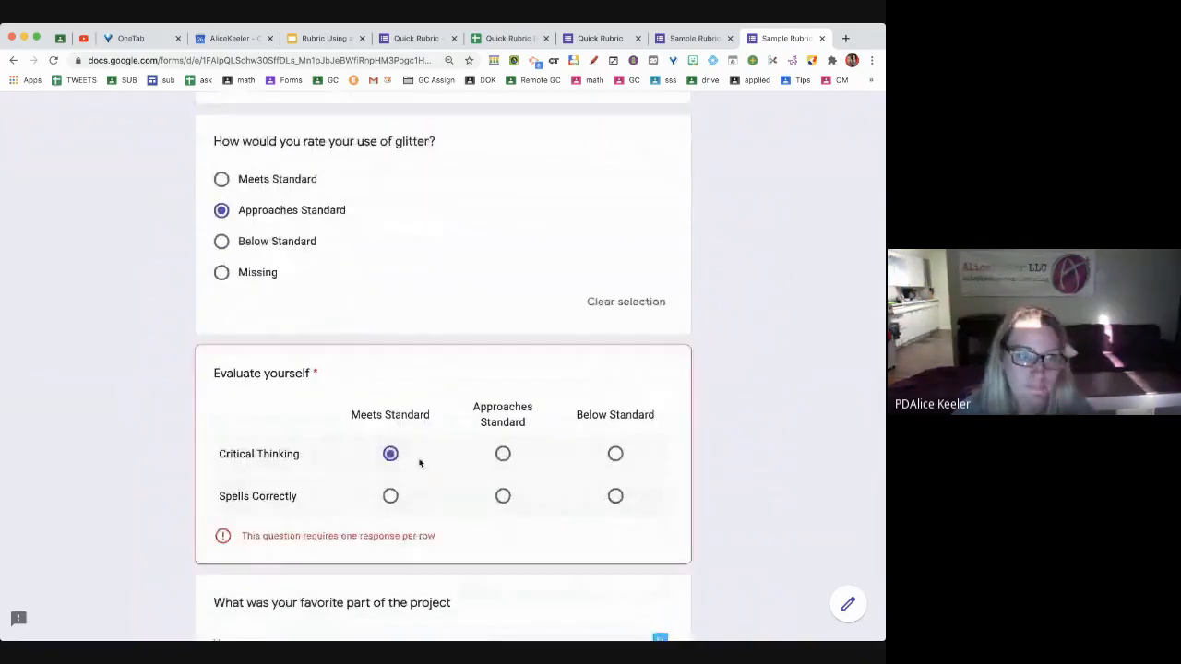
click(501, 496)
Answer the favorite-part question with 'I did stuf' and submit the response
scroll(502, 496, down, 2)
click(264, 453)
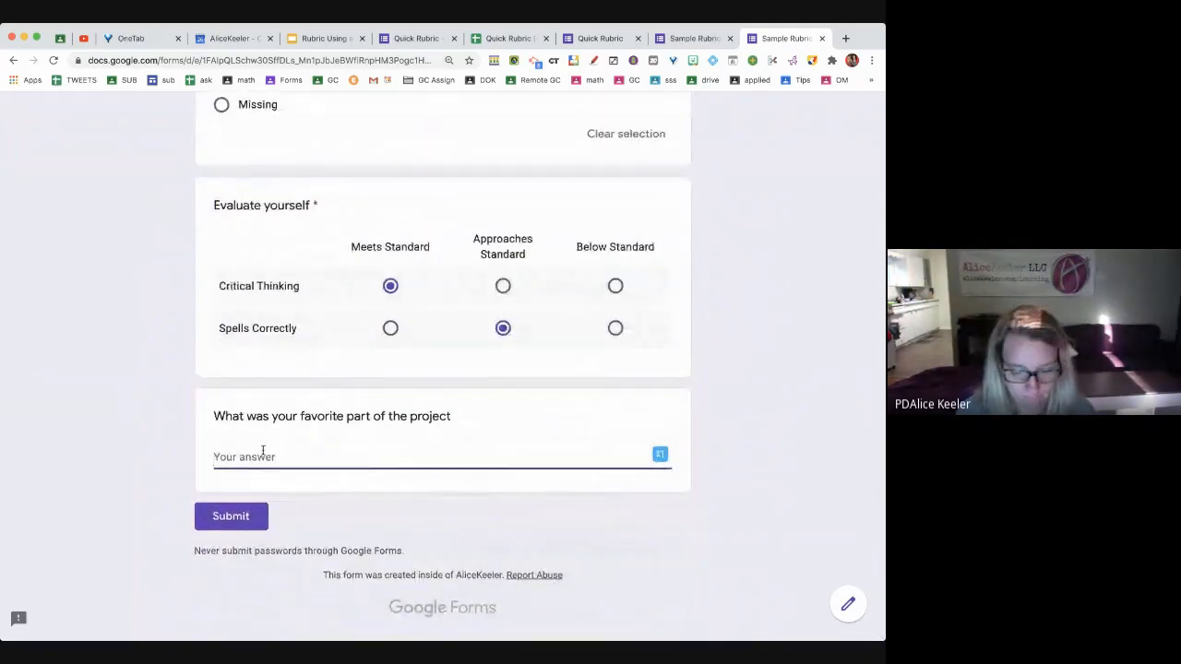
text(I did stuff)
click(212, 519)
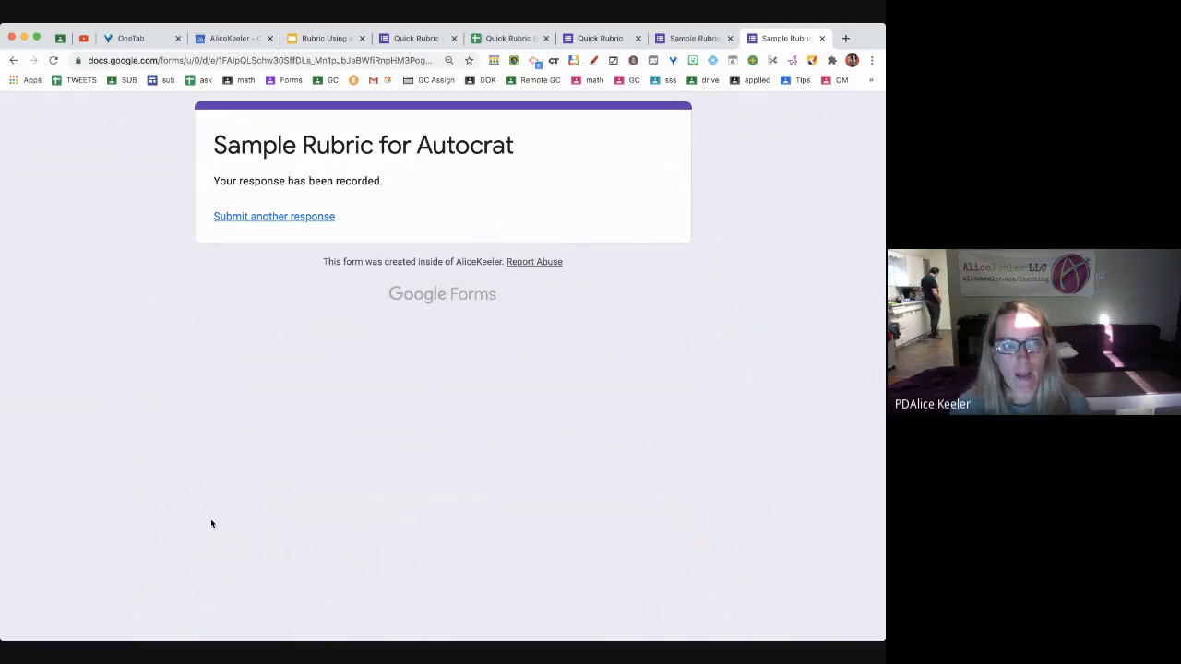
From the form's Responses summary, create a new linked response spreadsheet
click(683, 37)
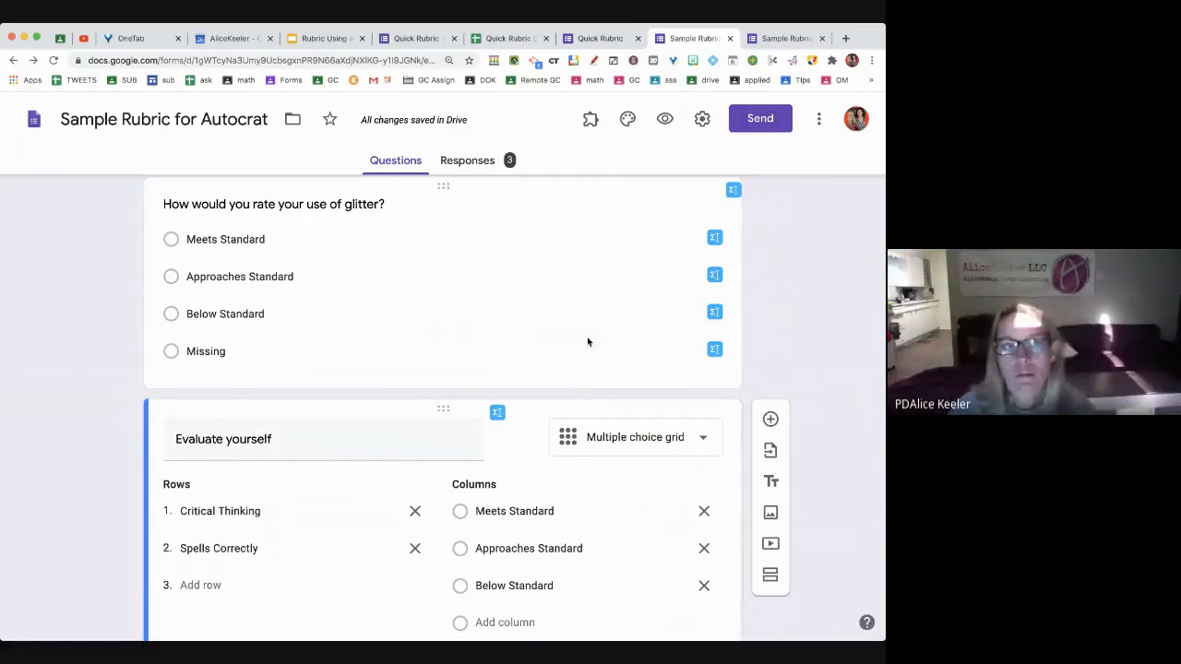
click(471, 161)
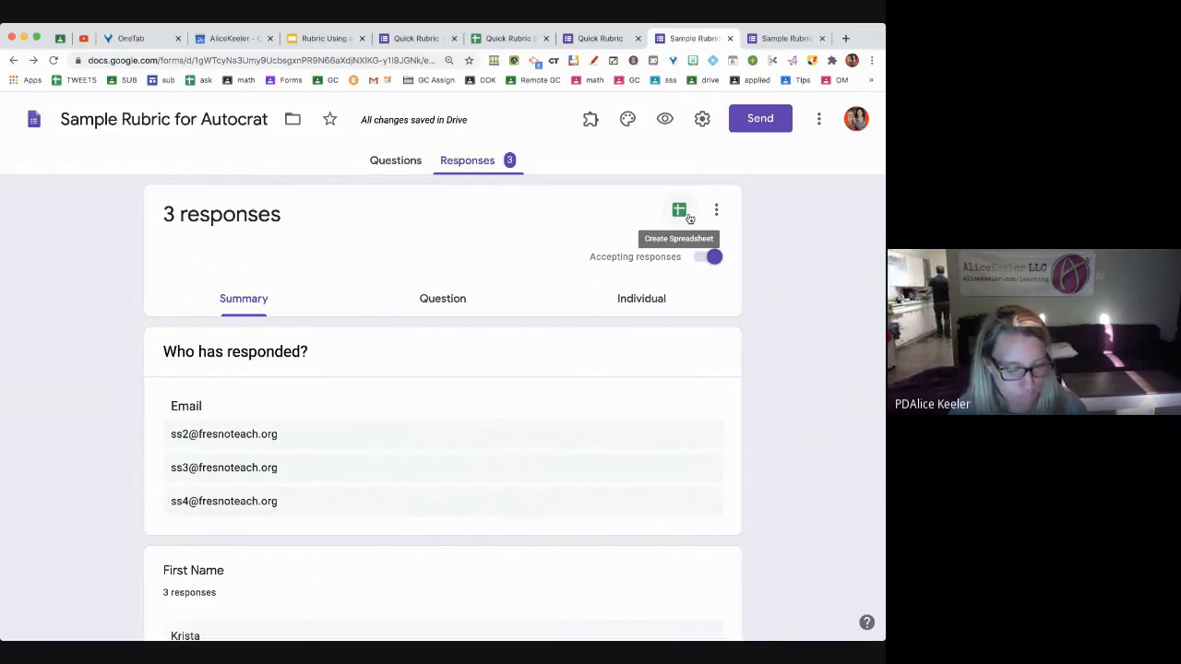
click(689, 215)
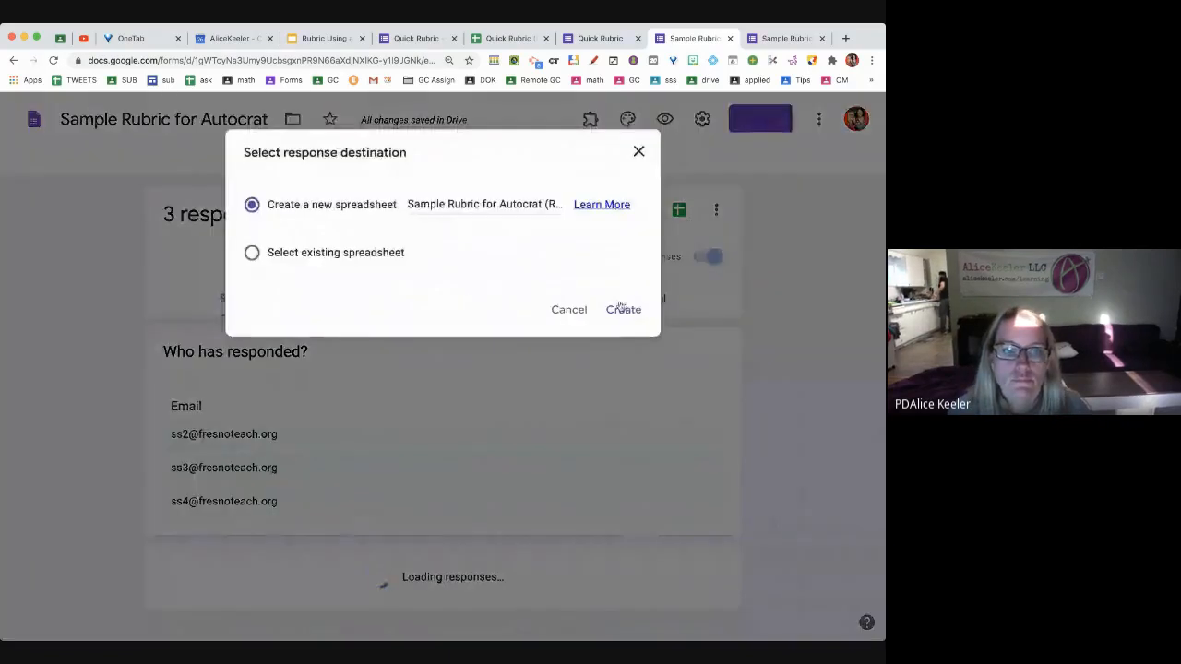
click(622, 309)
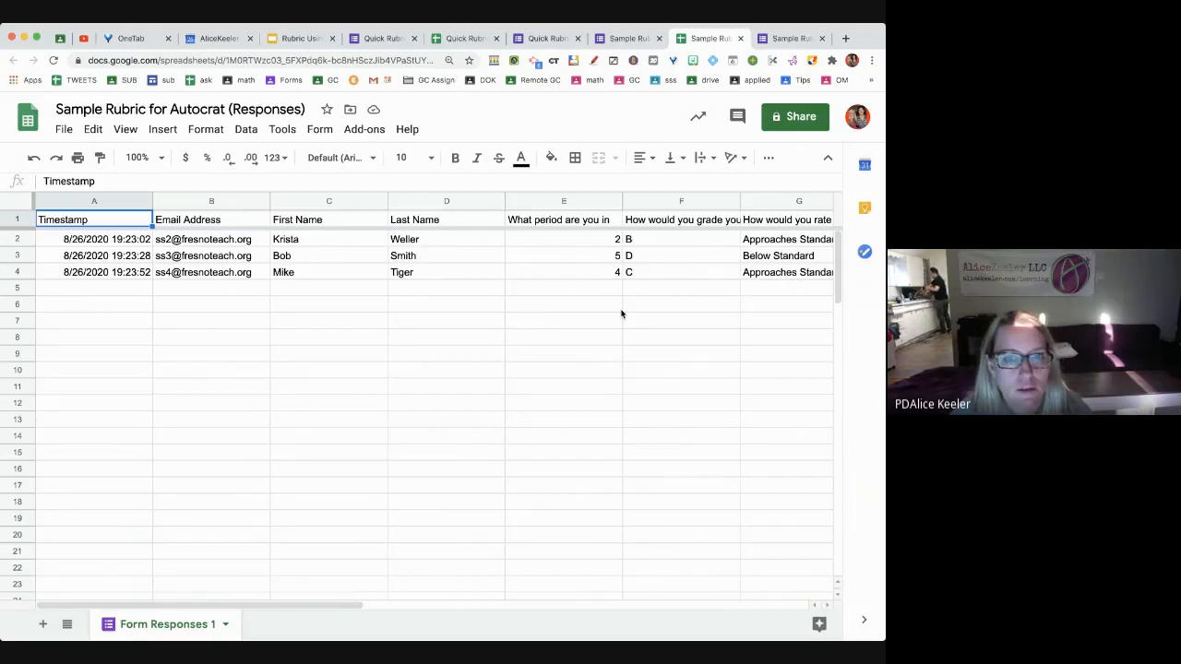
Insert a light-yellow column G before the glitter ratings and title it TEACHER GRADE
click(673, 378)
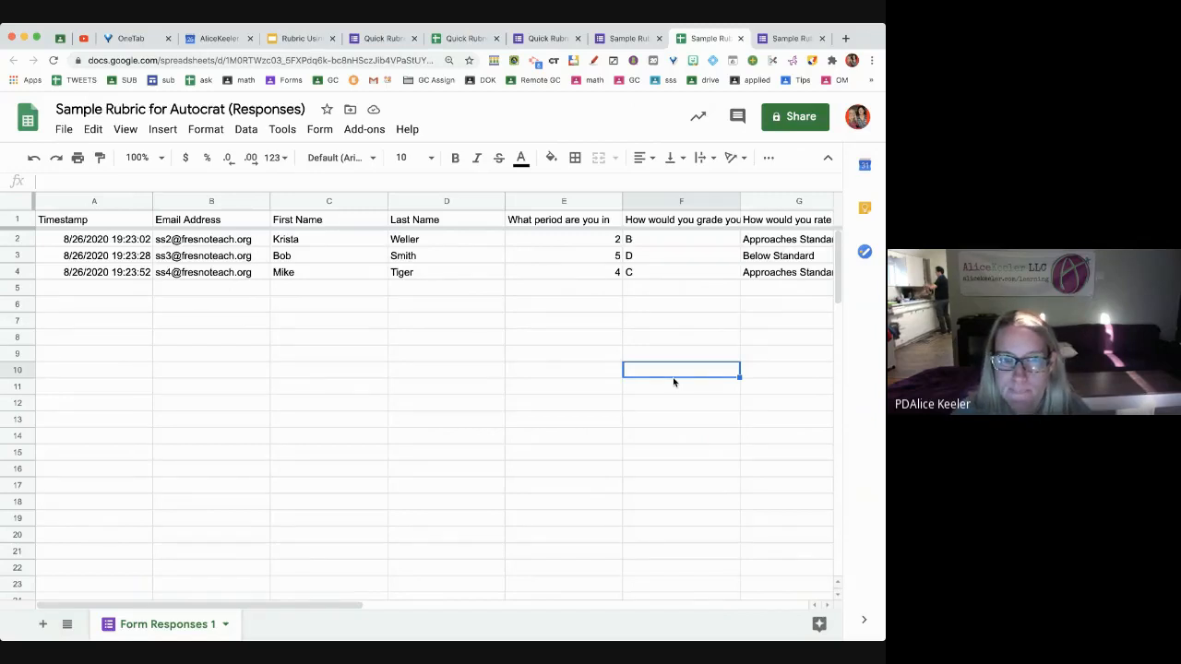
scroll(674, 380, right, 2)
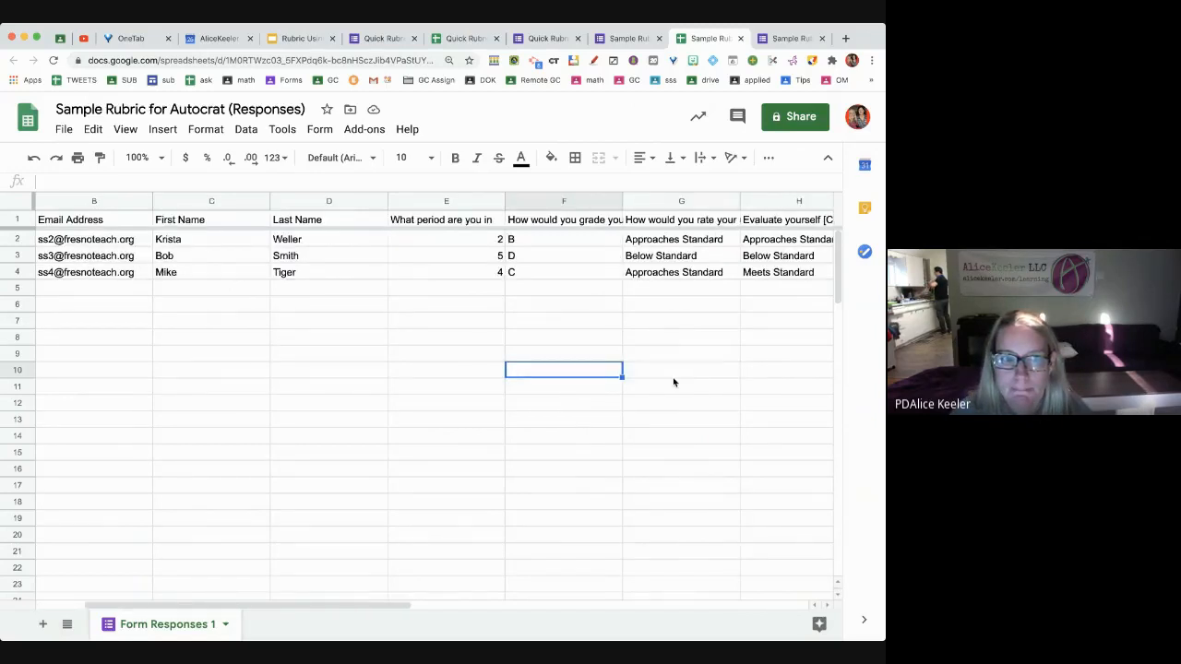
scroll(674, 382, right, 2)
click(542, 200)
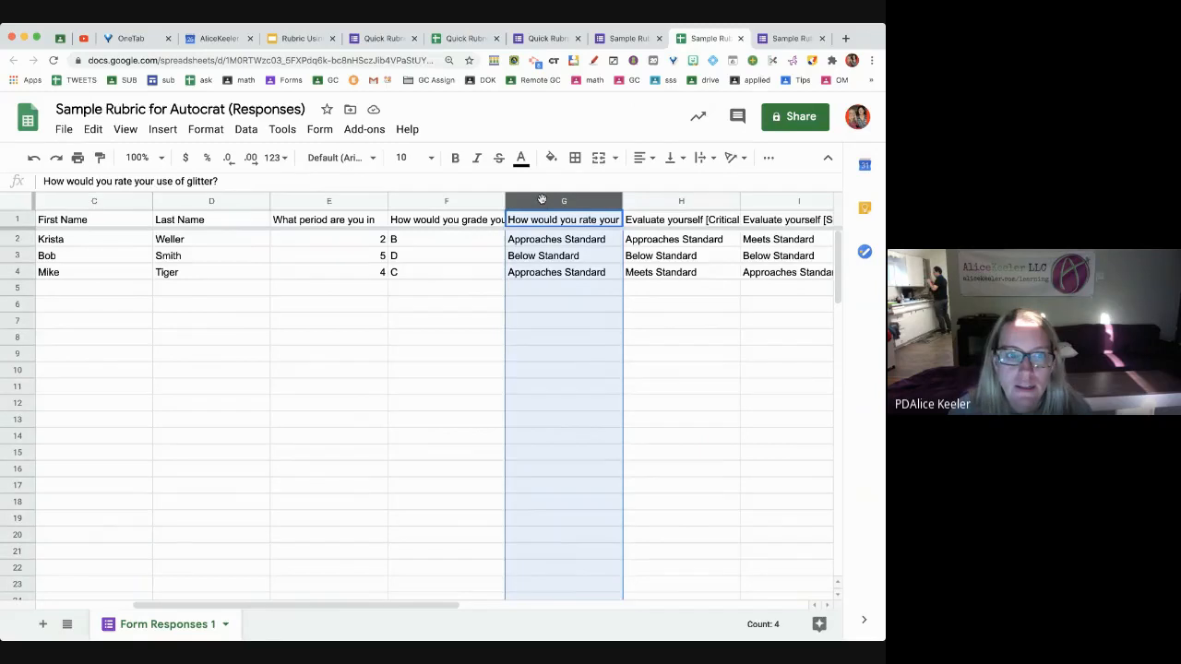
right_click(543, 200)
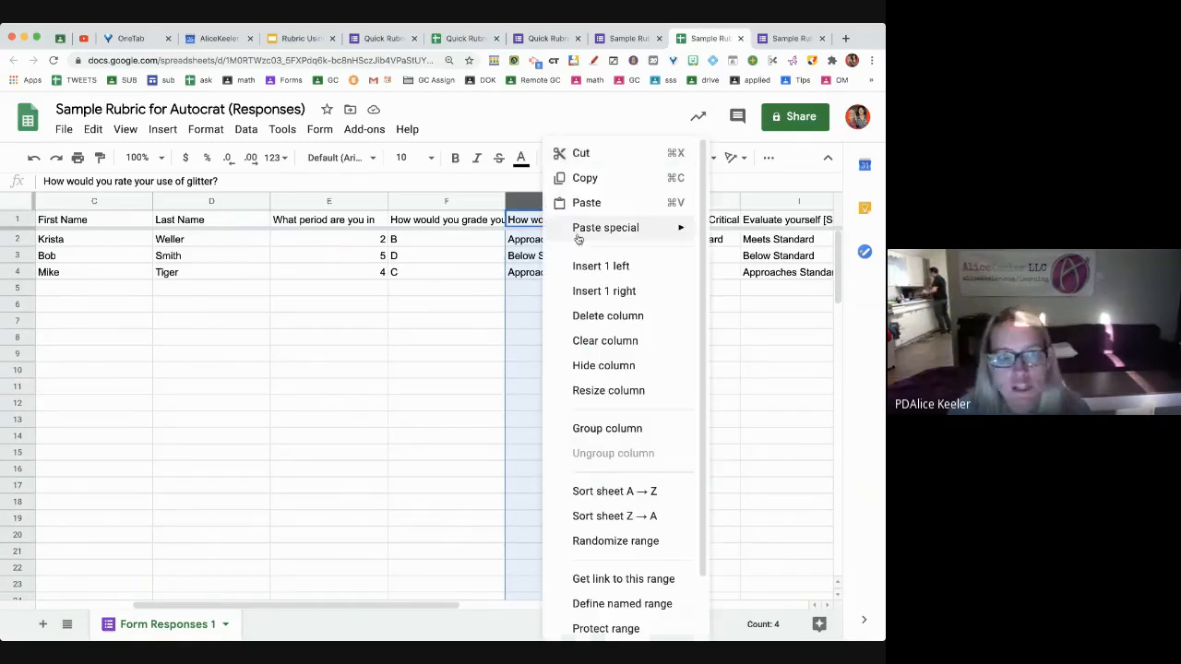
click(590, 268)
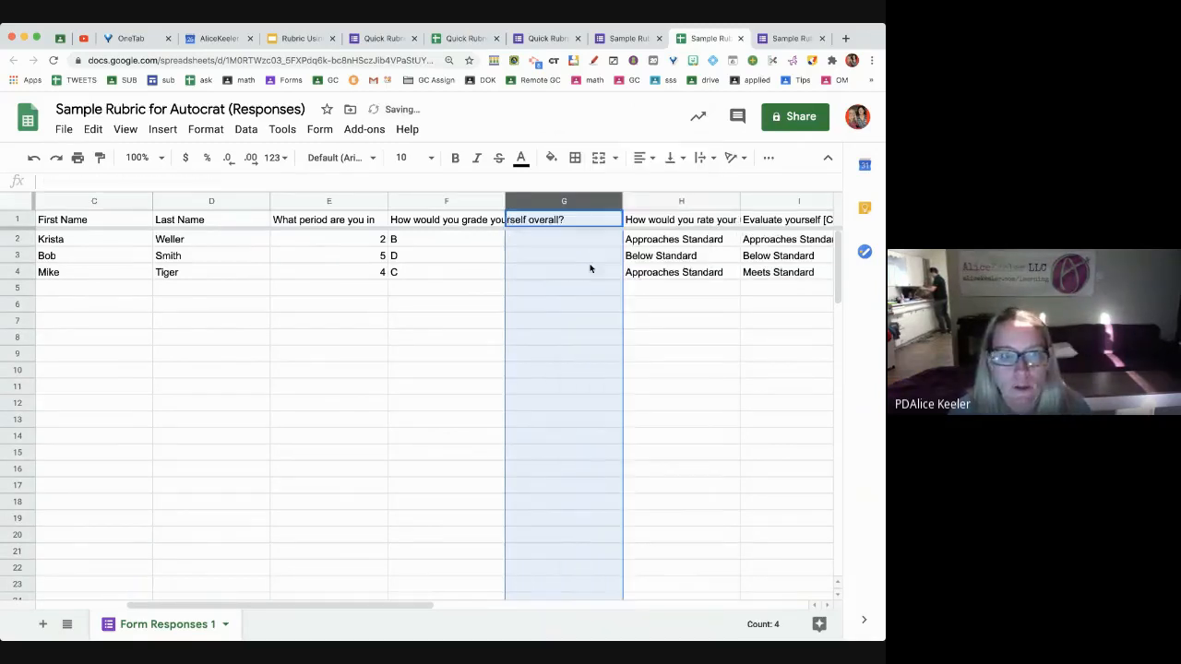
click(551, 157)
click(609, 249)
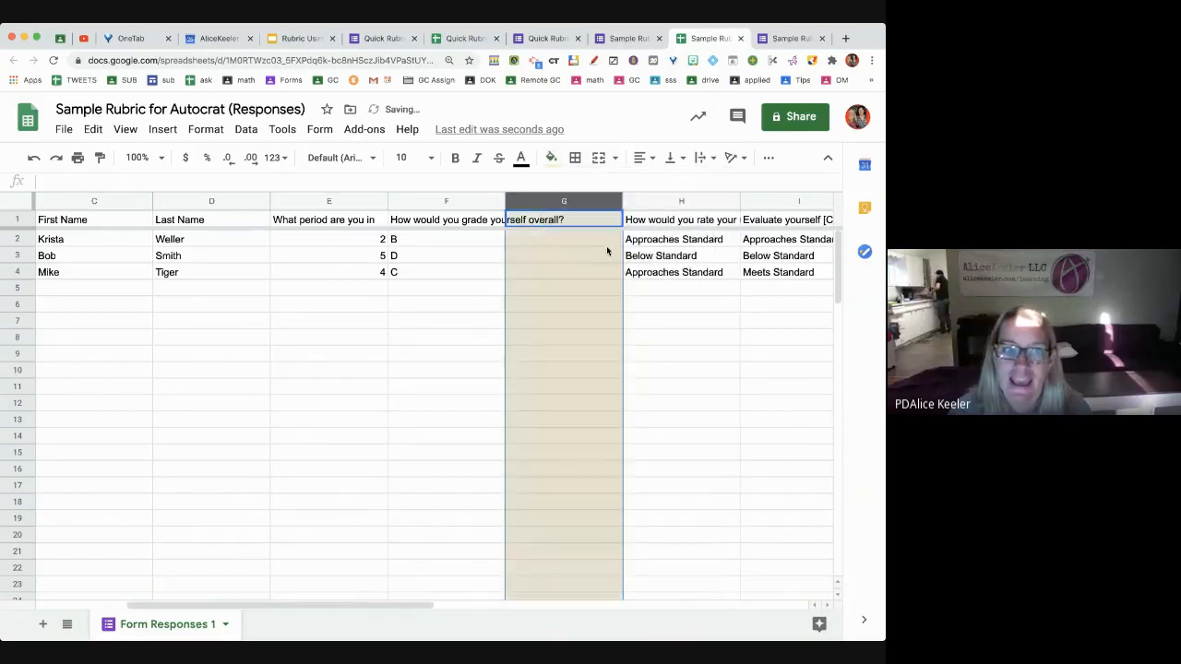
click(558, 221)
text(TE)
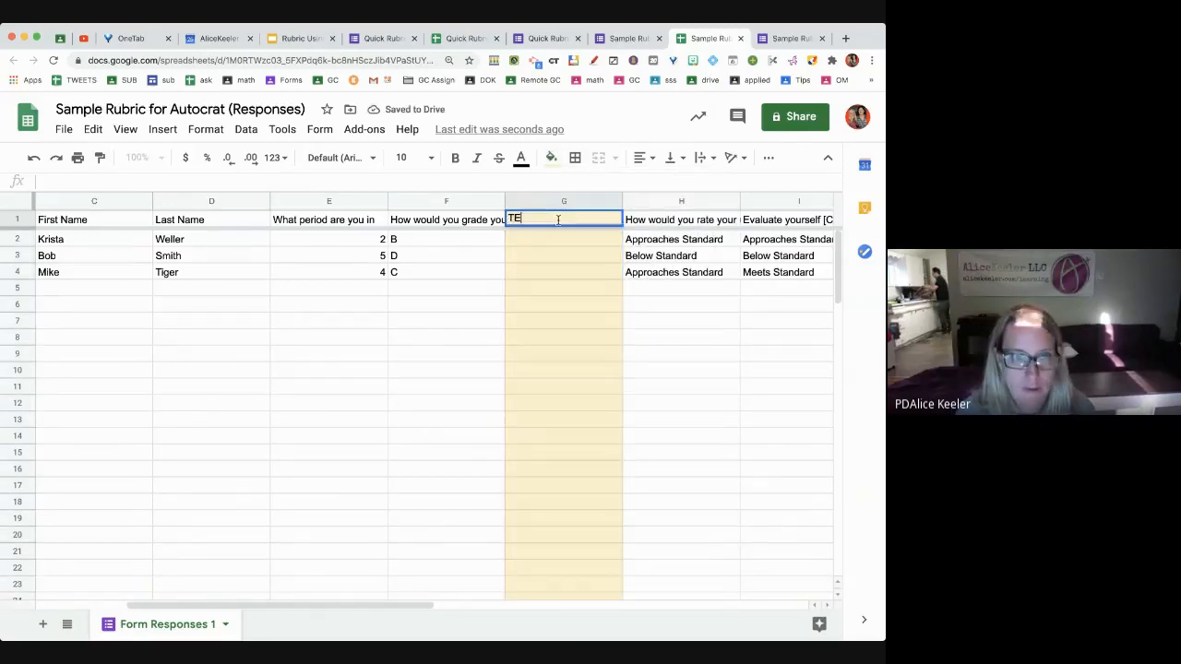
text(ACHER GRADE)
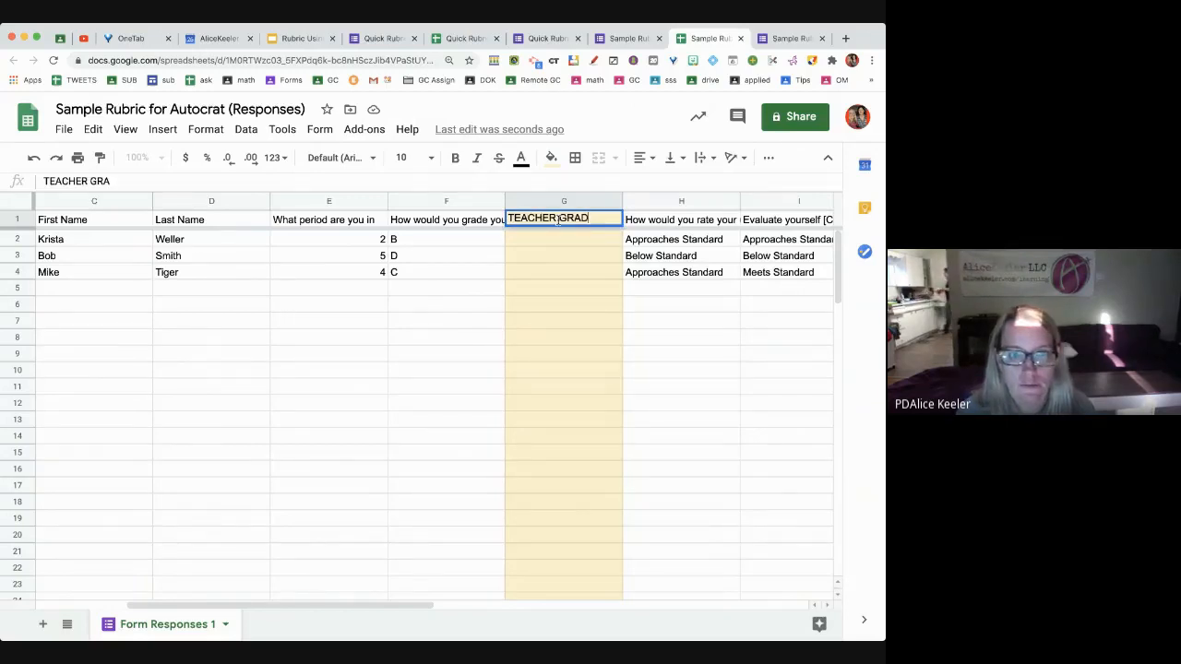
Add a light-yellow TEACHER FEEDBACK column right after TEACHER GRADE
click(645, 200)
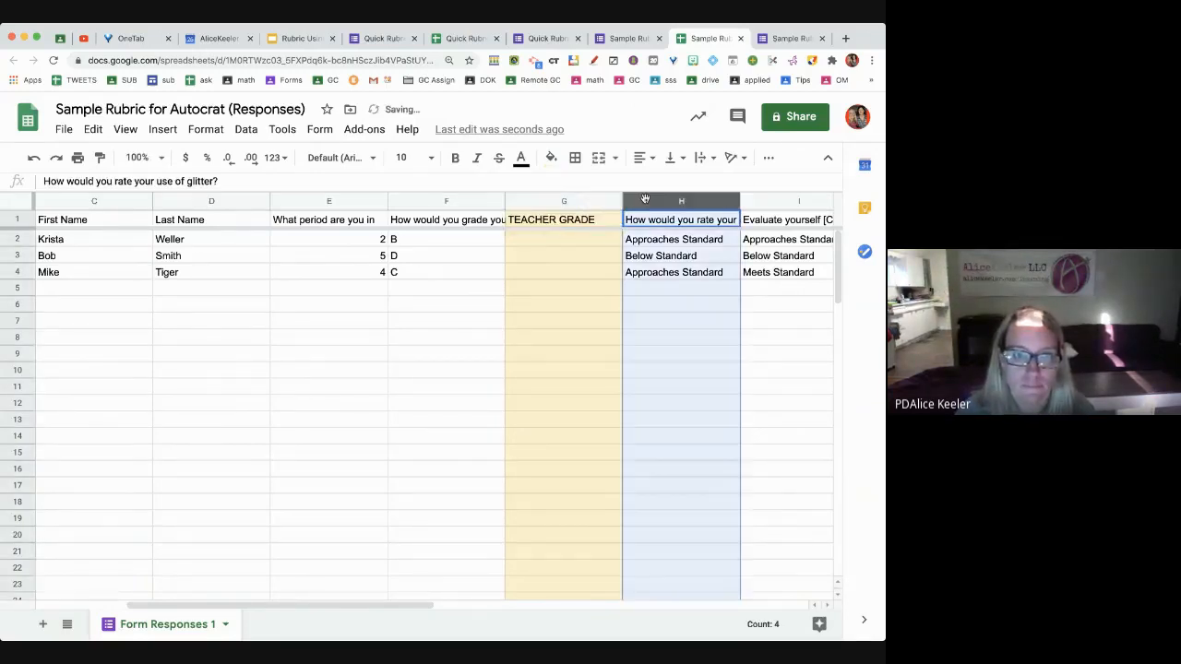
right_click(645, 199)
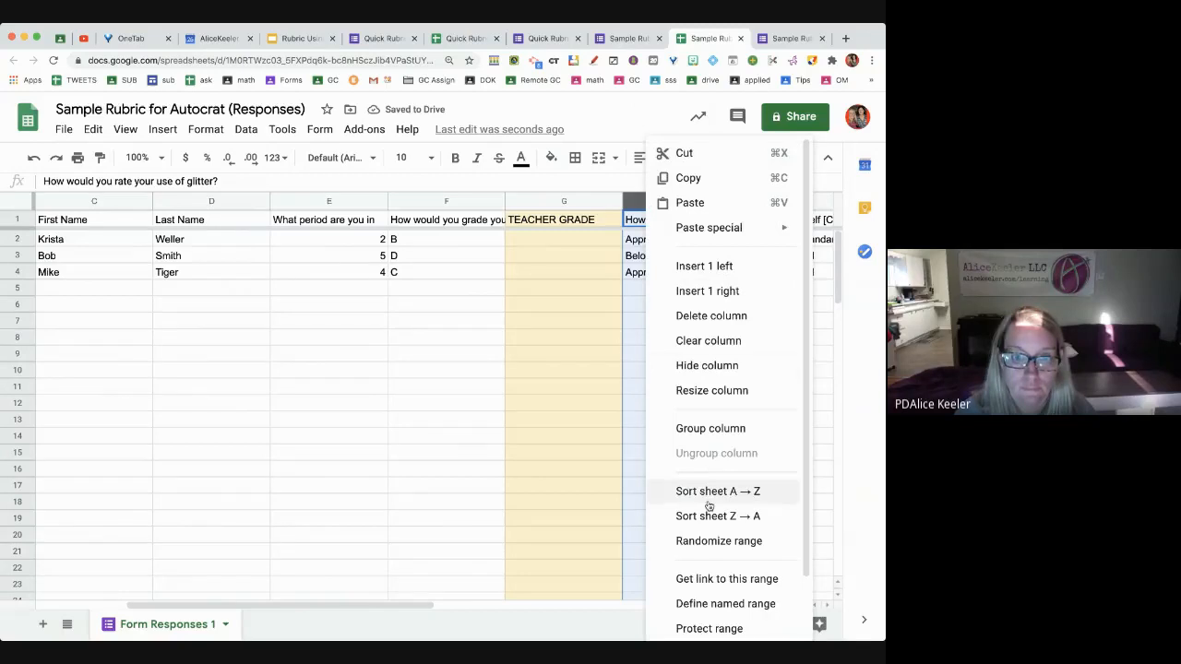
click(705, 267)
text(T)
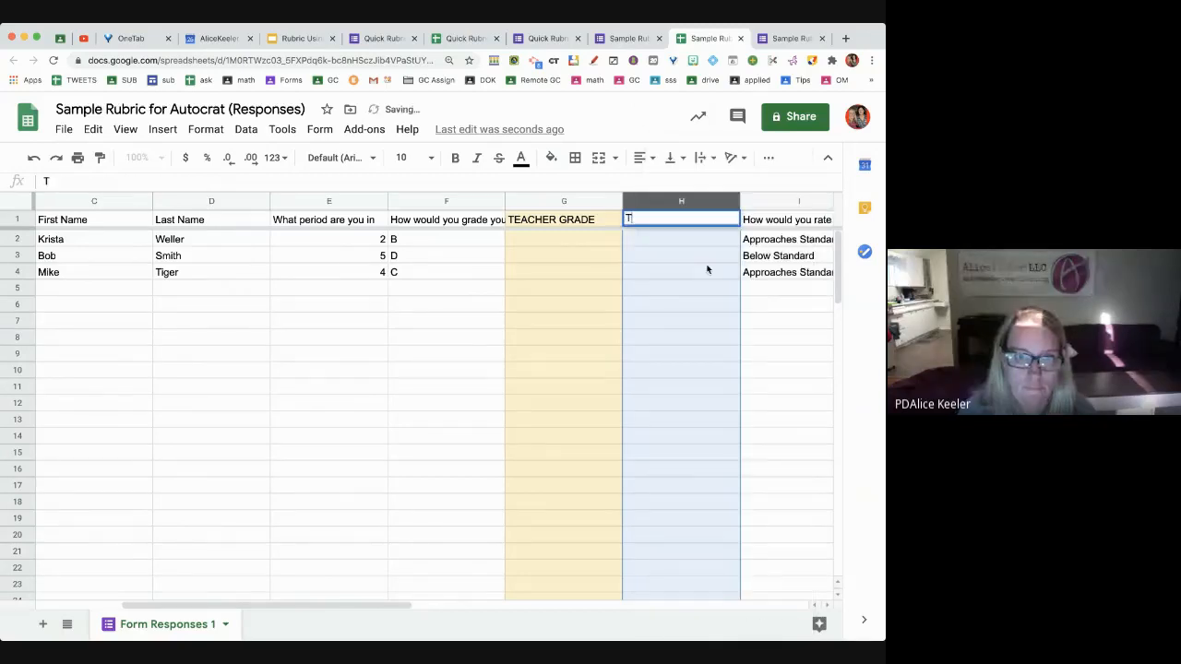
text(EACHER FEEDBACK)
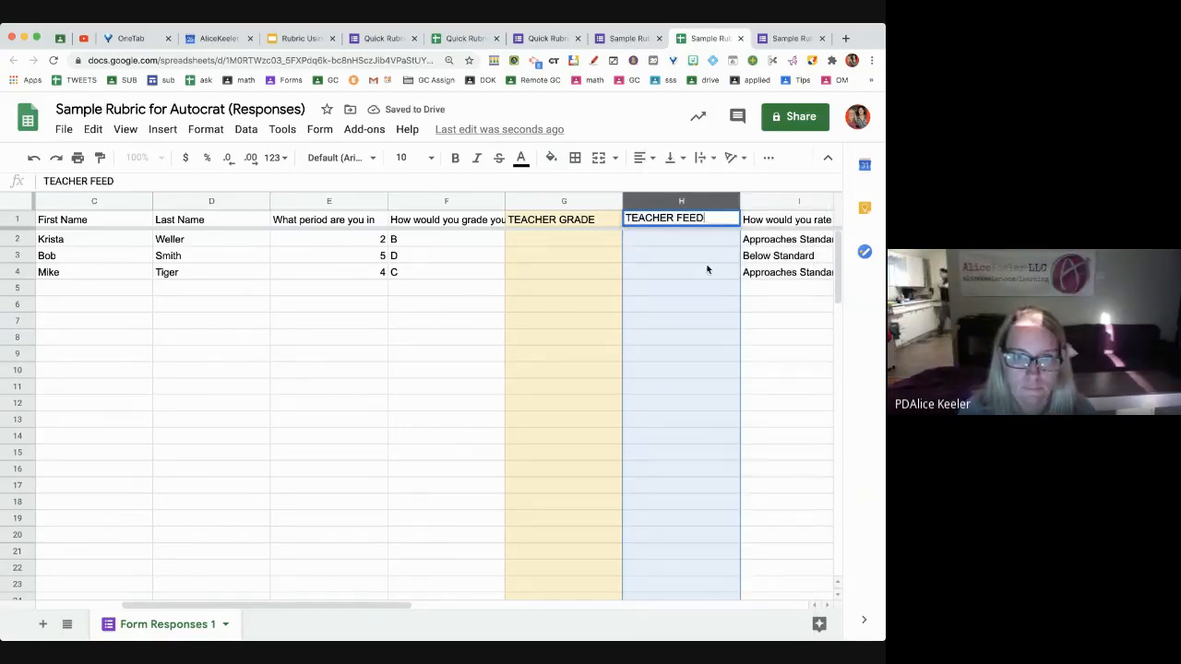
click(710, 323)
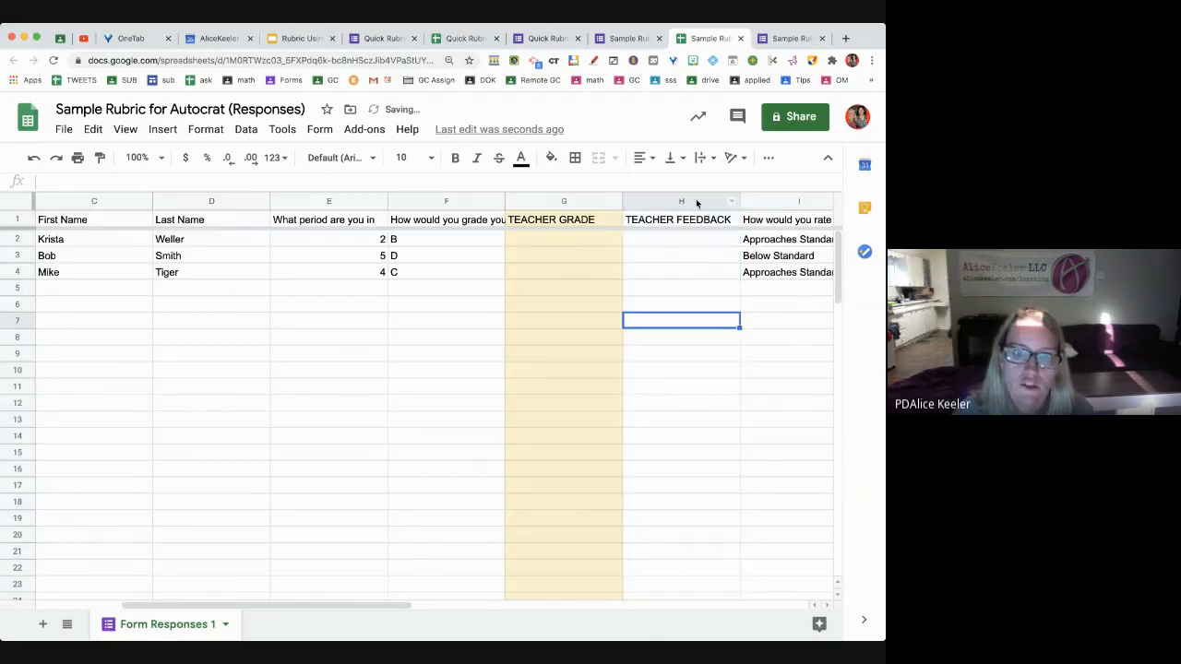
click(681, 201)
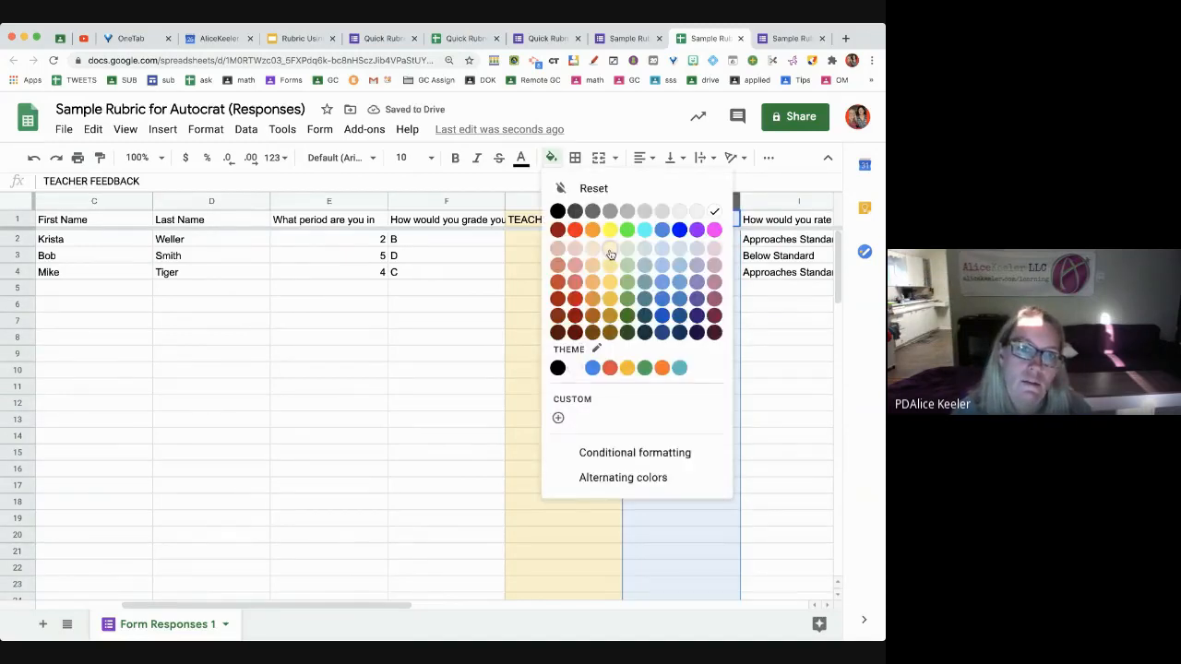
click(609, 248)
click(729, 403)
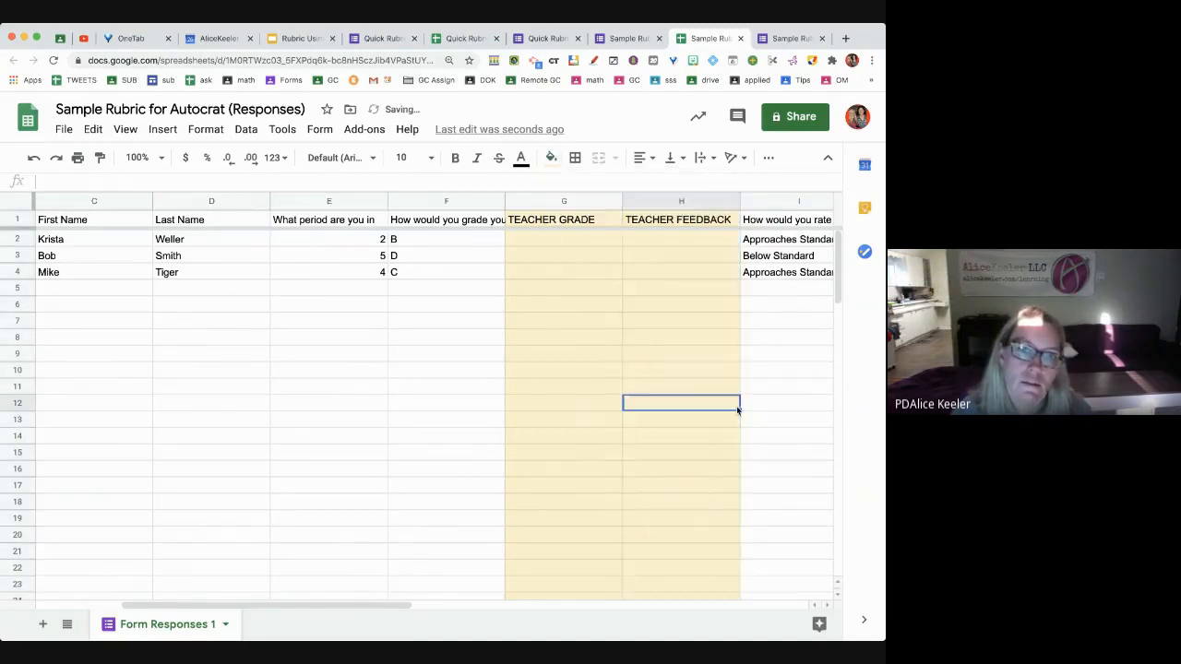
Center the students' self-grades in column F and begin a formula in G2
click(440, 199)
click(646, 159)
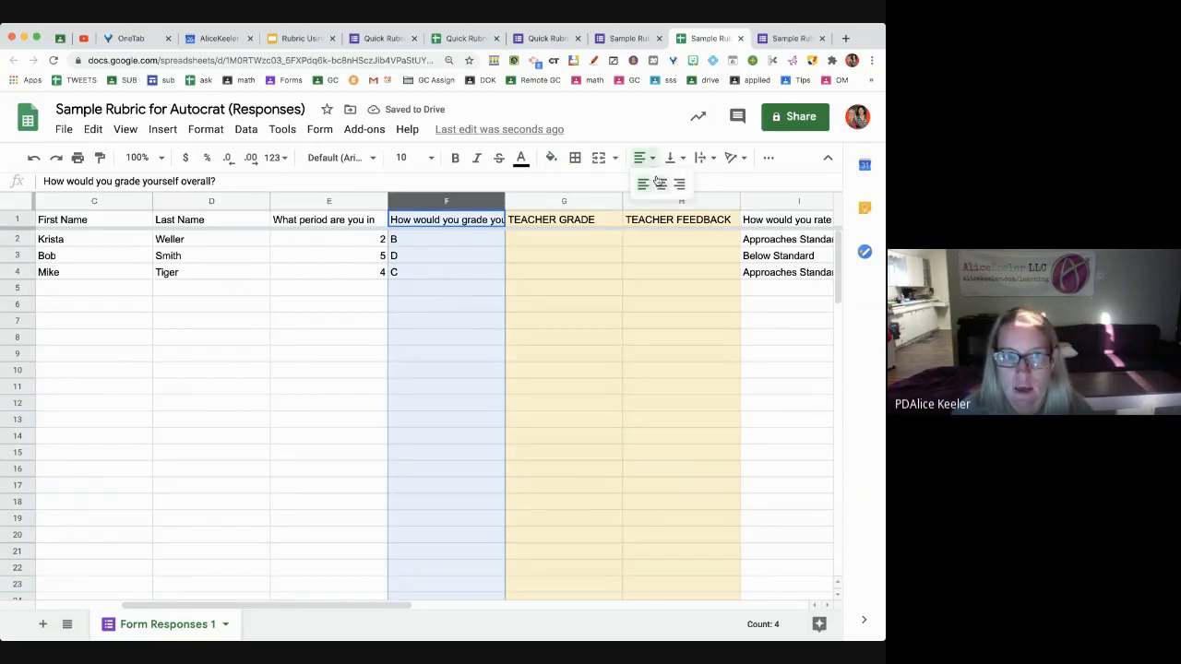
click(660, 184)
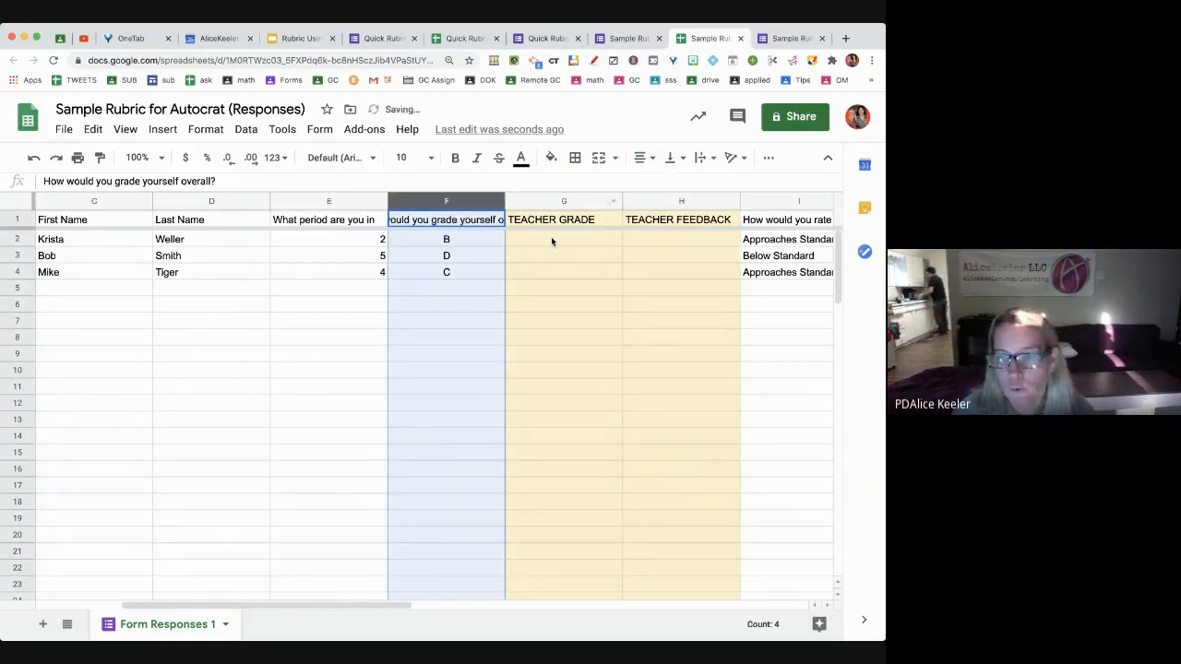
click(551, 242)
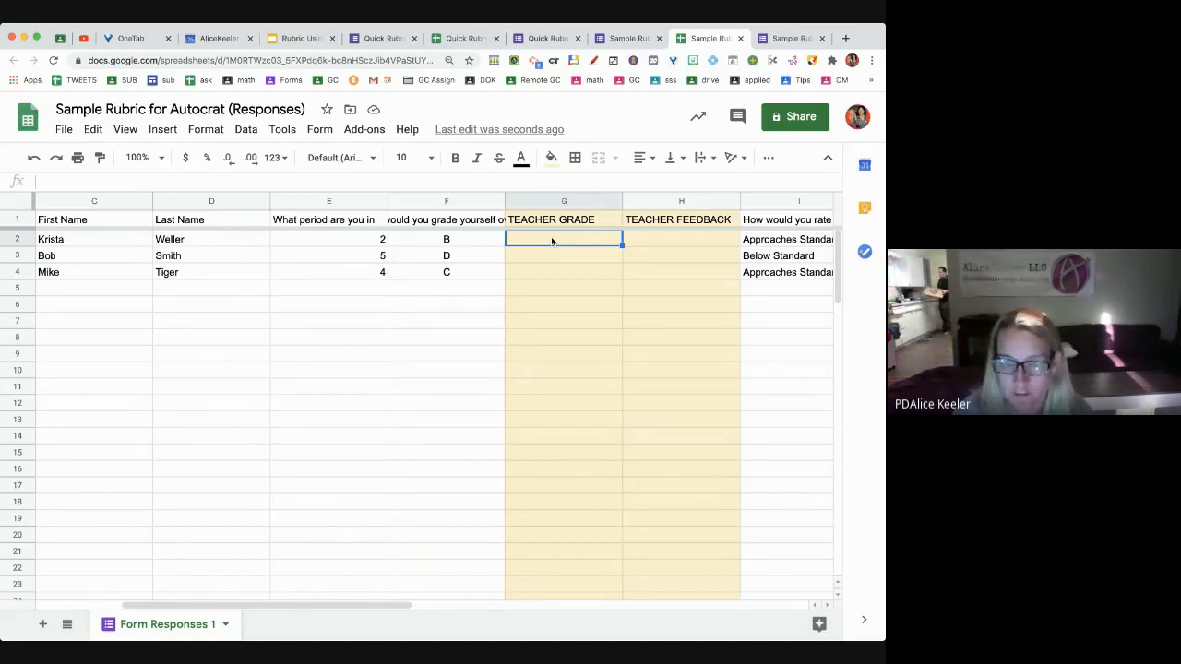
text(=)
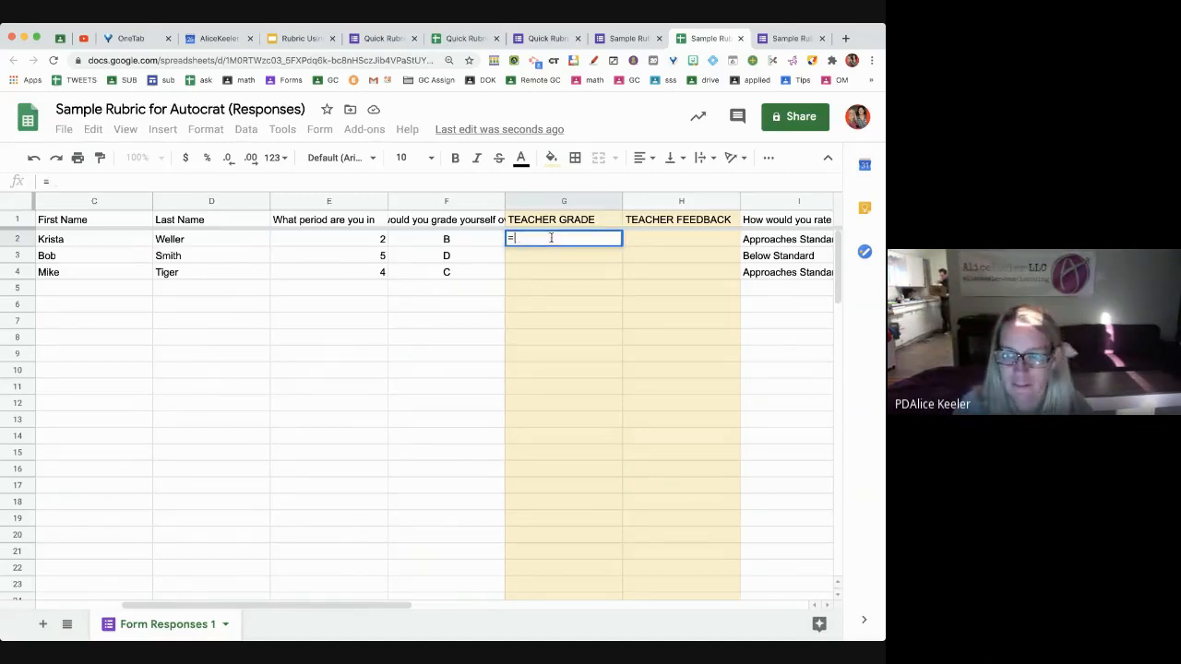
Set G2 to =F2 and fill it down through G4
click(482, 244)
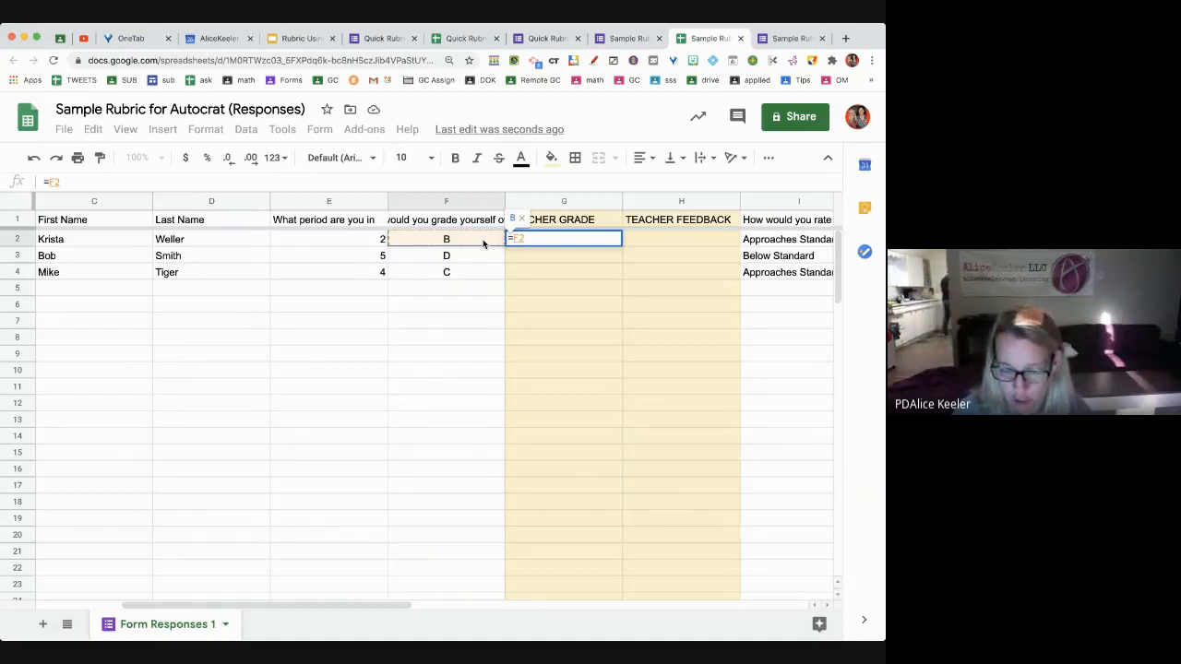
key(Return)
click(556, 244)
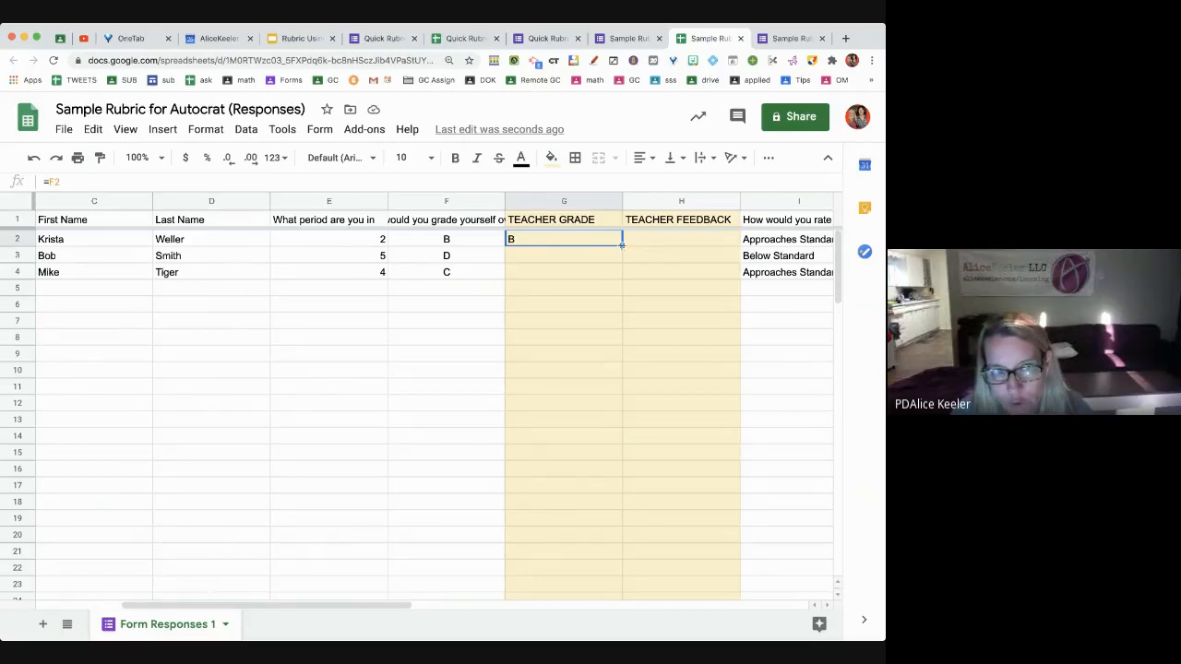
drag(622, 244, 614, 271)
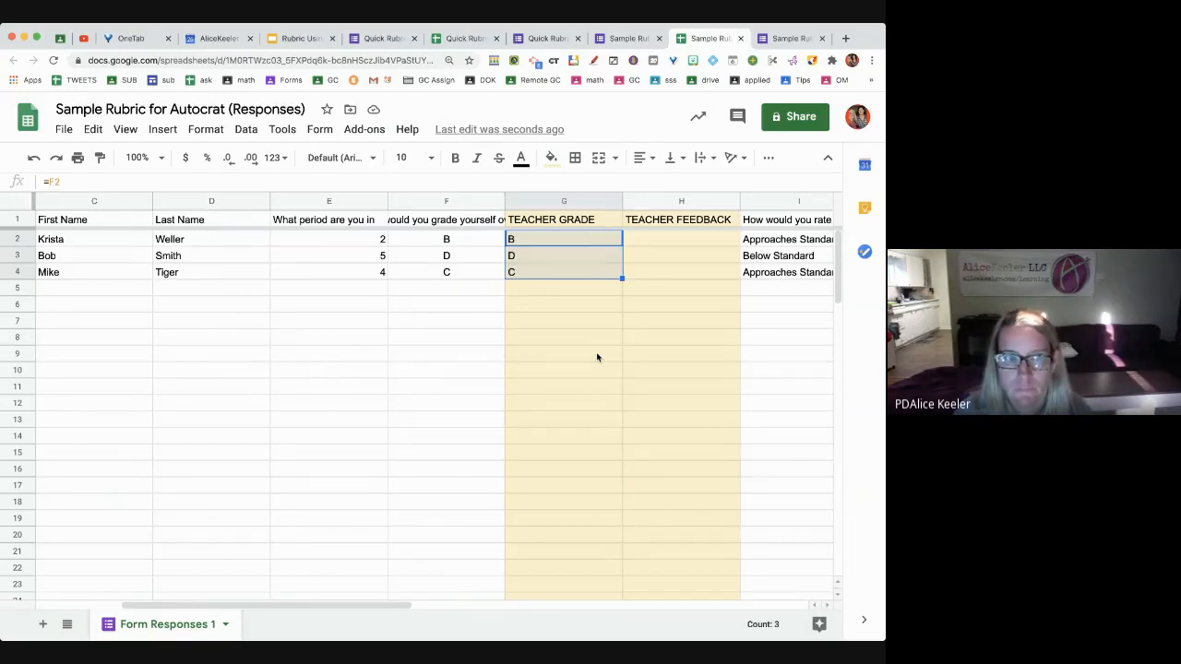
Override G3 with grade C and feedback 'I think you deserved a C'
click(574, 261)
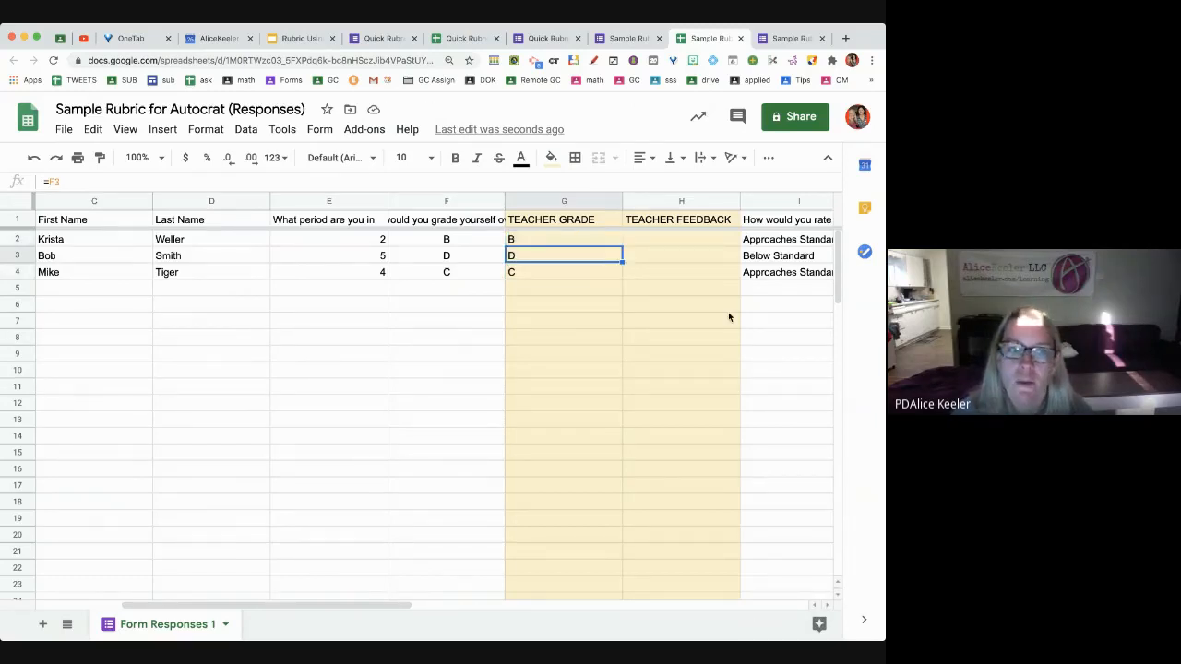
text(C)
key(Tab)
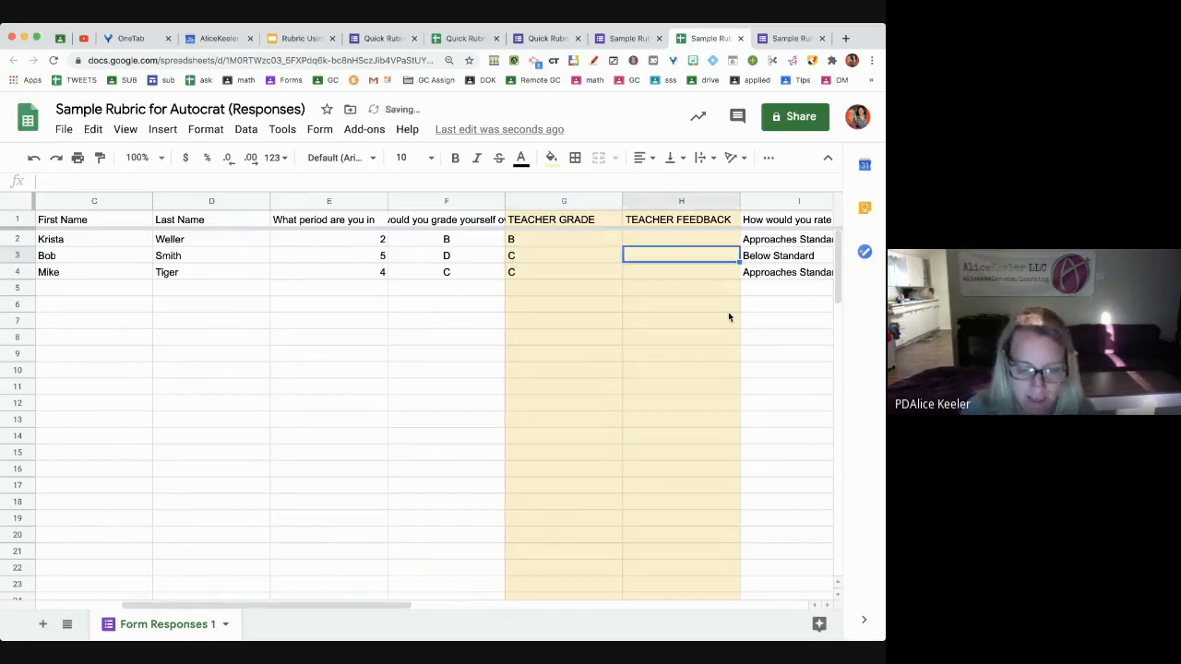
text(I think you de)
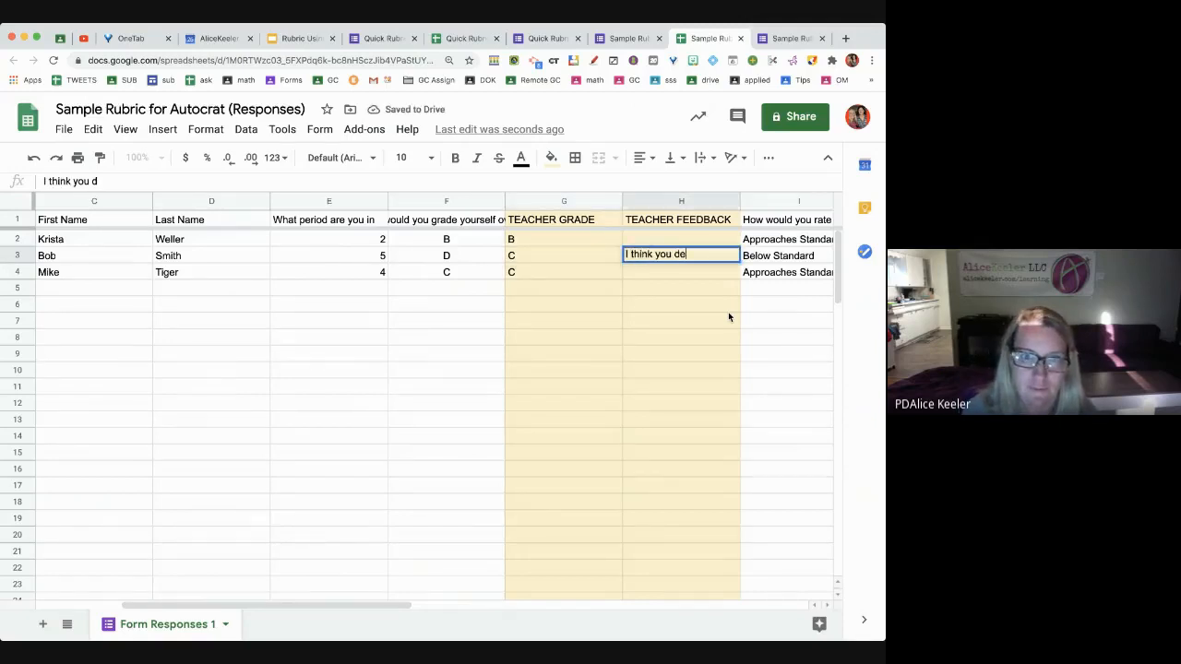
text(served a C)
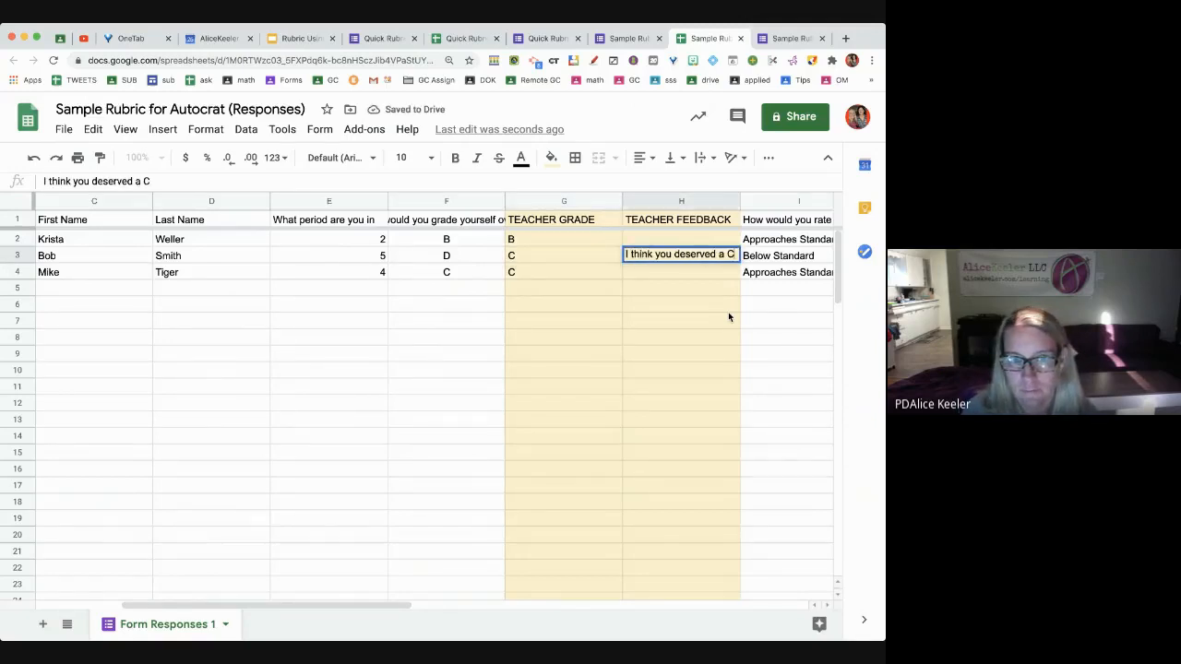
key(Return)
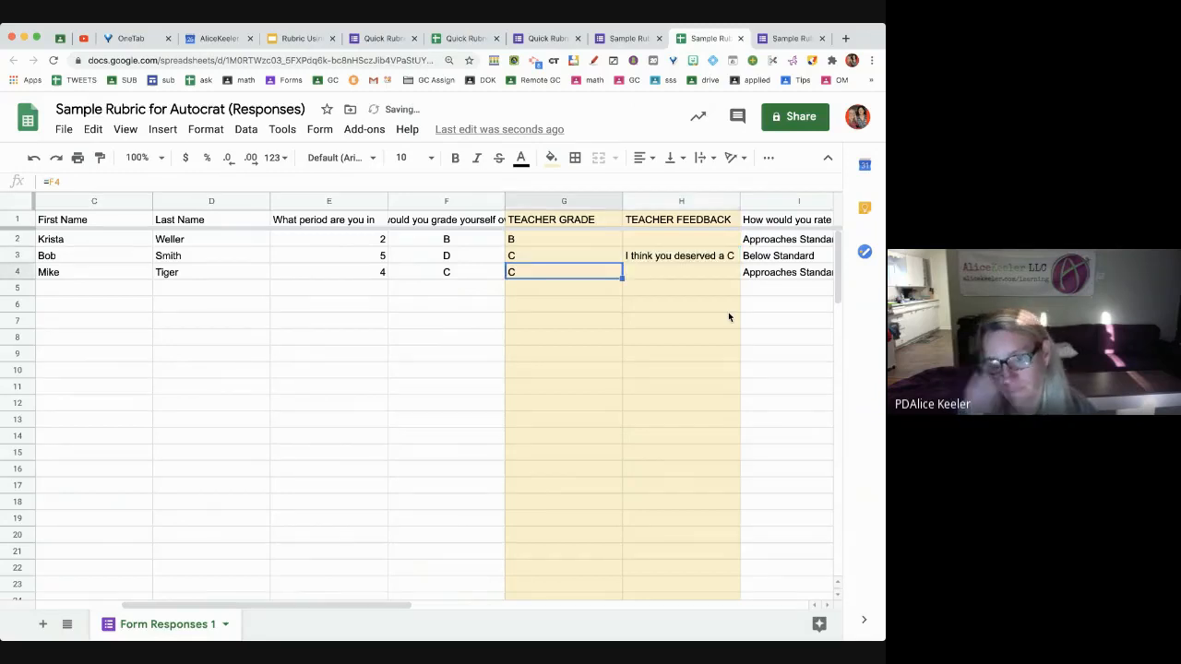
Enter 'I agree' as feedback for the first and third students
click(706, 241)
text(I agree)
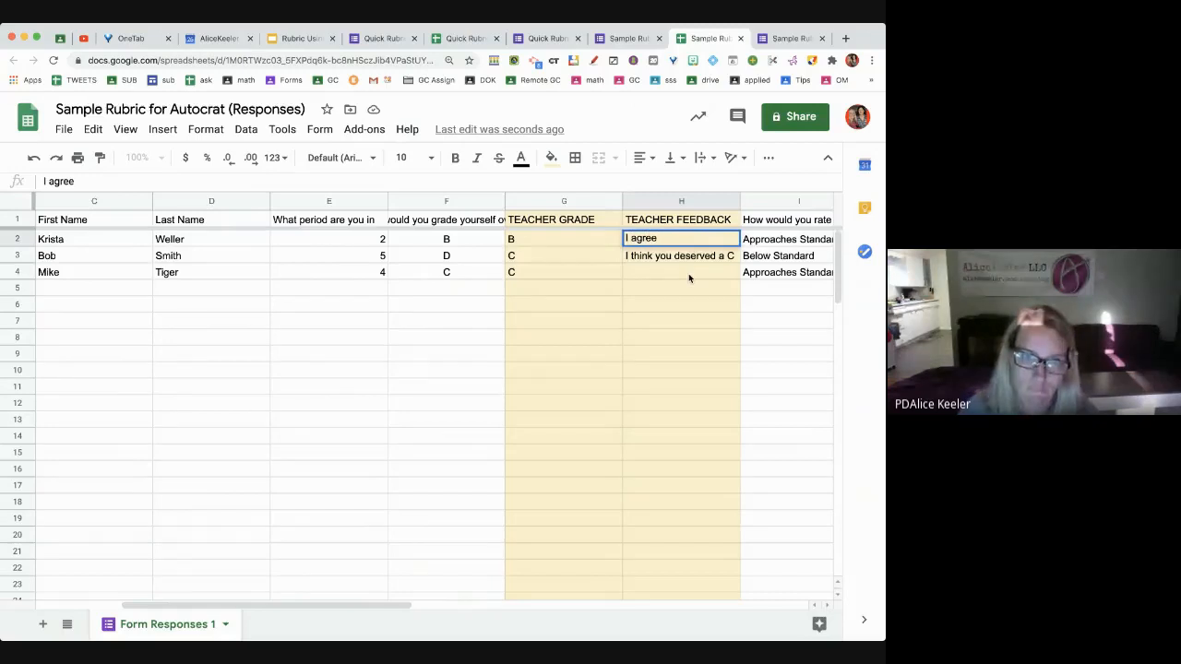
click(689, 273)
text(I agree)
key(Return)
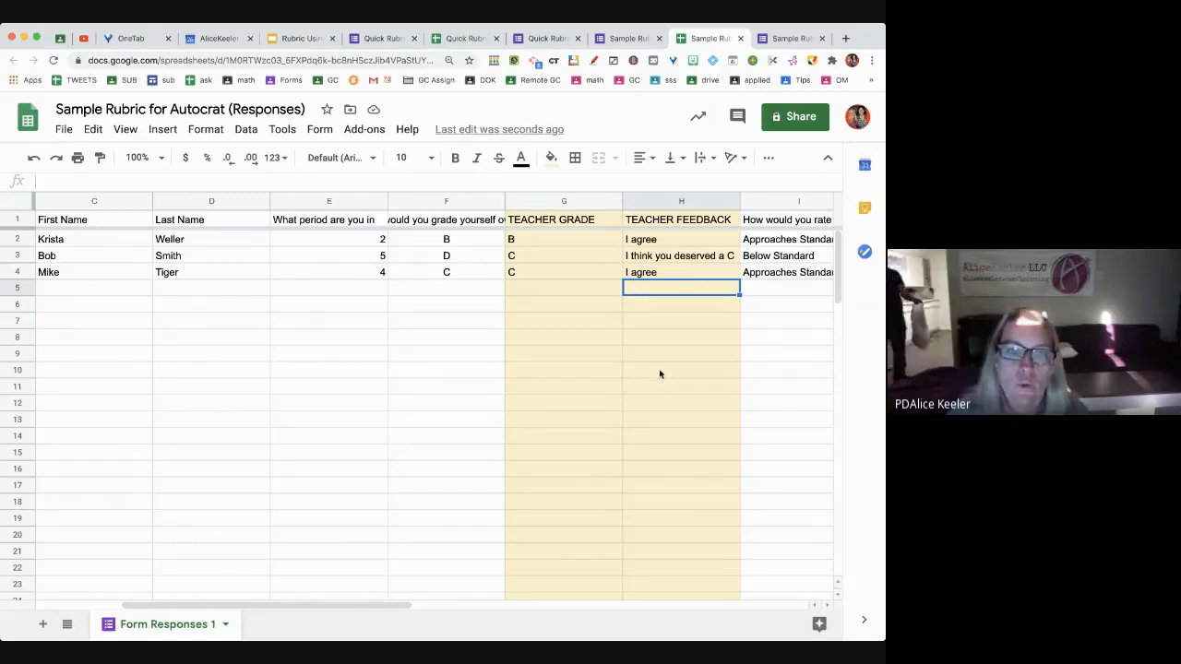
Insert a light-yellow column J before the Critical Thinking ratings
scroll(660, 374, right, 1)
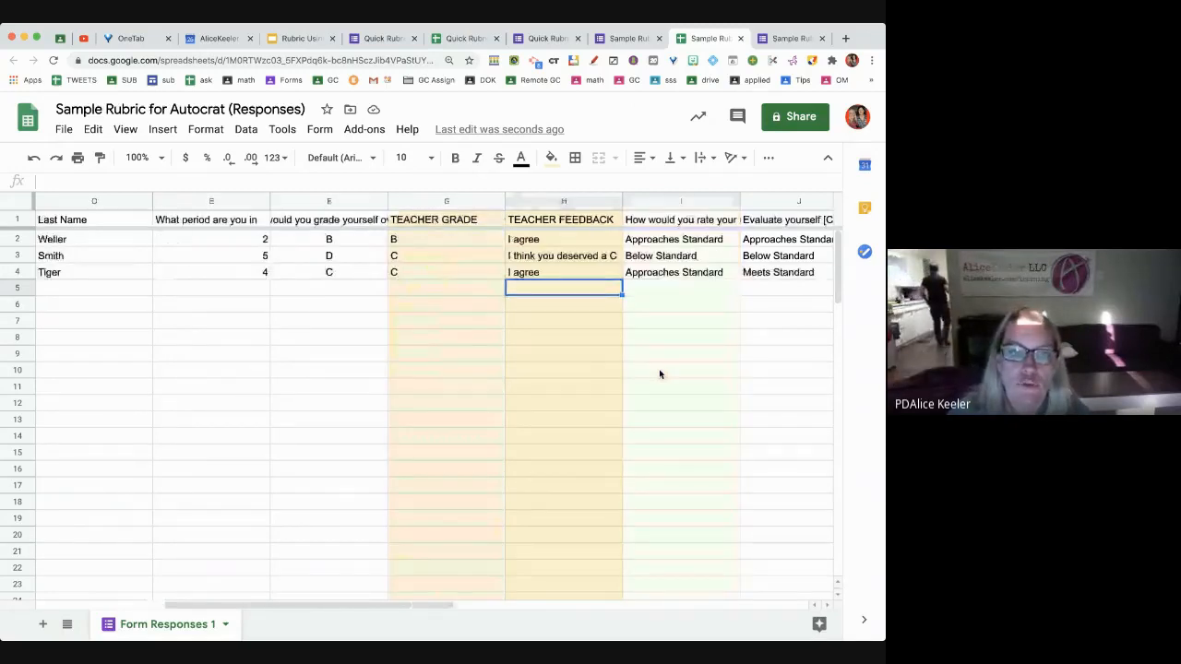
scroll(660, 370, right, 1)
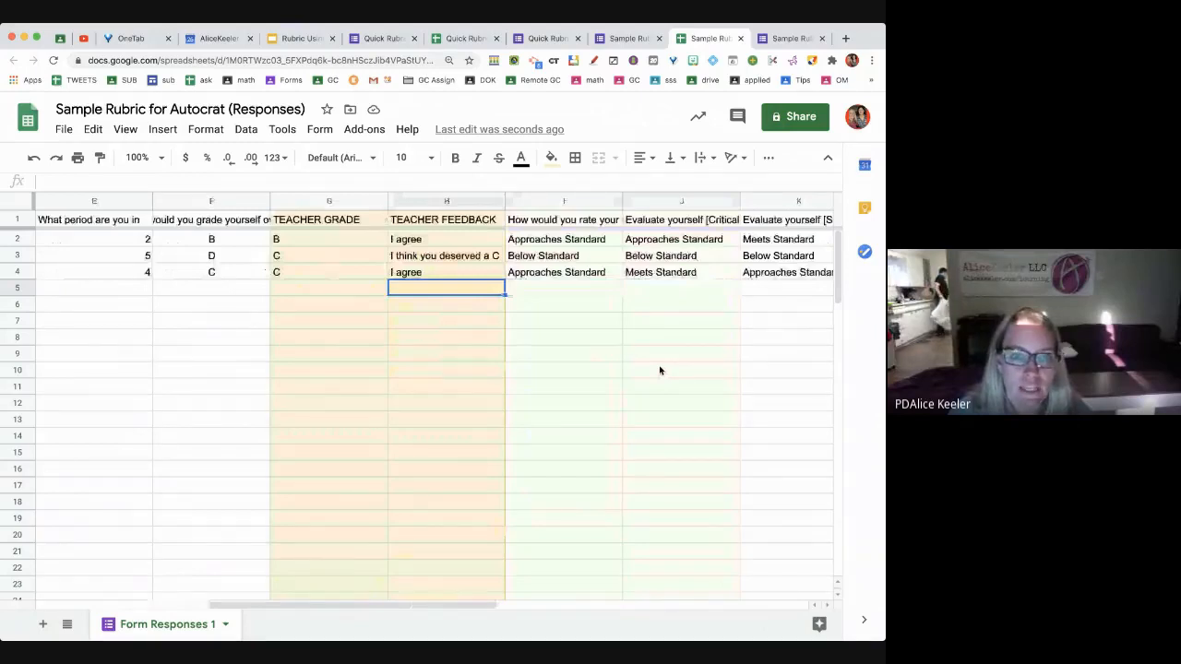
click(604, 219)
click(658, 202)
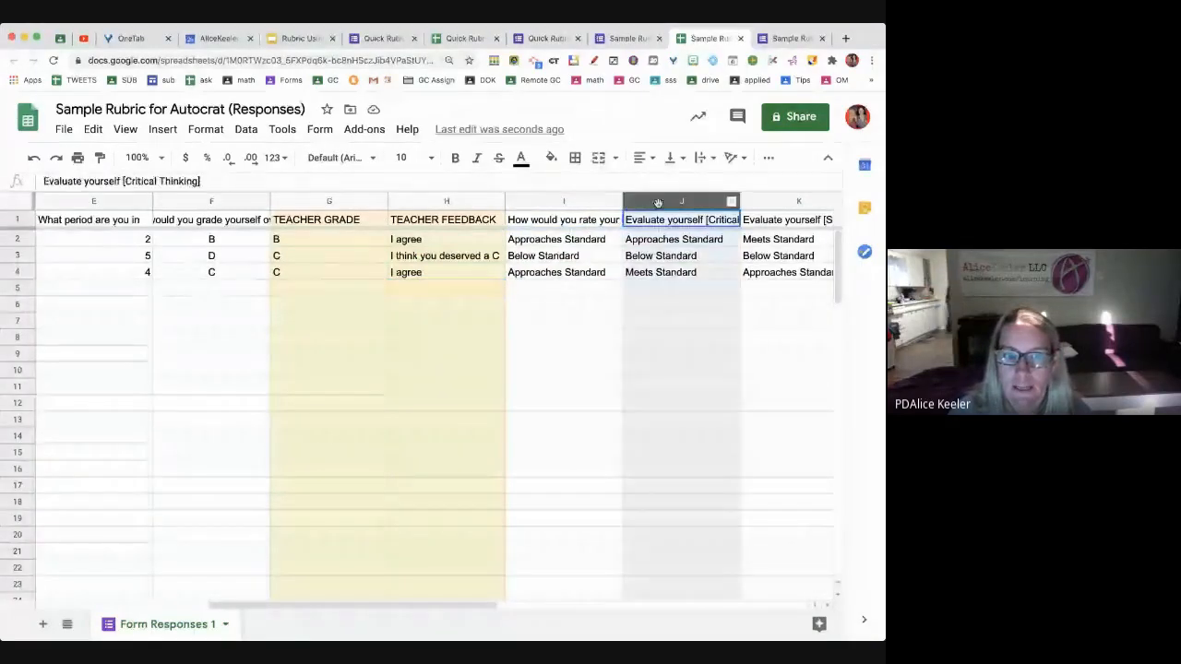
right_click(658, 202)
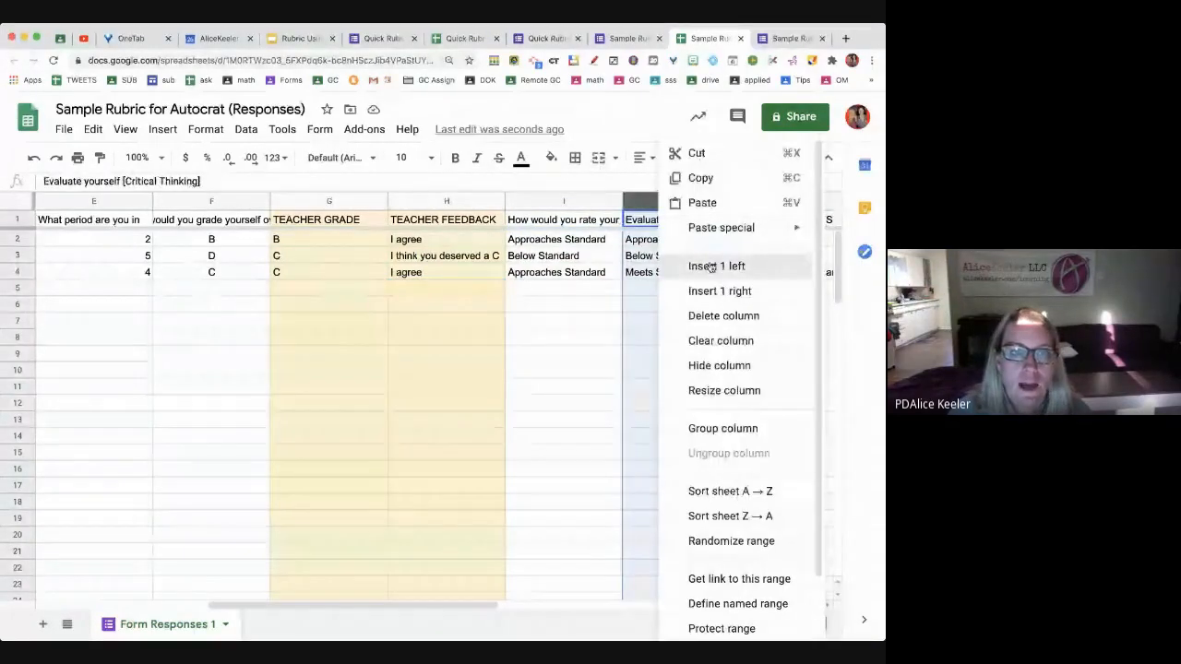
click(711, 266)
click(551, 157)
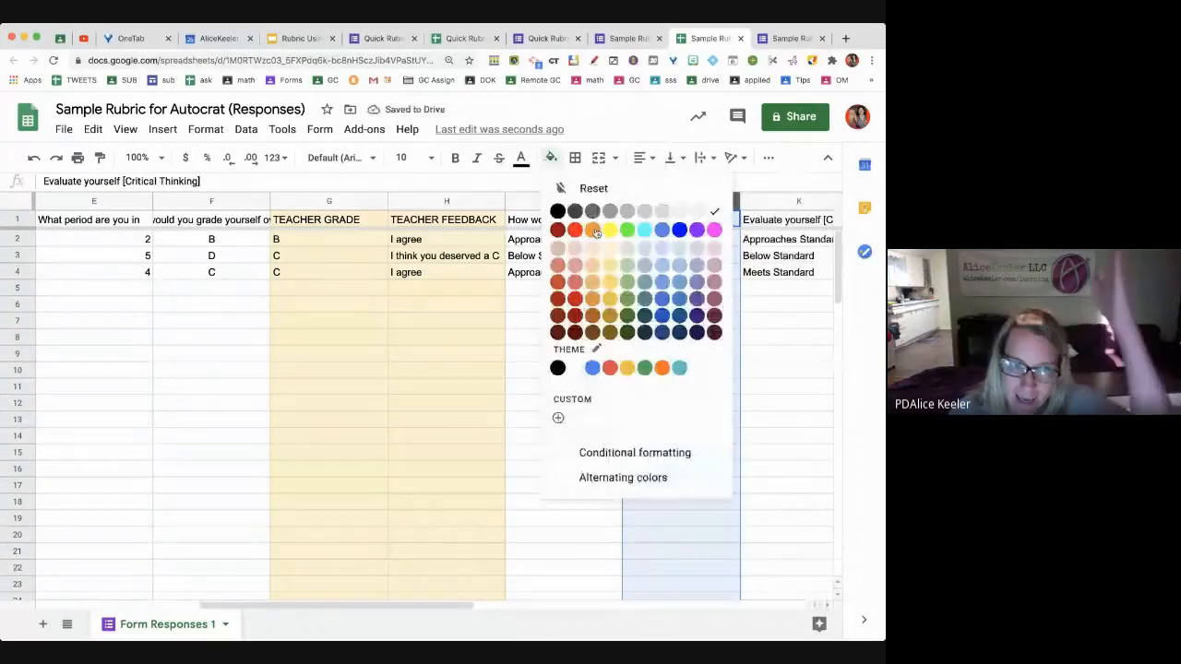
click(610, 248)
Enter =I2 in J2 and fill it down to J4
click(655, 242)
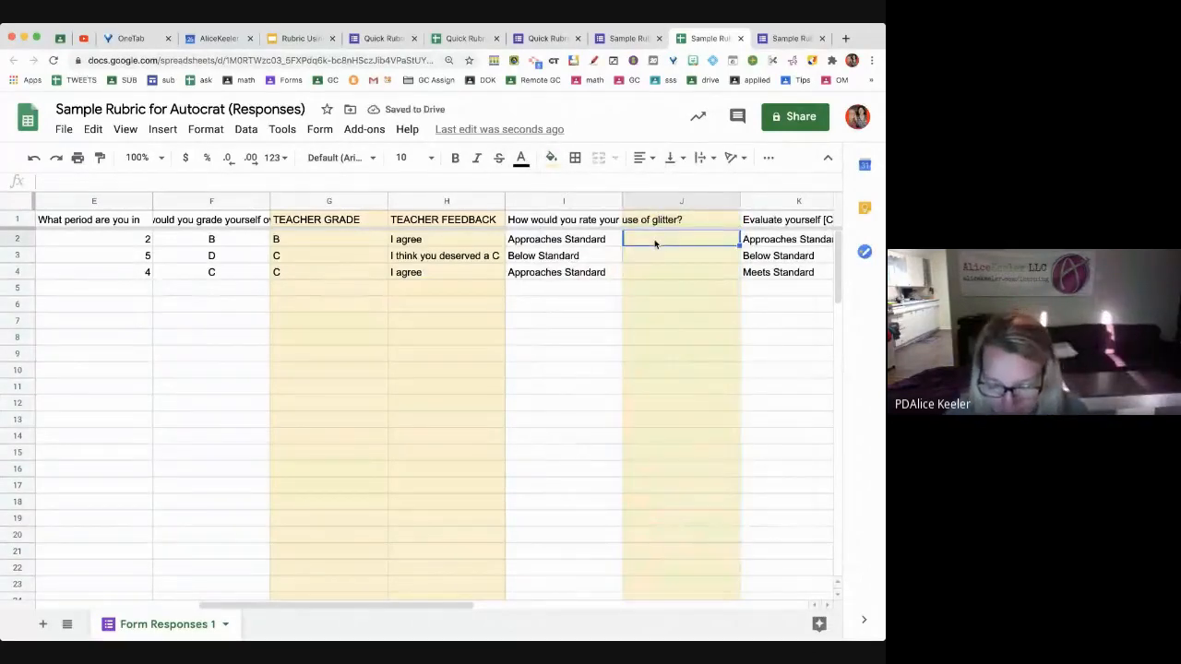
text(=)
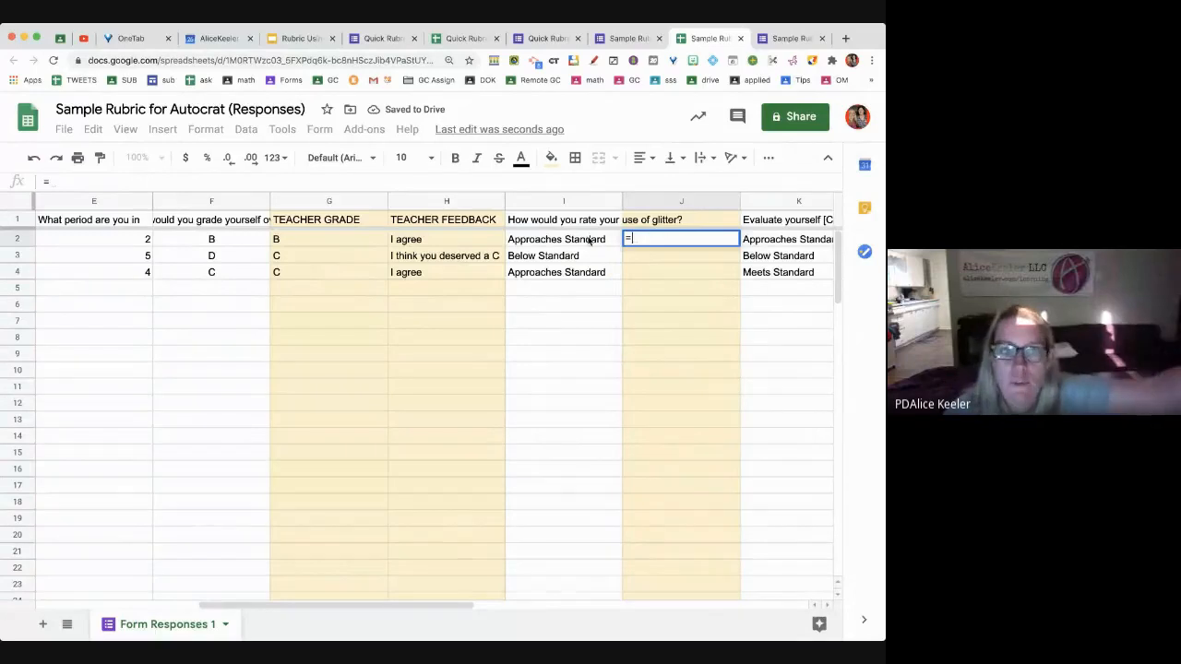
click(589, 240)
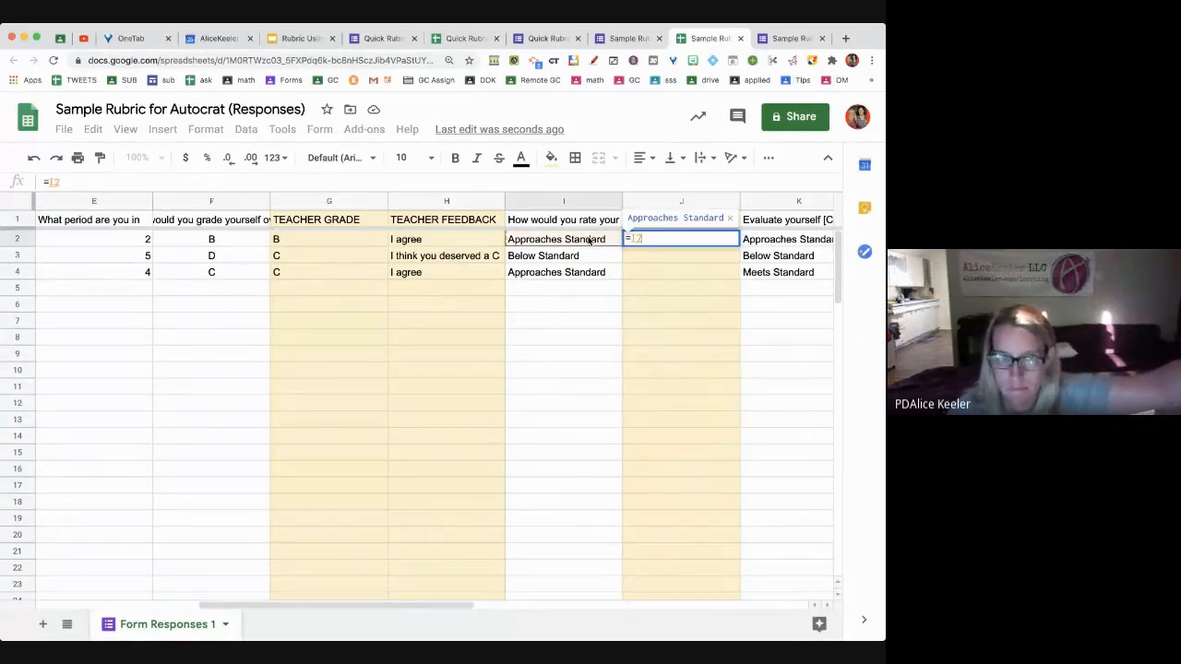
key(Return)
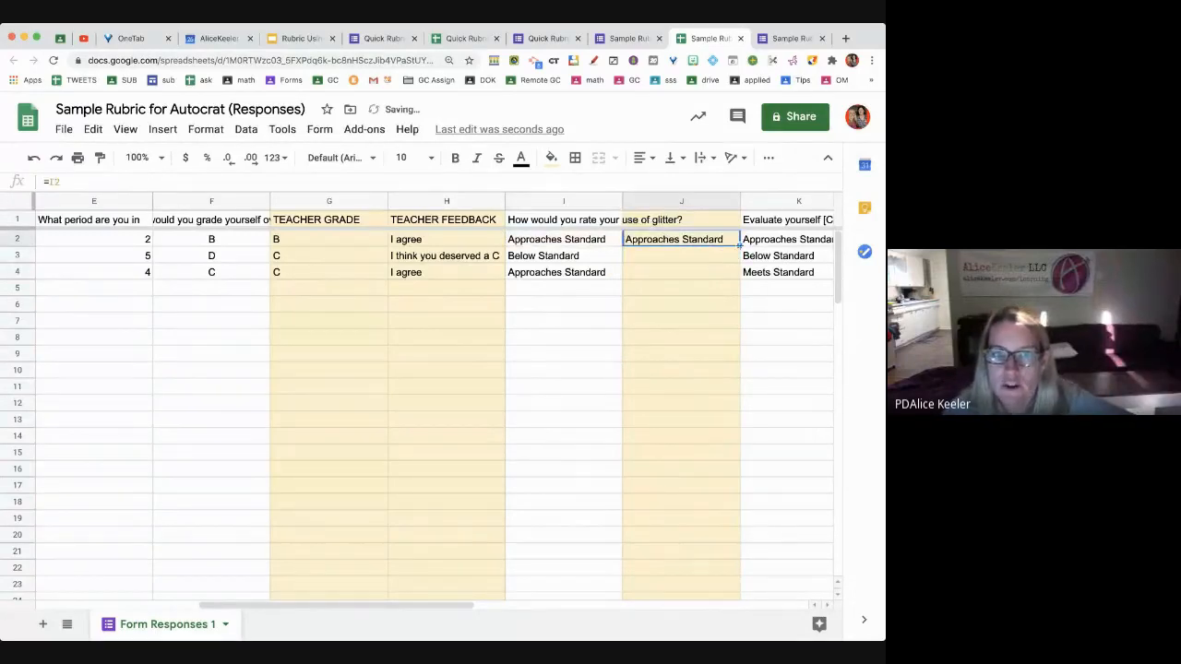
drag(739, 244, 738, 274)
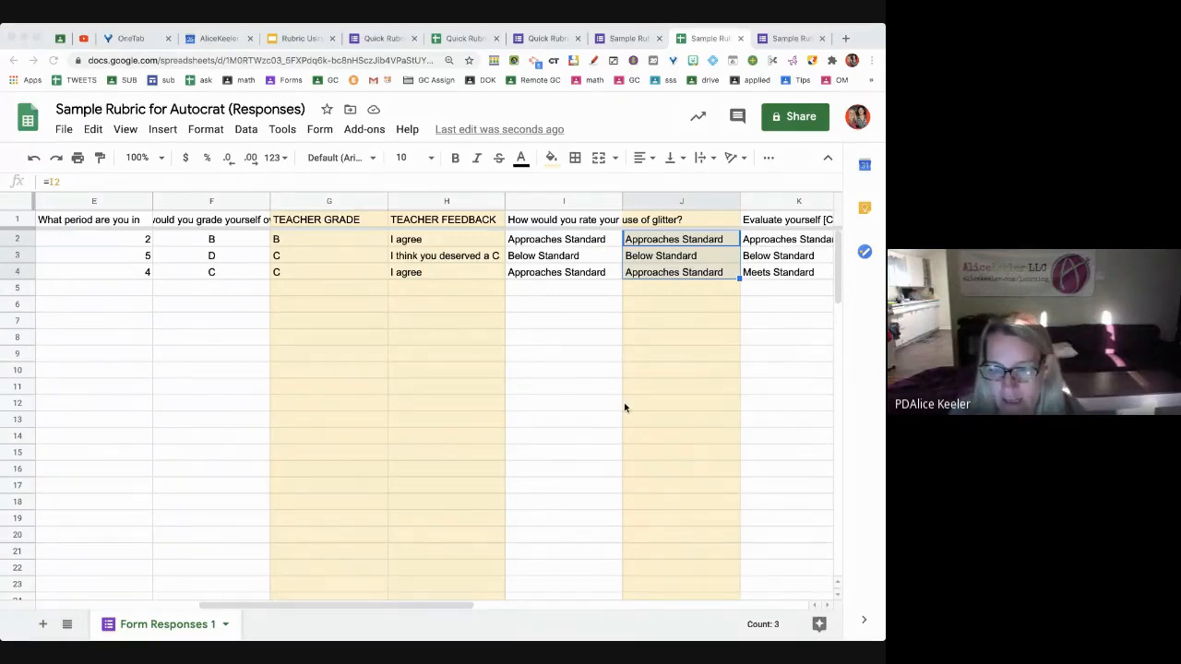
Insert light-yellow column L with =K2 filled down to row 4
scroll(624, 407, right, 1)
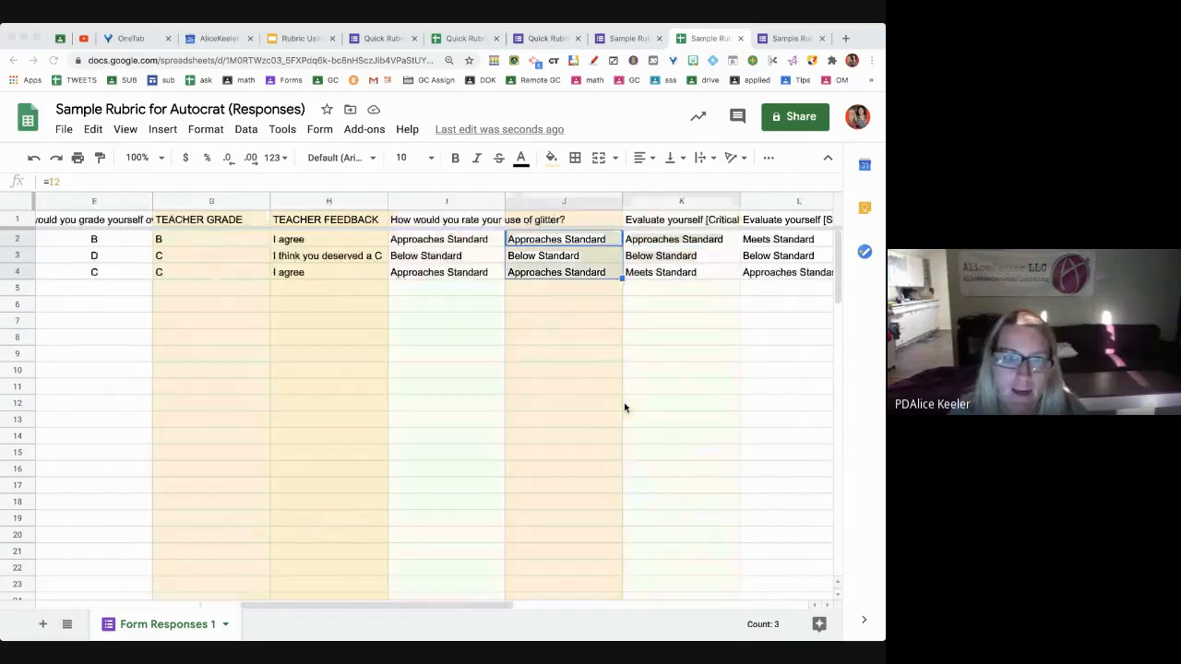
scroll(624, 407, right, 1)
click(651, 201)
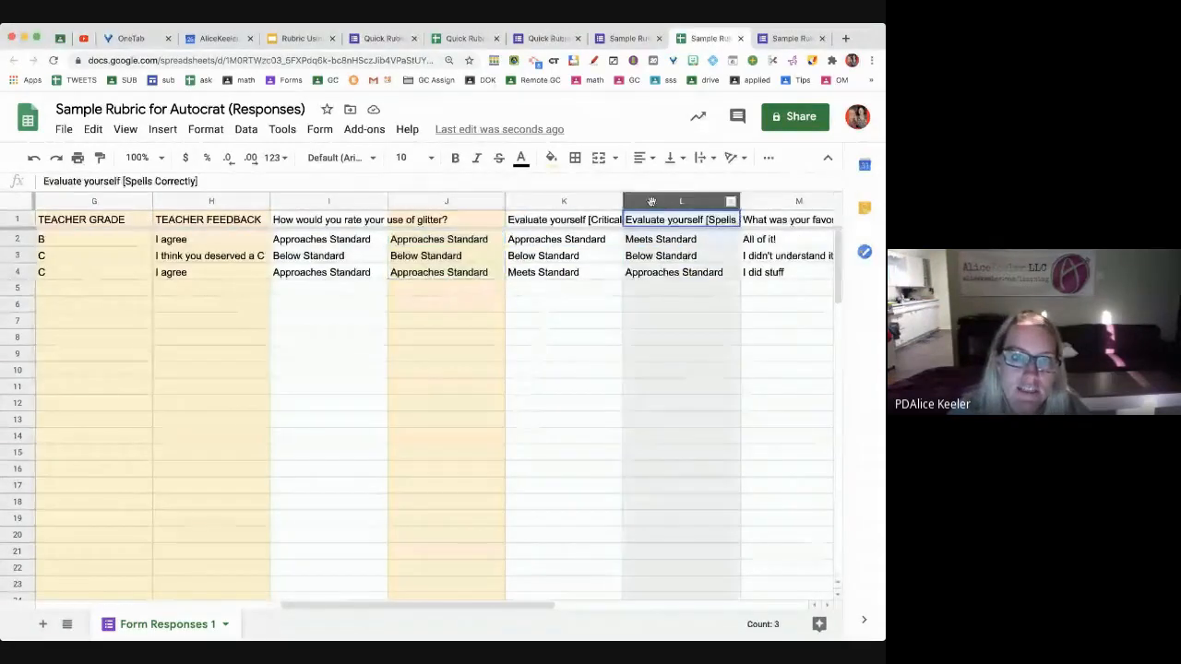
right_click(651, 202)
click(702, 266)
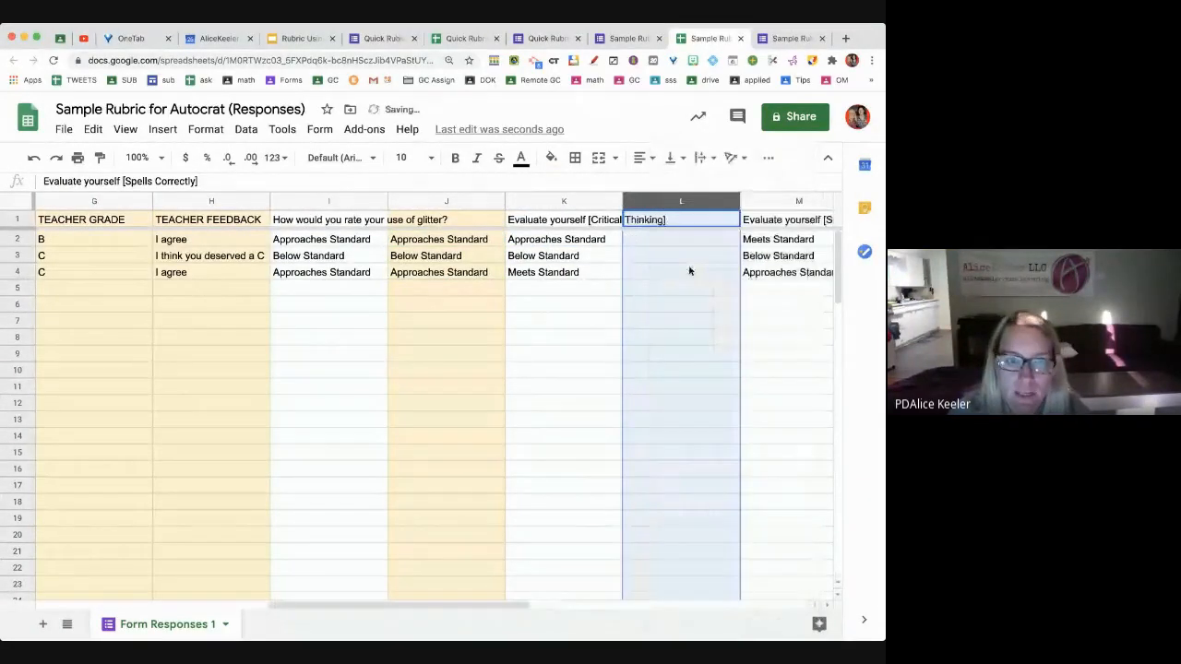
click(550, 158)
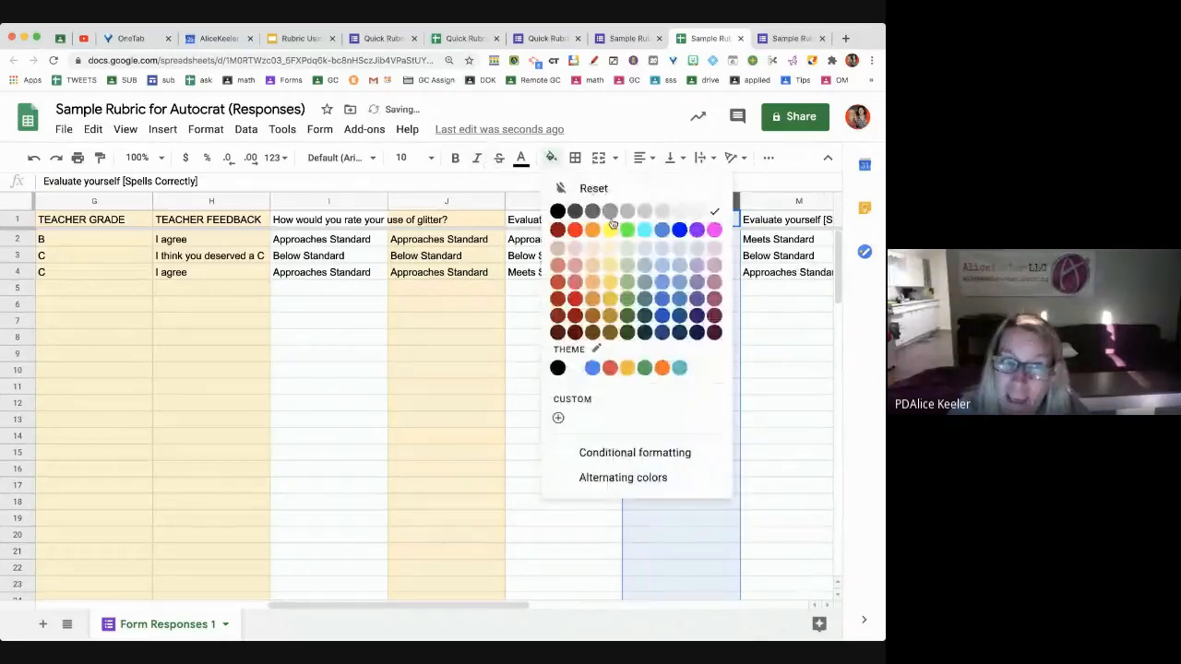
click(610, 248)
click(652, 240)
text(=)
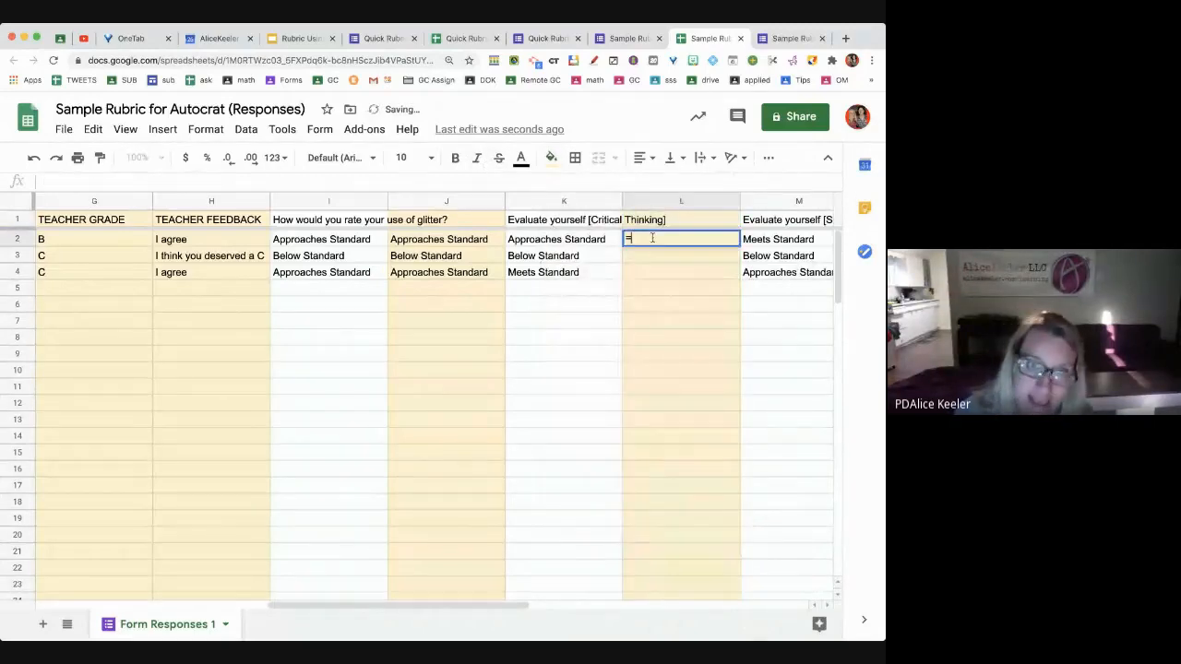
click(604, 241)
key(Return)
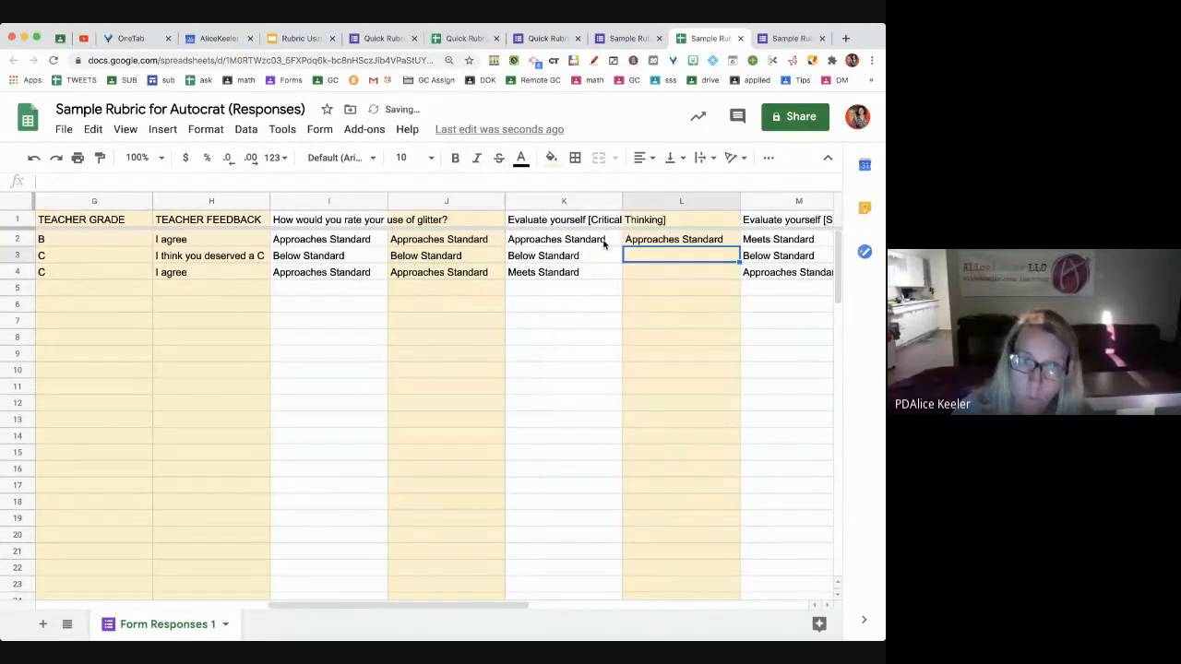
click(705, 245)
drag(739, 247, 738, 275)
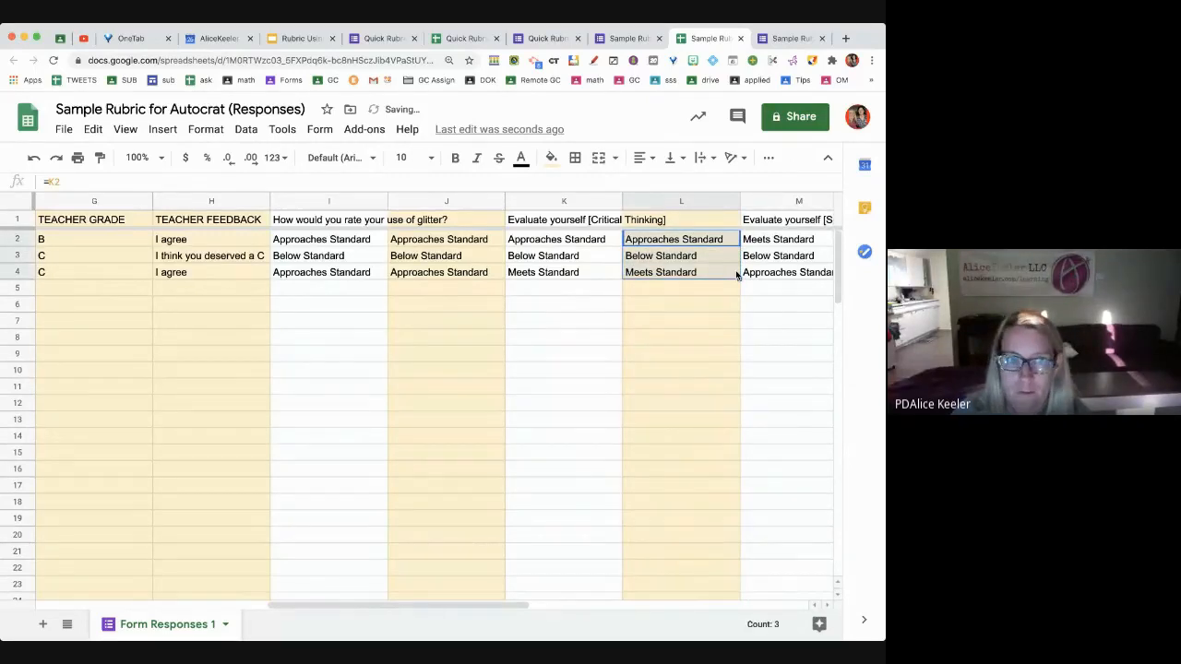
Insert light-yellow column N with =M2 filled down to row 4
scroll(710, 240, right, 4)
click(680, 200)
right_click(680, 200)
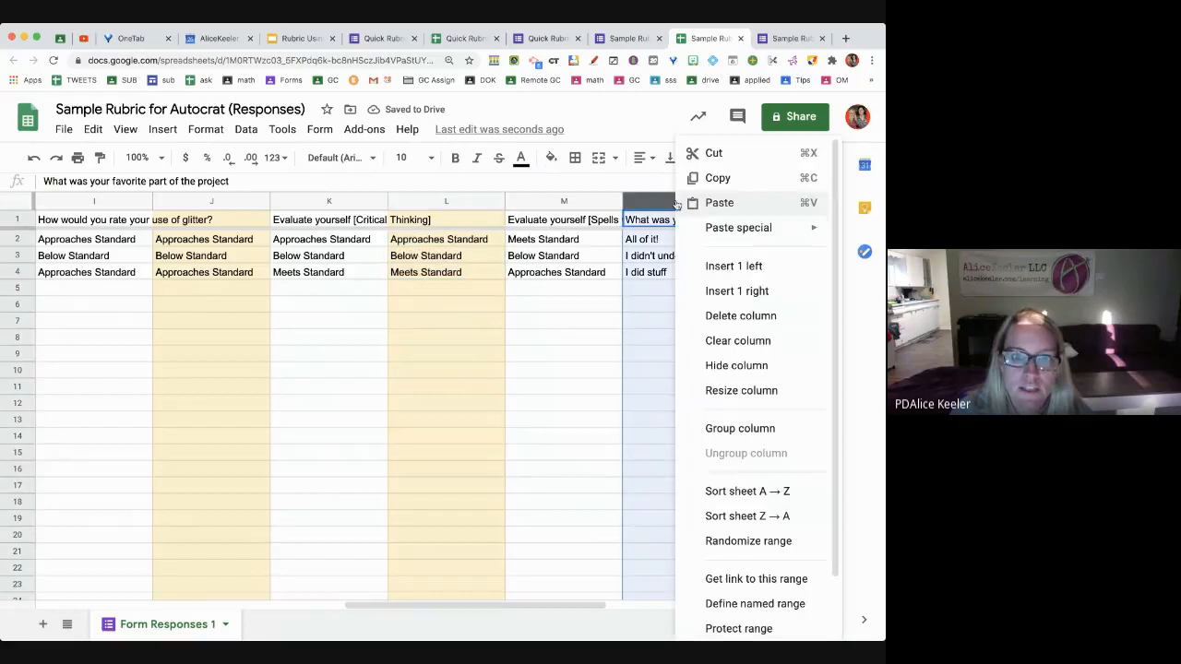
click(718, 265)
click(550, 158)
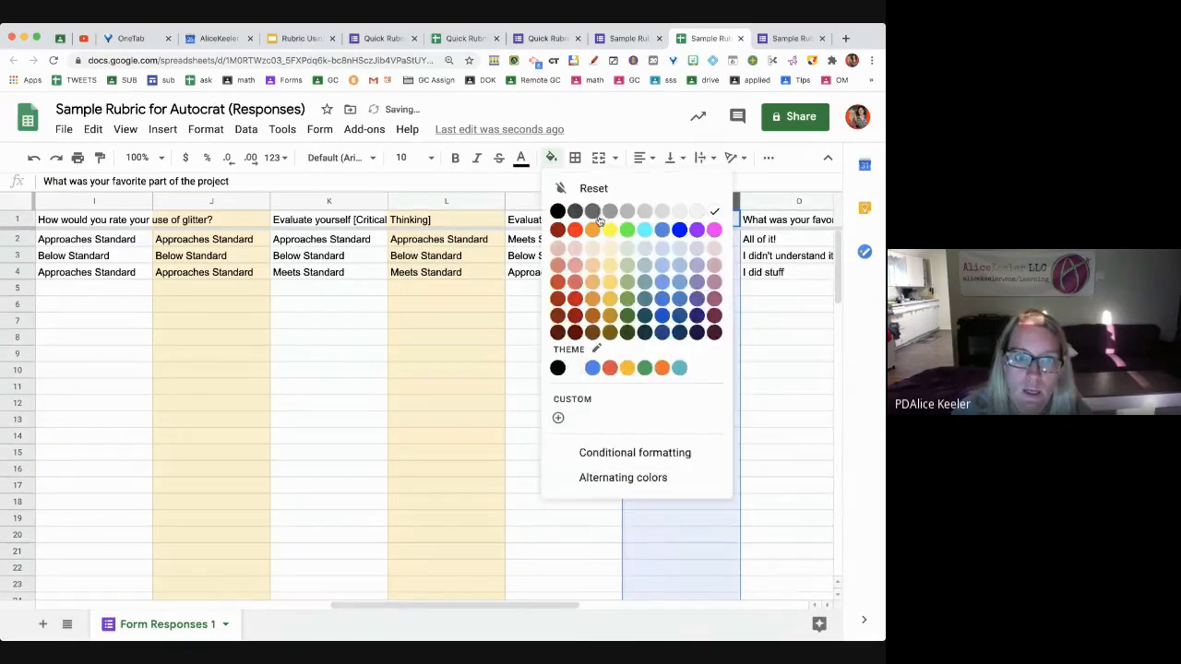
click(610, 247)
click(658, 239)
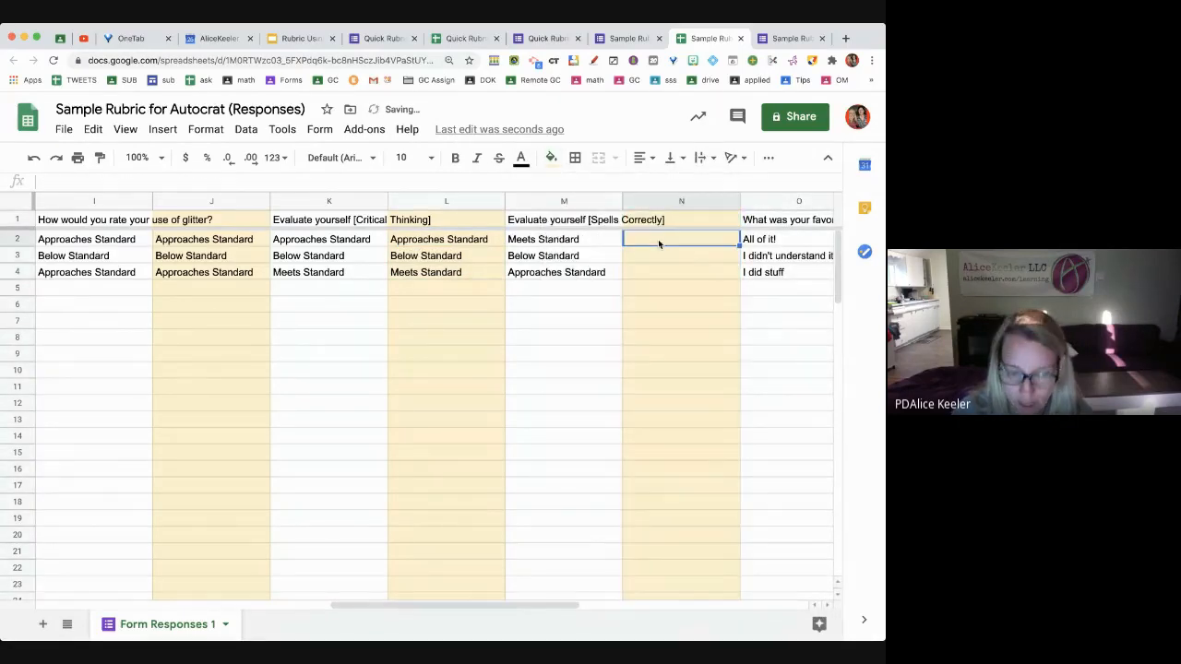
text(=)
click(585, 242)
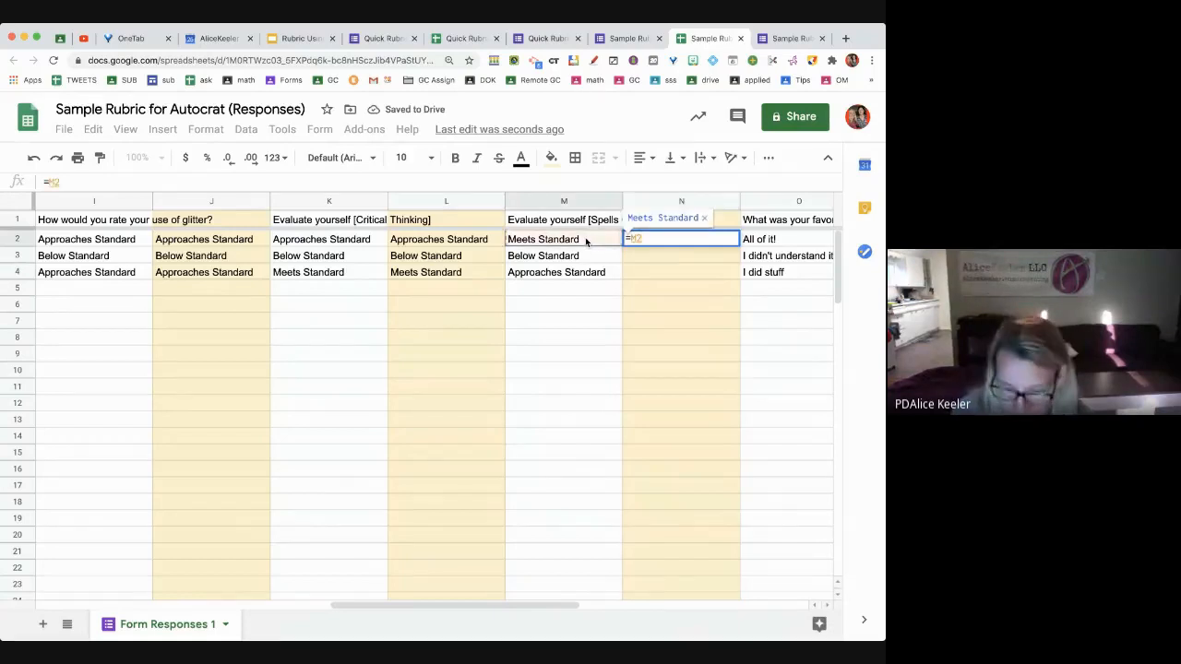
key(Return)
click(692, 239)
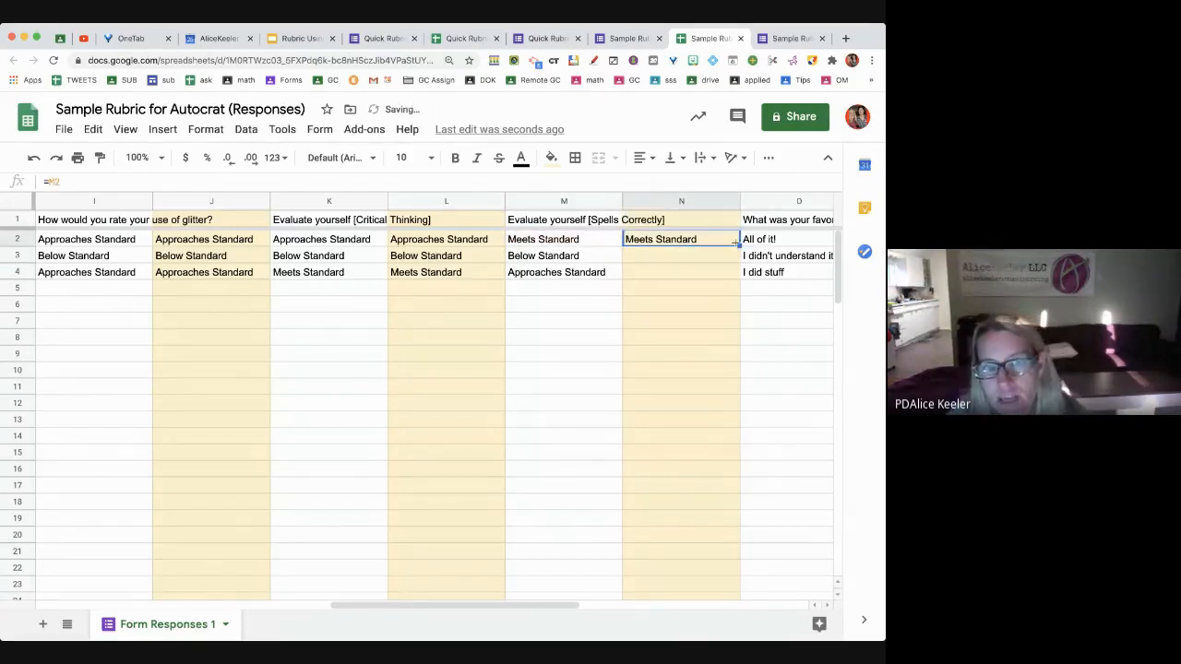
double_click(739, 245)
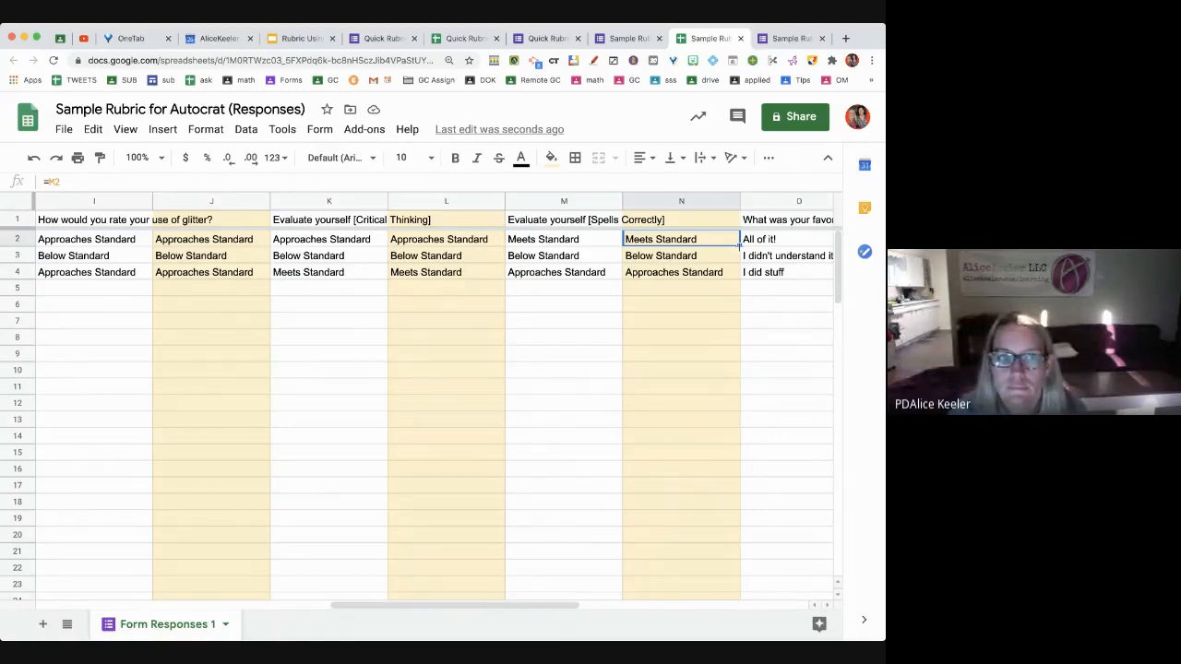
Title N1 Teacher Spells, L1 Teacher Critical and J1 Teacher Glitter
click(694, 224)
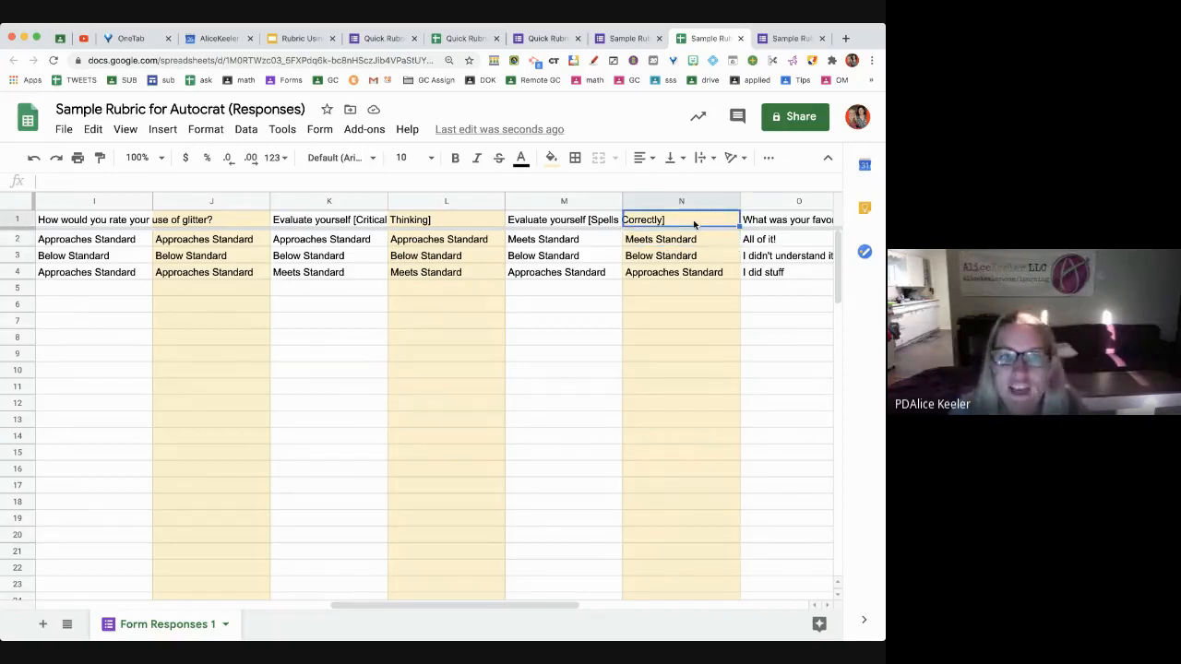
text(Teacher Spells)
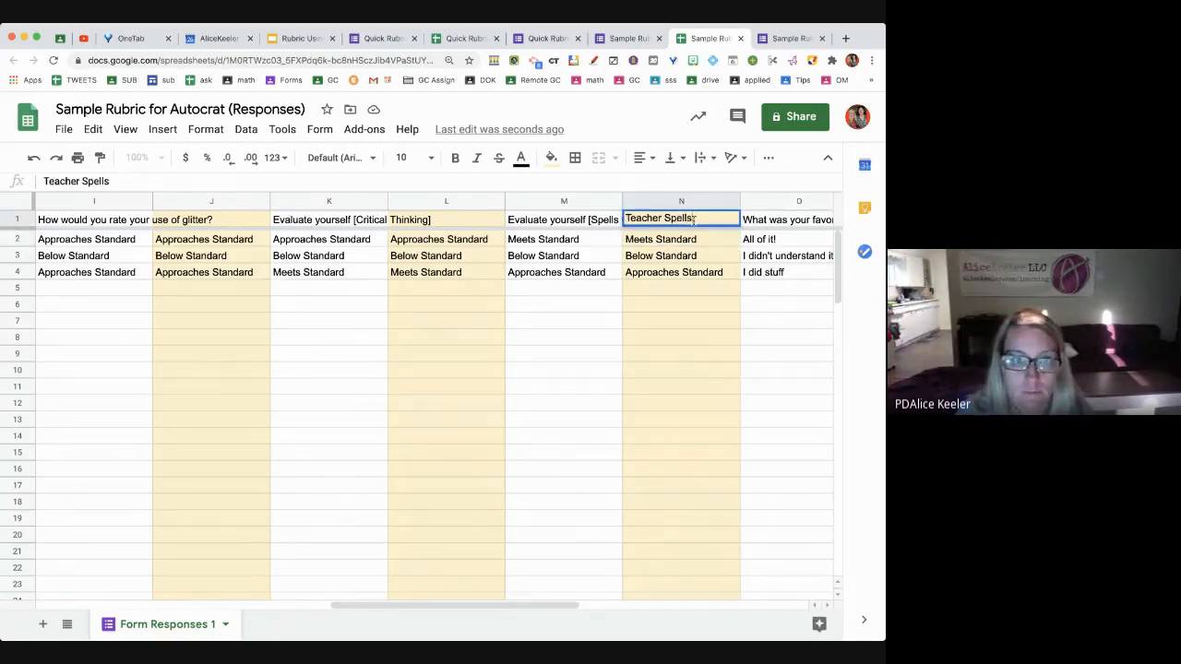
key(Return)
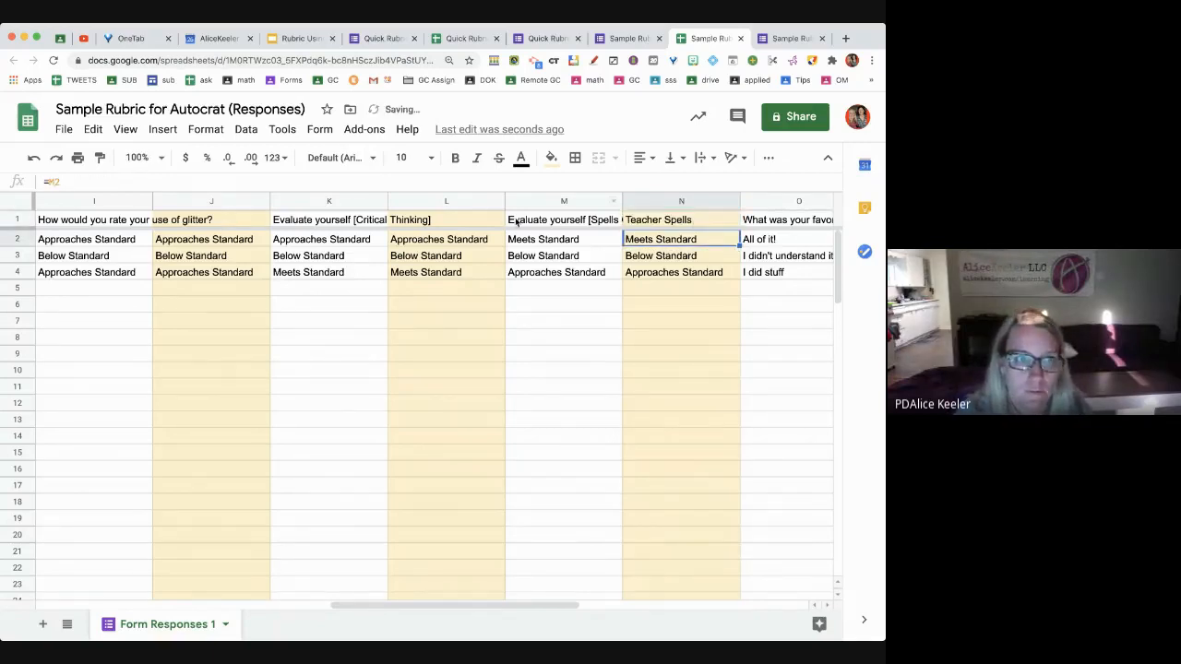
click(420, 219)
text(Teacher Critical)
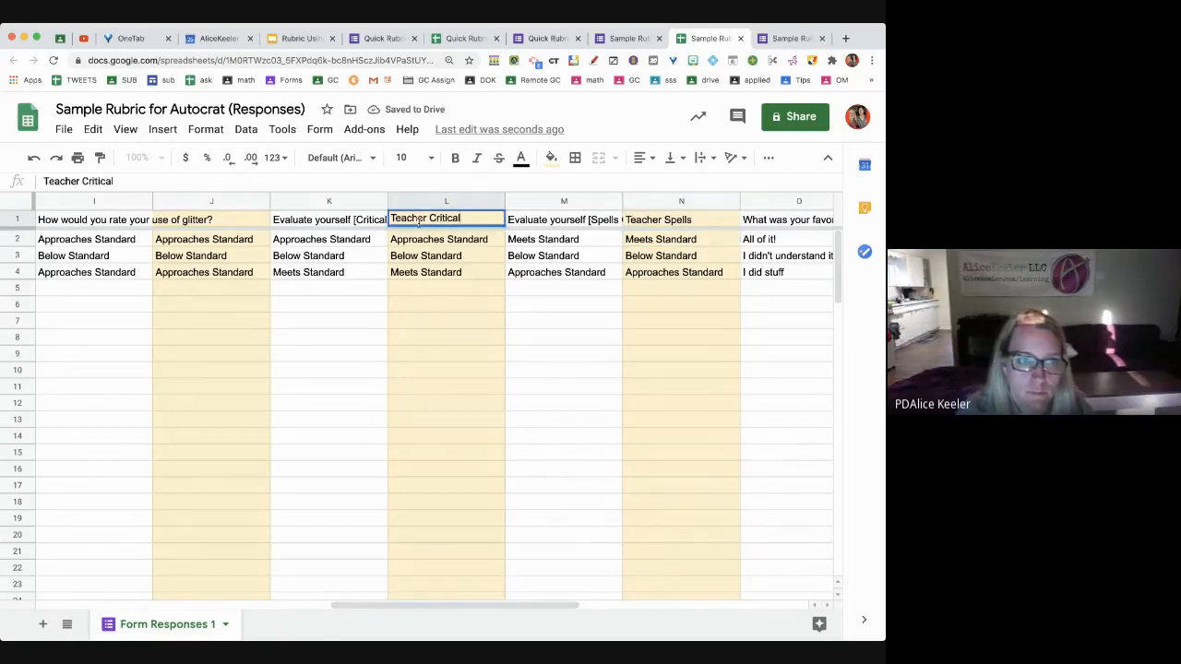
key(Return)
click(159, 218)
text(Te)
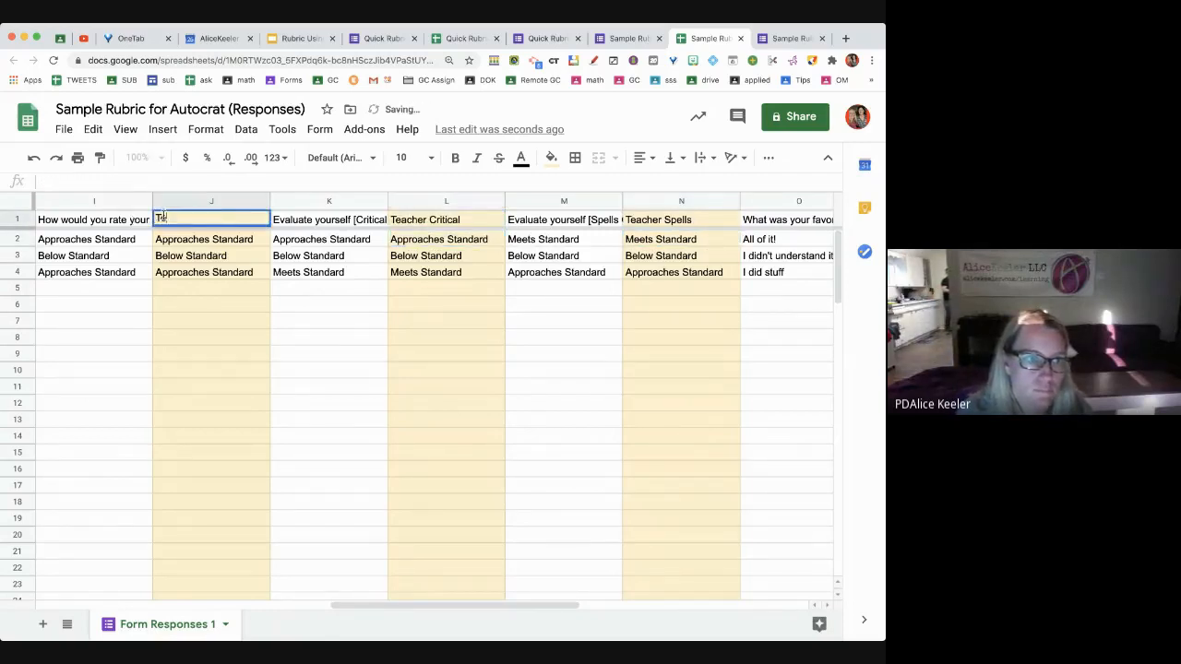
text(acher Glitter)
key(Return)
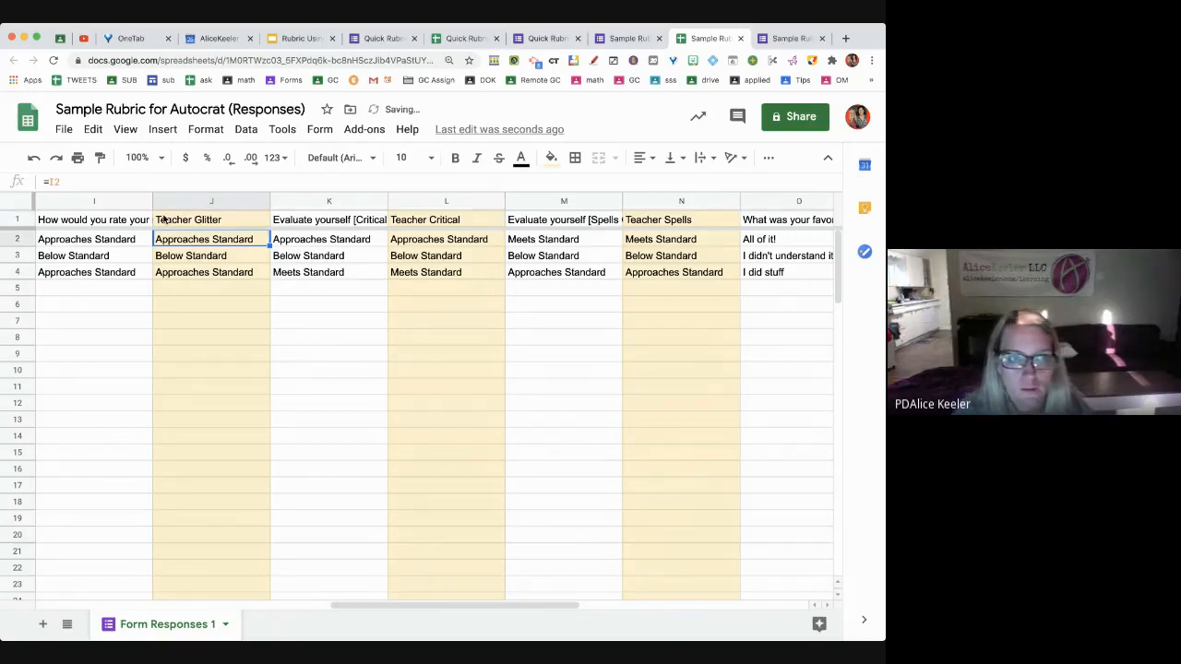
Review the teacher and self-rating headers, then select header row 1
click(194, 222)
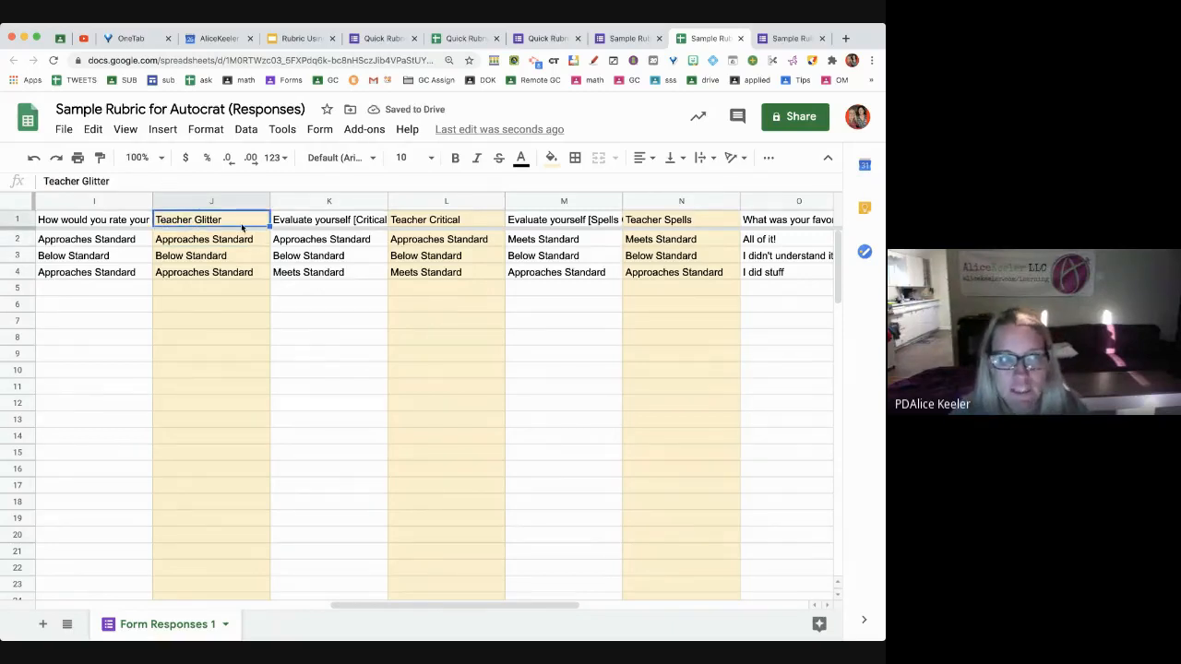
click(329, 221)
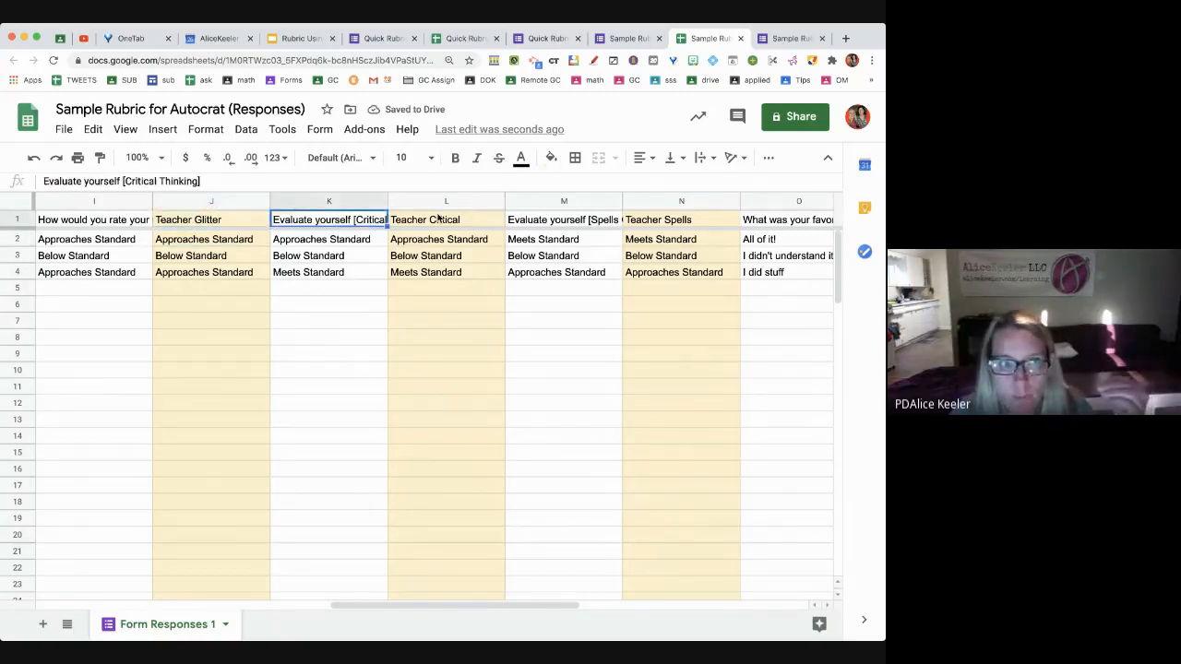
click(441, 222)
click(565, 222)
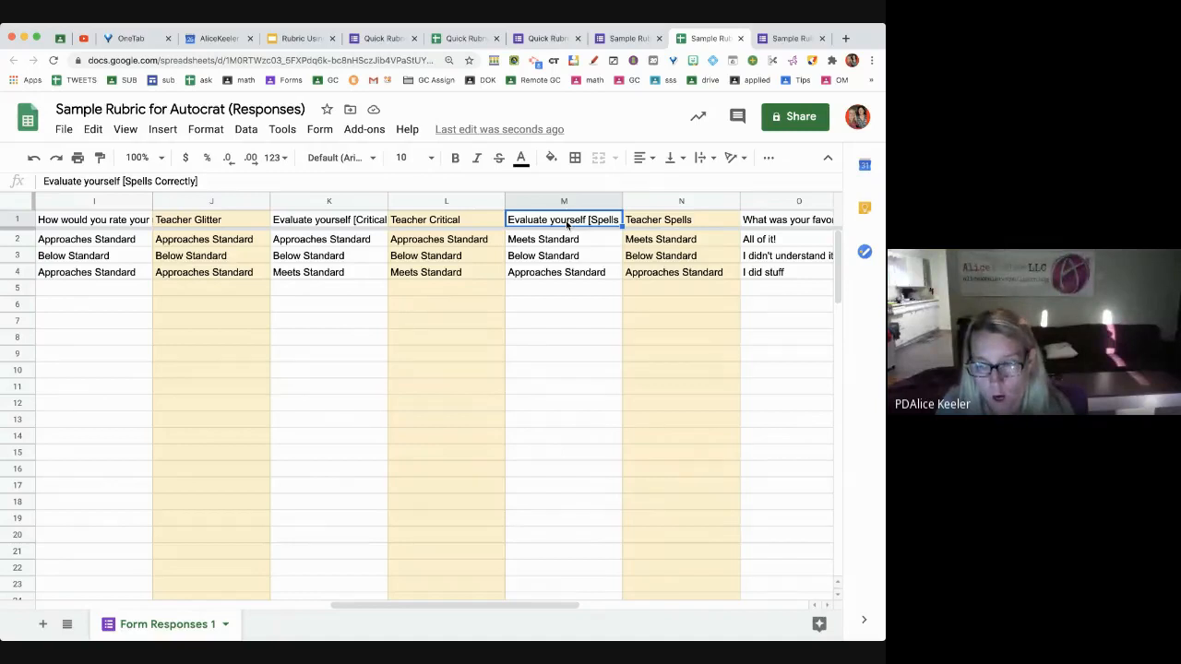
click(9, 219)
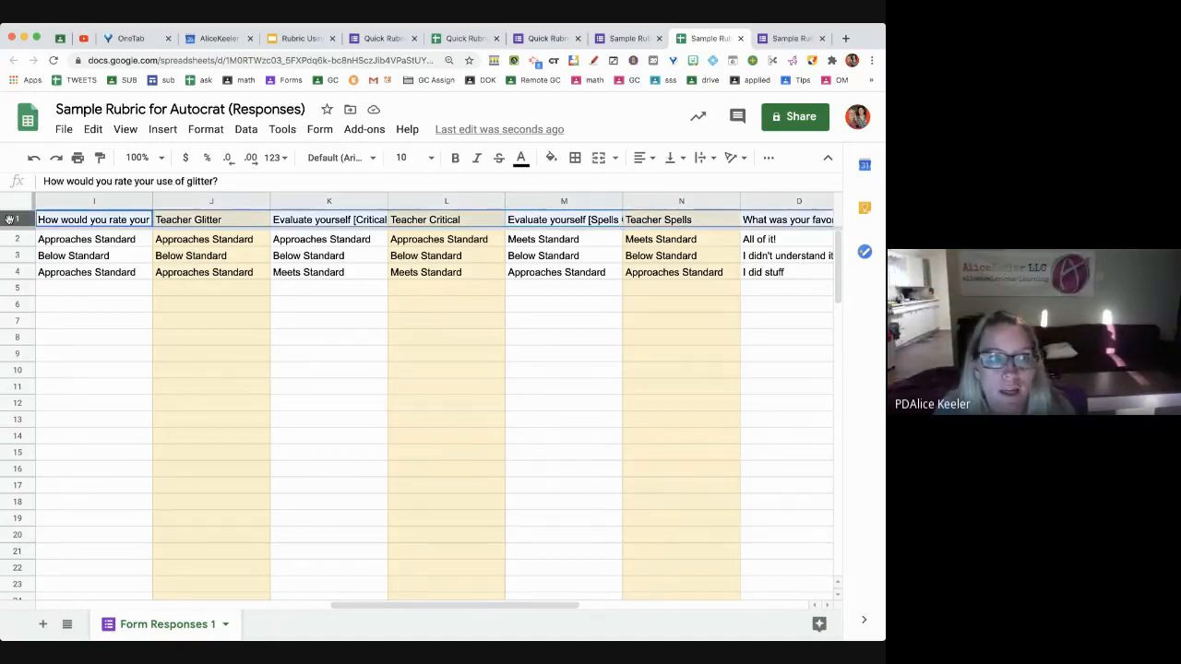
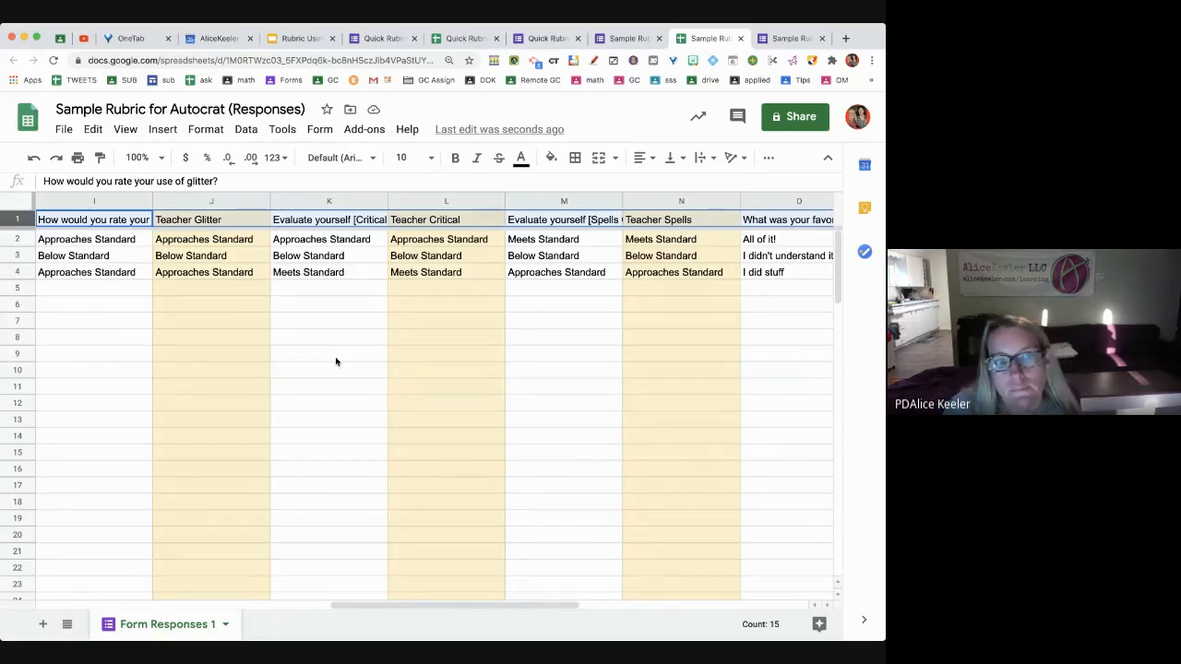
Scroll across the responses sheet and deselect the header row
scroll(336, 362, right, 1)
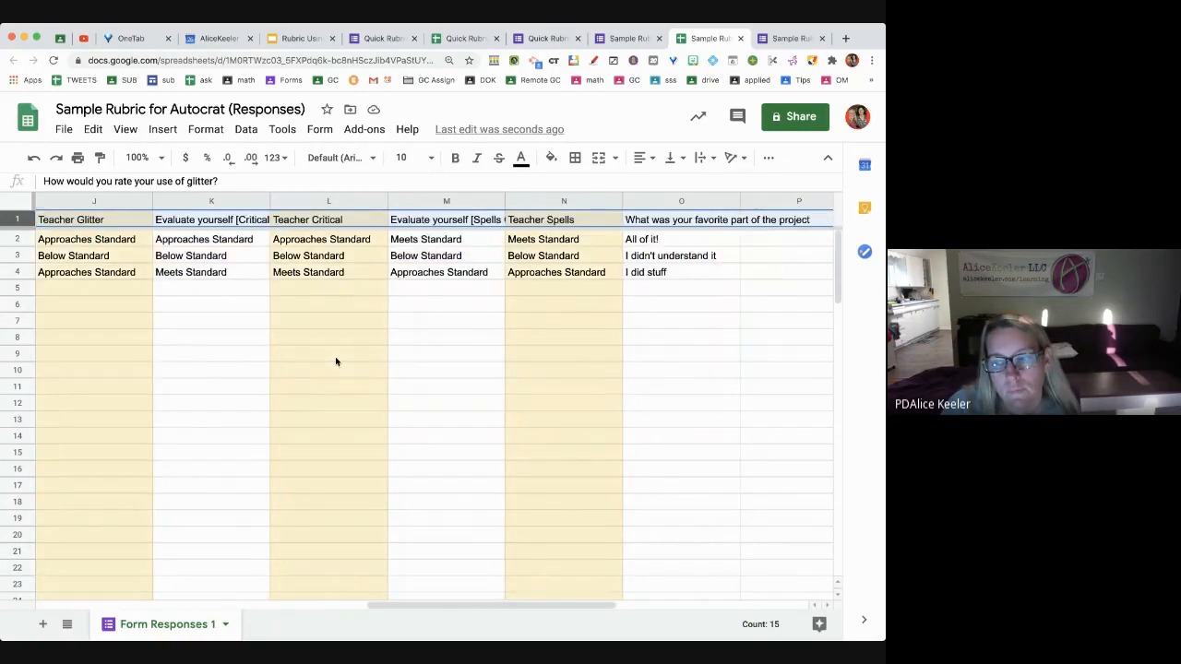
scroll(336, 362, right, 1)
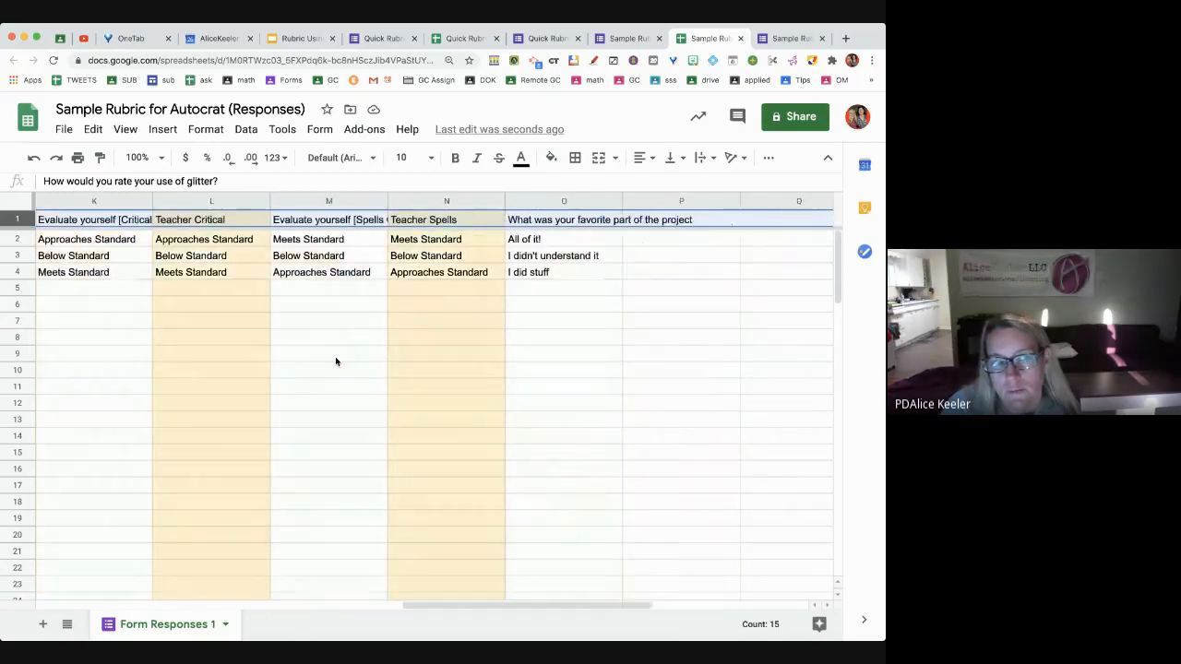
scroll(336, 362, left, 8)
scroll(335, 362, right, 3)
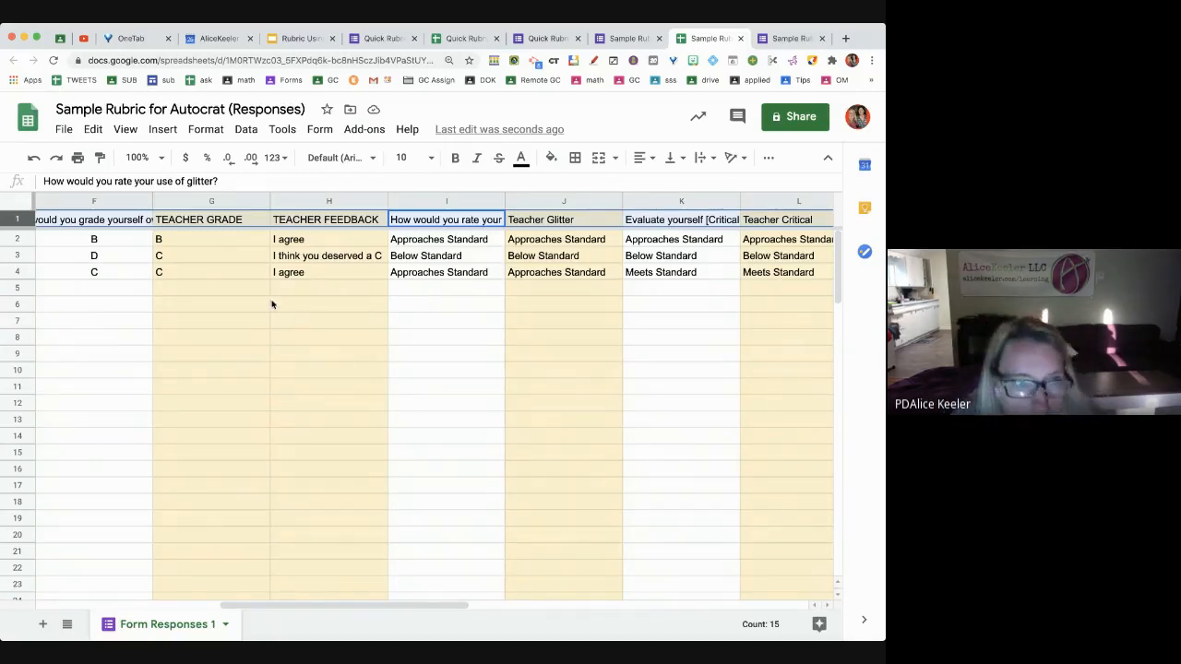
click(417, 345)
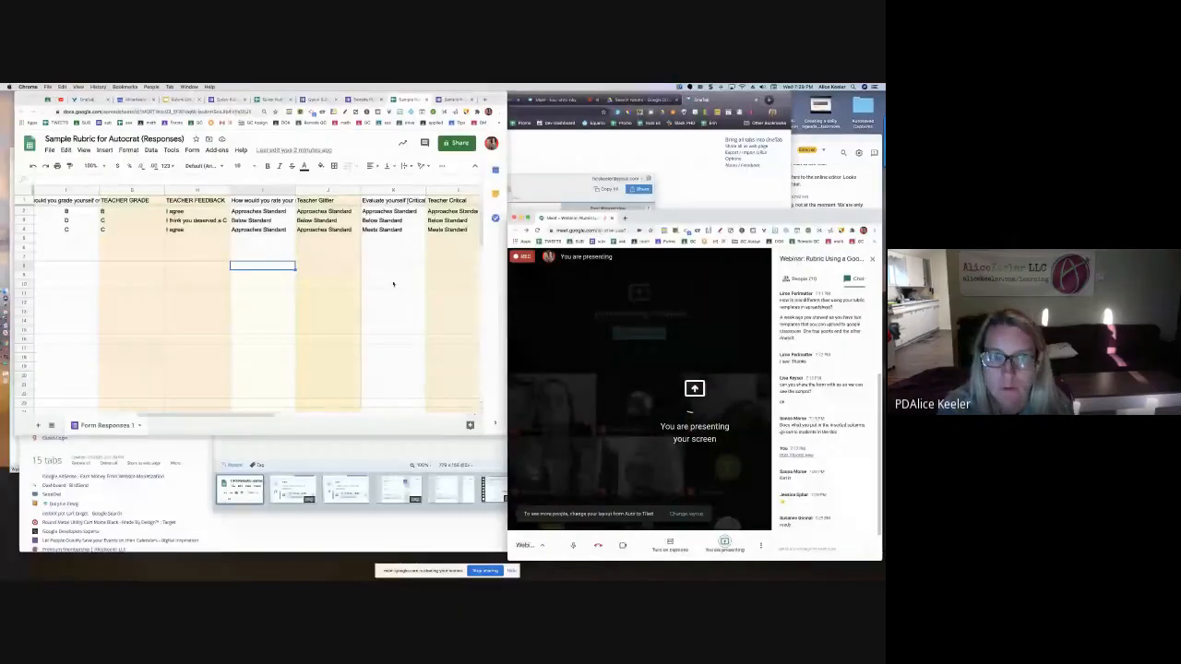
Create a blank Google Doc via docs.new in a new window placed at the upper right
key(super+n)
text(docs)
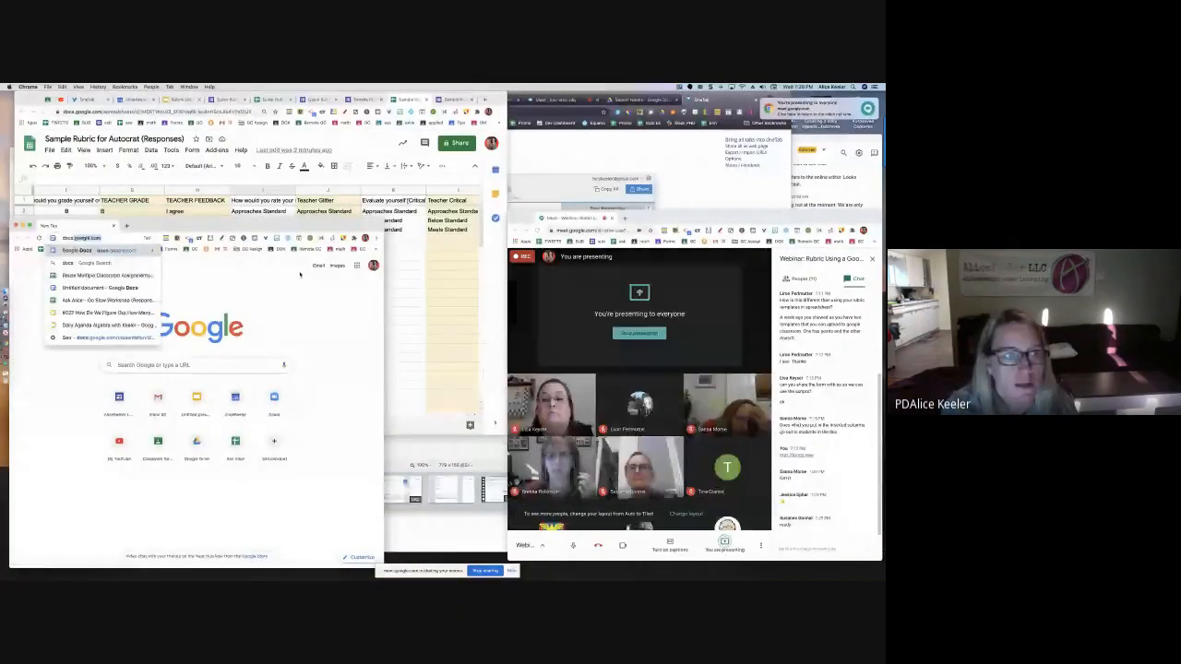
text(.new)
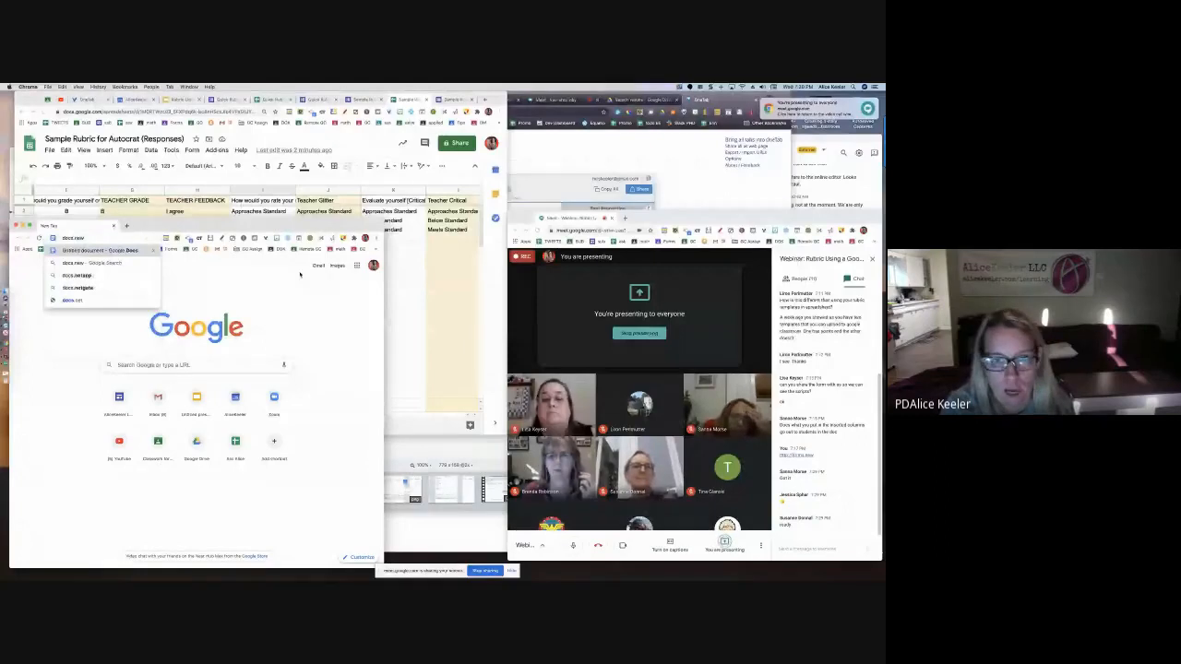
key(Return)
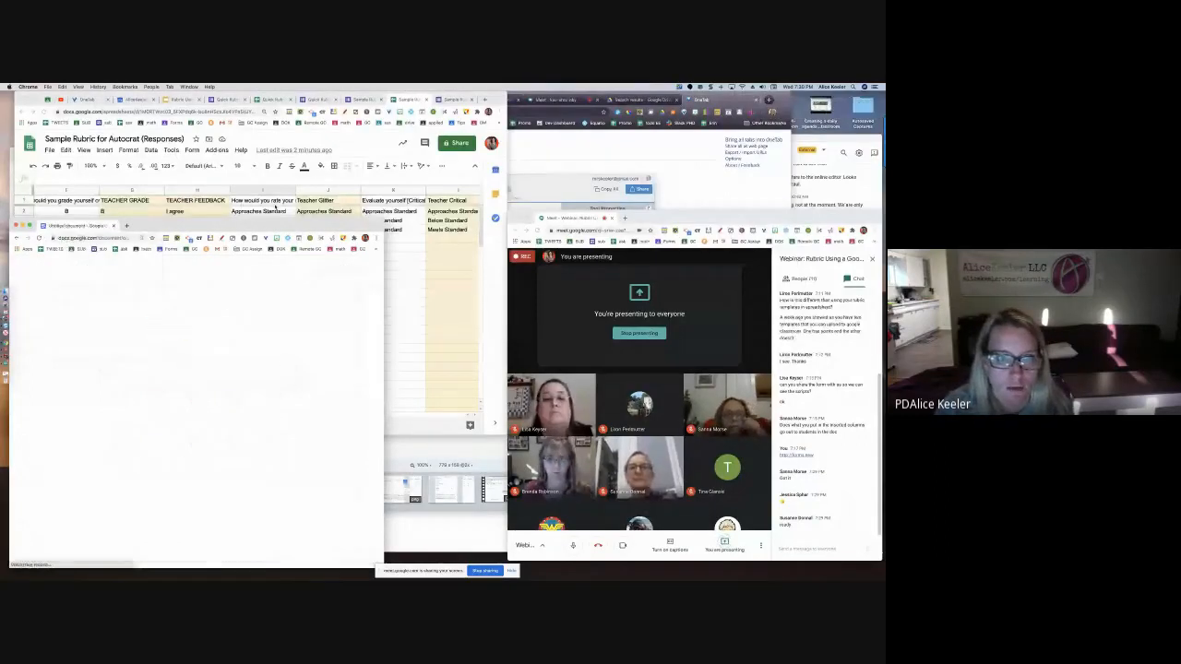
drag(272, 229, 761, 100)
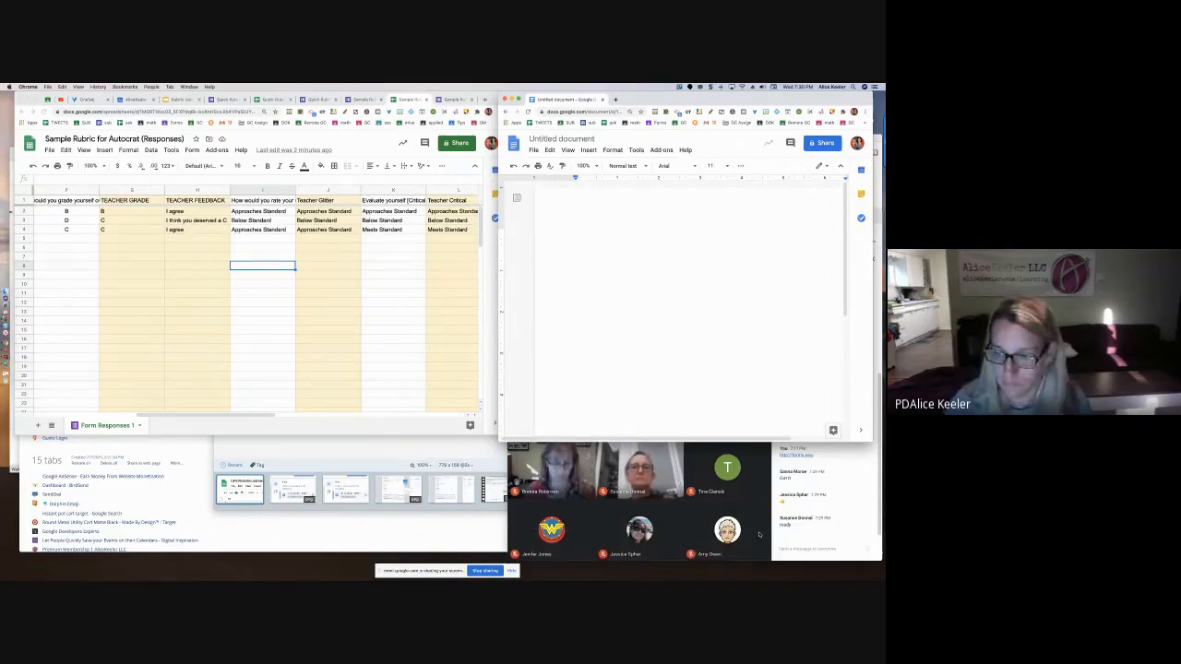
click(782, 547)
text(http://docs.new)
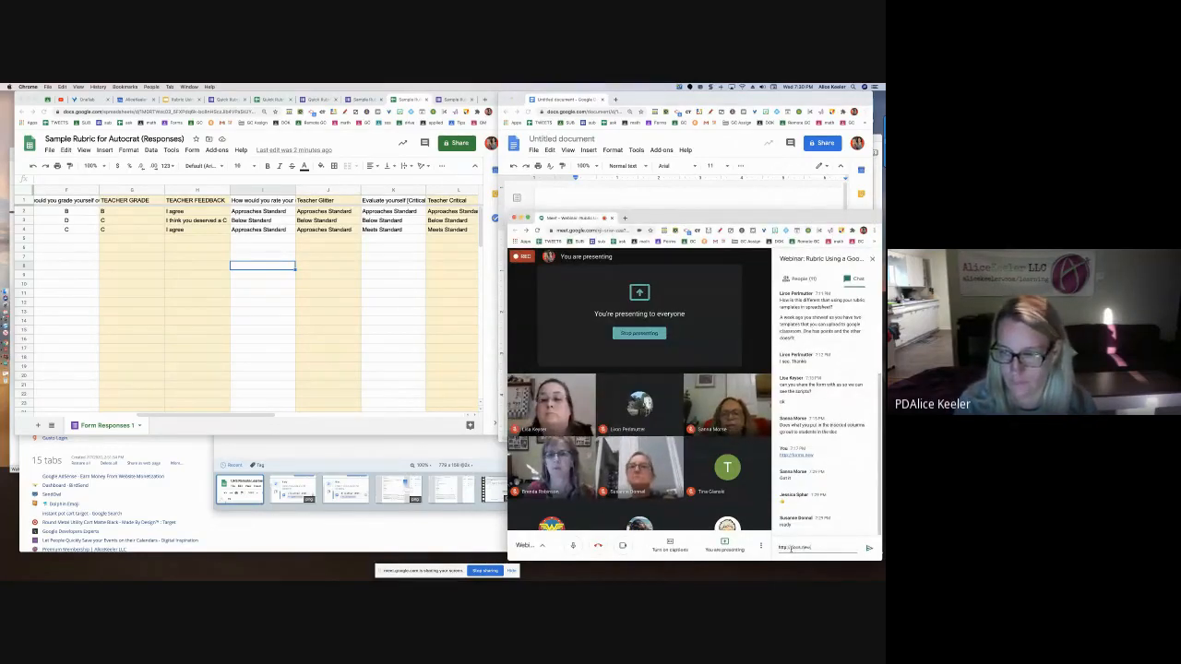
key(Return)
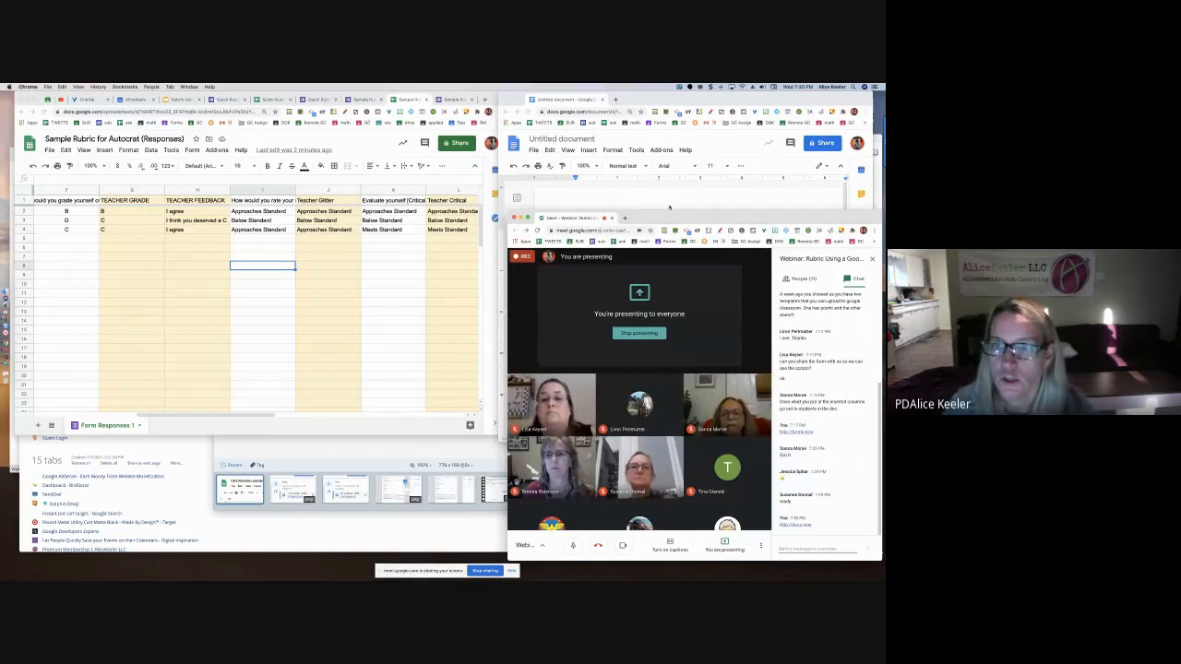
click(669, 205)
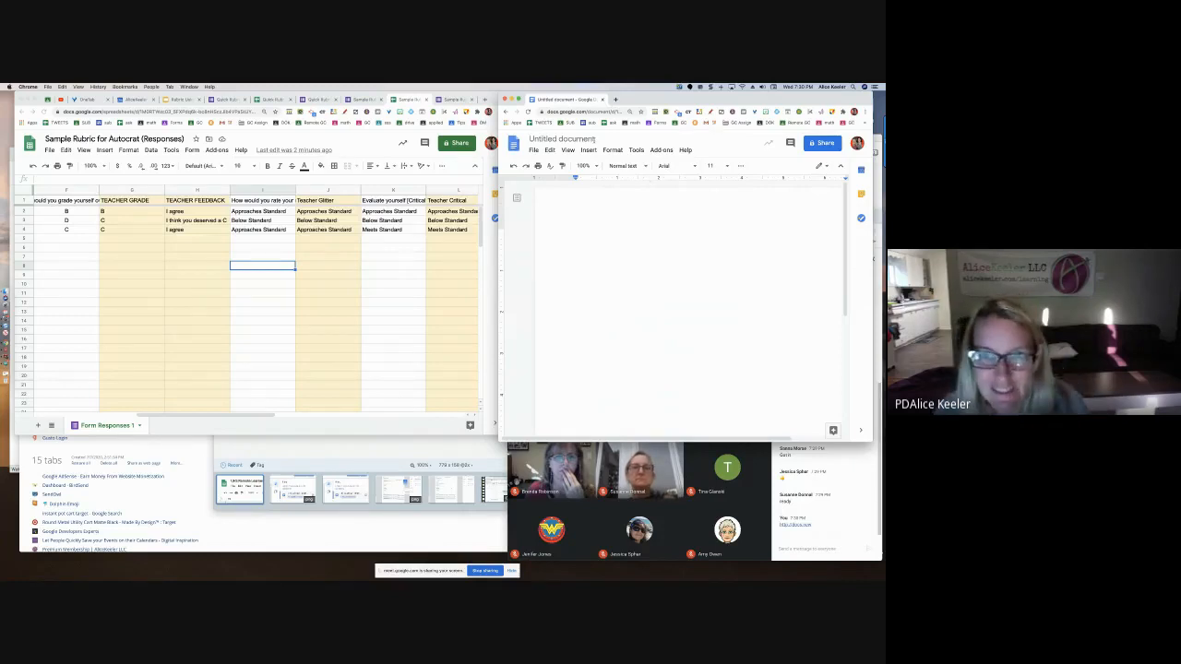
click(590, 138)
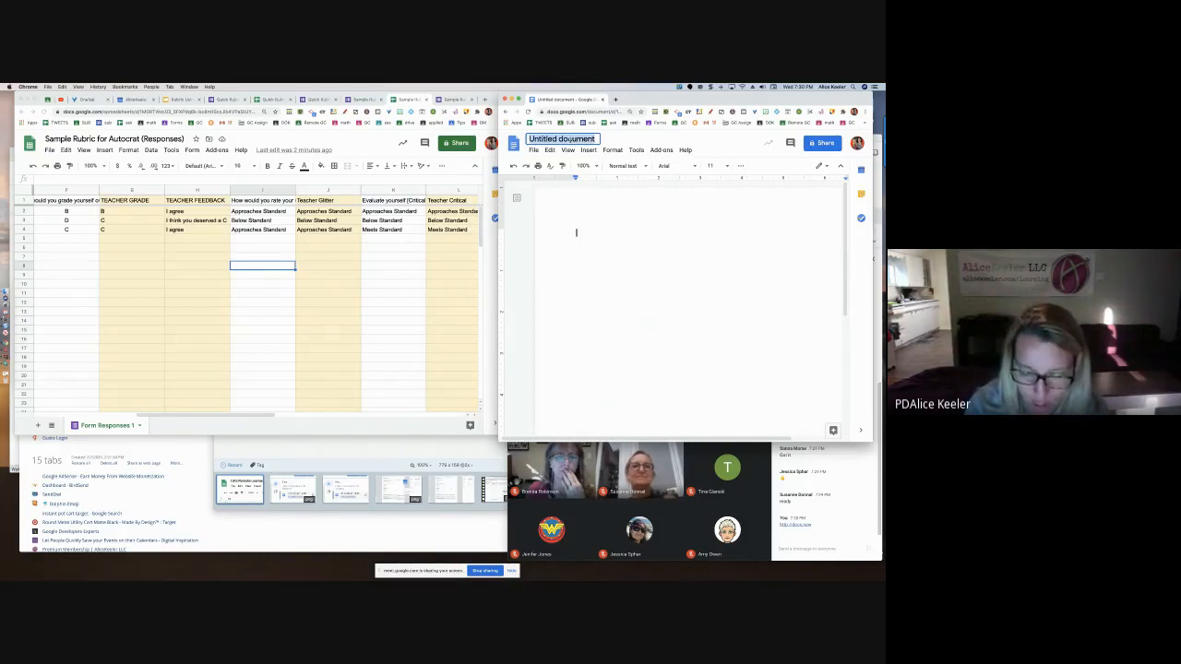
Title the document 'Rubric Feedback TEMPLATE (delete)', removing the <<name>> tag first typed in
text(<<name)
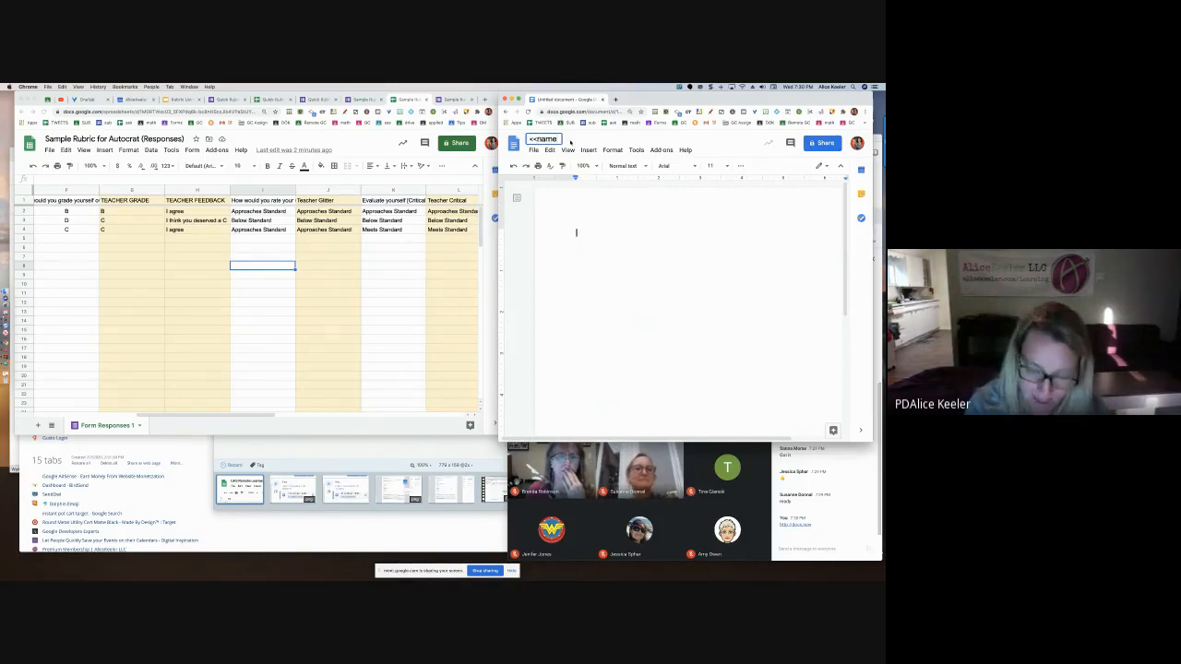
text(>> Ru)
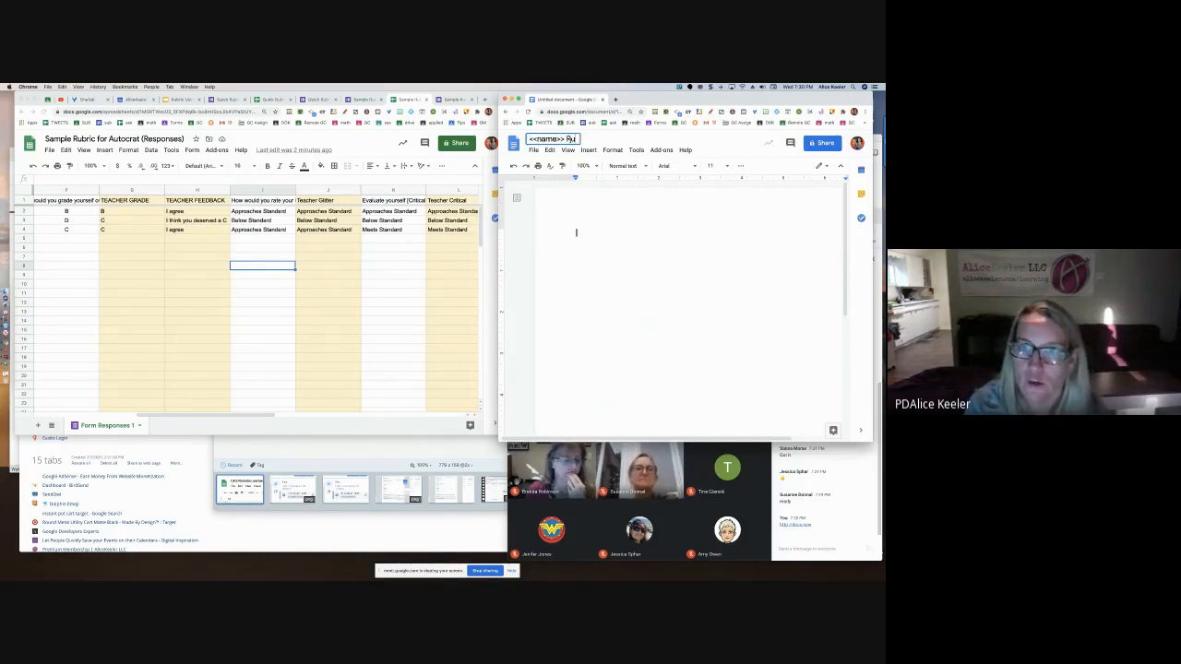
text(bric Feedback)
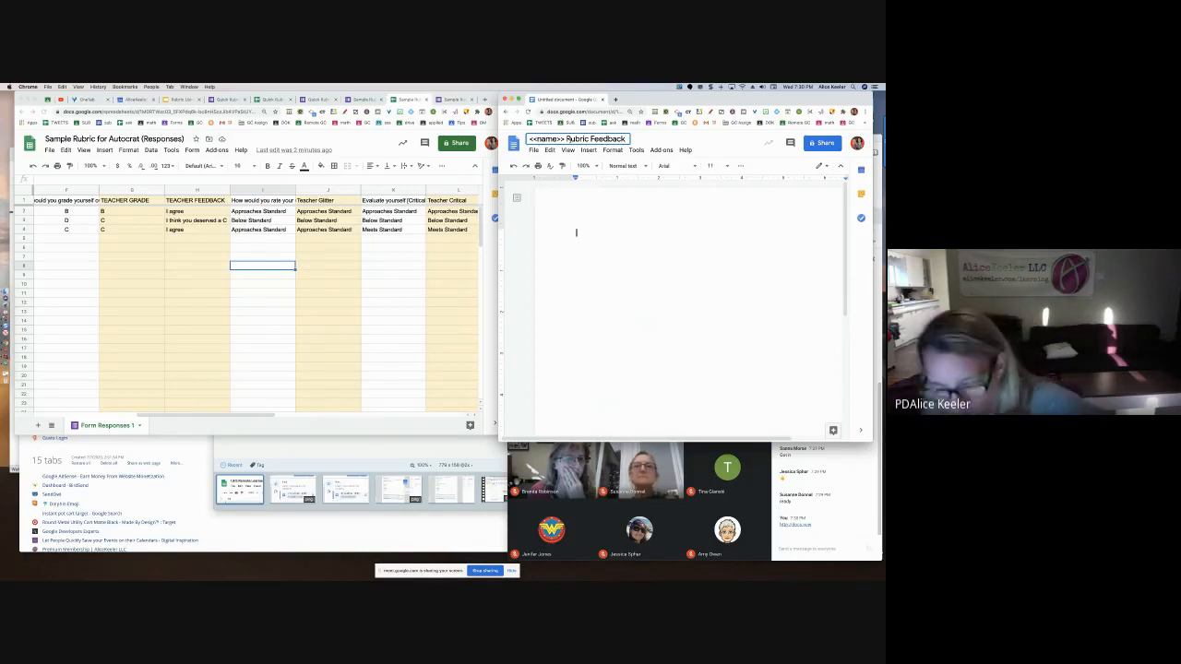
key(Return)
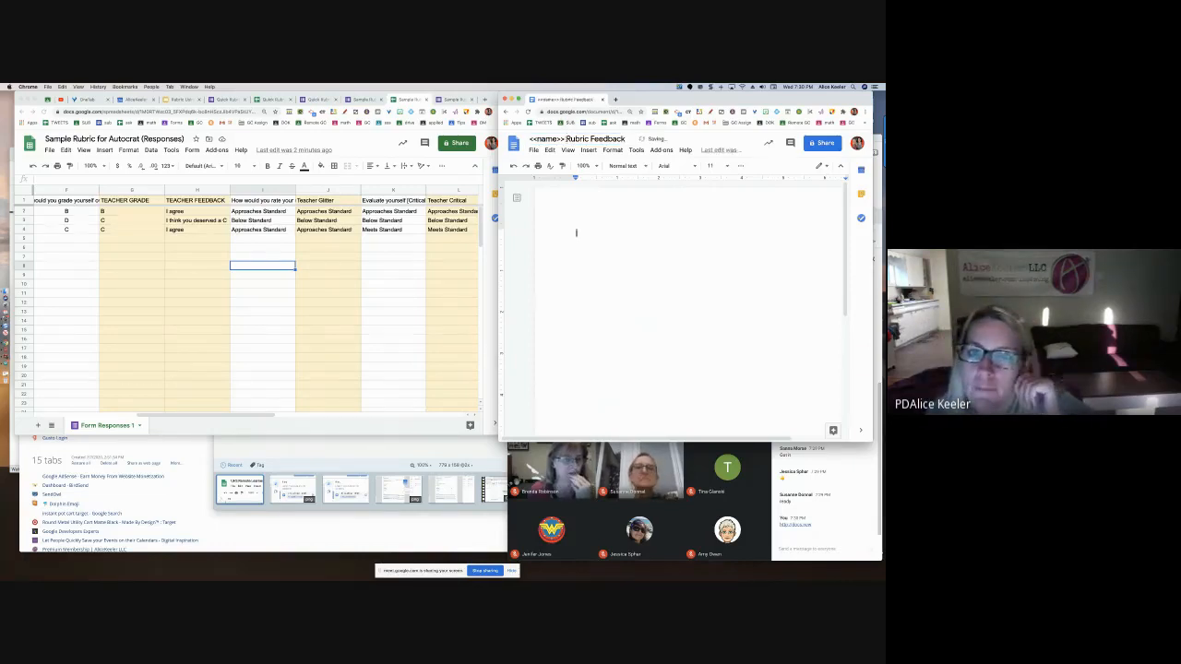
drag(565, 139, 519, 139)
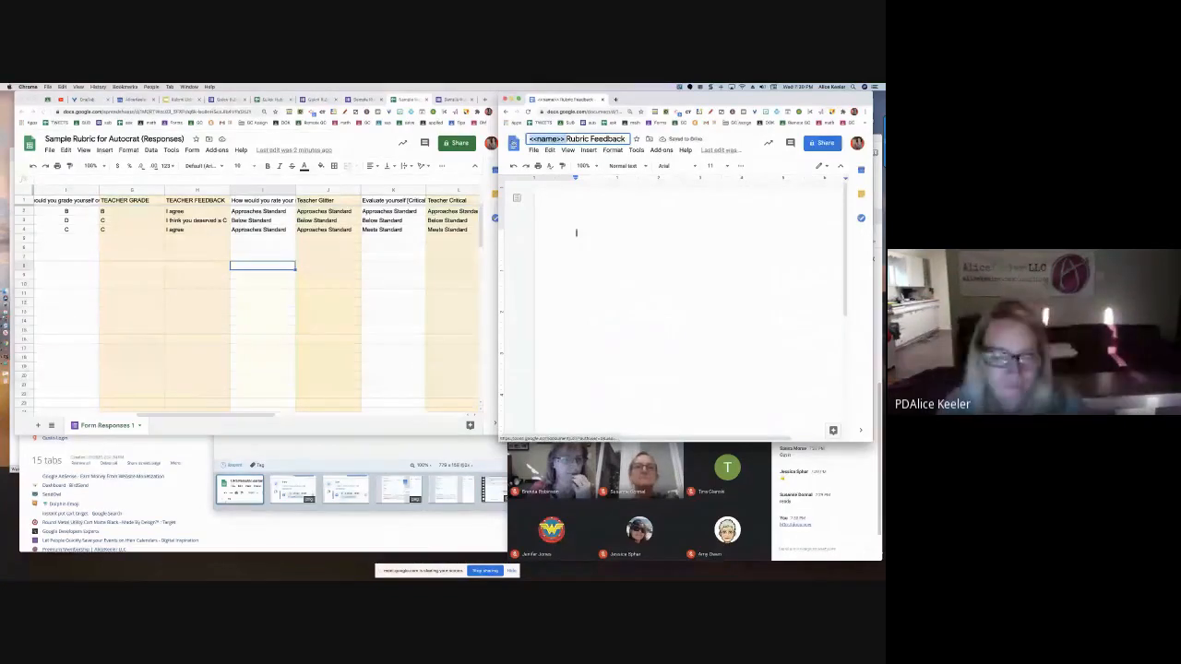
key(BackSpace)
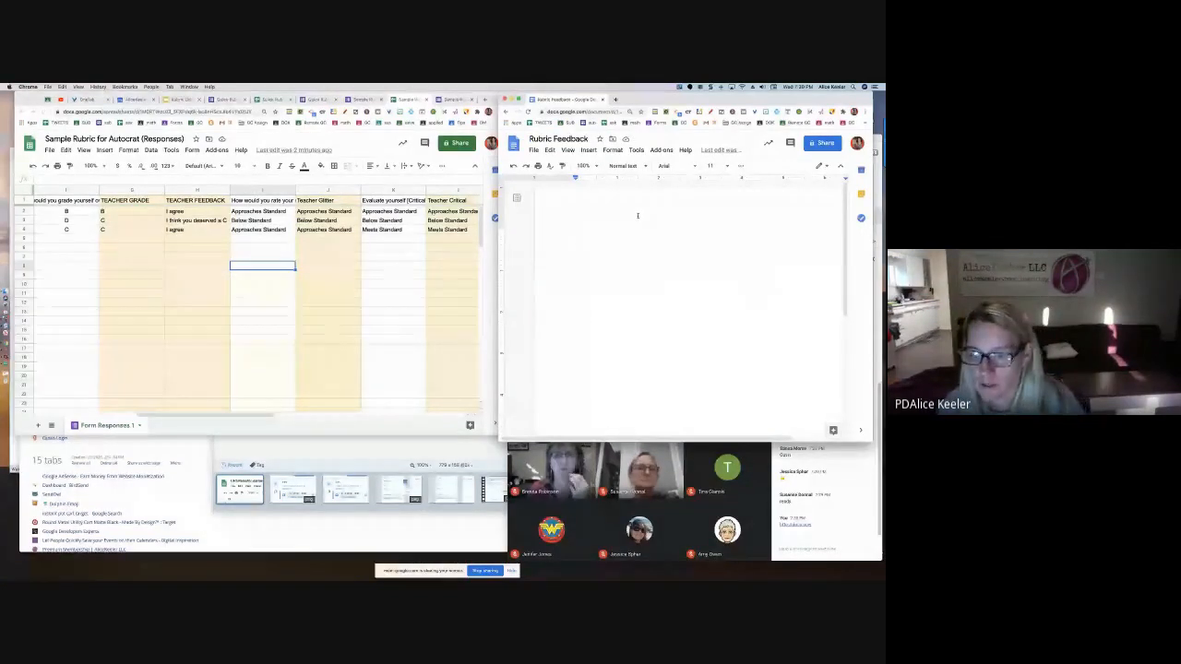
click(636, 215)
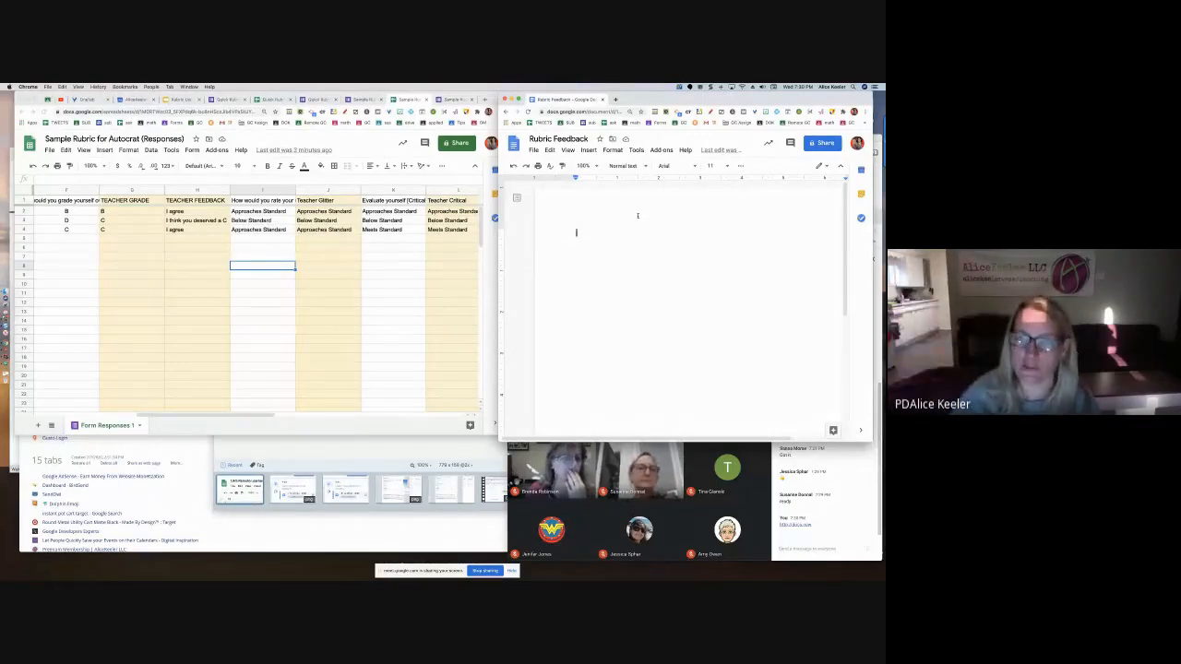
click(585, 138)
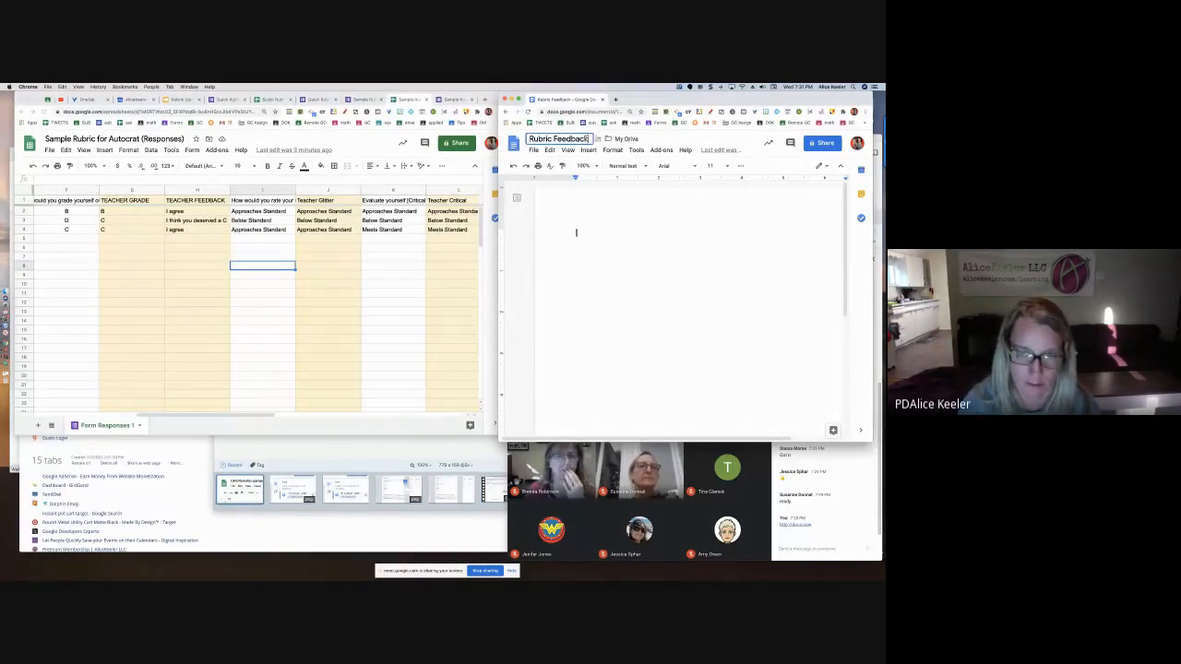
text(TEWM)
key(BackSpace)
text(PLAT)
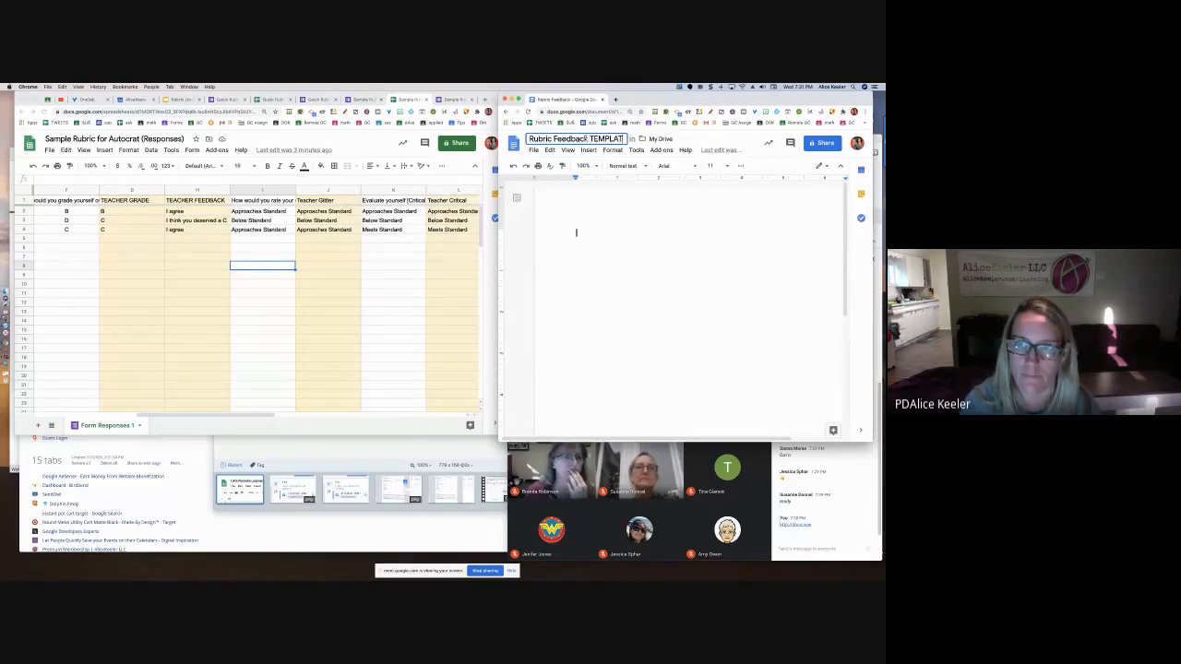
text(E (delete))
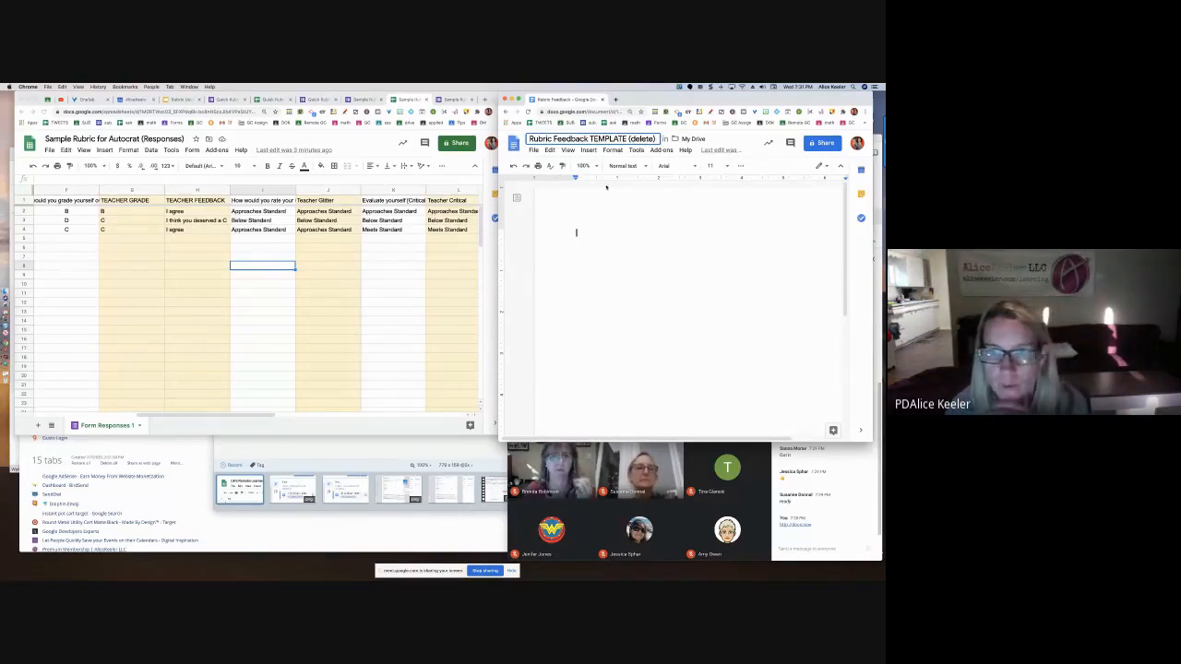
key(Return)
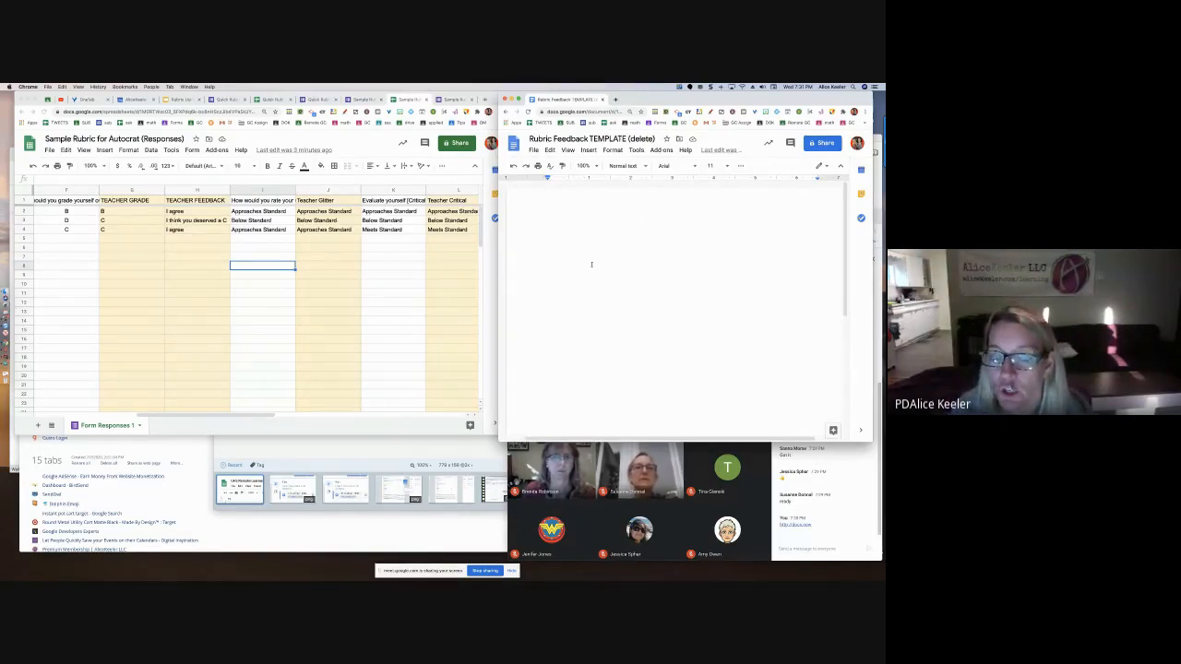
Insert a Current Mood Bitmoji sticker at the document top with blank lines below it
key(Return)
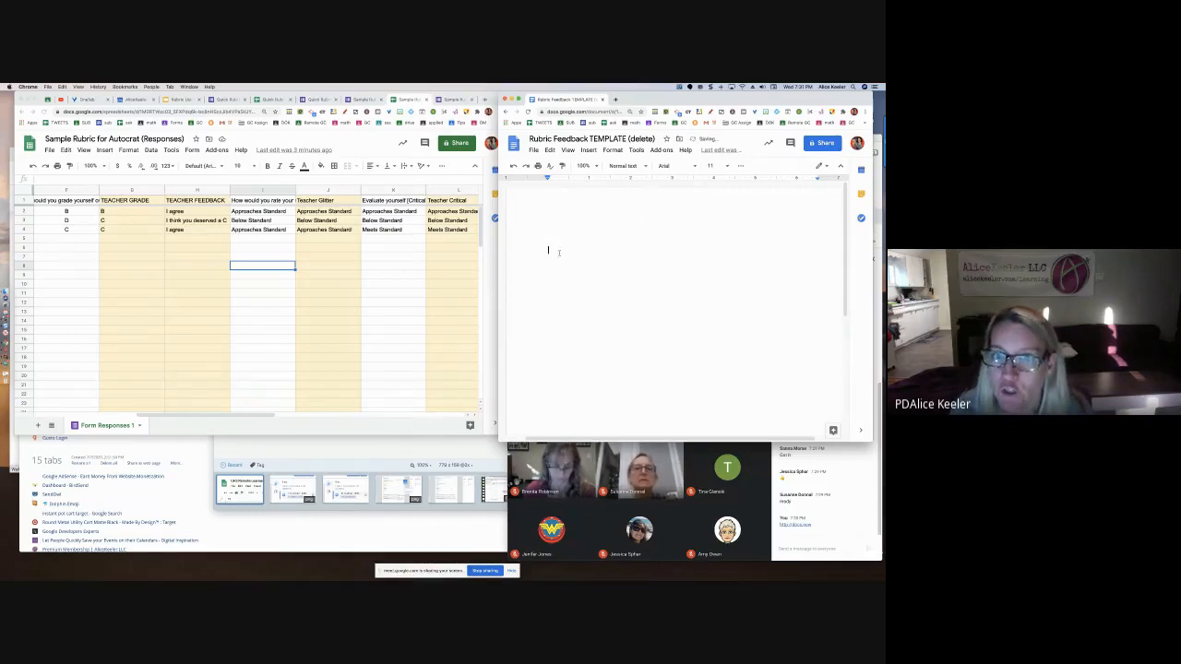
click(765, 112)
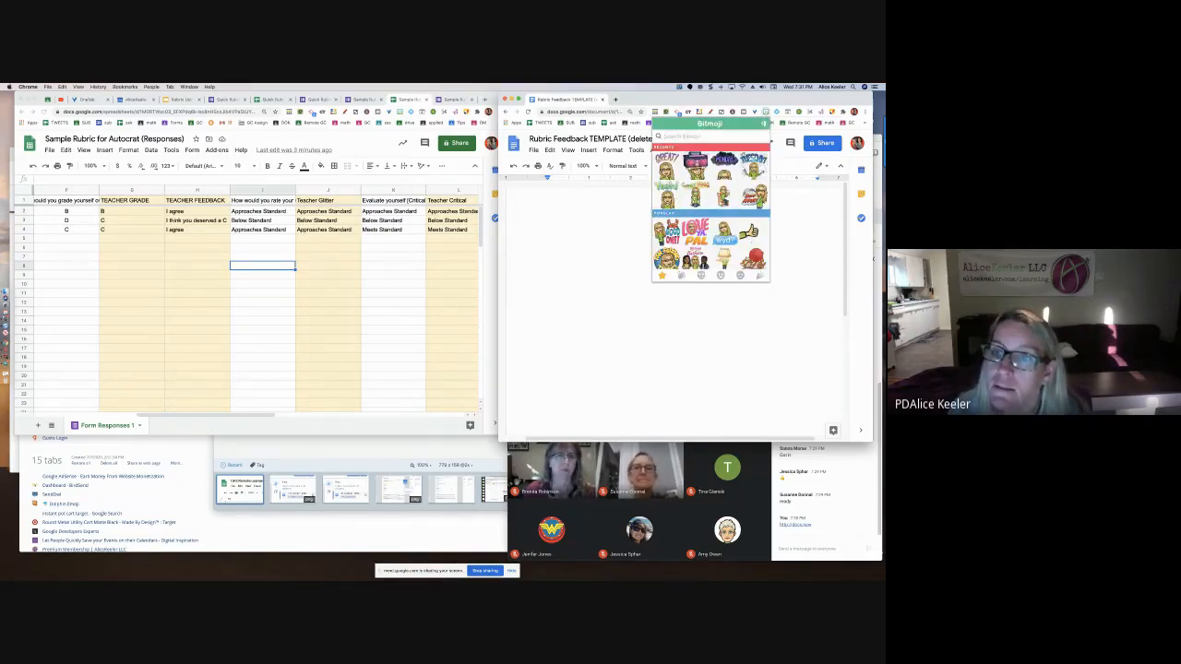
drag(695, 195, 575, 256)
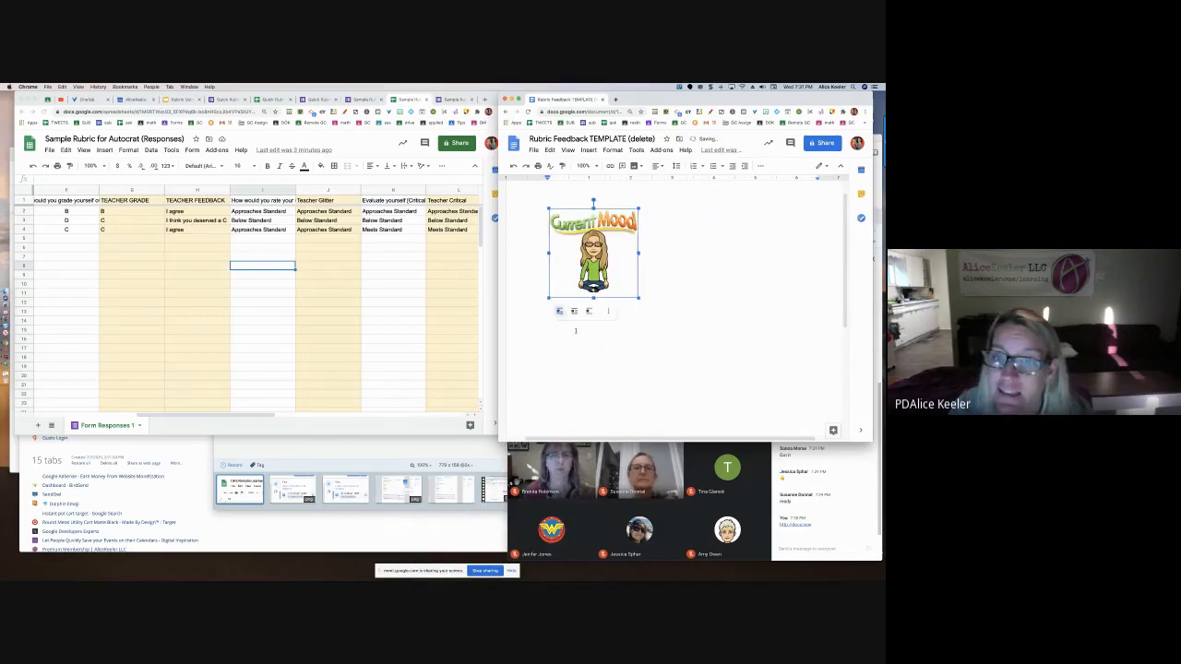
click(632, 320)
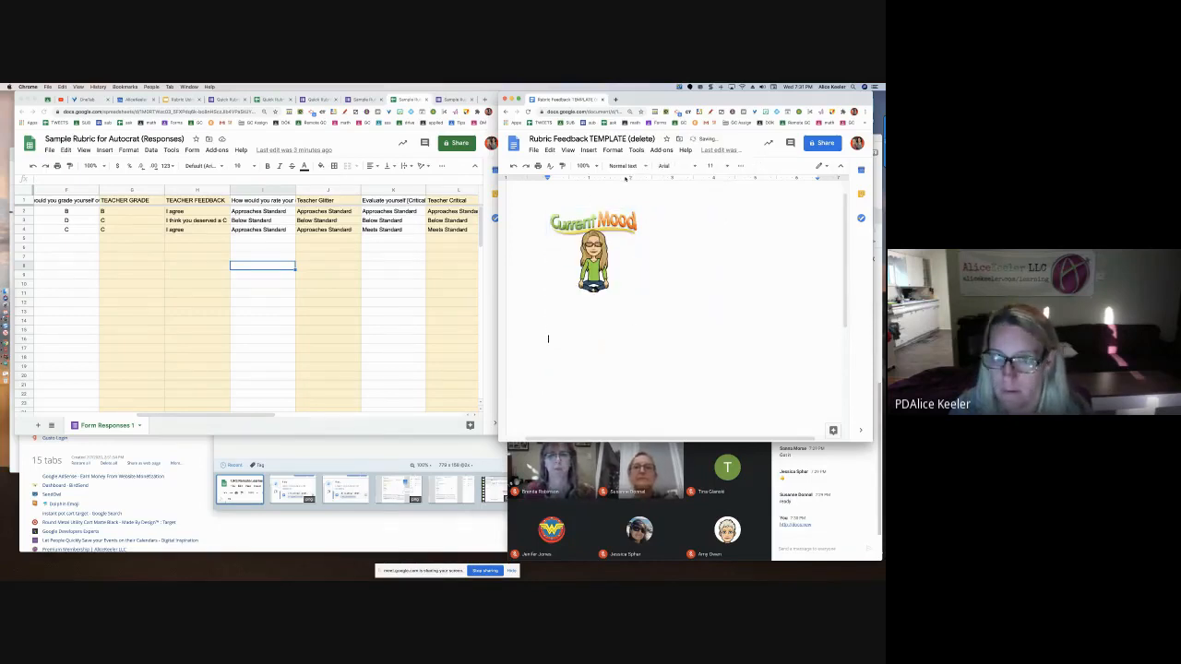
key(Return)
key(Return)
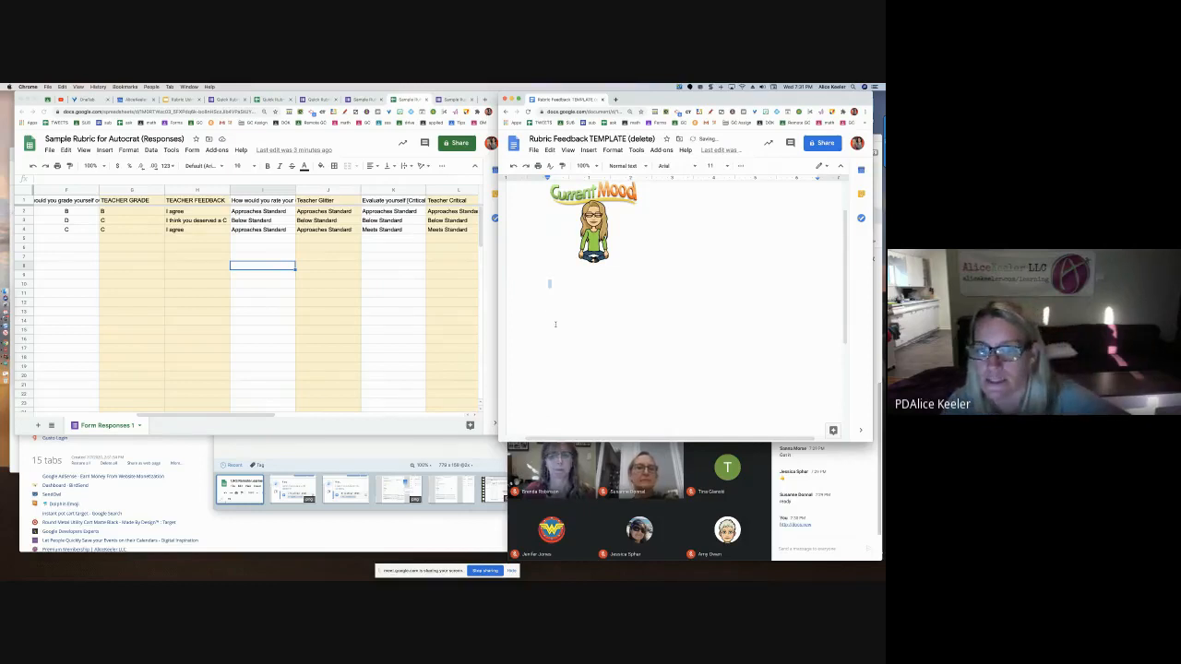
Format the empty line below the sticker as Comic Sans, size 24, magenta
click(632, 166)
click(665, 166)
scroll(689, 352, down, 5)
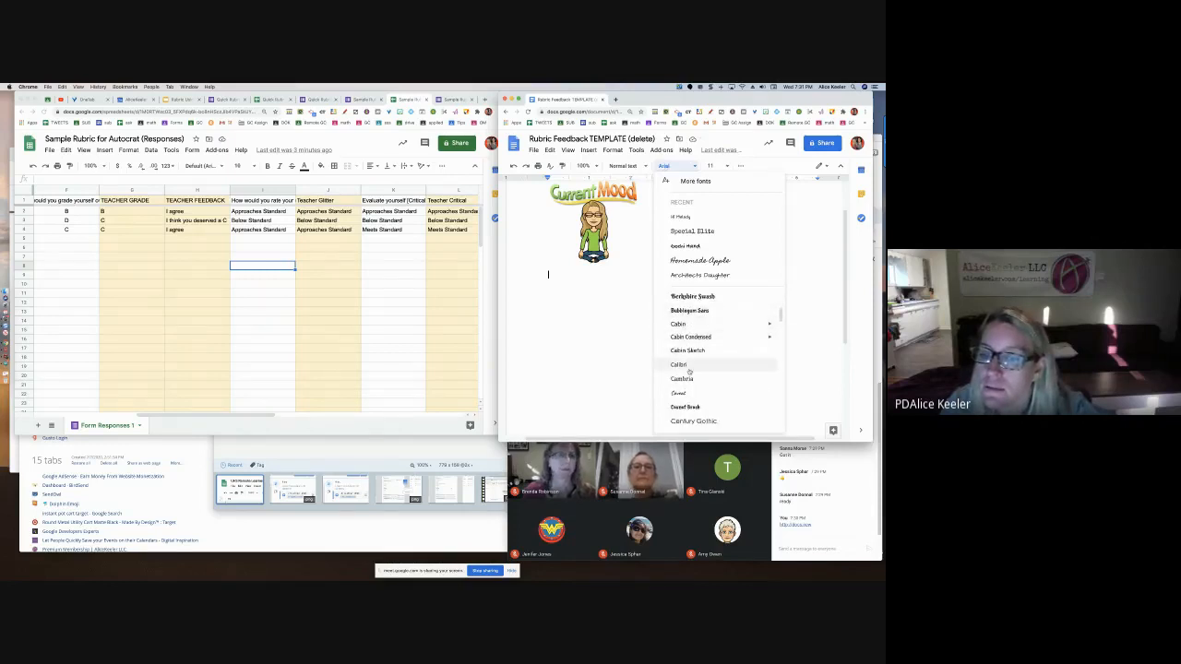
scroll(689, 373, down, 5)
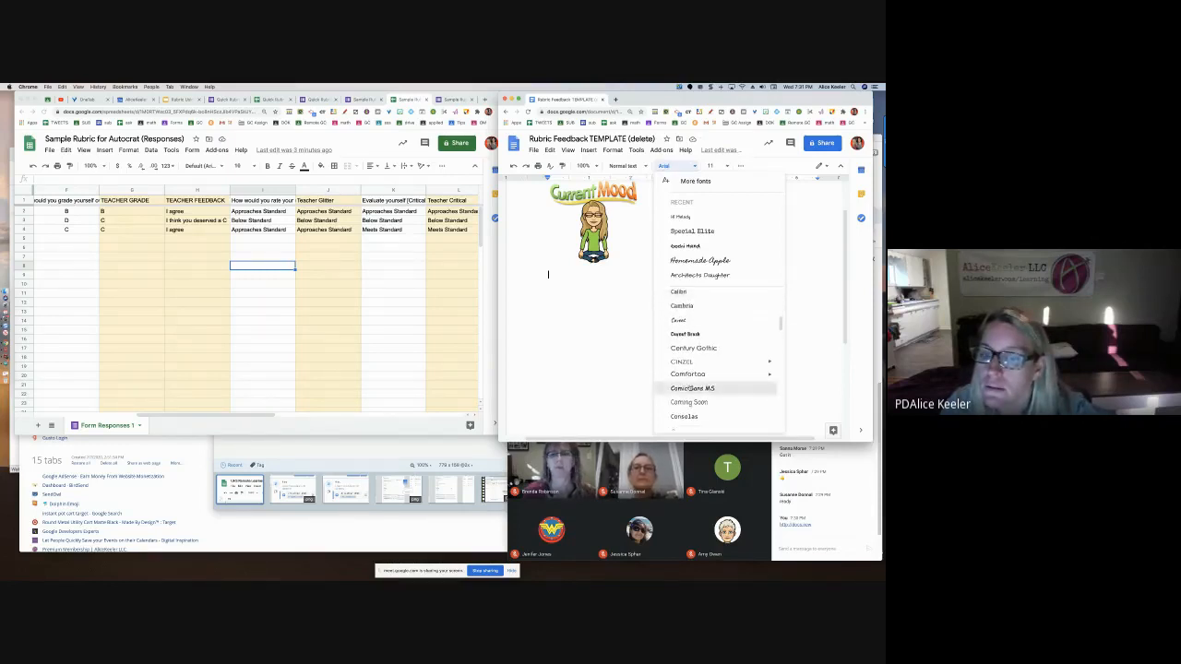
click(689, 386)
click(711, 166)
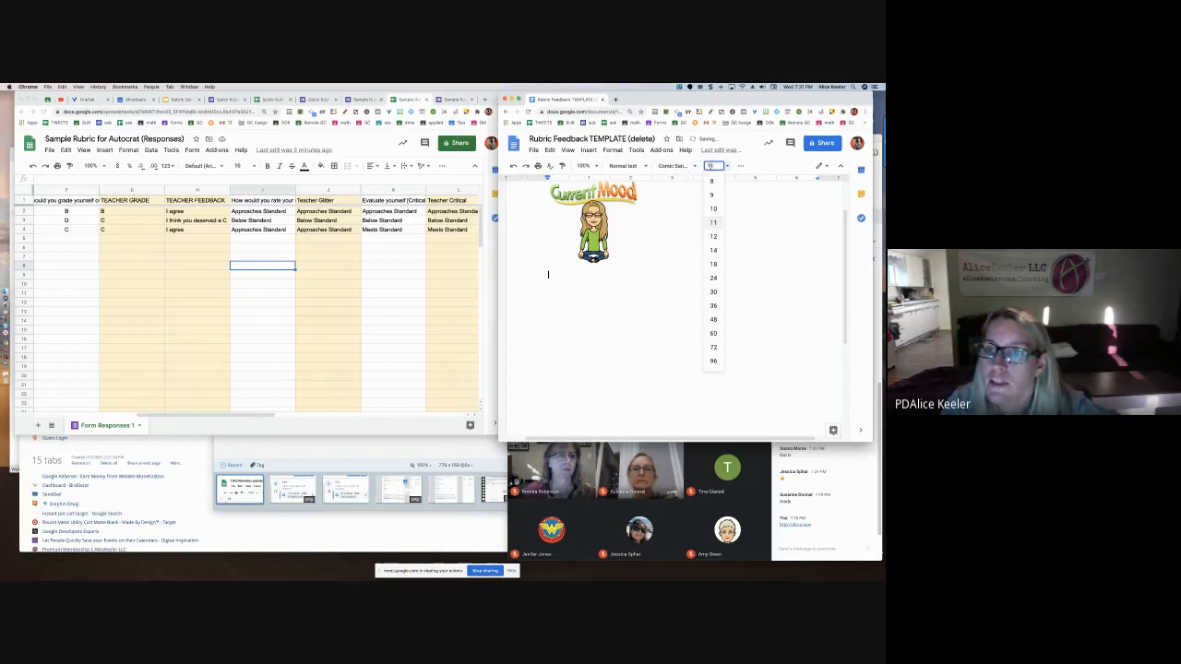
click(713, 284)
click(740, 165)
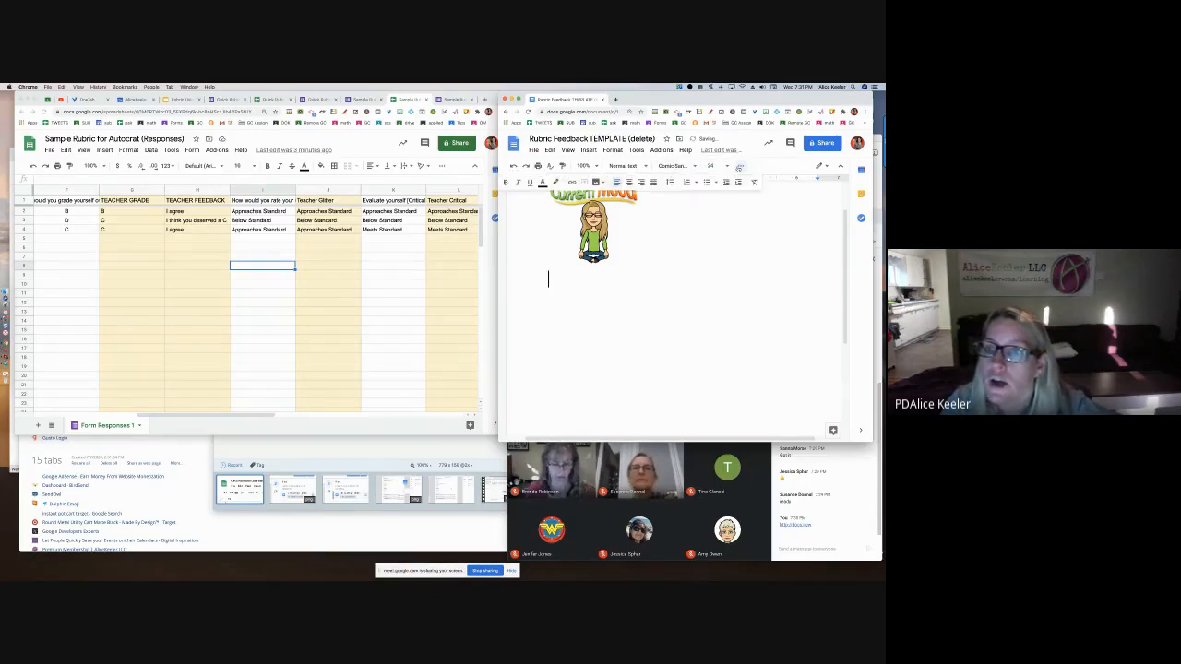
click(542, 182)
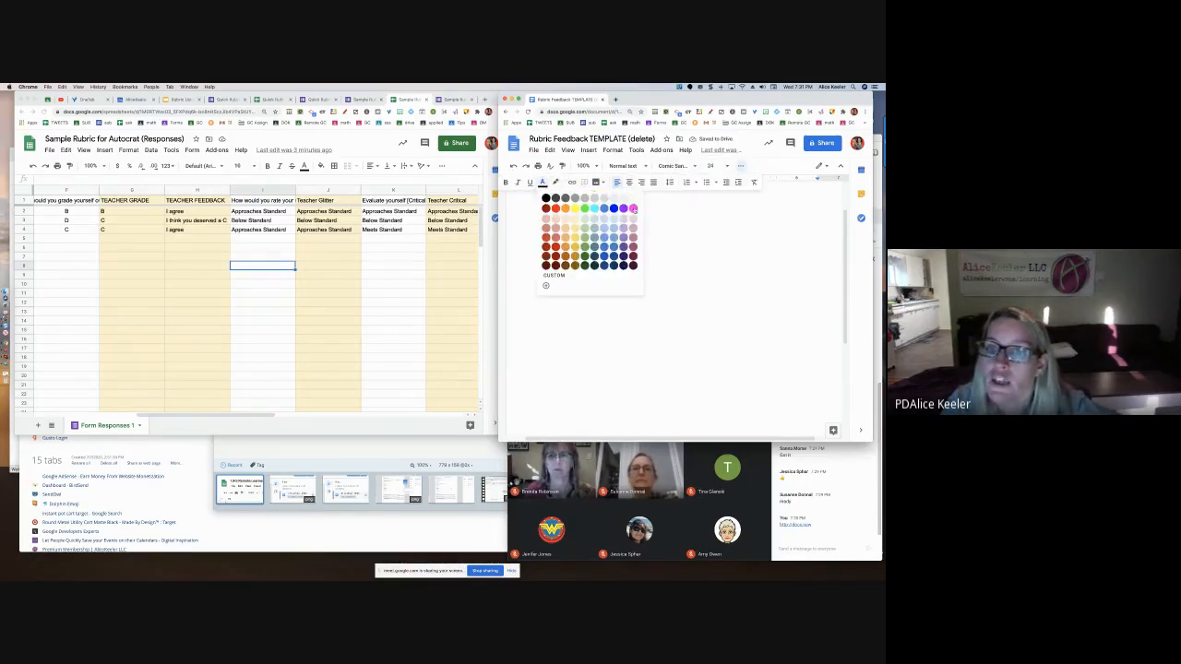
click(633, 209)
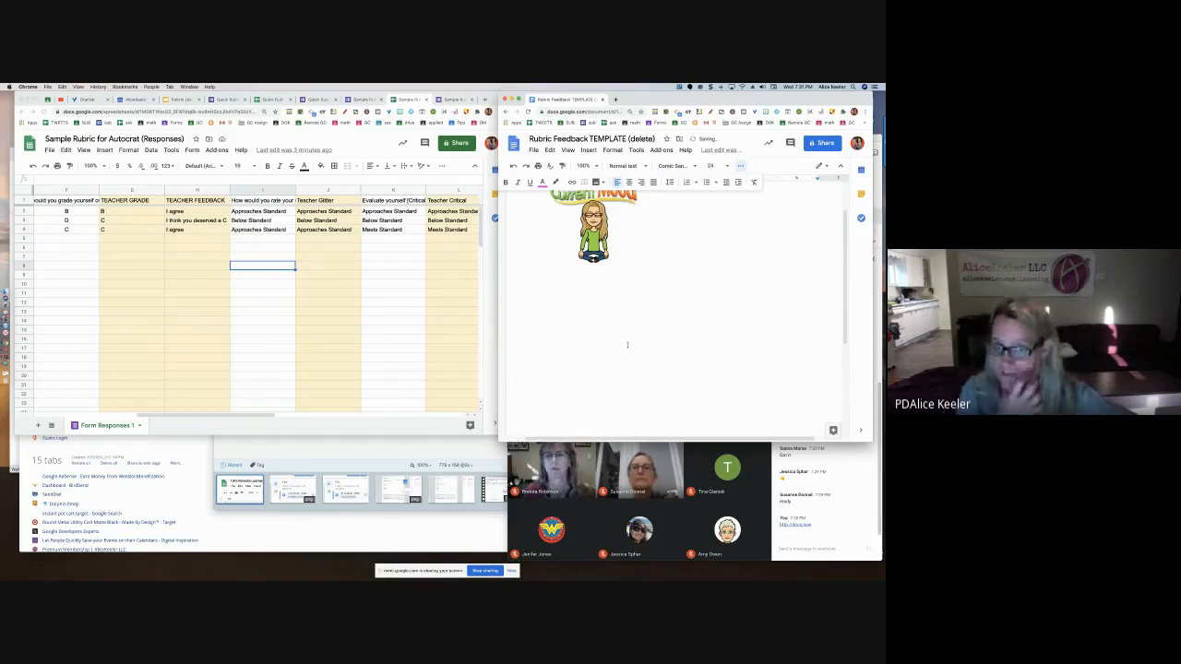
Type 'Hi <<name>>, you rated yourself <<grade>>' and, on the next line, 'I rated you <<tgrade>>'
text(Hi <)
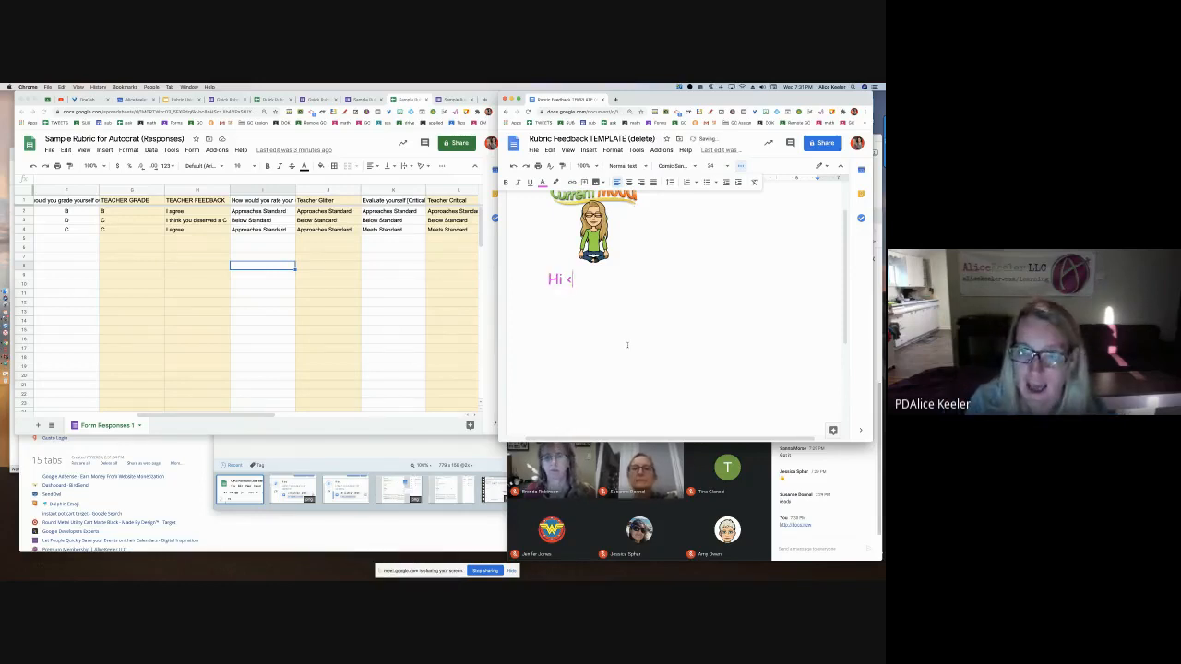
text(<name>>, you )
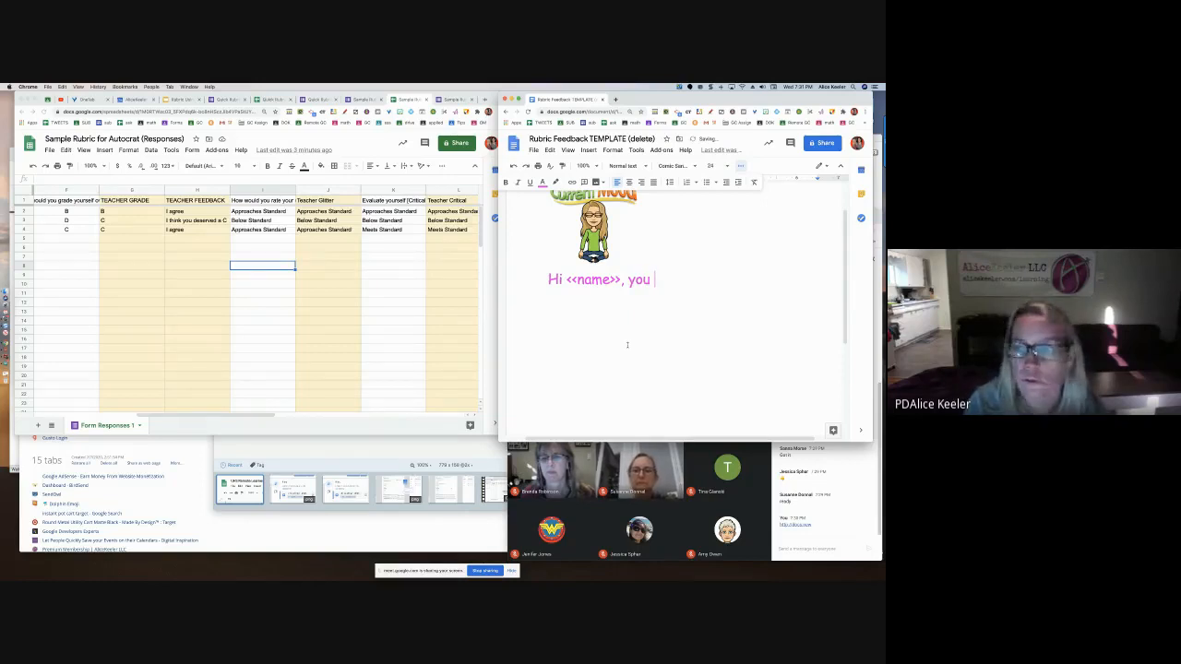
text(rated yourself )
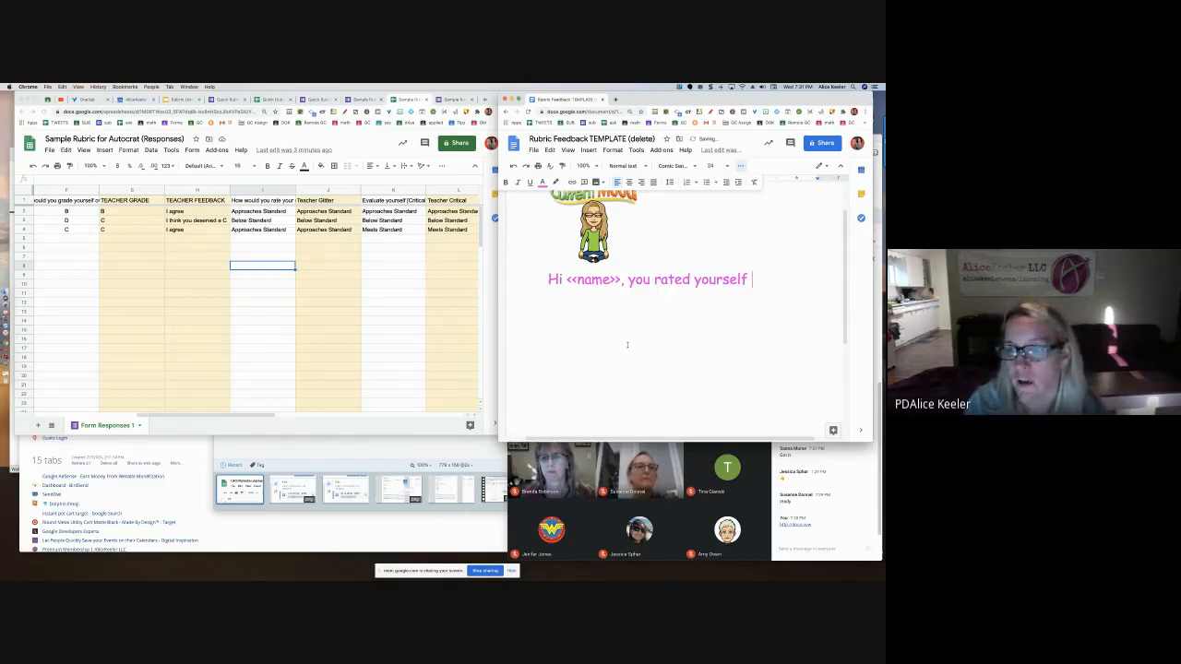
text(<<grade>)
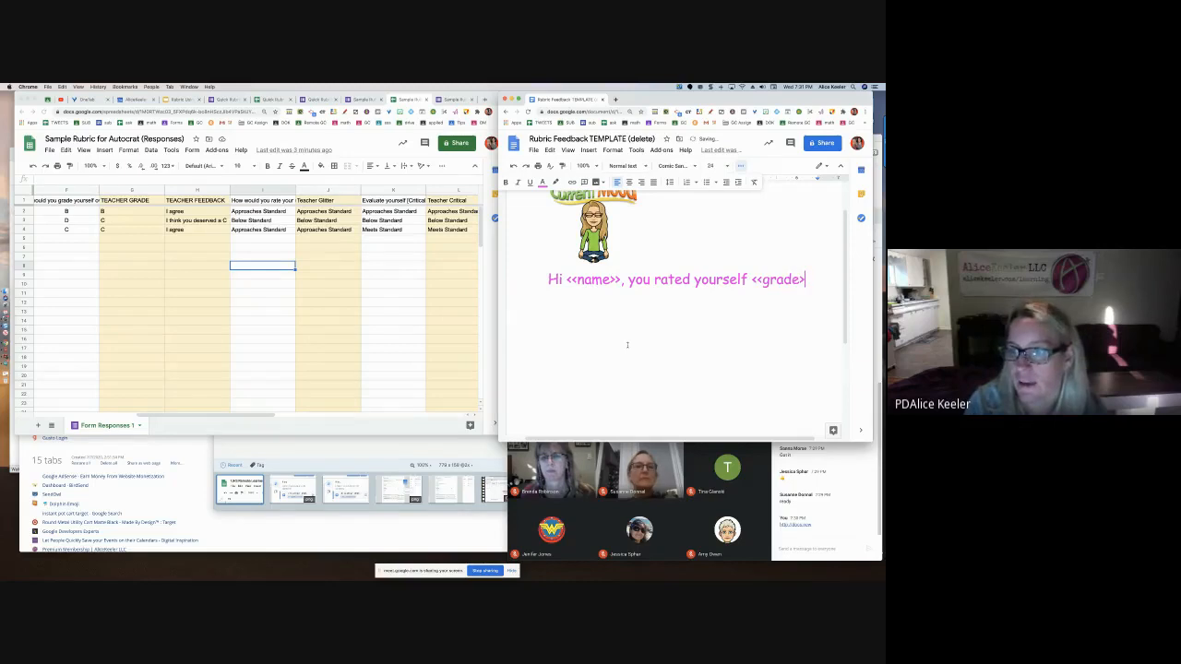
text(>)
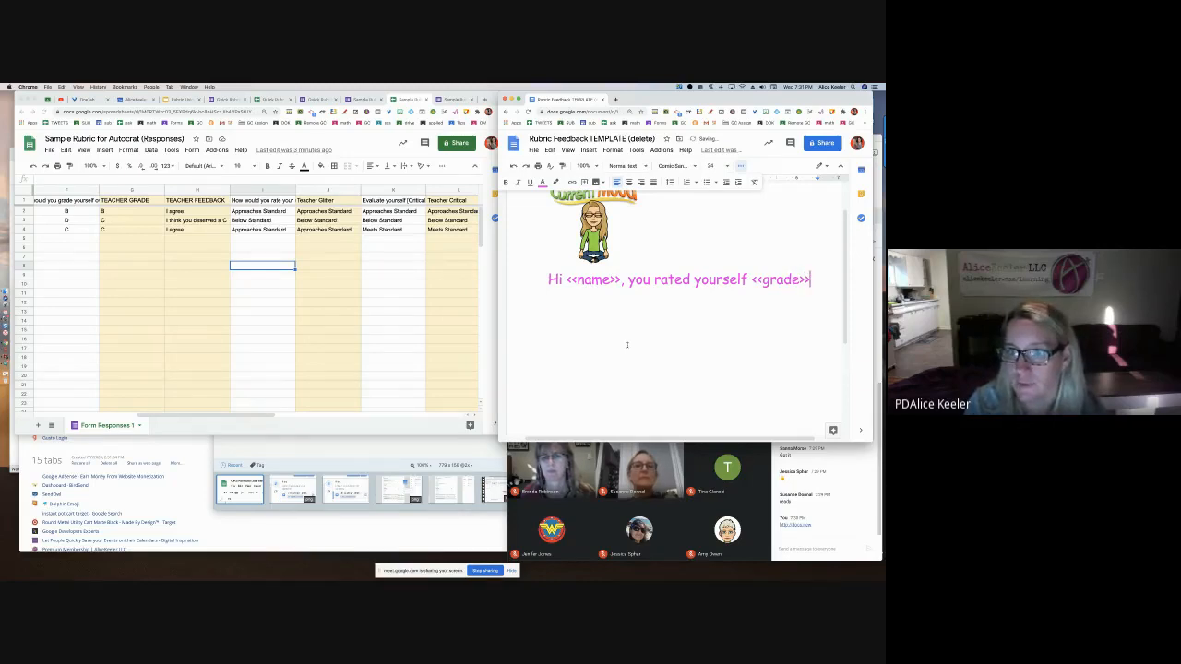
key(Return)
text(I rated yu)
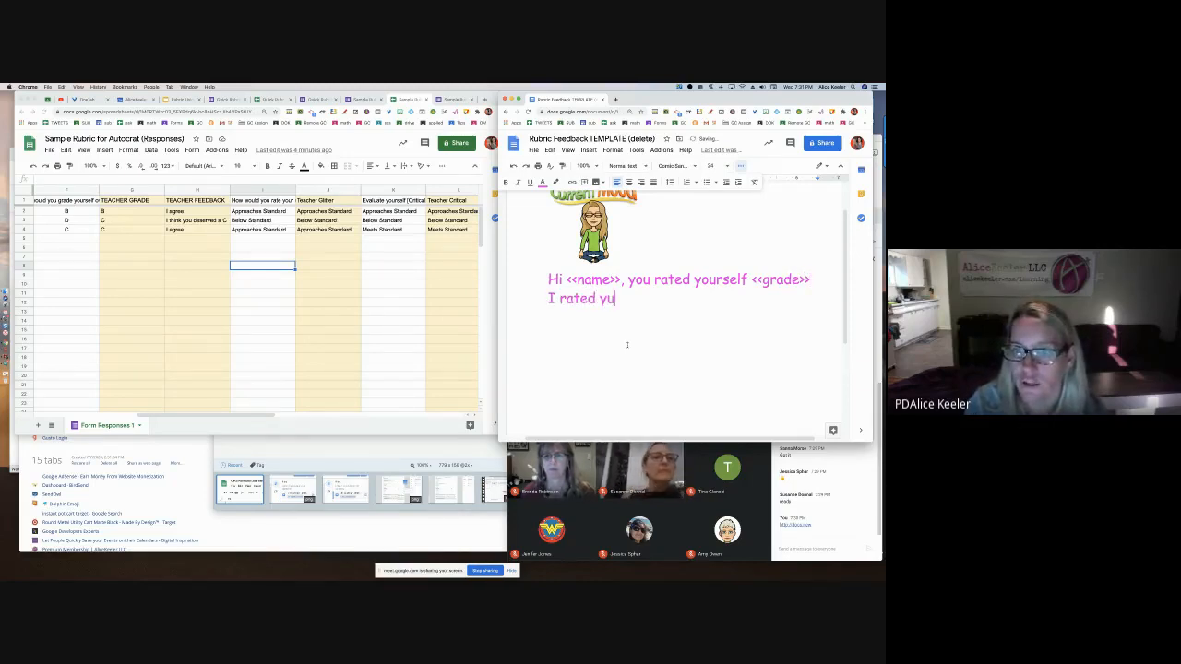
key(BackSpace)
text(ou <<t)
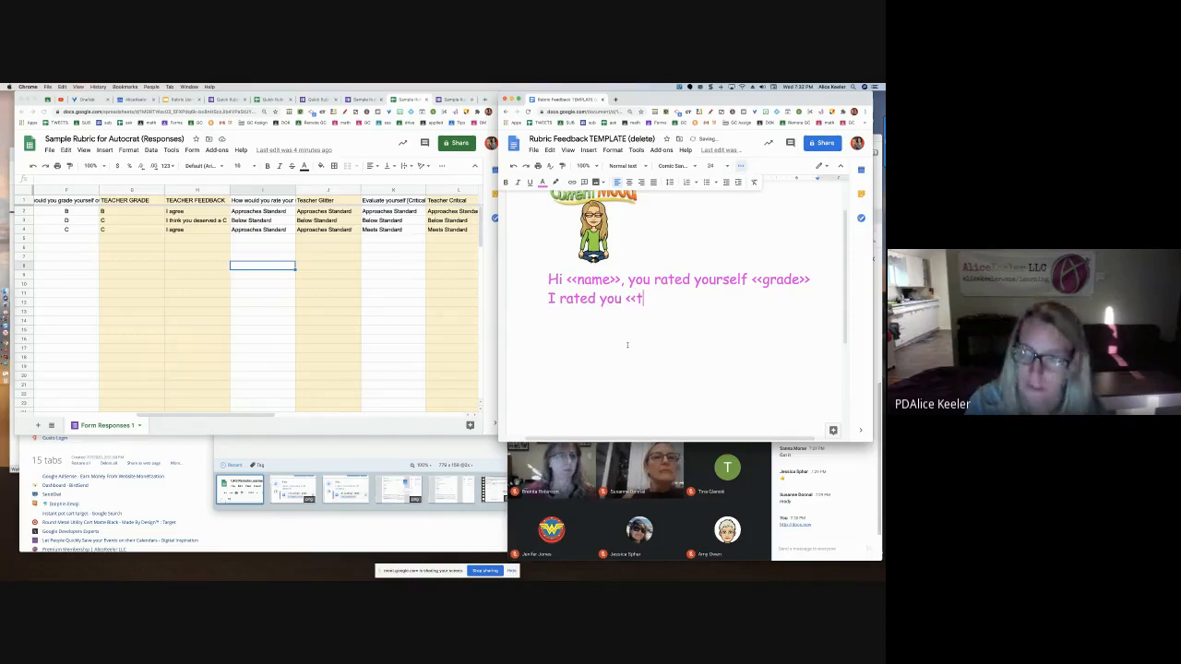
text(grade>>)
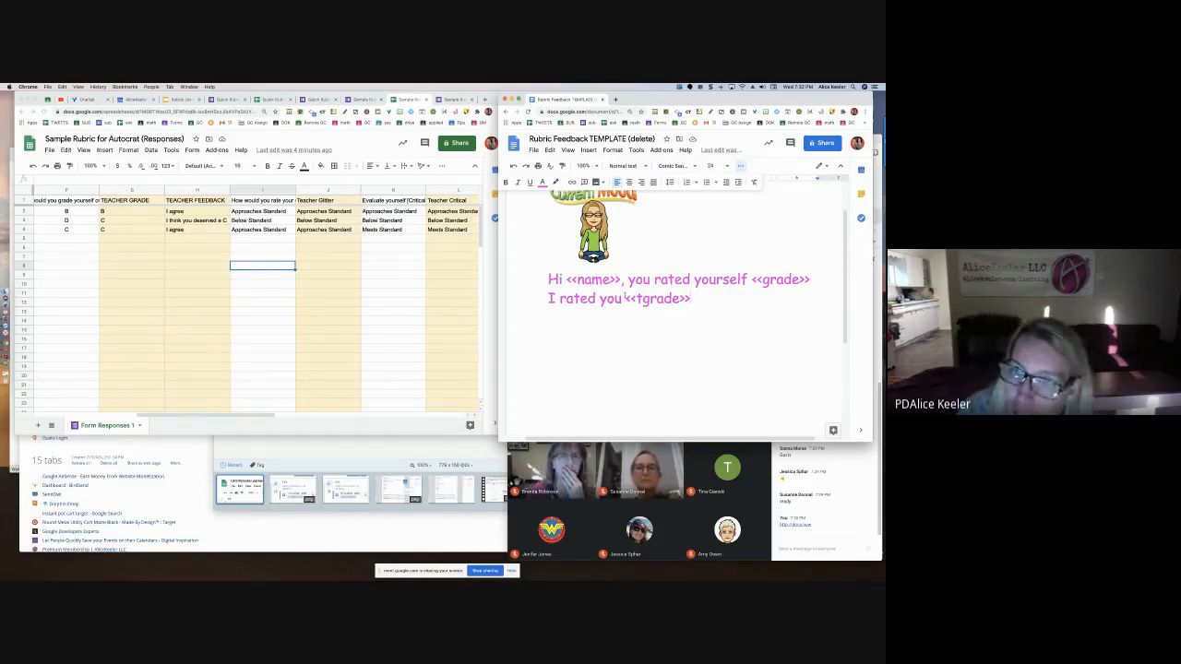
Enlarge the <<tgrade>> tag to size 48 and move it onto its own line
drag(626, 300, 691, 300)
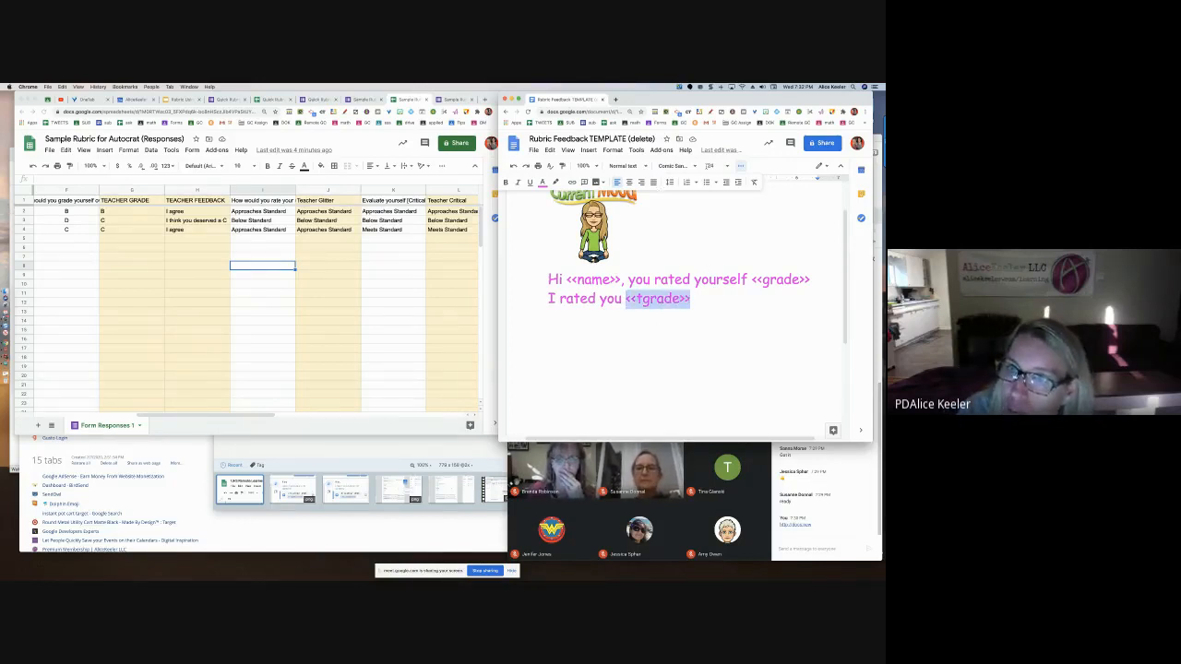
click(713, 165)
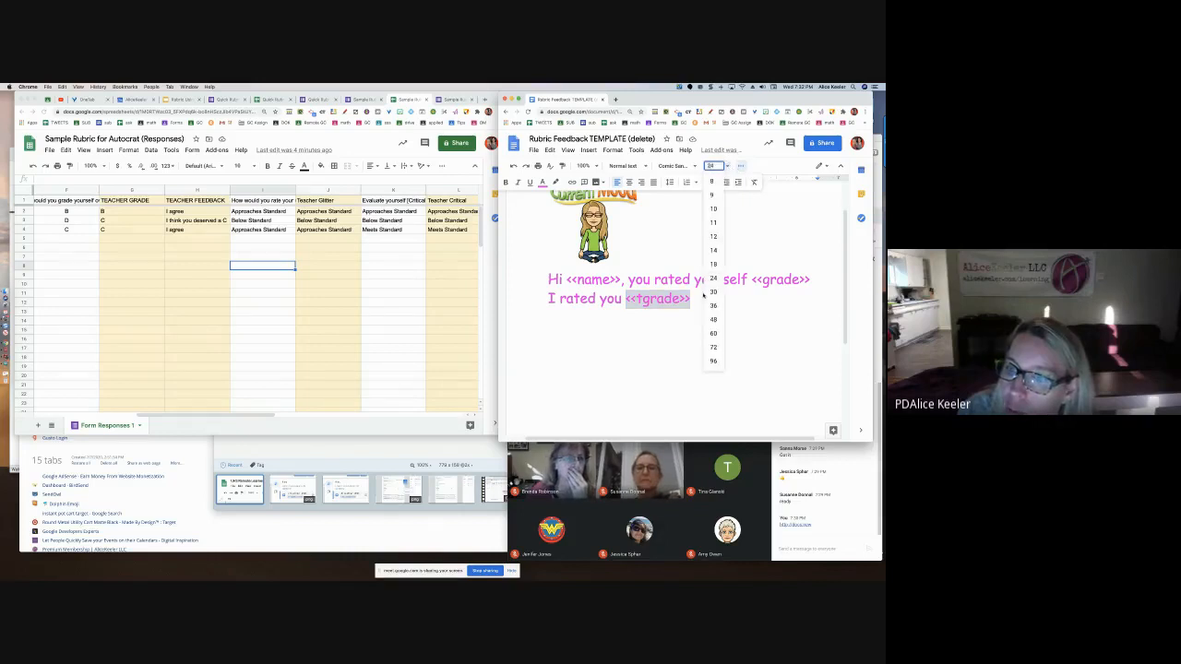
click(712, 319)
click(624, 311)
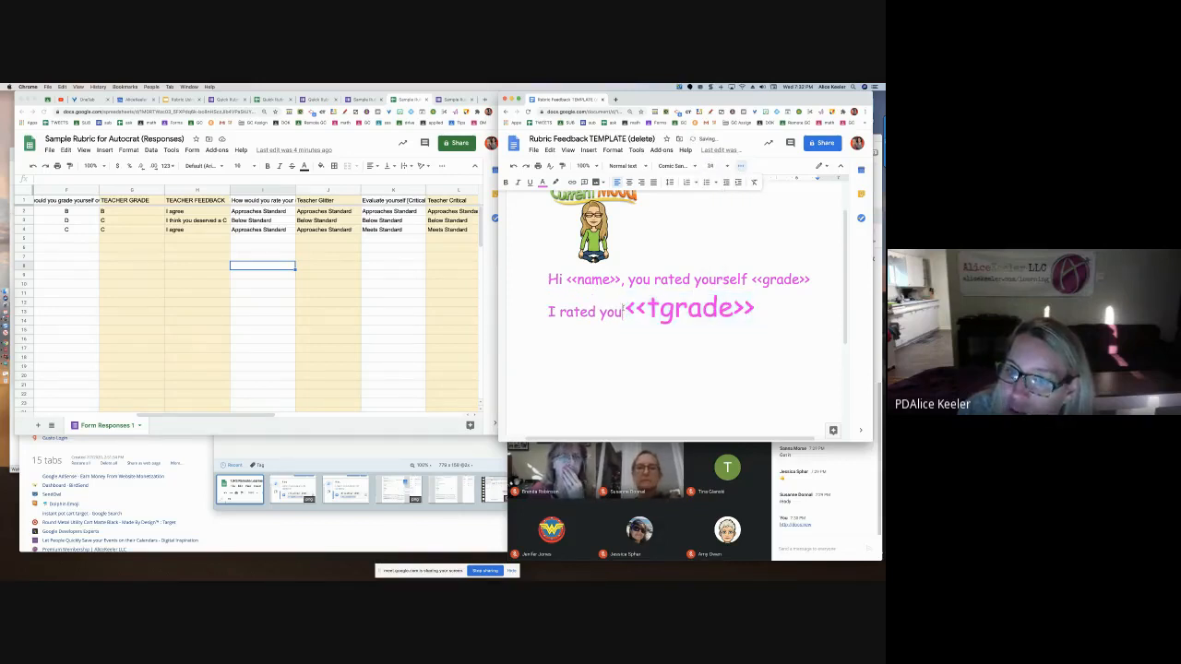
key(Return)
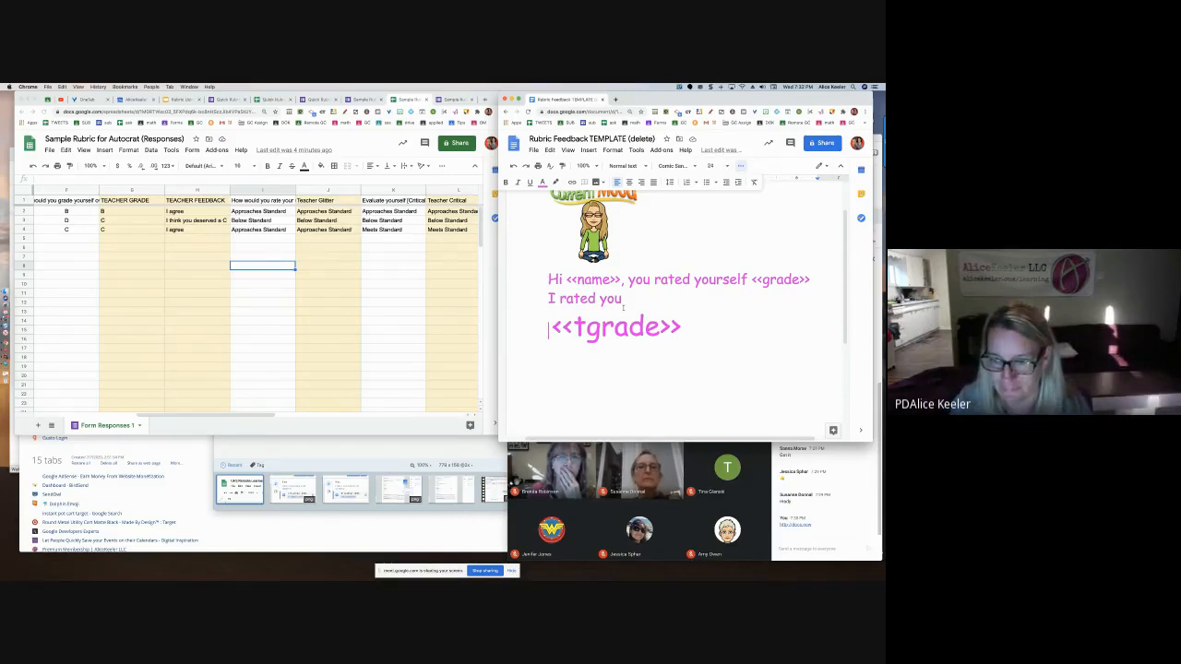
In the responses sheet, select the column headers from First Name onward
click(305, 269)
click(132, 190)
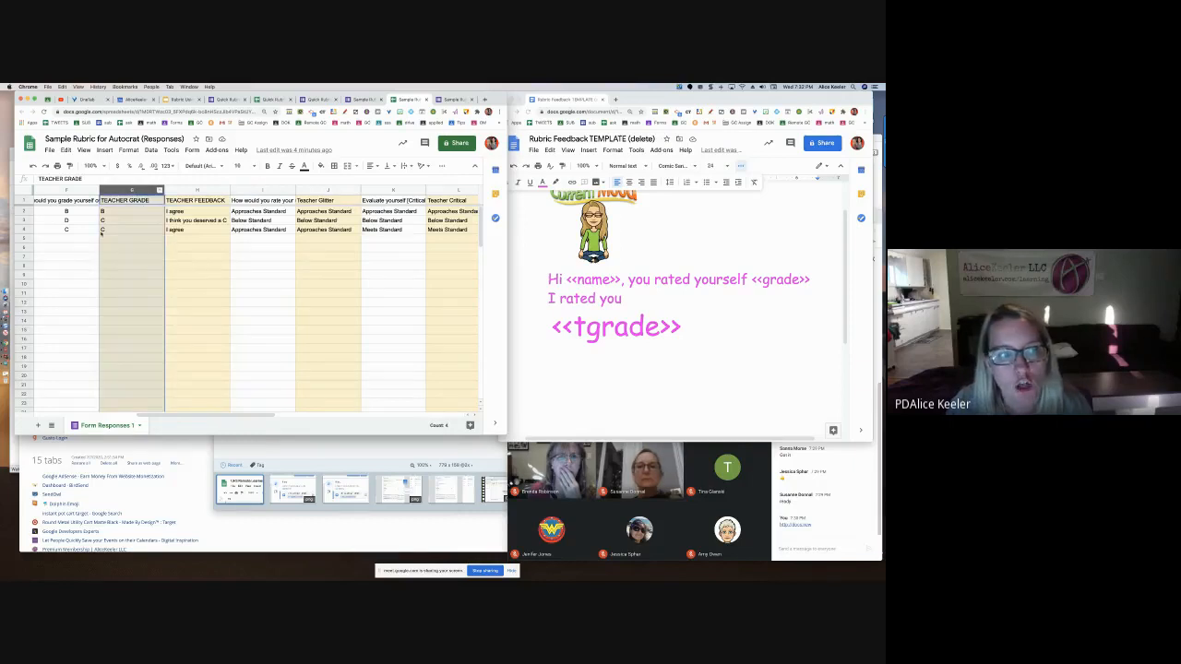
scroll(102, 233, left, 5)
drag(183, 191, 406, 205)
scroll(224, 240, left, 10)
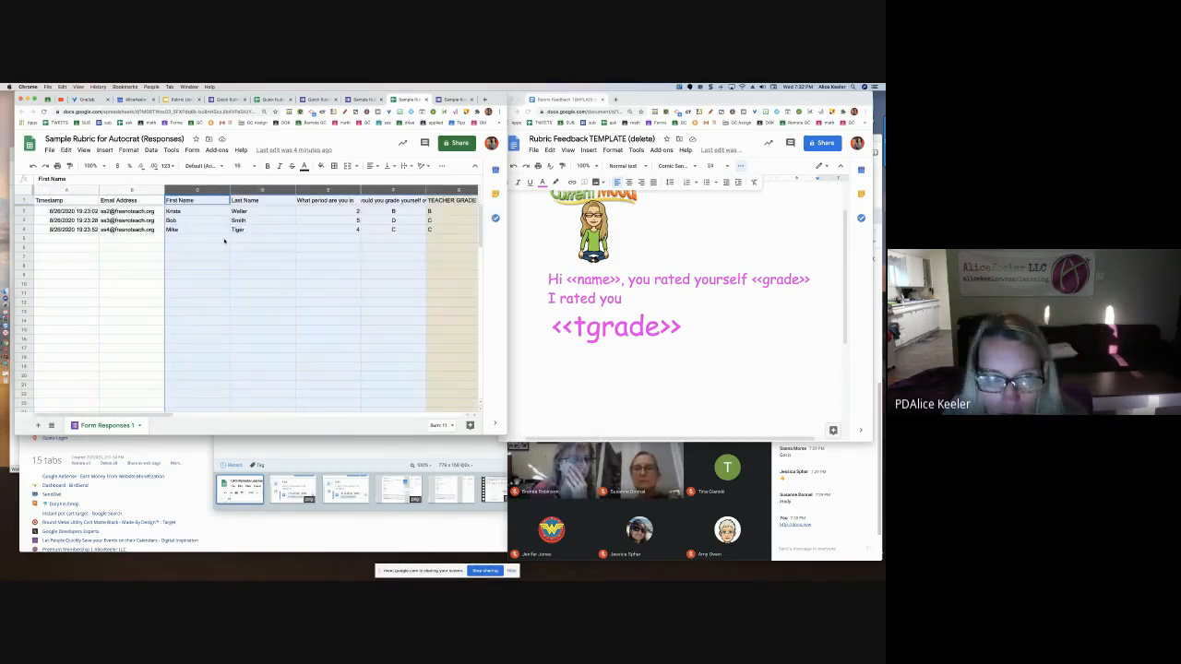
Add default-formatted lines 'Your last name is <<last>>' and 'You are in period <<period>>'
click(591, 375)
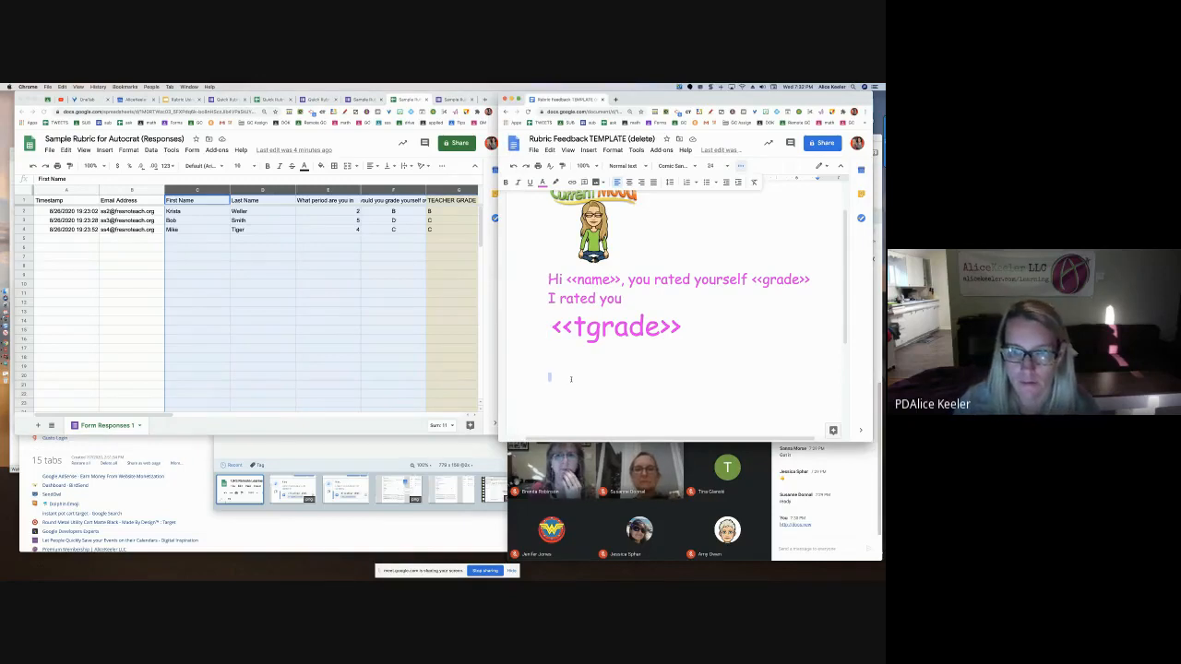
key(ctrl+backslash)
text(Your last n)
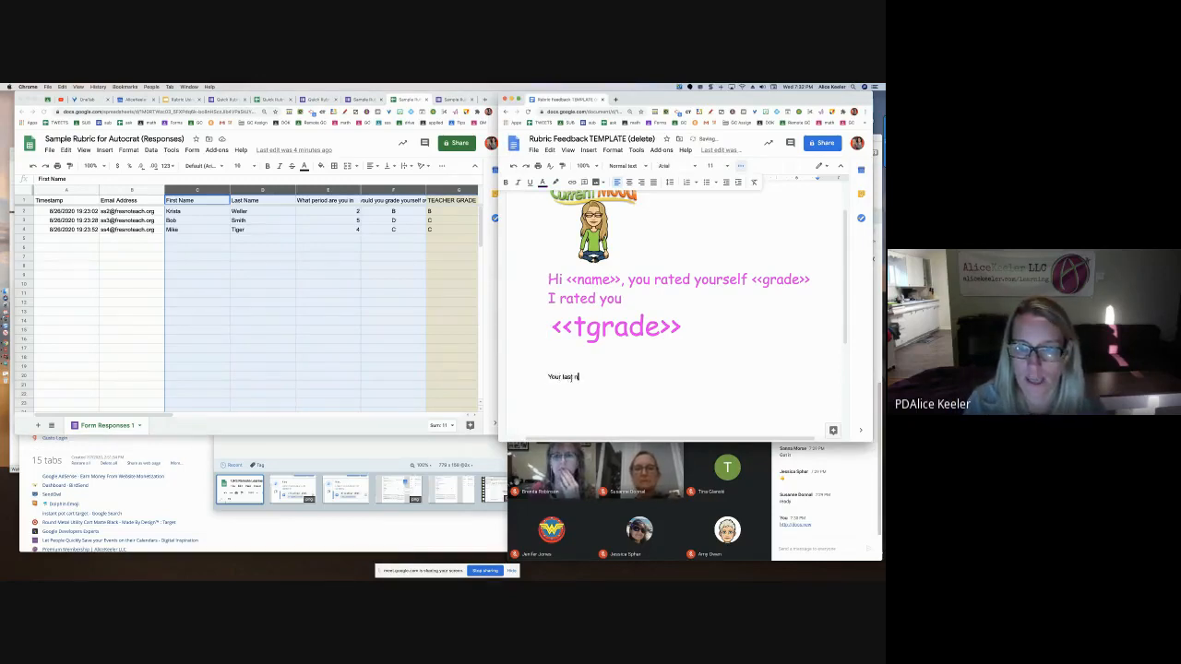
text(ame is <<la)
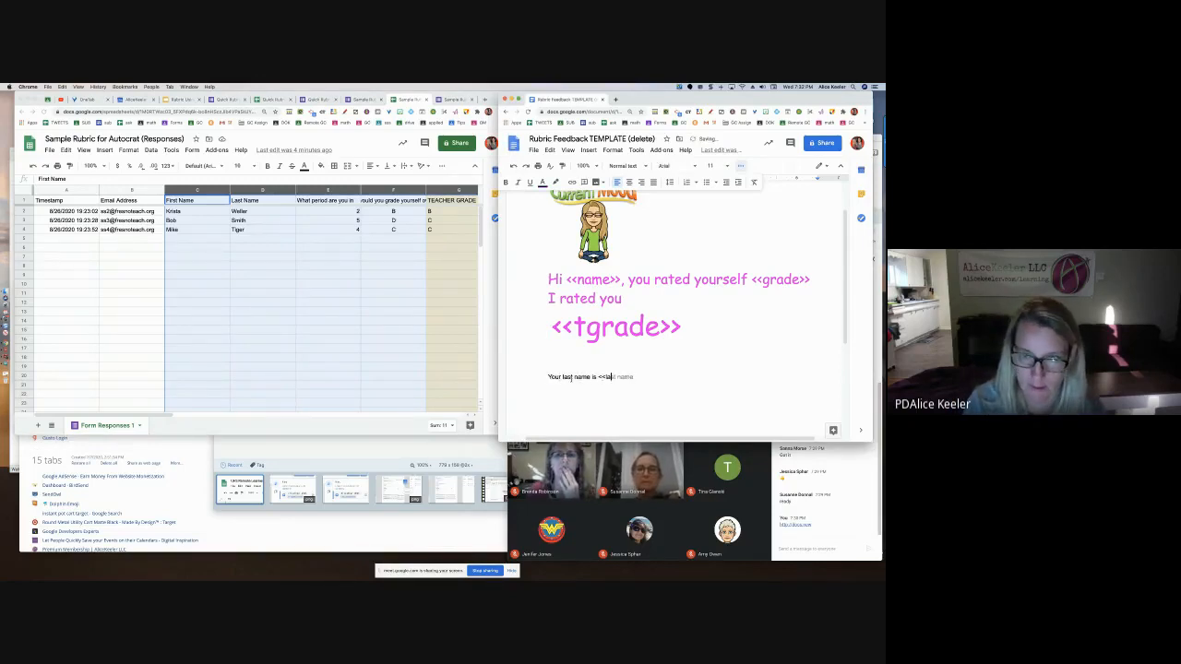
text(st>)
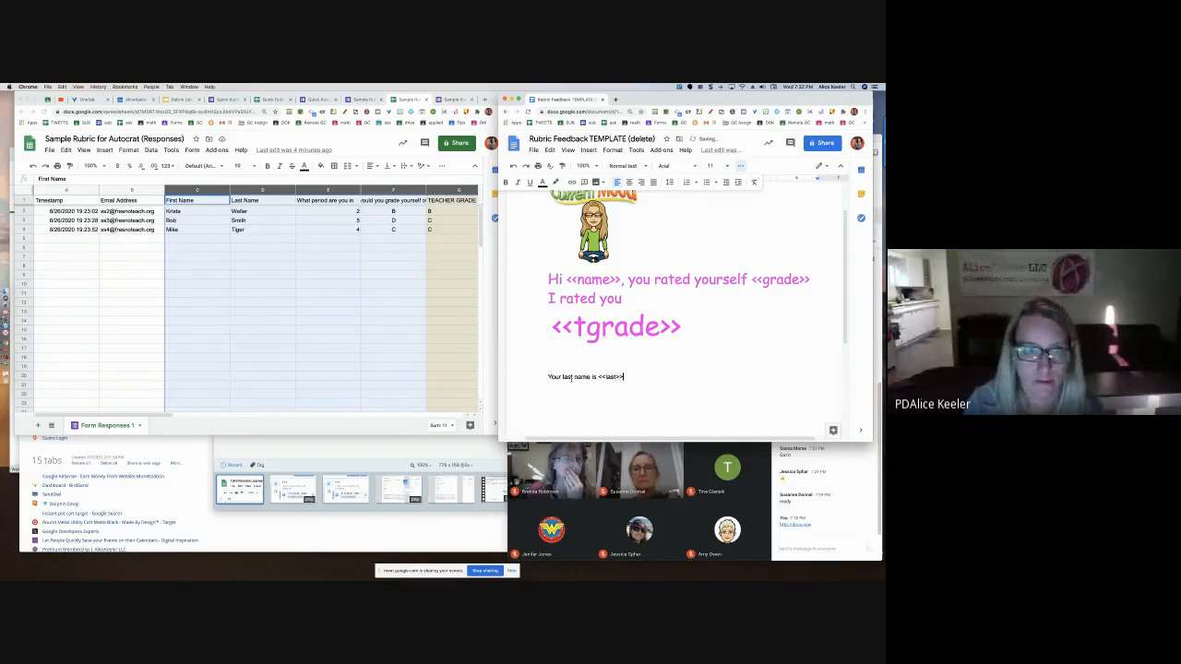
text(>)
key(Return)
text(You are in p)
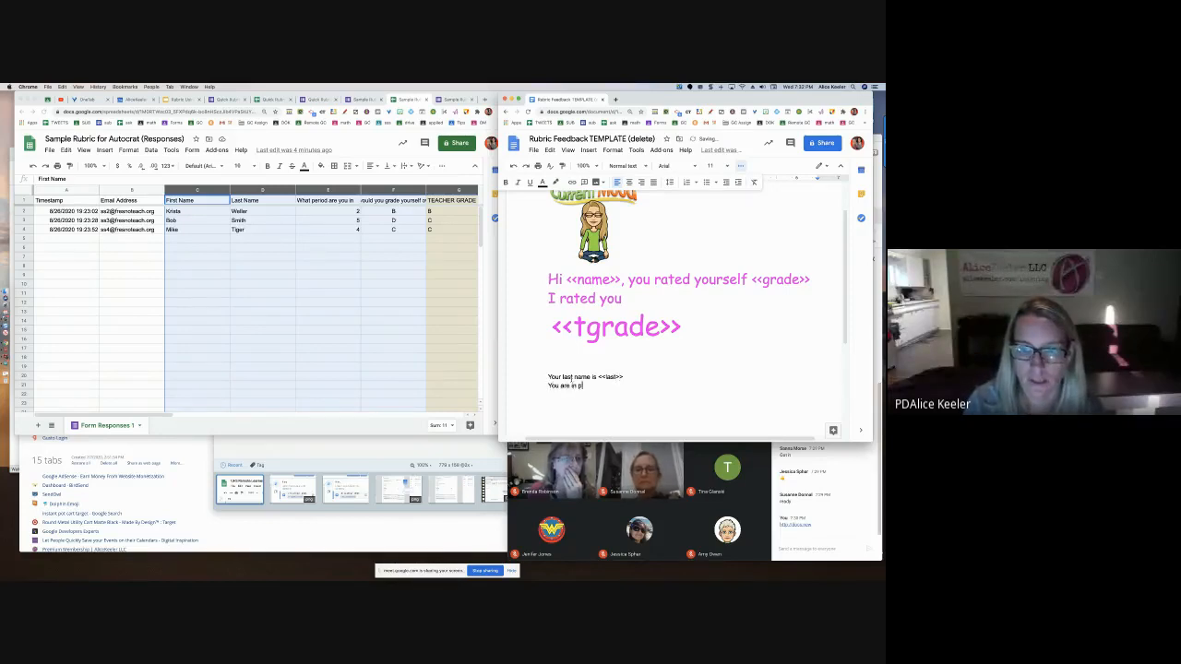
text(eriod <<period)
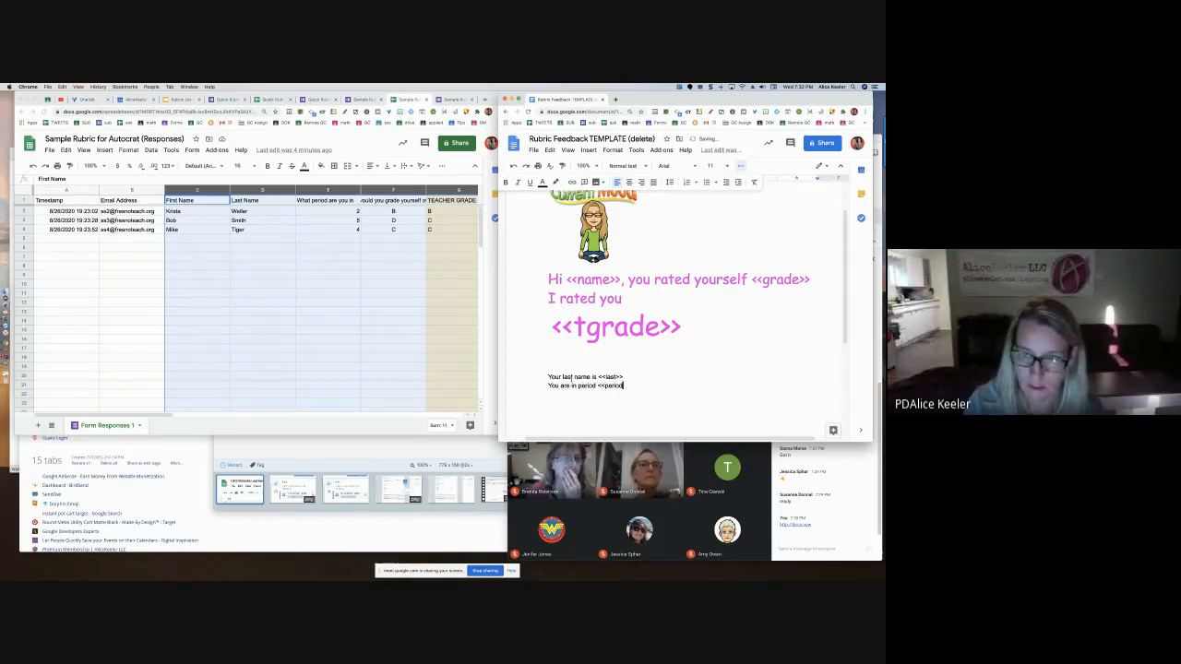
text(>>)
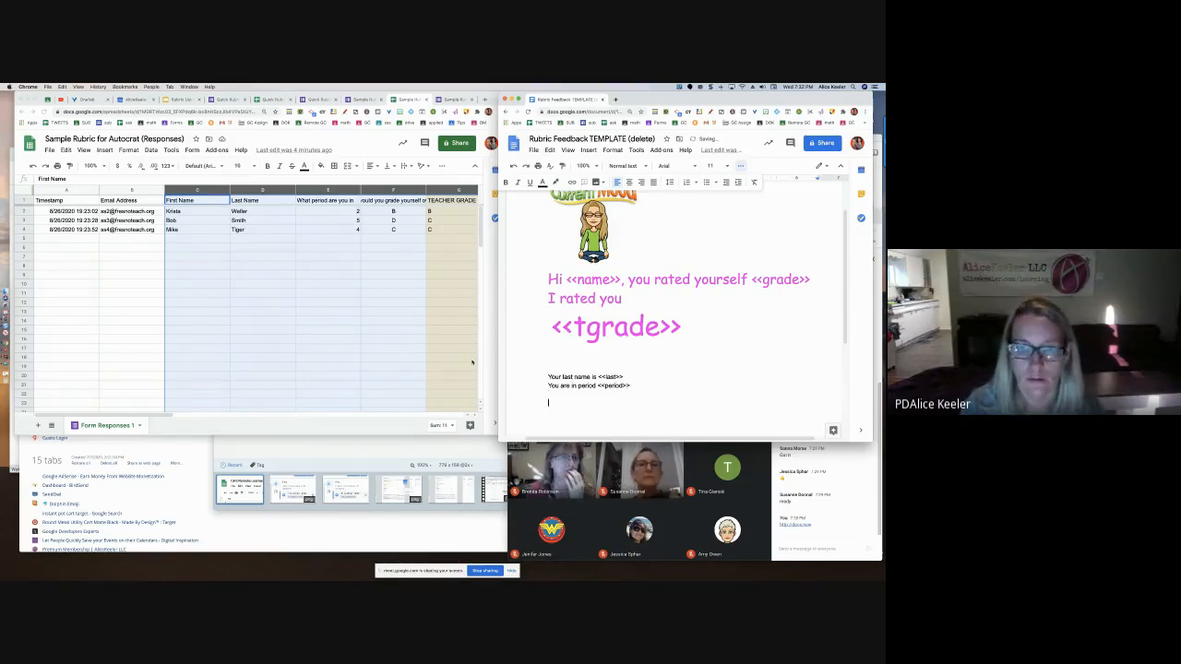
After a blank line, add 'My feedback about the self grading: <<Feedback>>'
scroll(471, 362, right, 3)
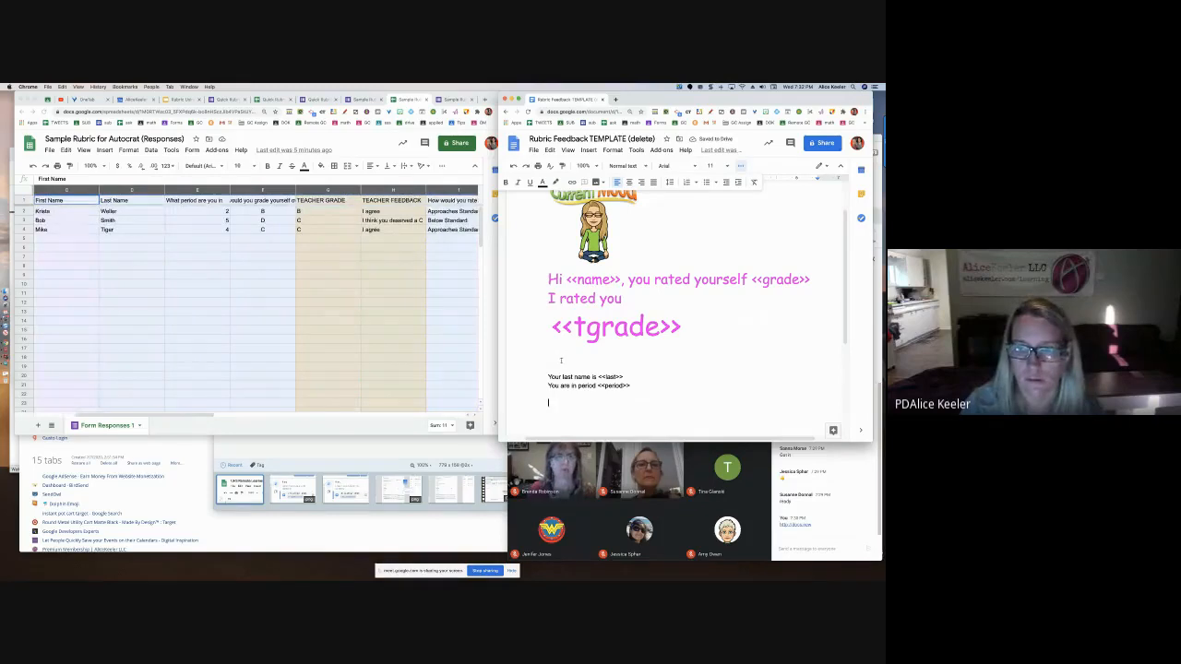
key(Return)
key(Return)
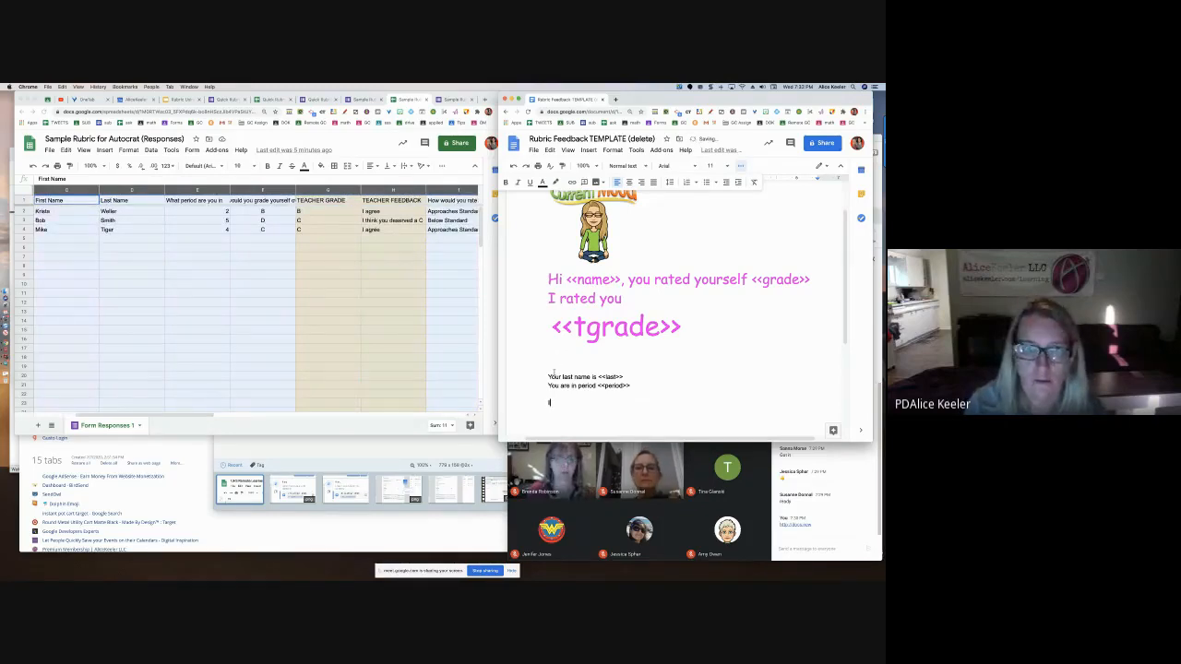
text(My feedback)
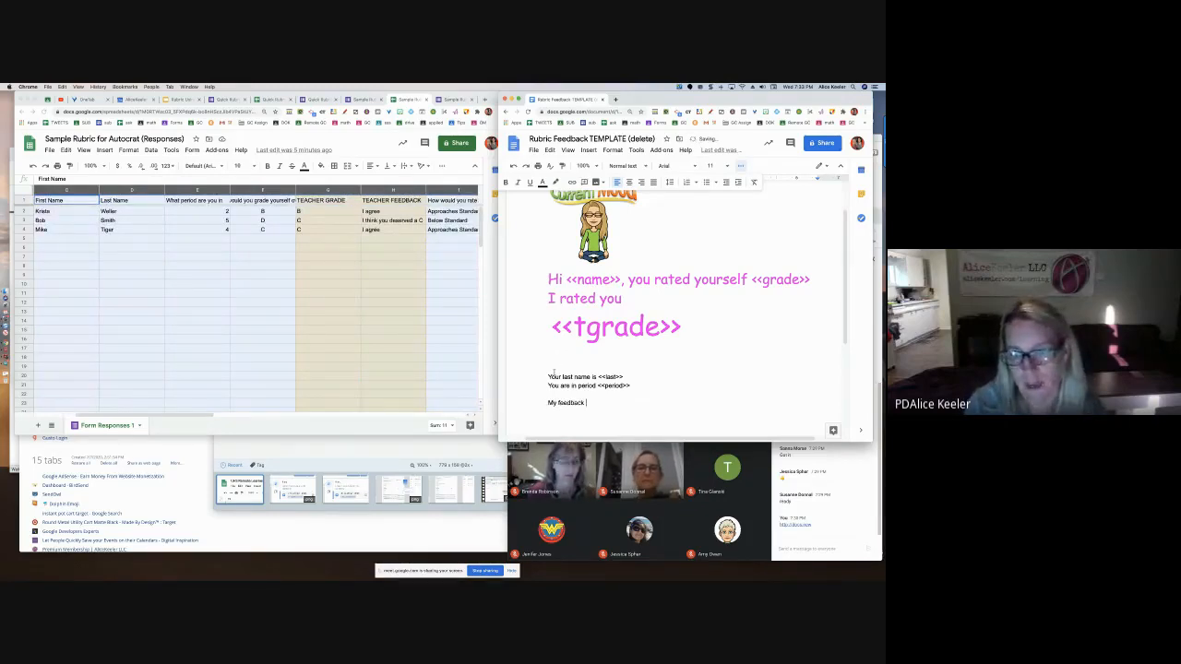
text( about the self g)
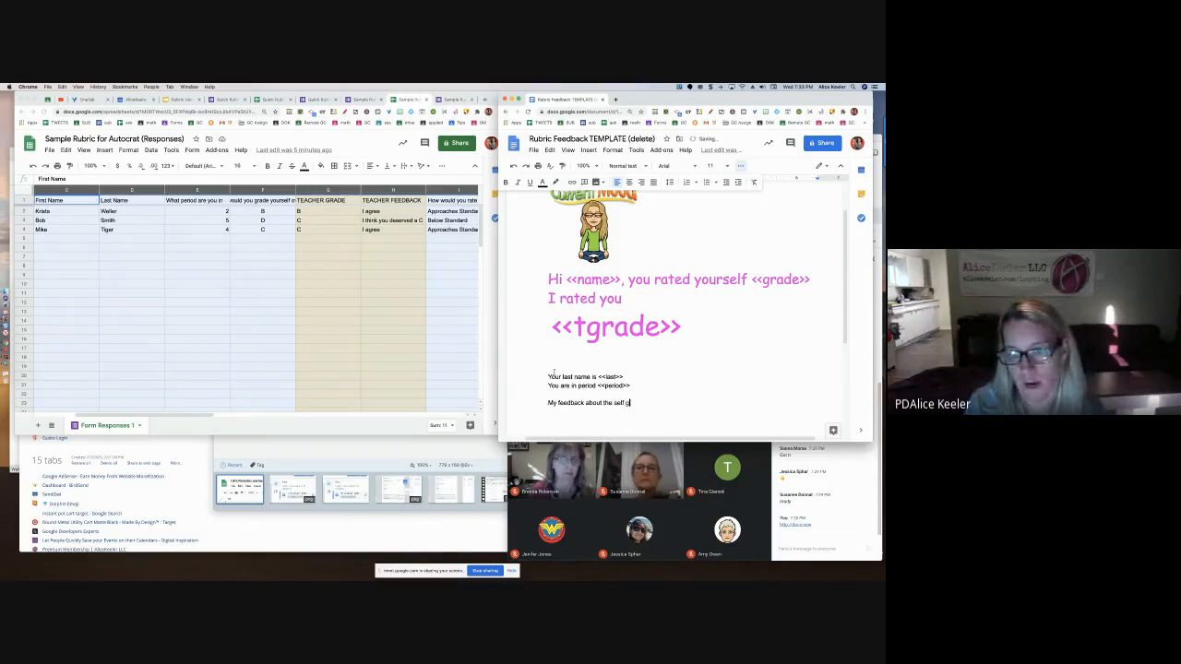
text(rading: <)
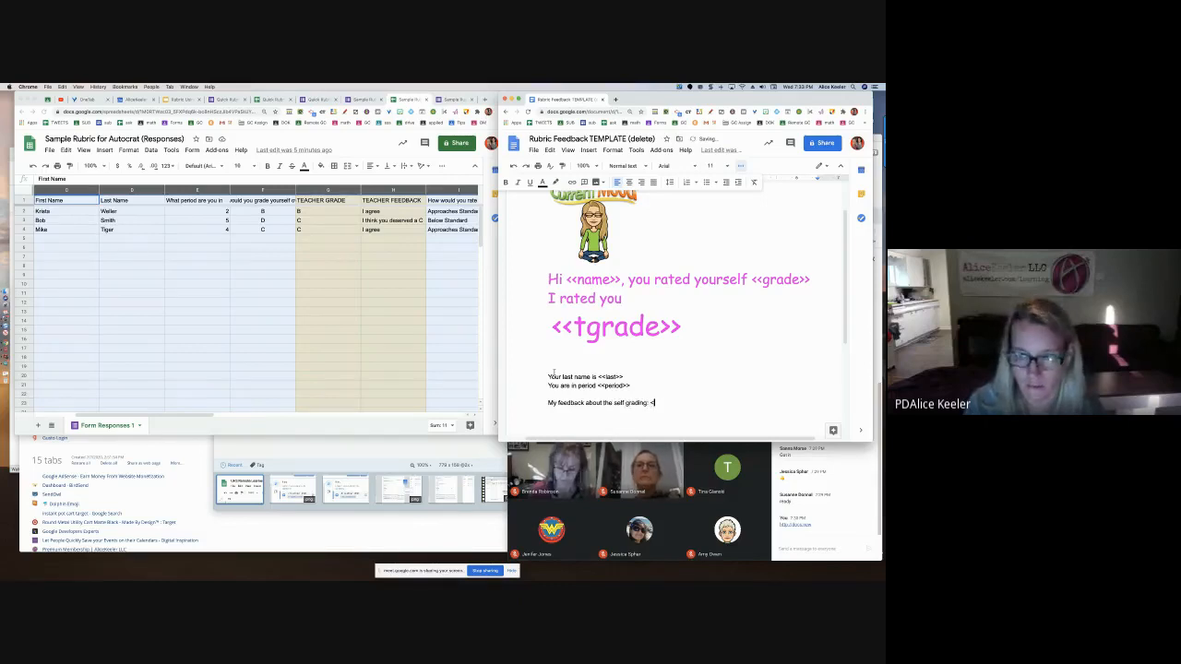
text(<teacher)
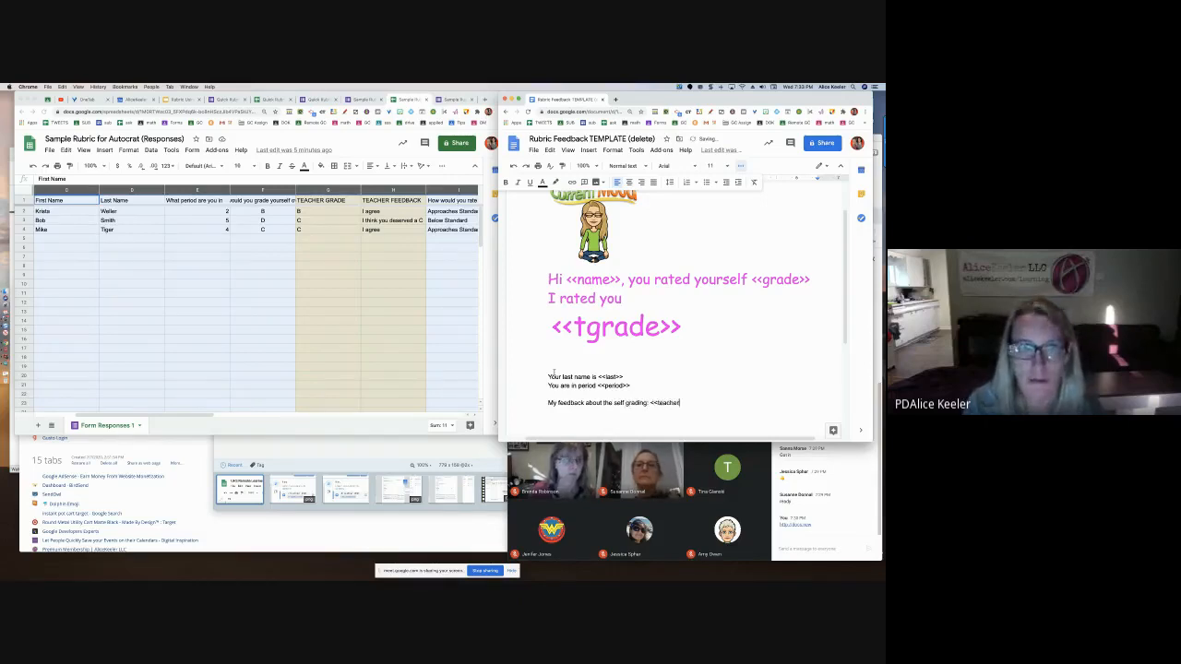
key(BackSpace)
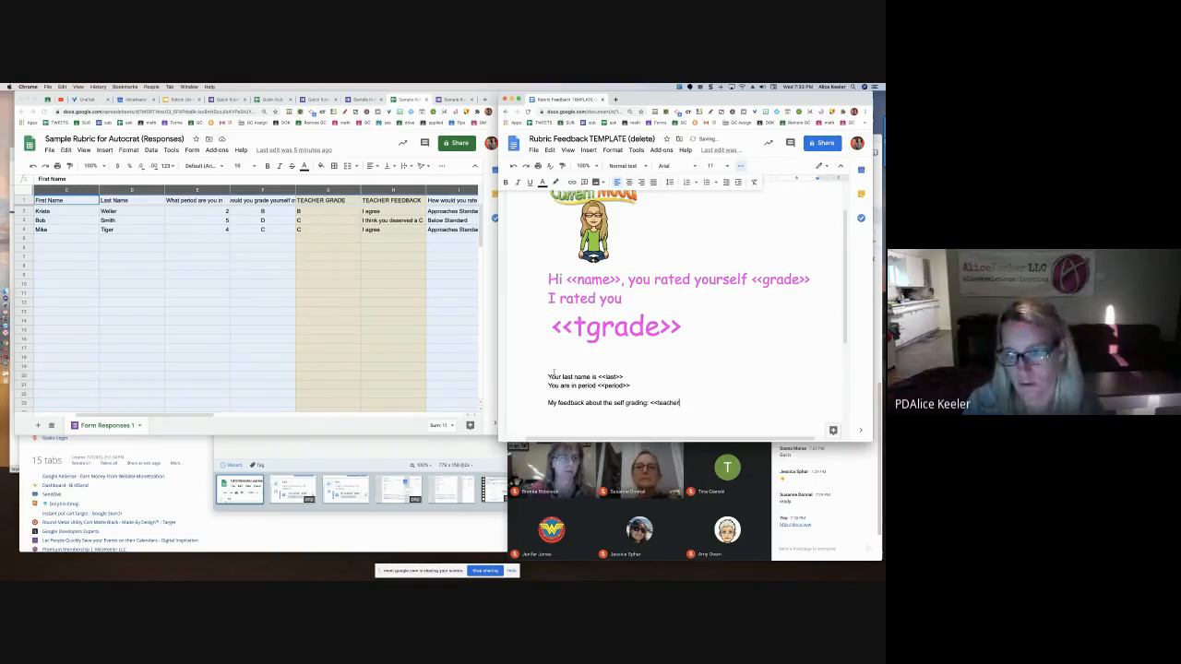
key(BackSpace)
key(BackSpace)
key(BackSpace)
key(BackSpace)
key(BackSpace)
key(BackSpace)
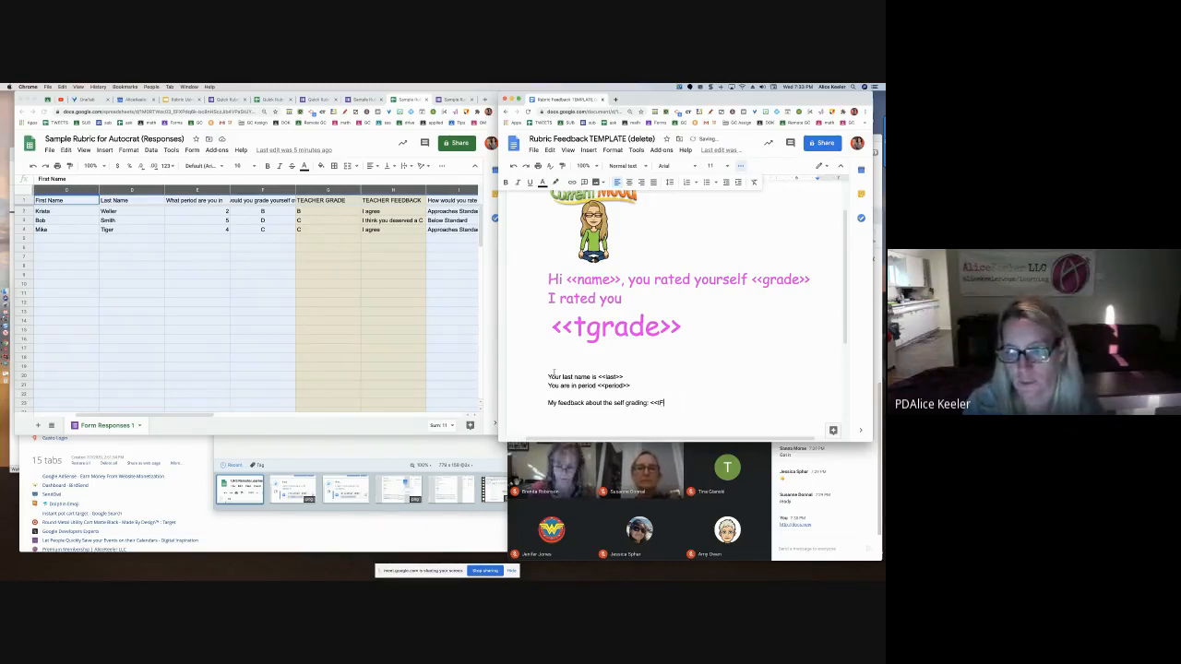
text(Feedback>>)
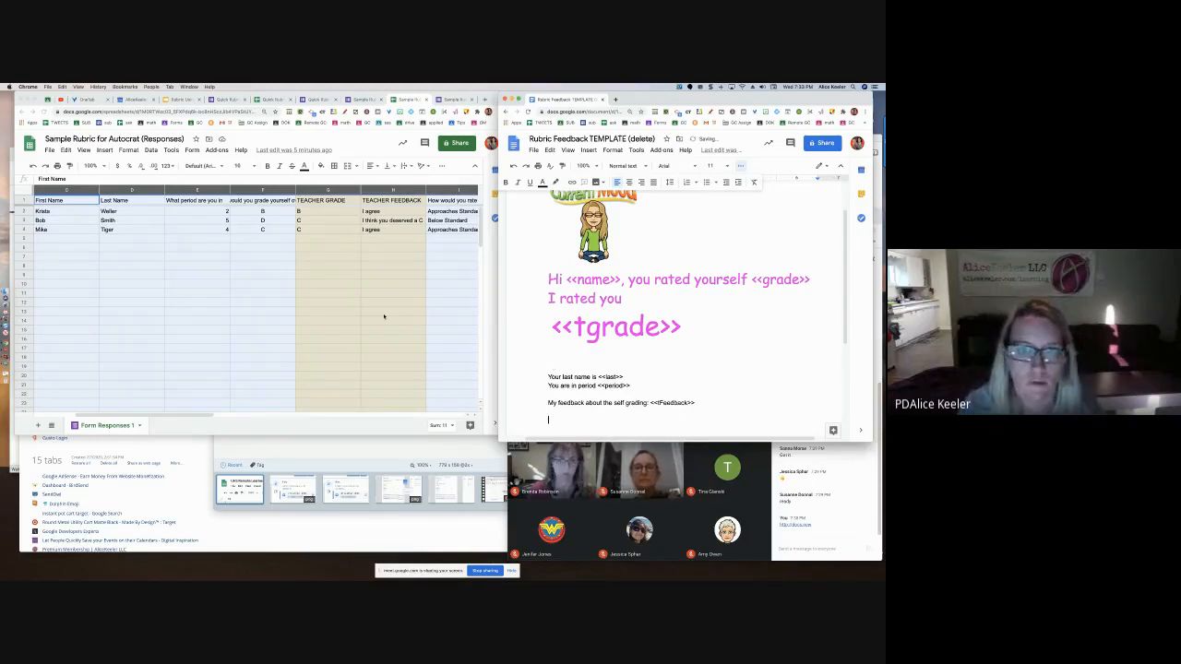
Add 'Your rating on the use of Glitter: <<glitter>>' and 'I evaluated you as <<tglitter>>'
scroll(383, 316, right, 2)
key(Return)
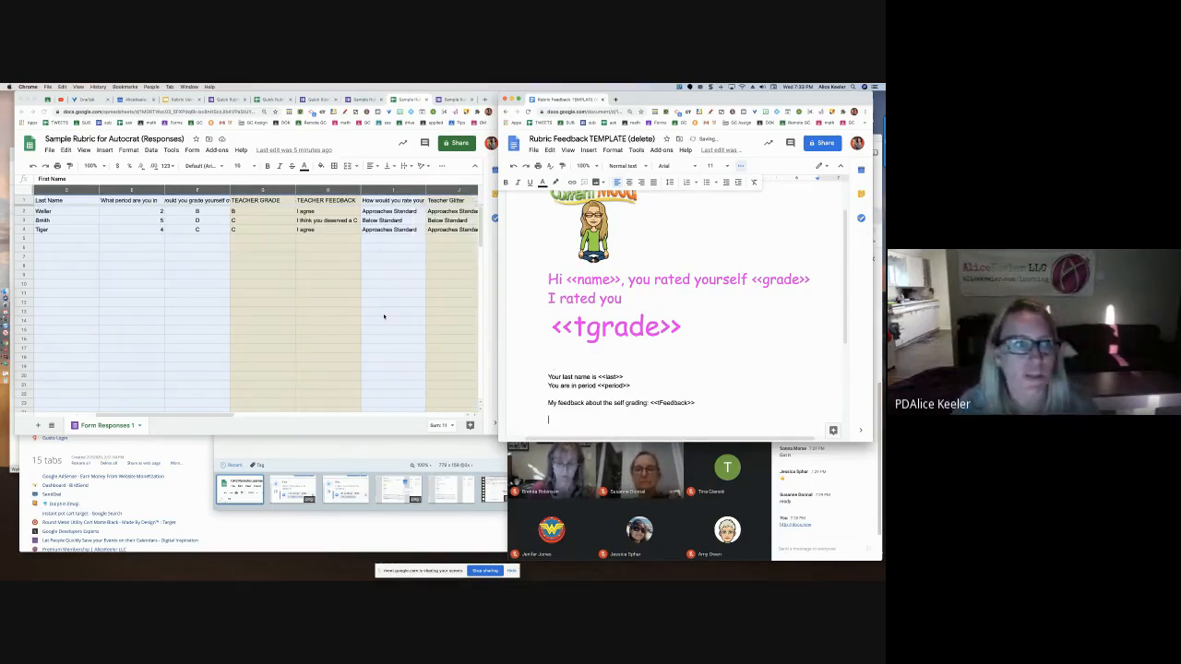
scroll(384, 317, right, 2)
click(327, 200)
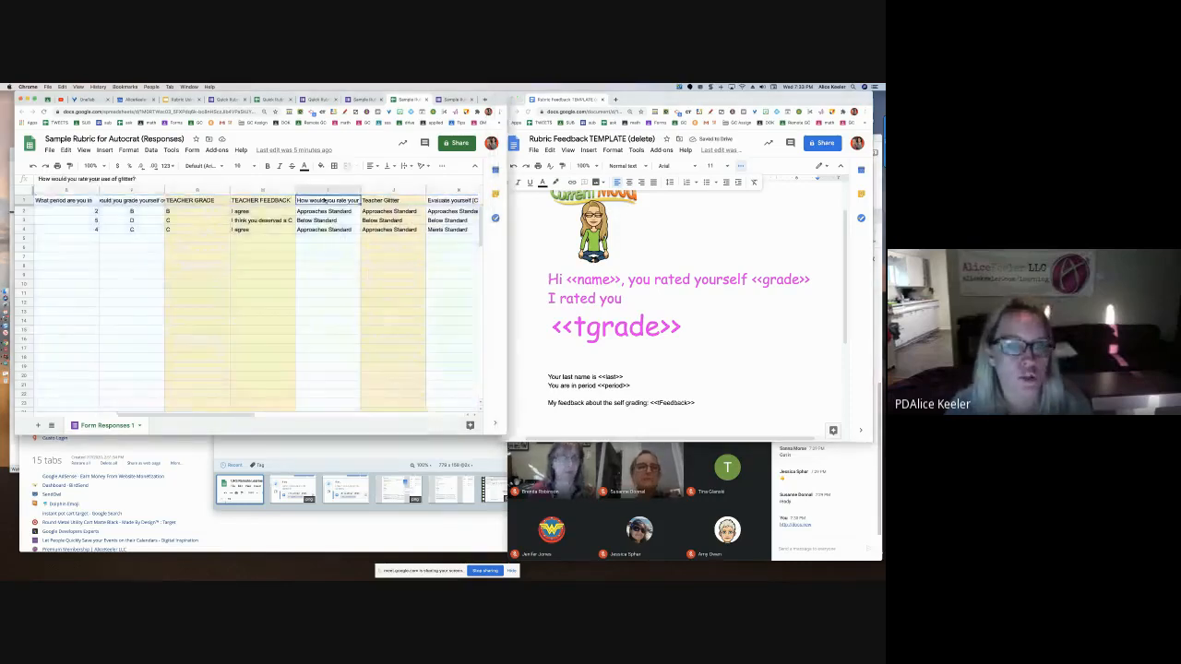
click(609, 427)
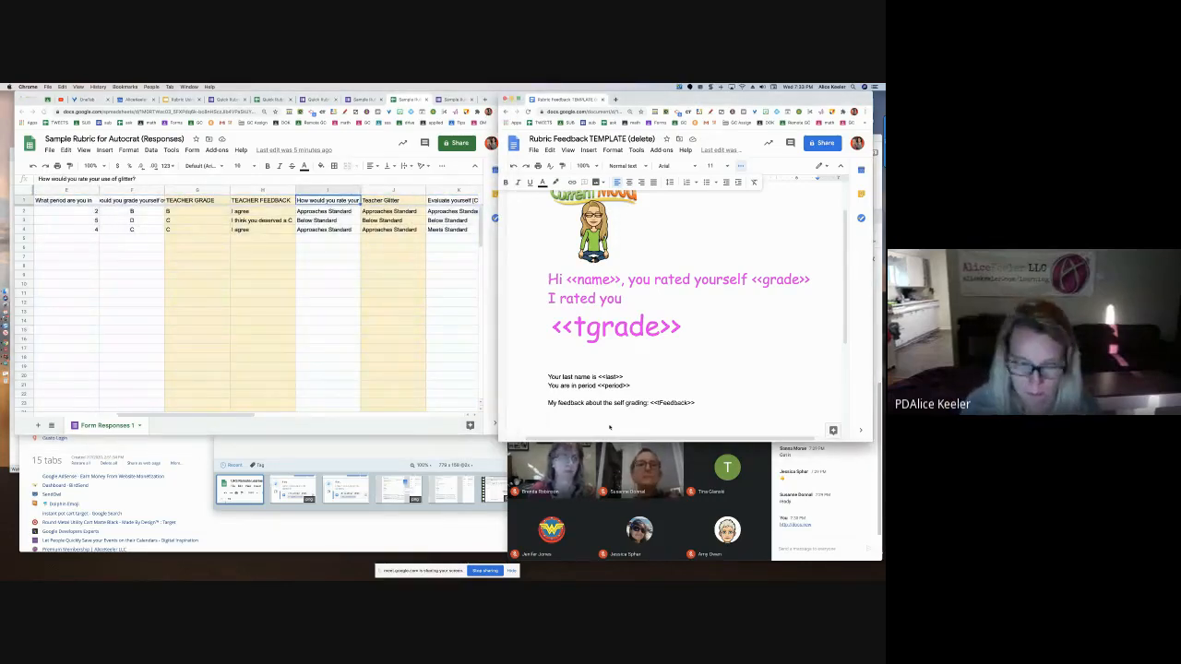
text(Your rating on the use of Gli)
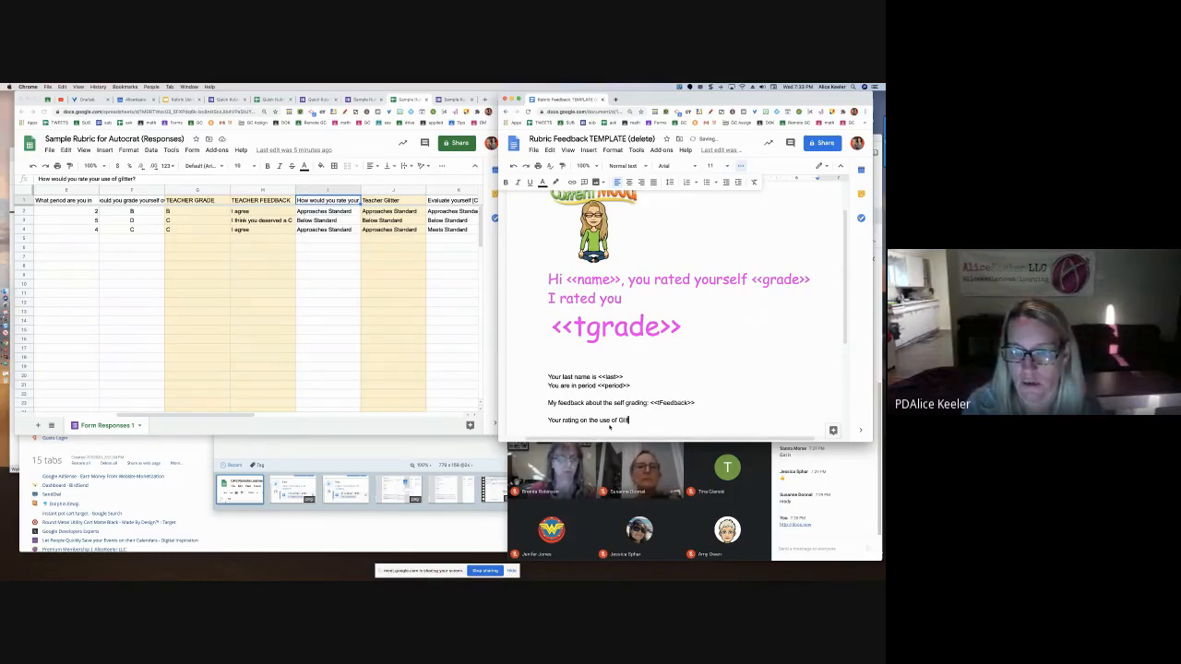
text(tter: )
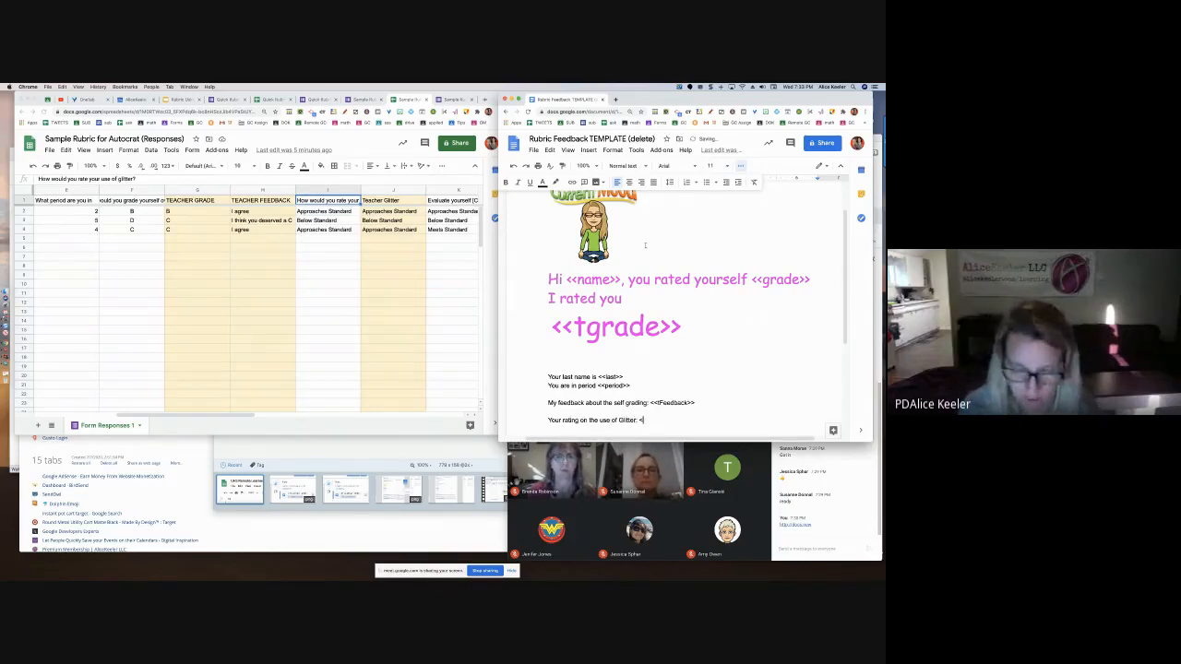
text(<<glitter>>)
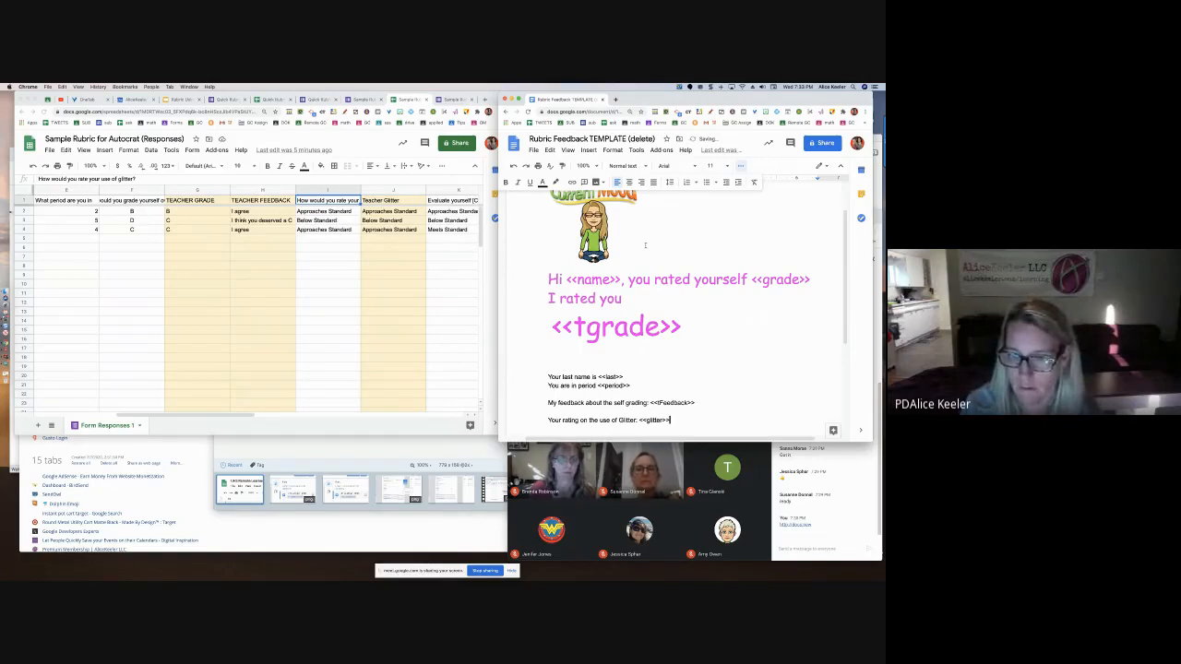
key(Return)
text(I evaluated you a)
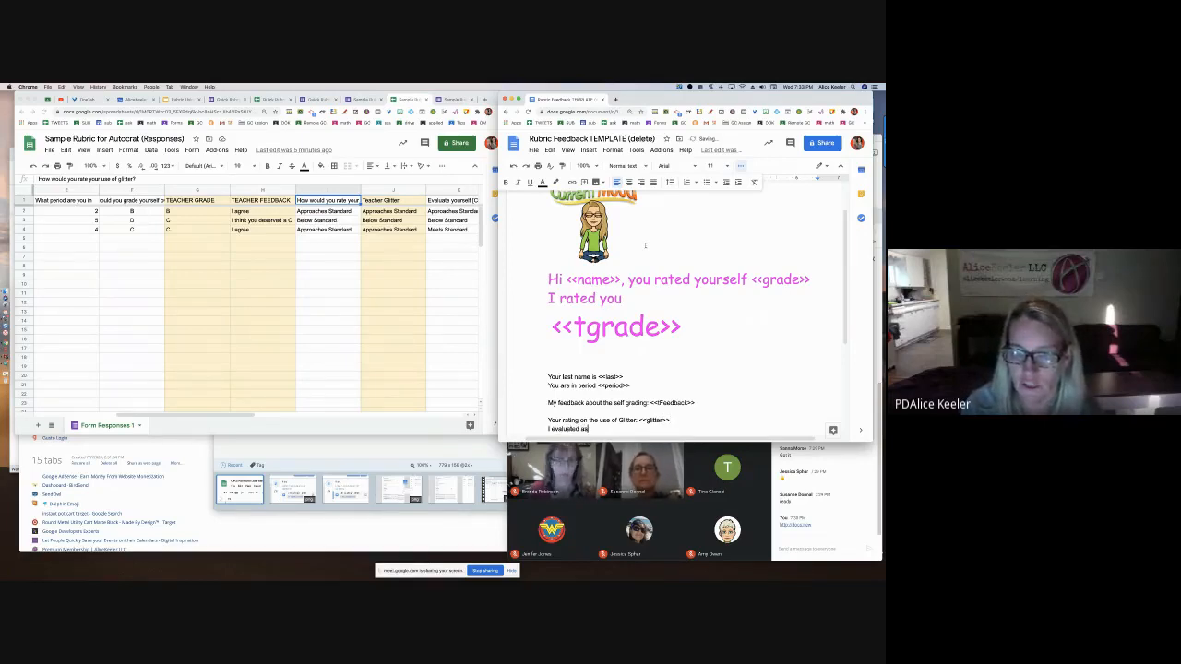
text(s <<tglitter)
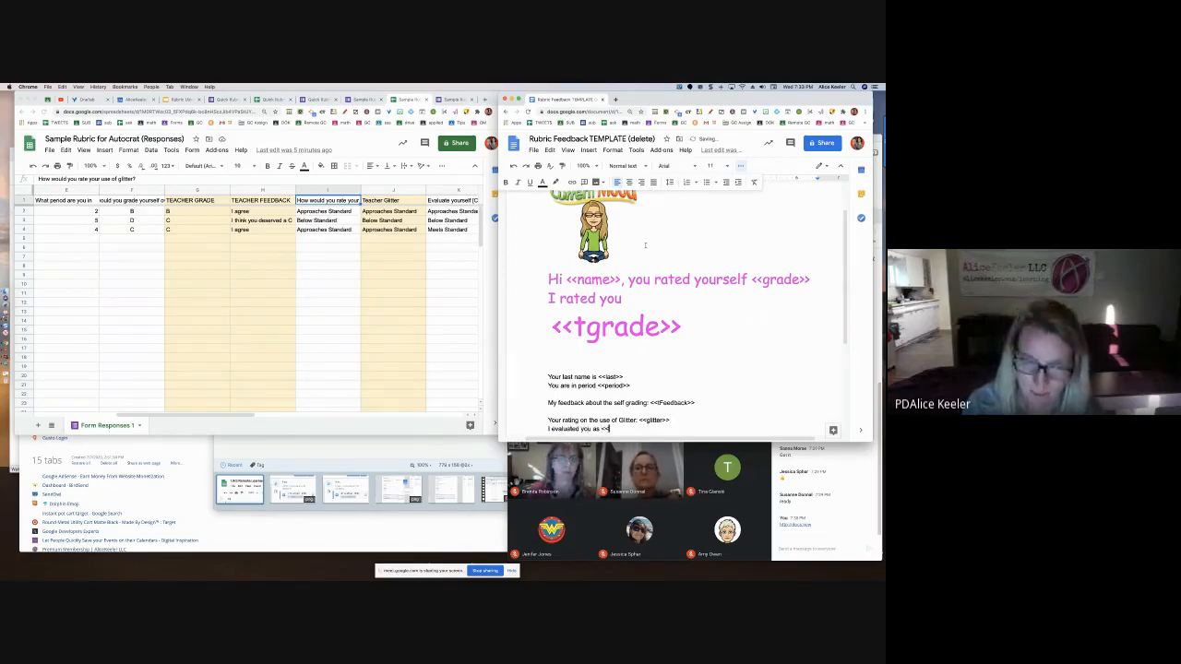
text(>>)
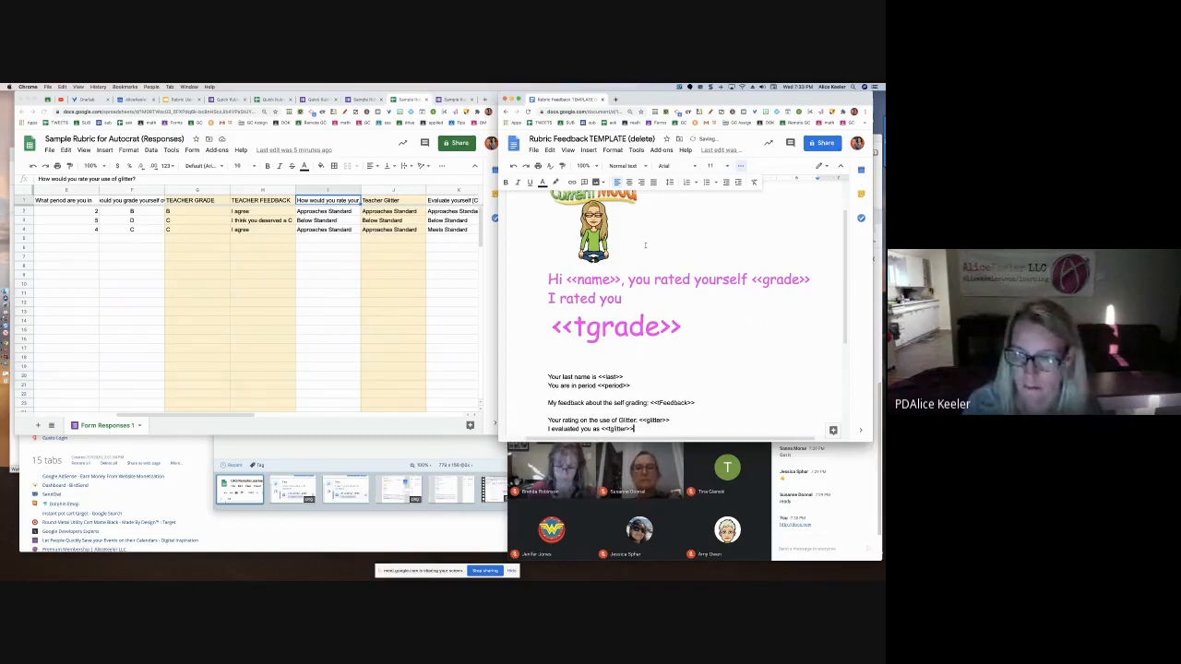
Format the 'I evaluated you as' line as pink 18-pt Comic Sans
drag(637, 429, 547, 429)
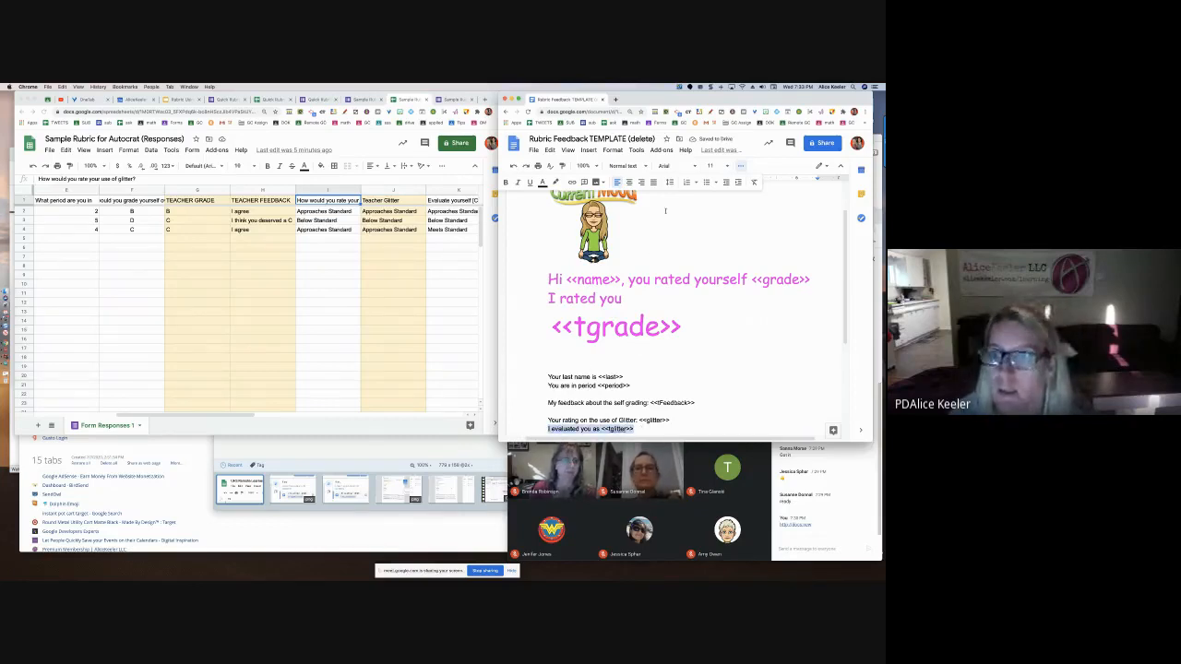
click(632, 166)
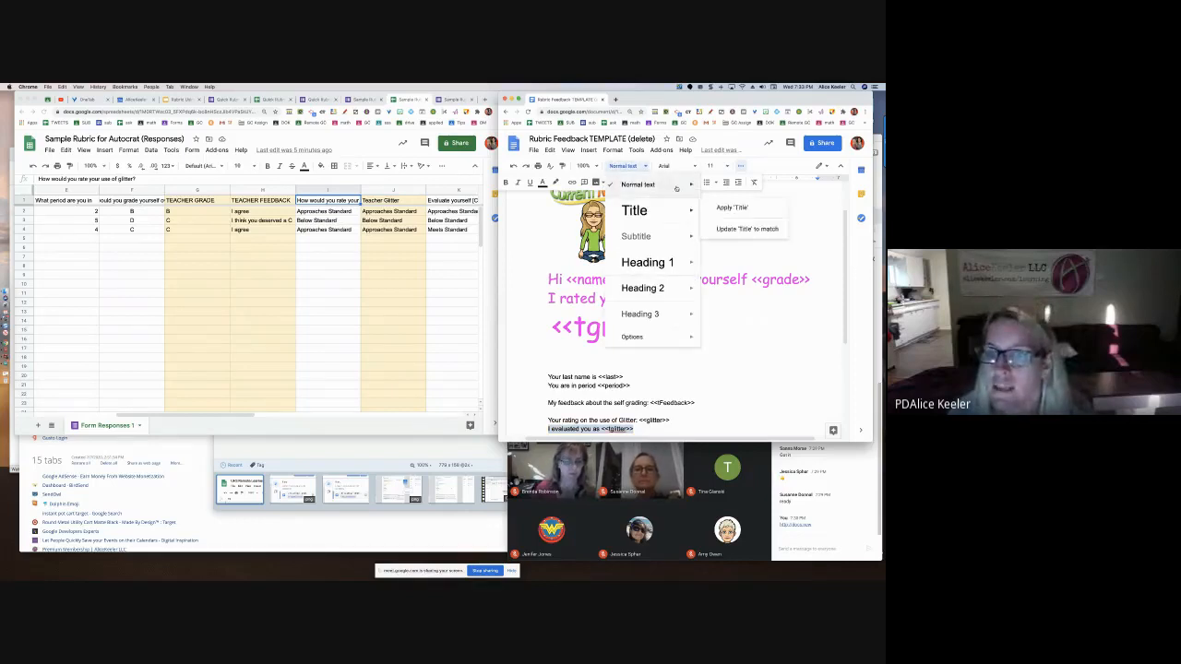
click(676, 166)
click(728, 217)
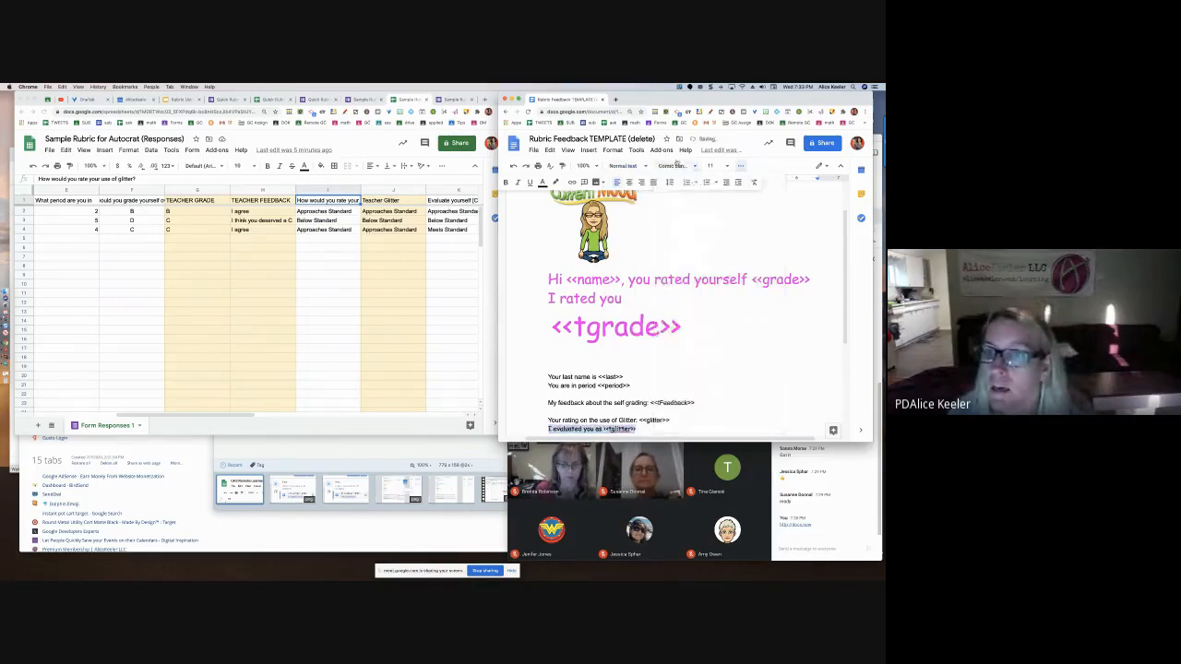
click(742, 168)
click(740, 167)
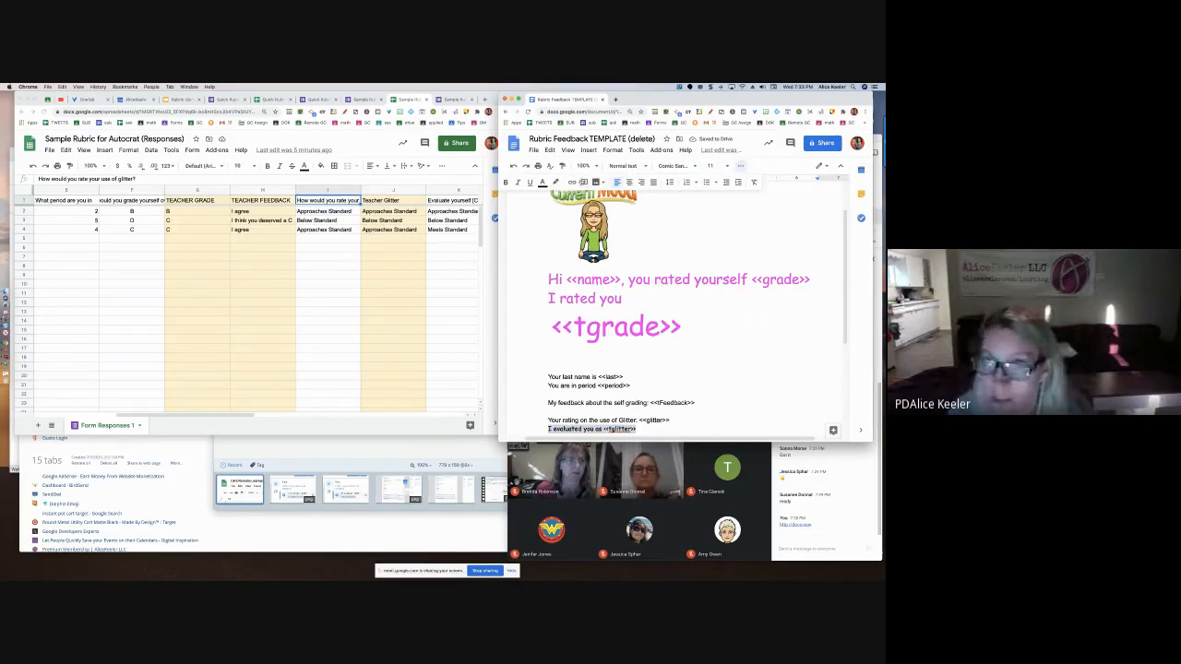
click(543, 183)
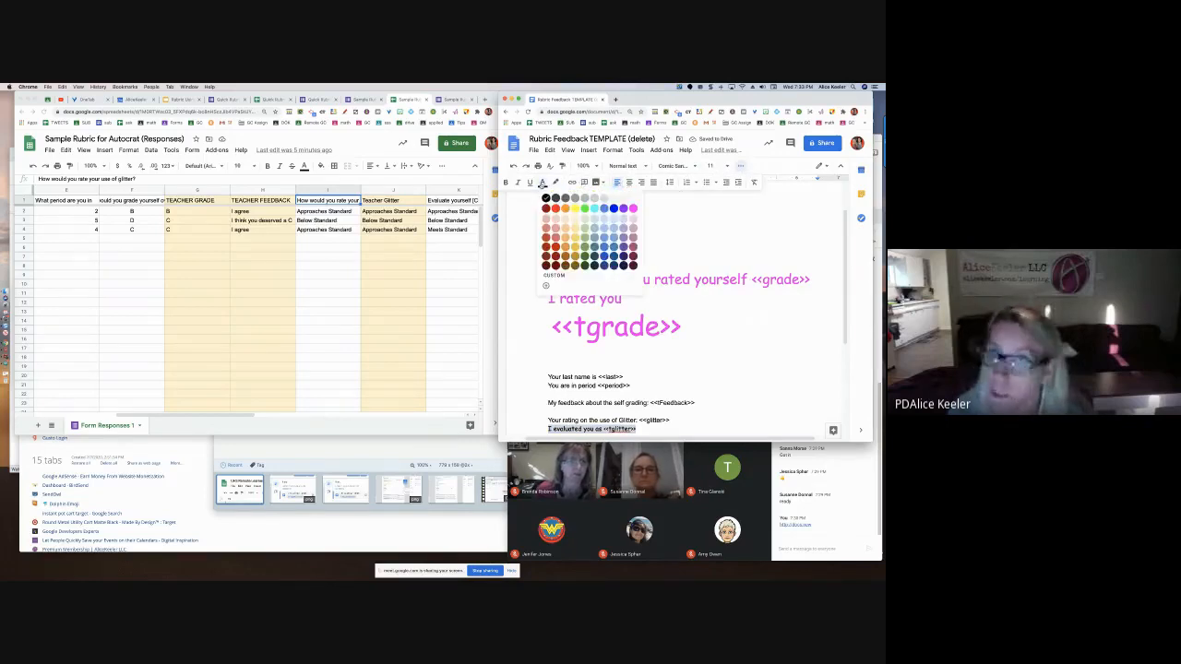
click(633, 208)
click(715, 166)
click(712, 264)
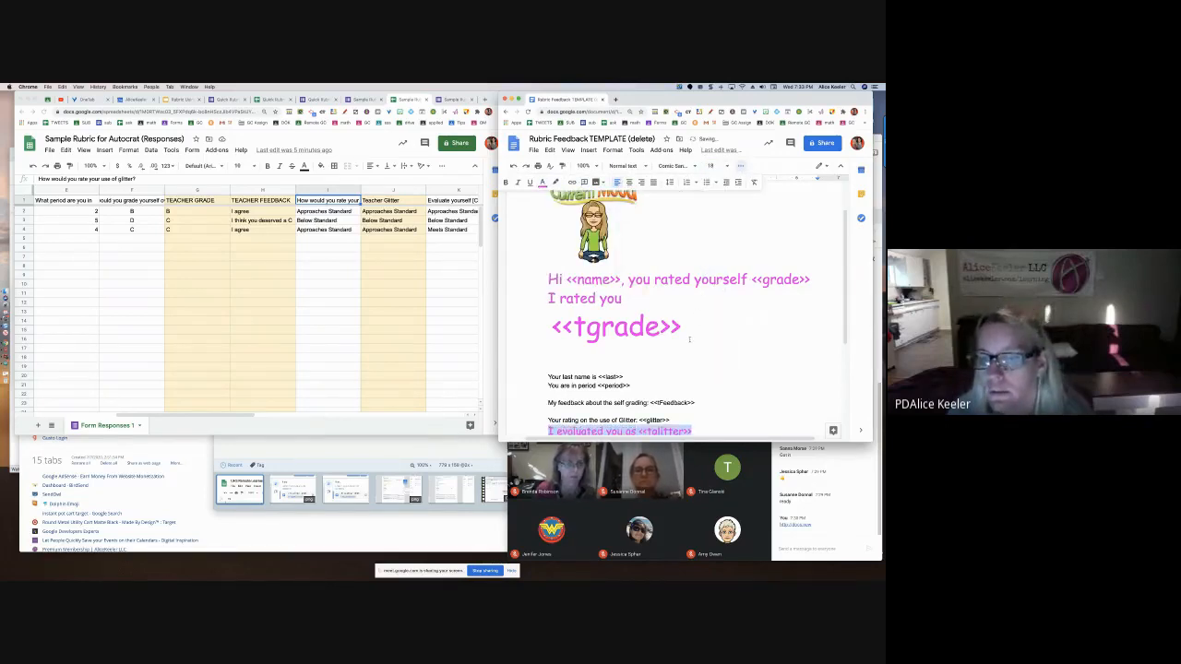
Copy both Glitter rating lines and place the cursor on the empty line below
scroll(689, 340, down, 1)
click(644, 411)
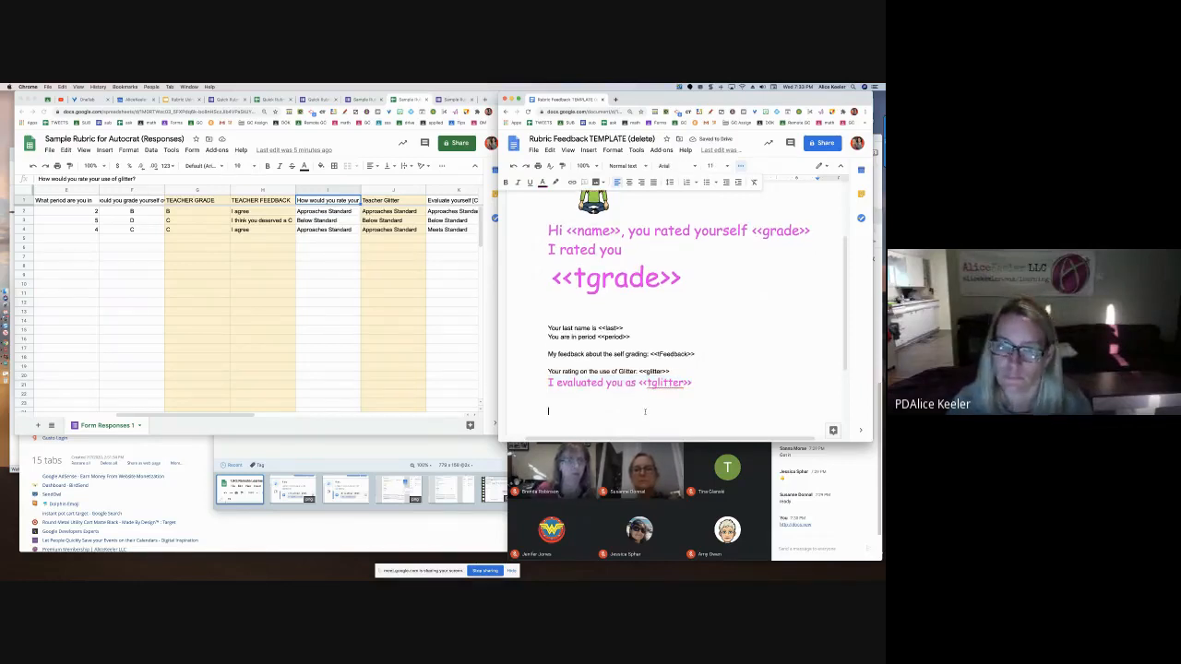
drag(548, 370, 676, 404)
key(super+c)
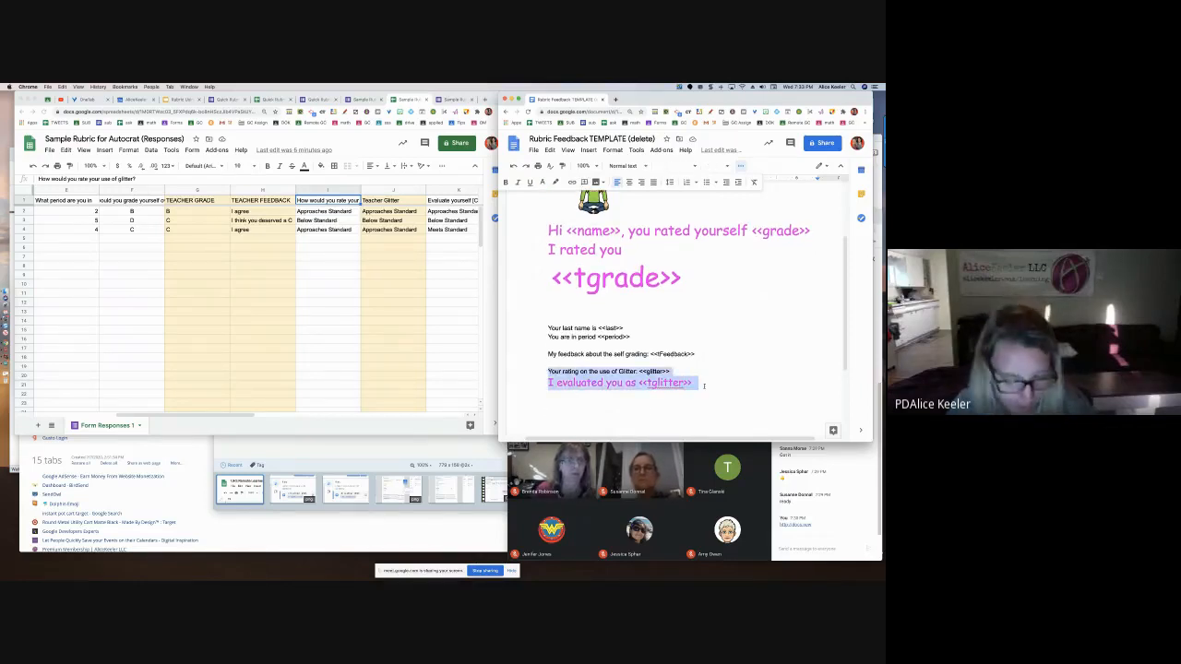
click(600, 417)
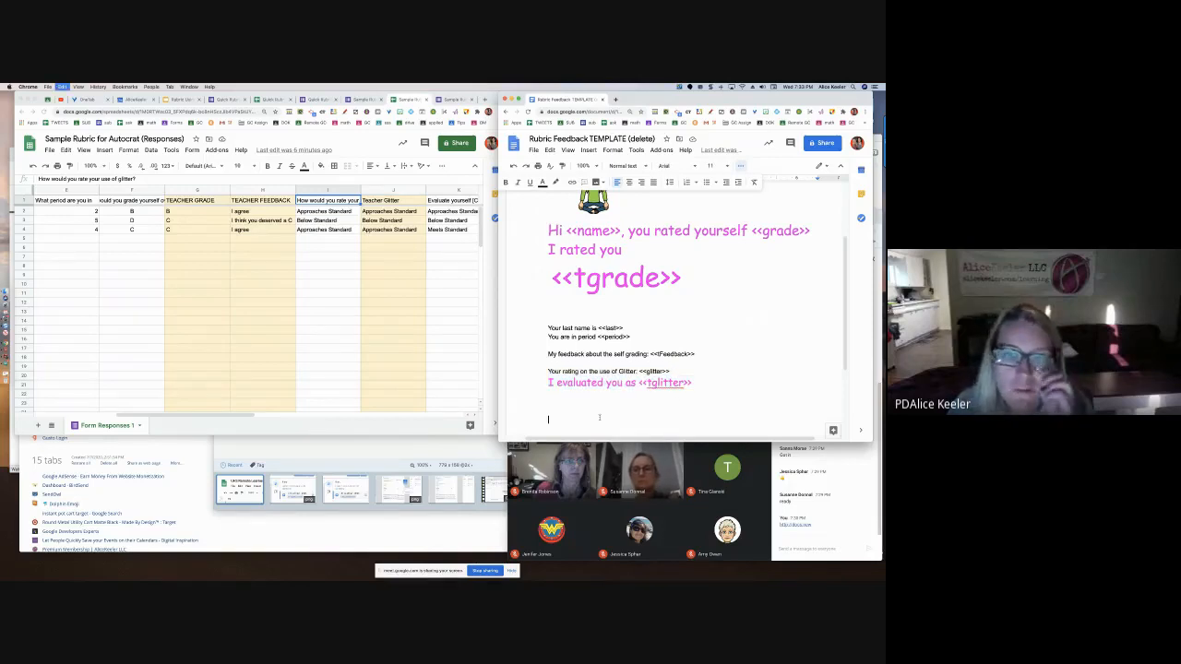
Paste the Glitter lines and start the copied rating line with '<<name>> ,'
key(super+v)
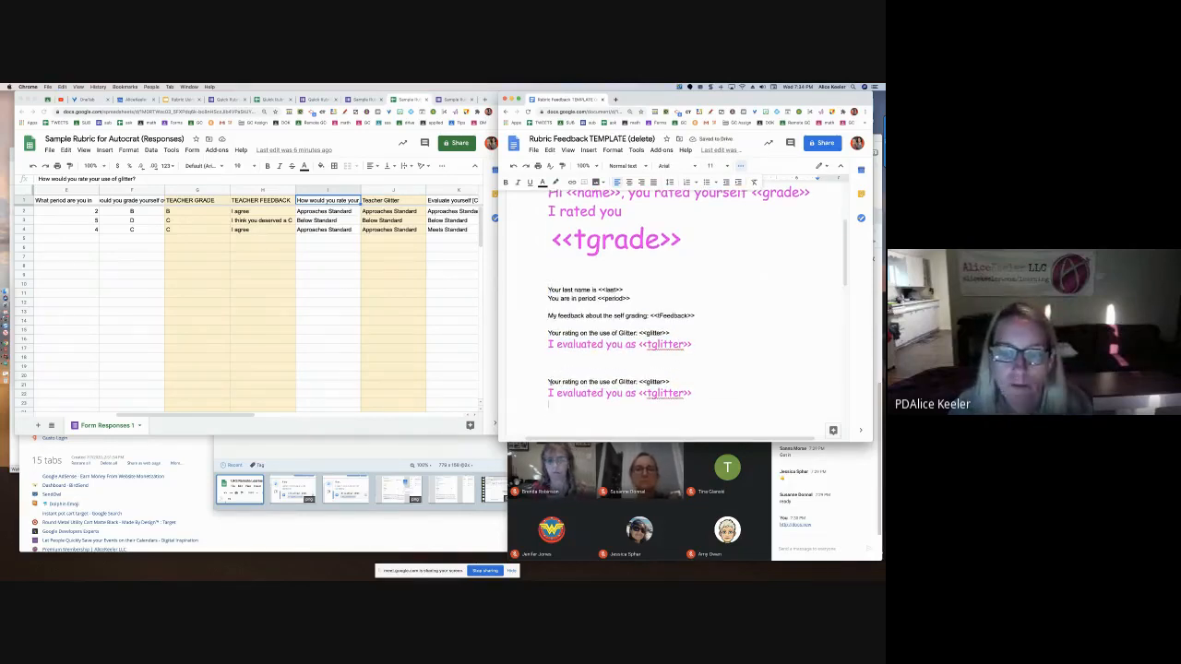
key(BackSpace)
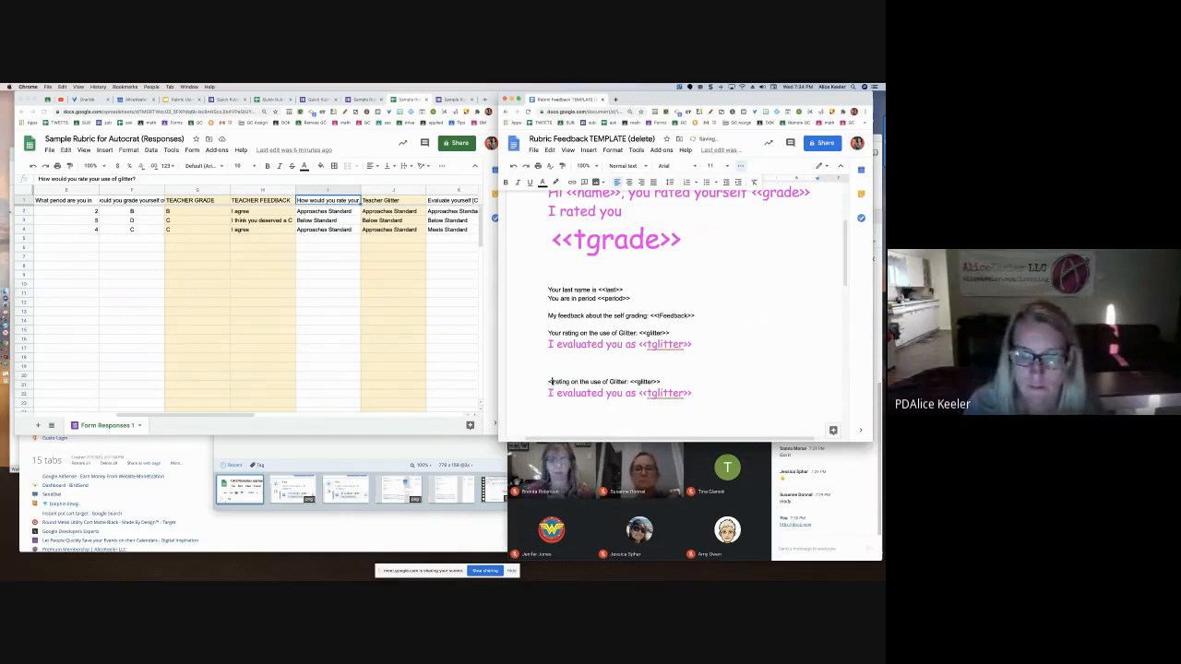
text(<<name>> )
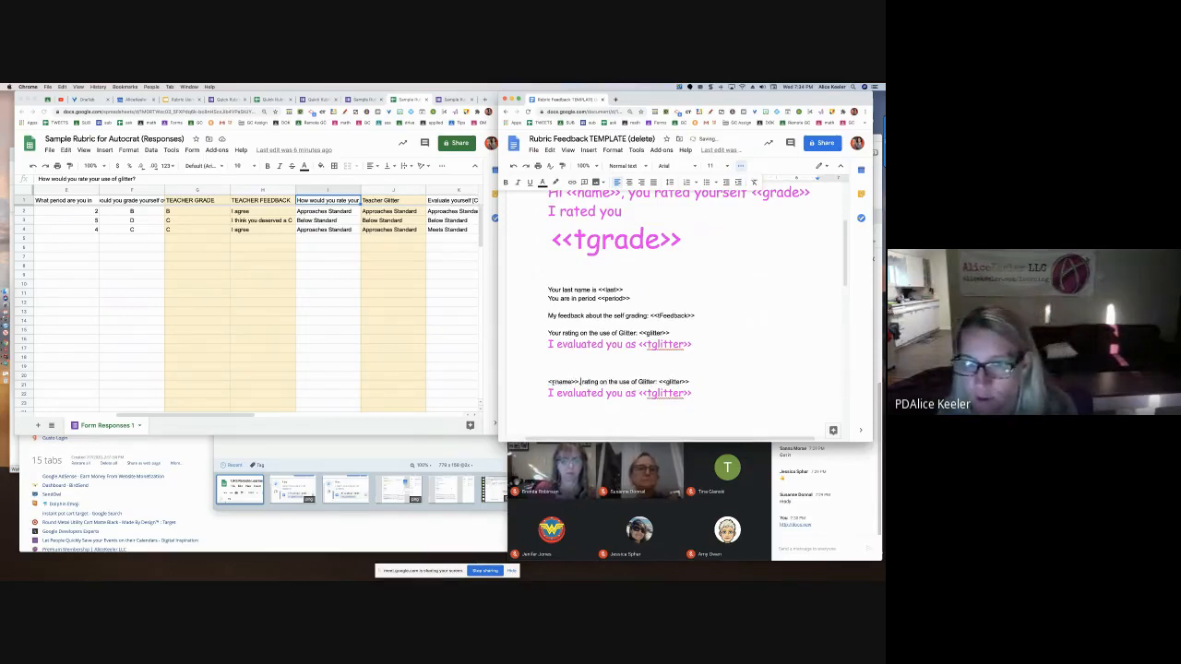
text(,)
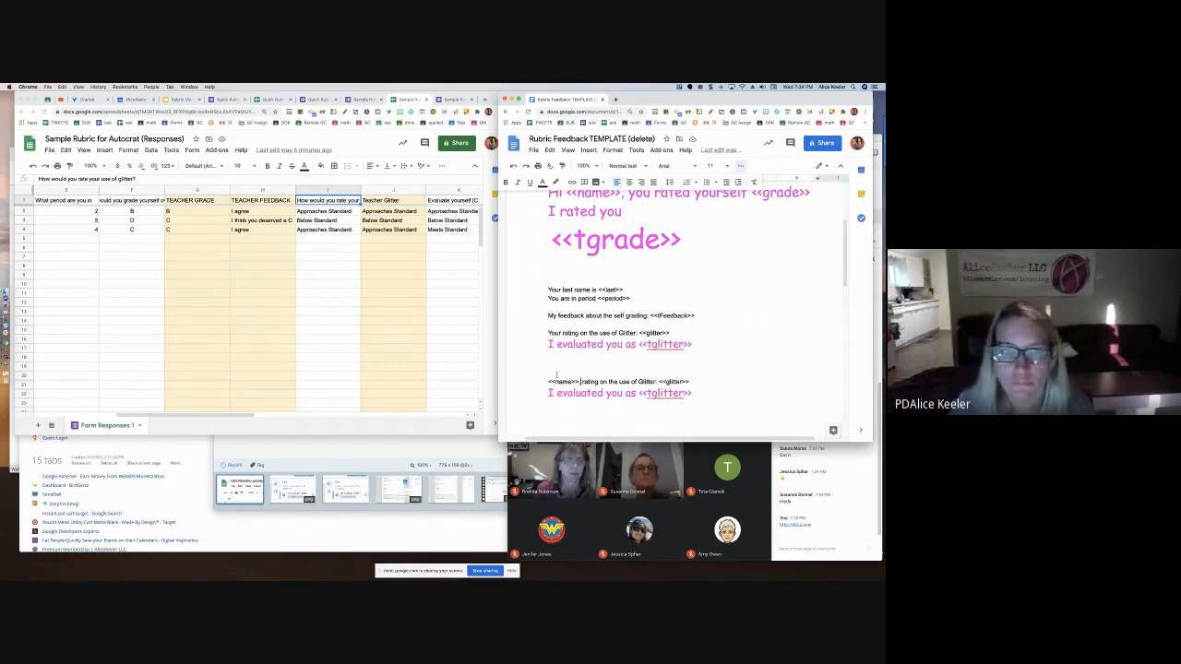
Attempt to retag the first block, then undo those accidental edits
scroll(400, 277, right, 3)
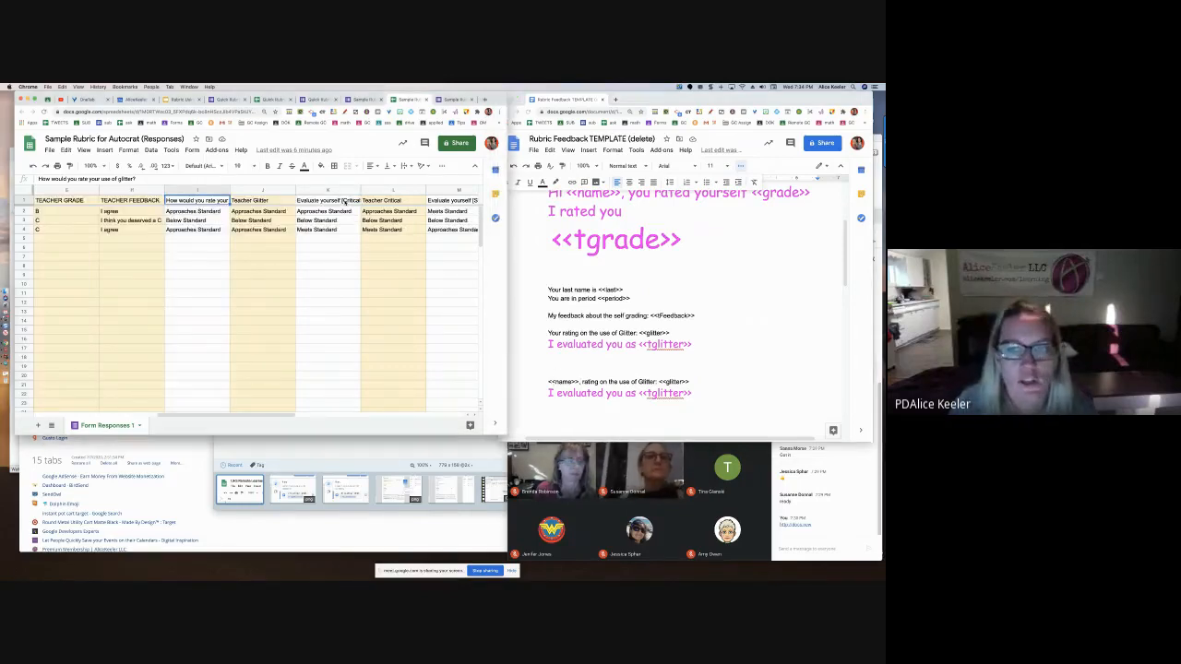
double_click(652, 333)
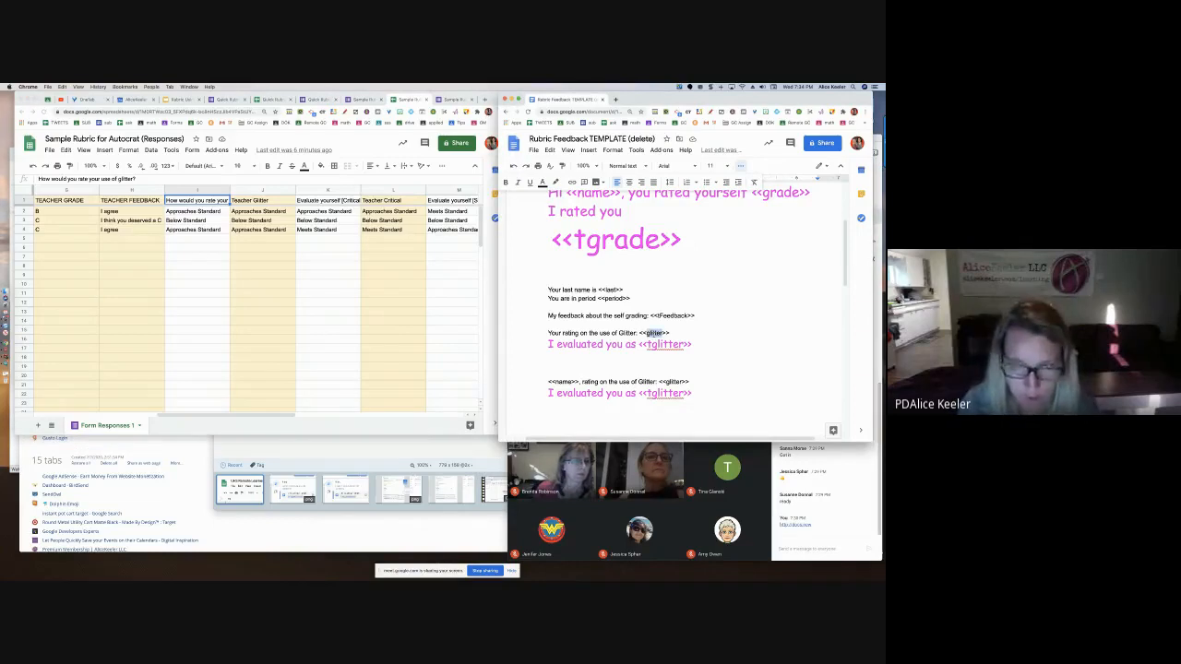
text(critcal)
key(BackSpace)
key(BackSpace)
key(BackSpace)
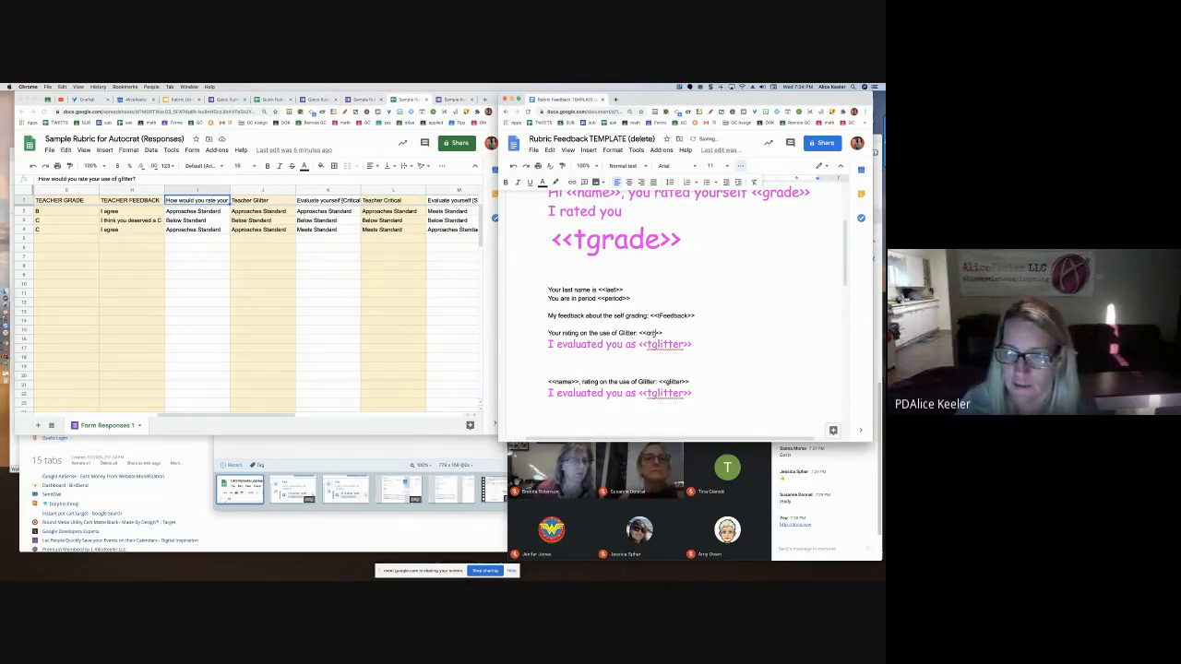
double_click(664, 344)
text(t)
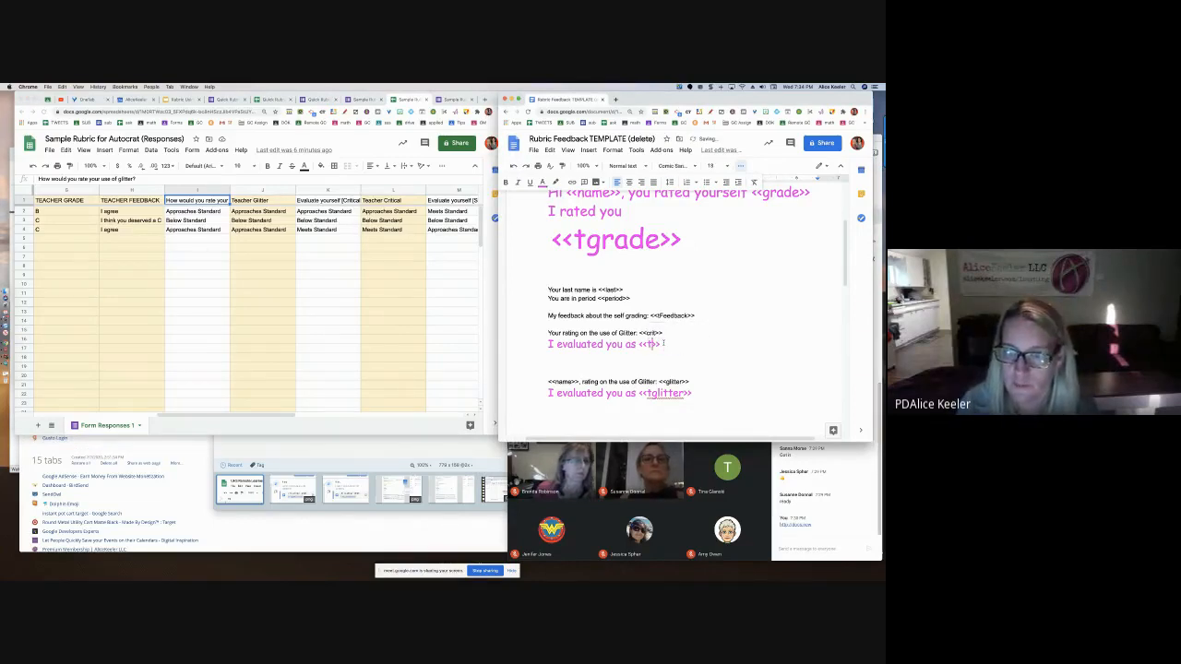
key(ctrl+z)
key(ctrl+z)
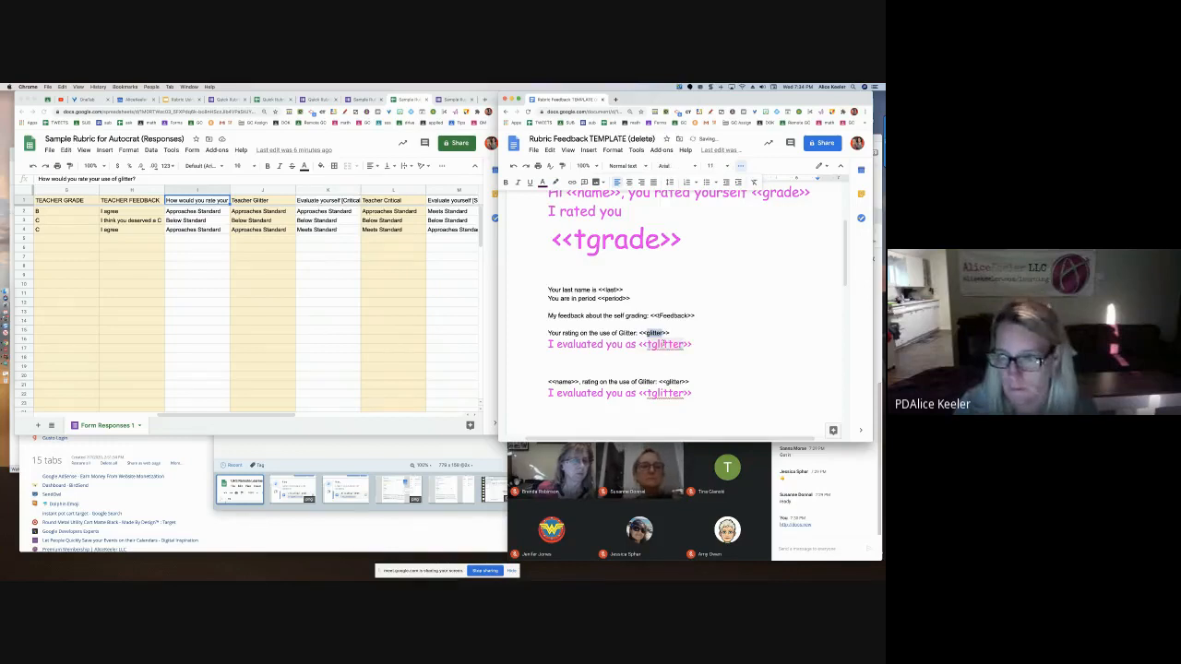
Change the copied block's tags to <<crit>> and <<tcrit>>
scroll(648, 398, left, 1)
double_click(678, 384)
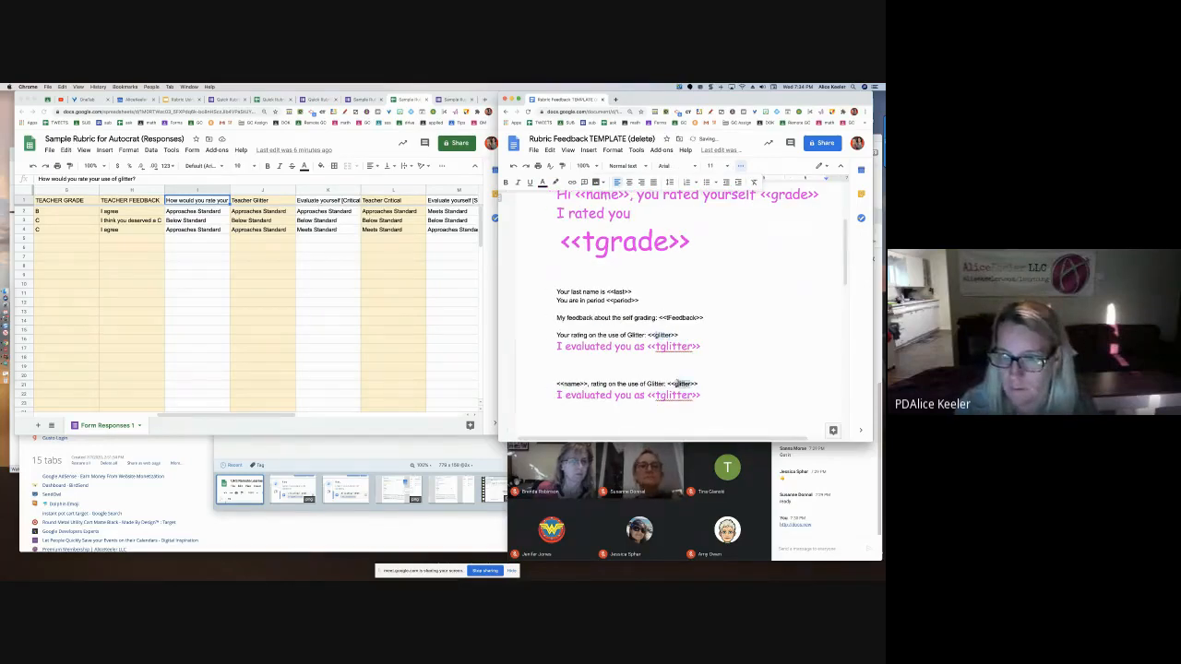
text(crit)
double_click(672, 395)
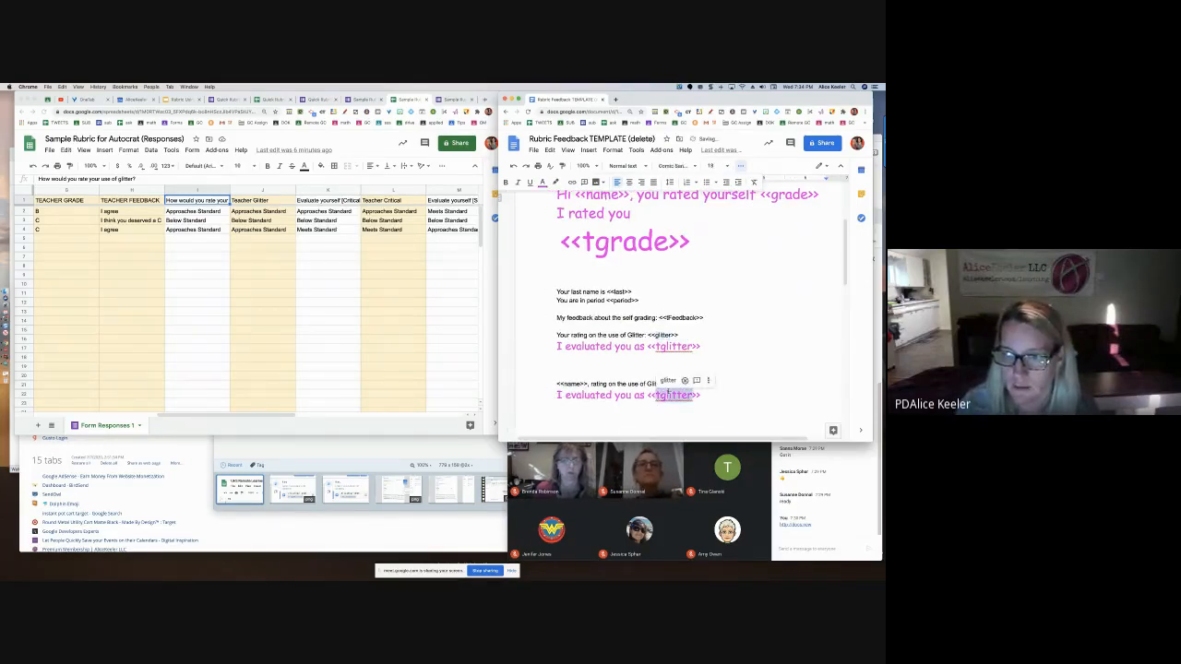
text(tcrit)
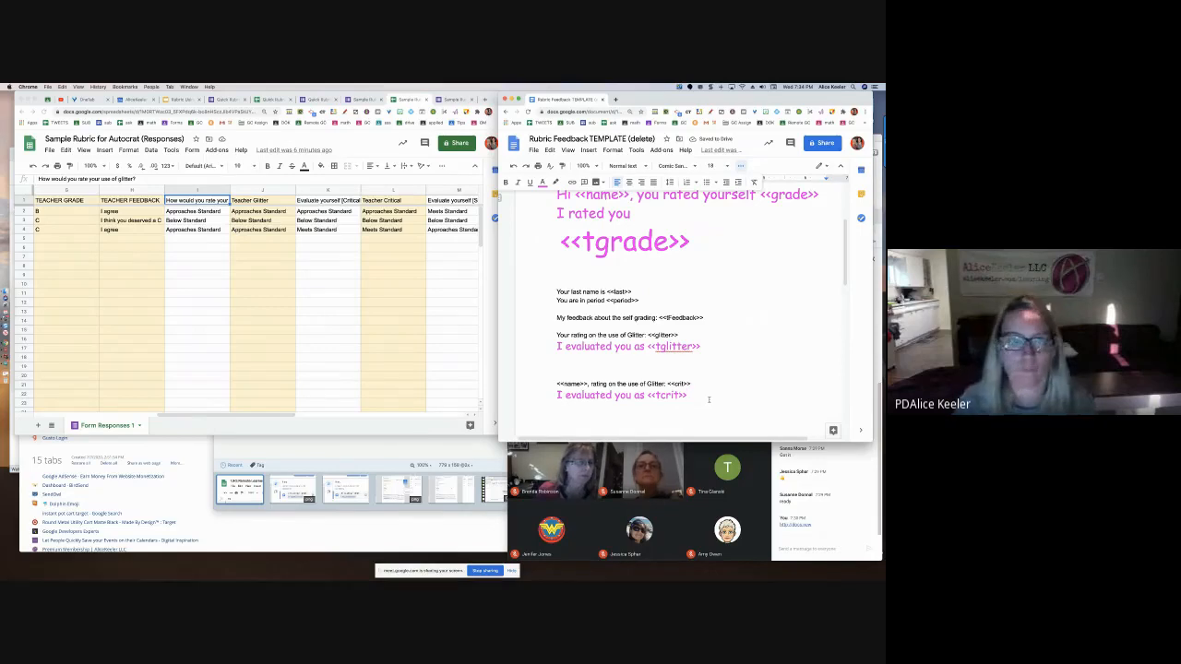
scroll(336, 293, right, 1)
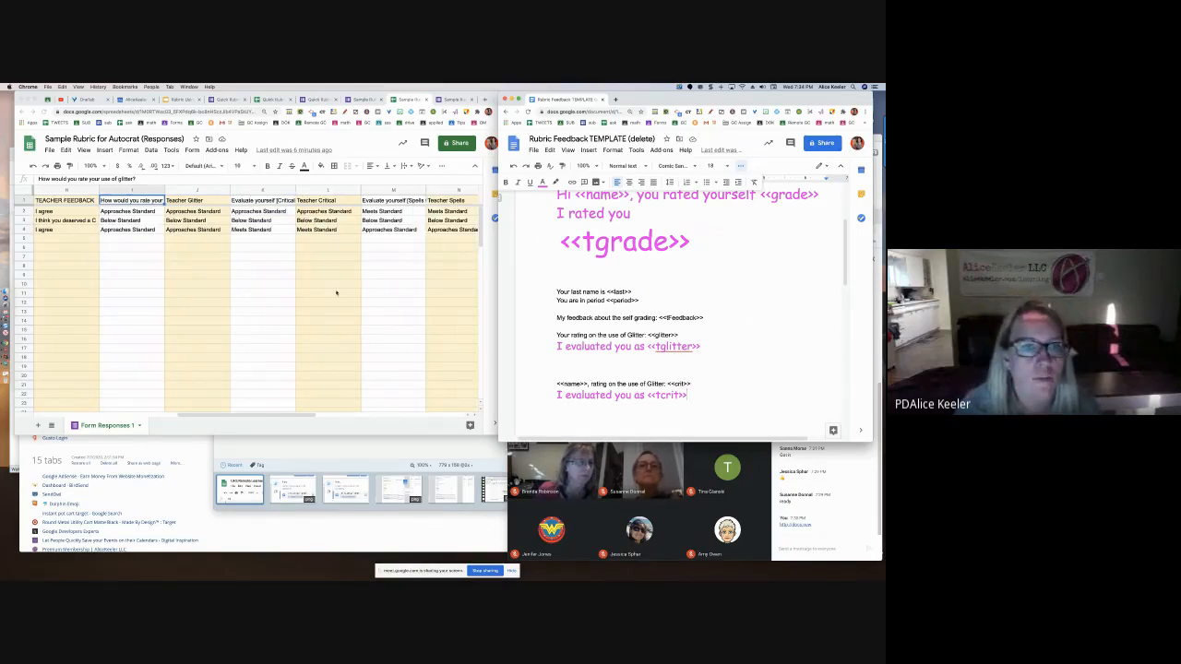
scroll(336, 293, right, 2)
drag(264, 190, 326, 190)
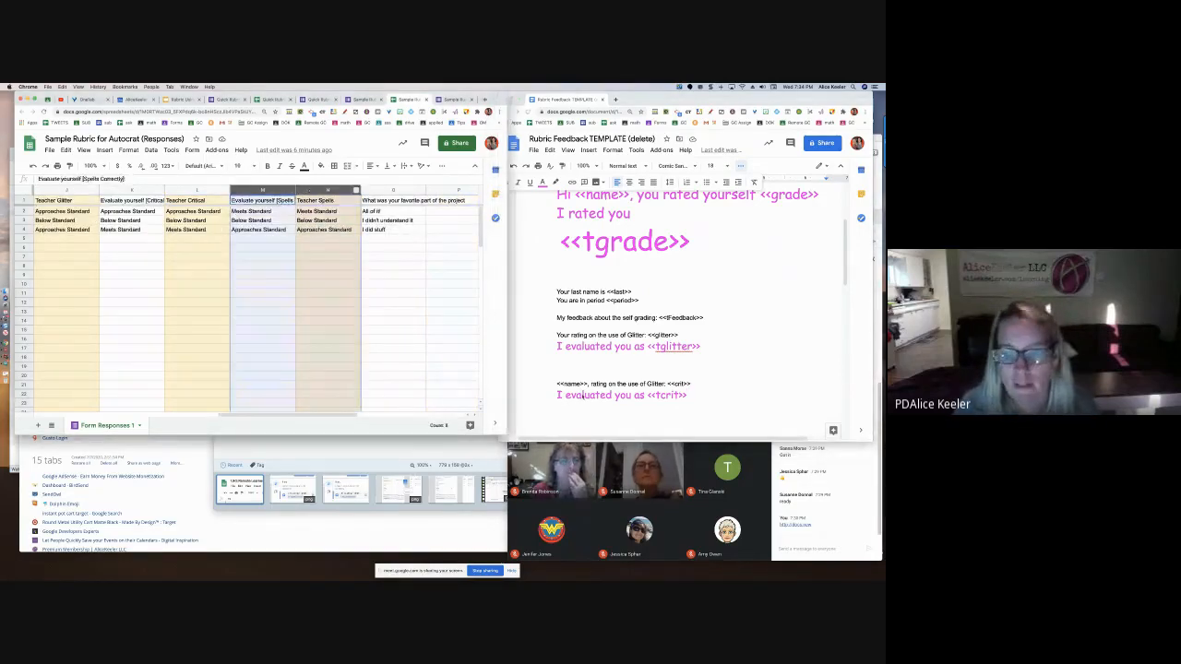
Duplicate the crit rating block onto the empty line below it
click(556, 385)
drag(556, 386, 697, 395)
key(super+c)
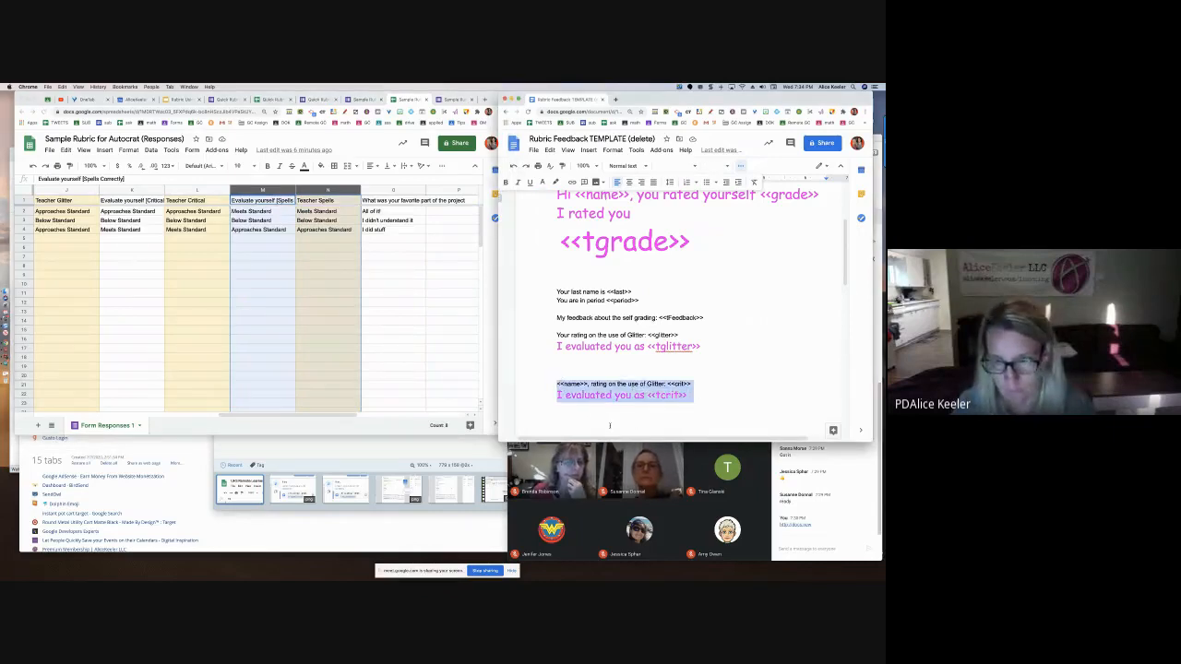
click(609, 425)
key(super+v)
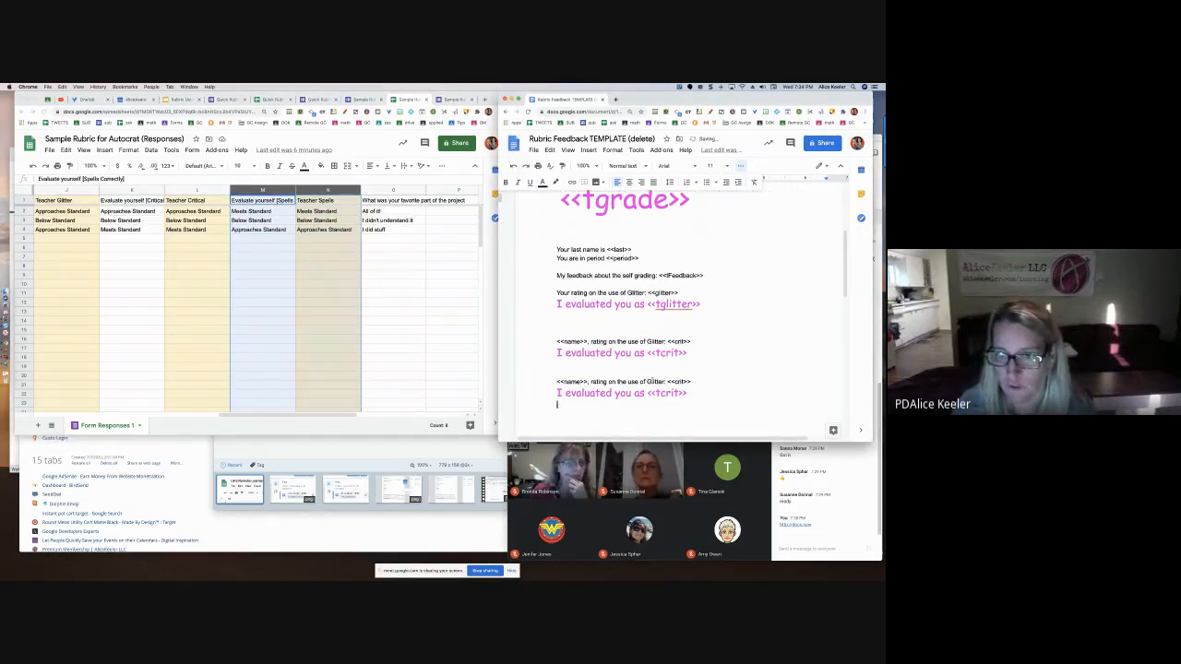
Reword the new block to 'rating on spelling' with <<spell>> and <<tspell>> tags
double_click(654, 381)
key(BackSpace)
key(BackSpace)
key(BackSpace)
key(BackSpace)
key(BackSpace)
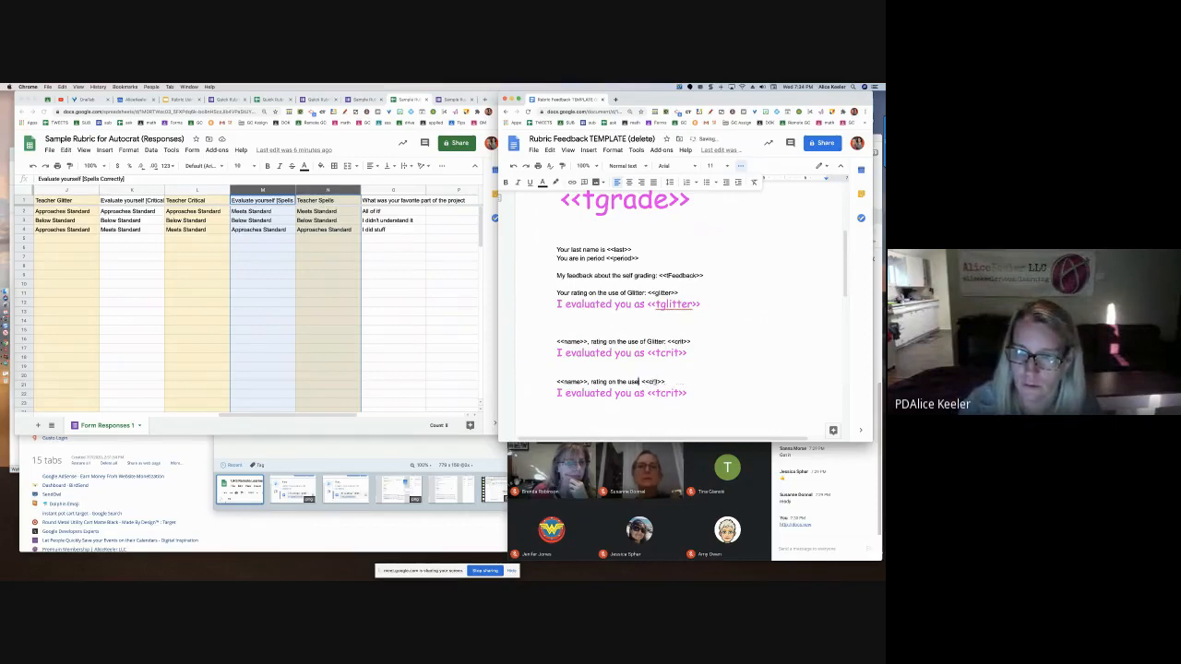
key(BackSpace)
key(BackSpace)
key(BackSpace)
key(BackSpace)
key(BackSpace)
key(BackSpace)
key(BackSpace)
text(spellin)
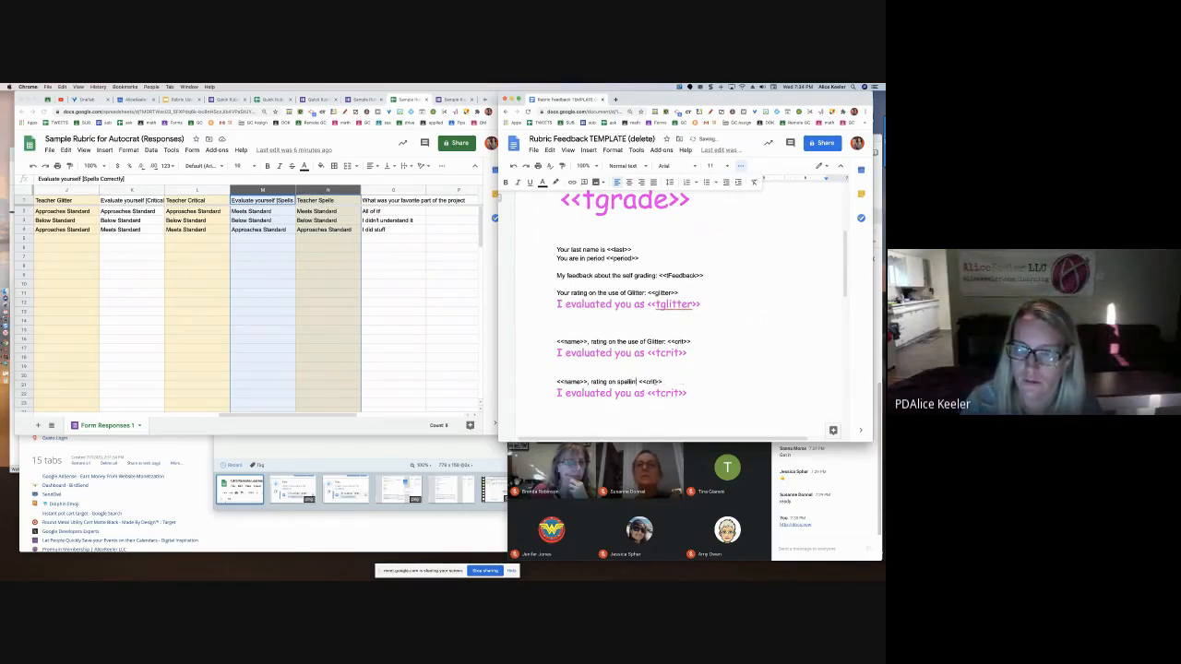
text(g:)
double_click(654, 381)
text(spell)
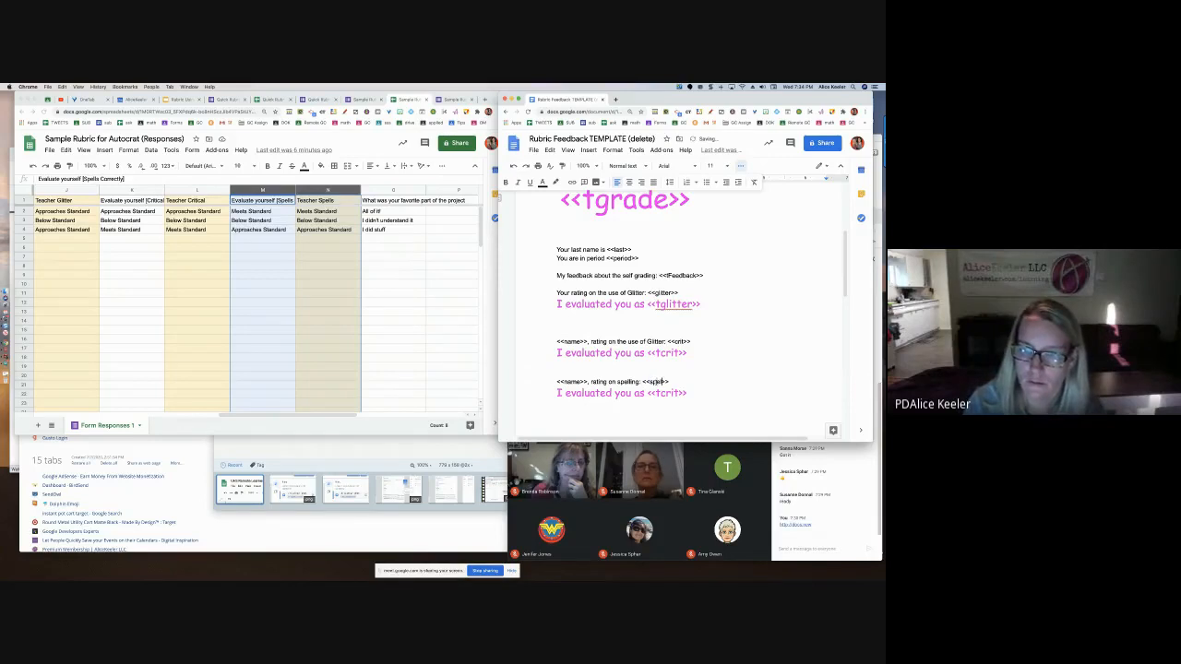
double_click(667, 393)
text(tspell)
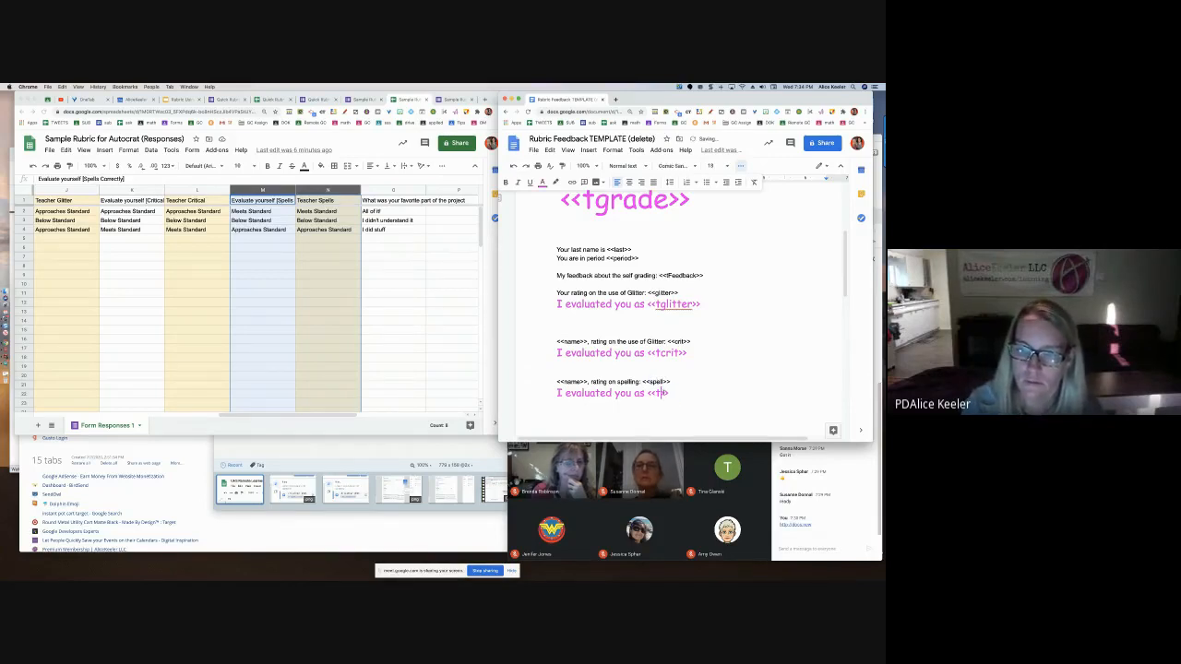
click(590, 416)
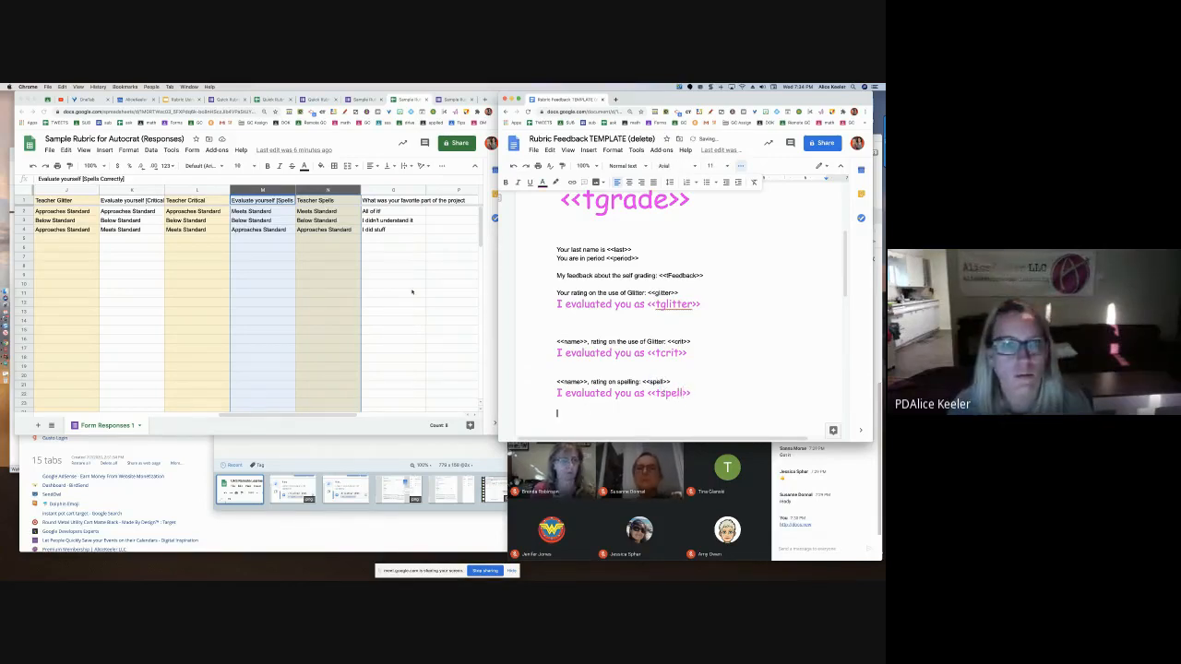
text(Your)
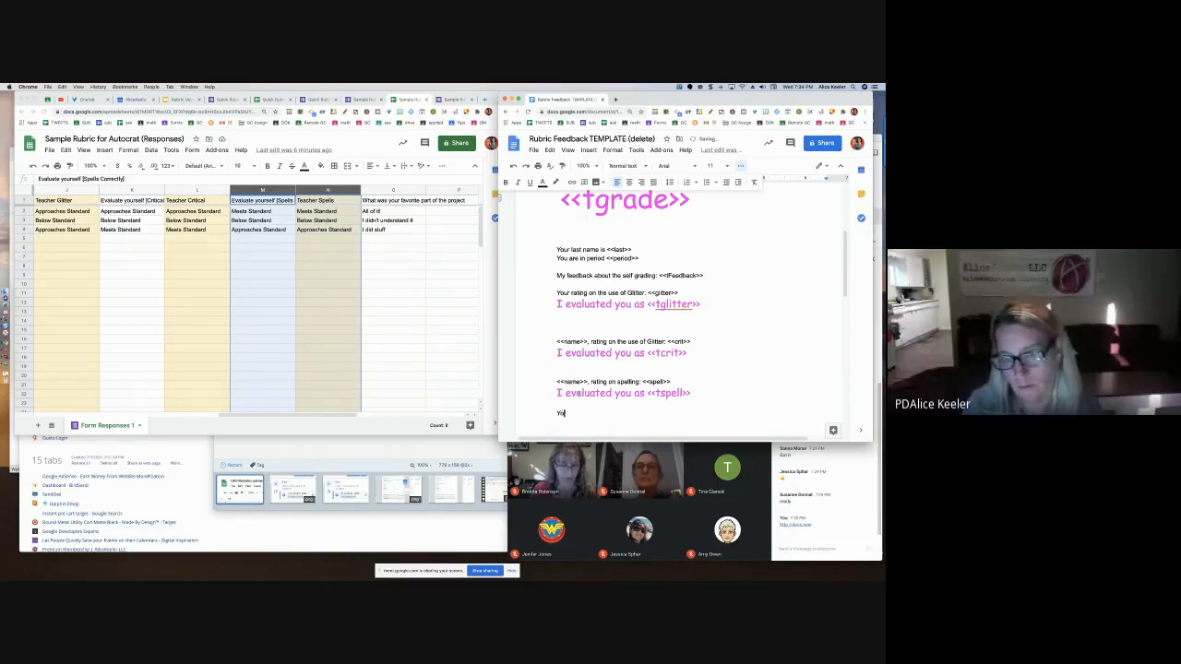
key(BackSpace)
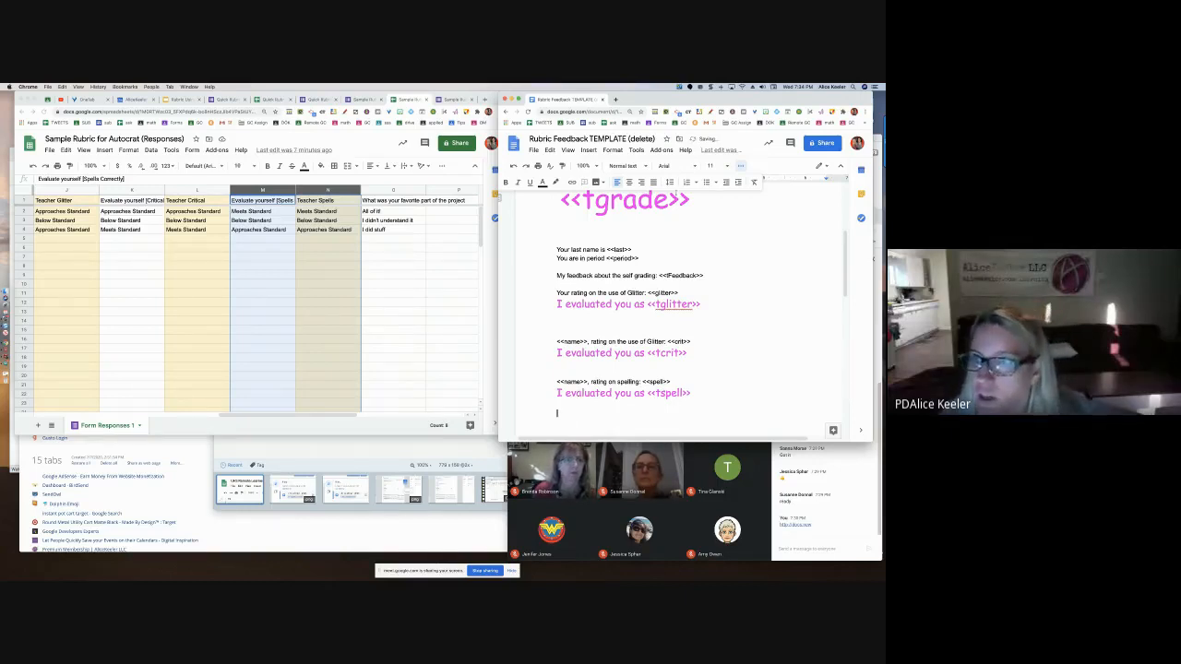
Drag a Bitmoji sticker below the spelling block and type 'You said your favorite part was' beneath it
click(764, 112)
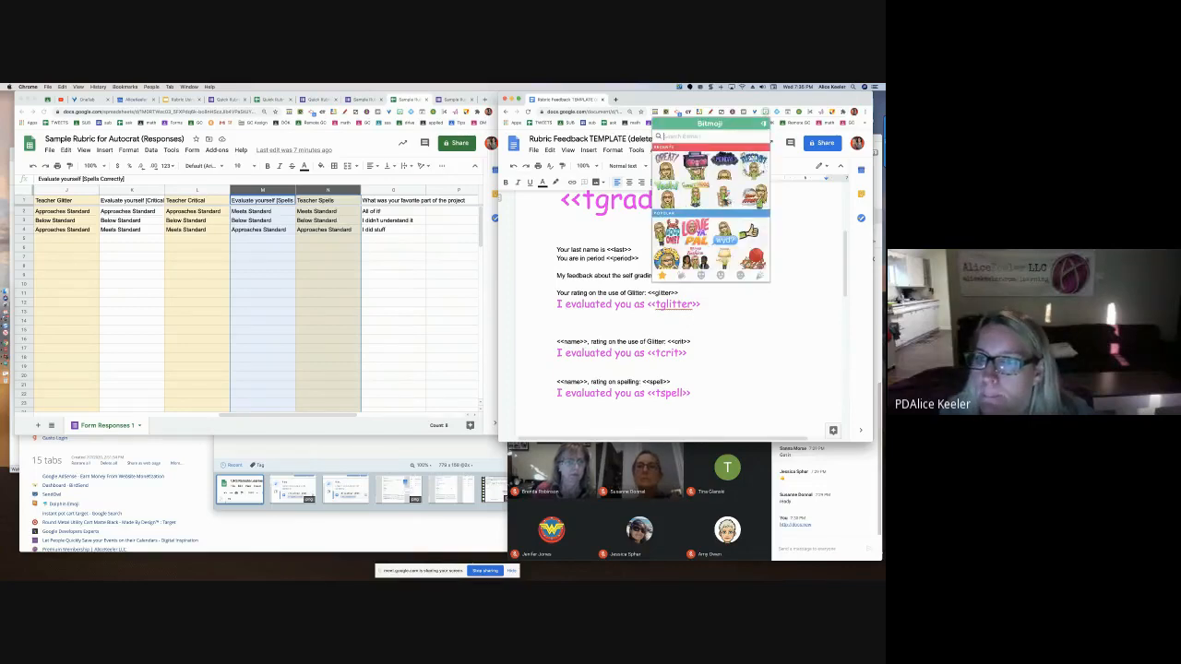
drag(725, 194, 613, 417)
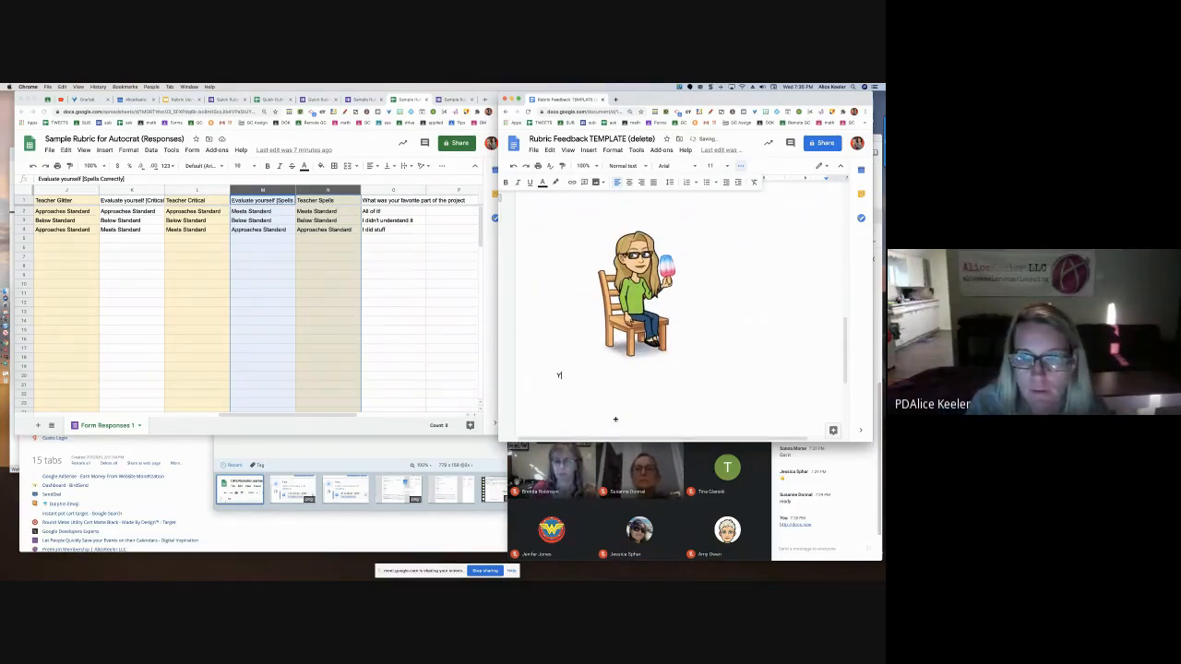
text(You said your)
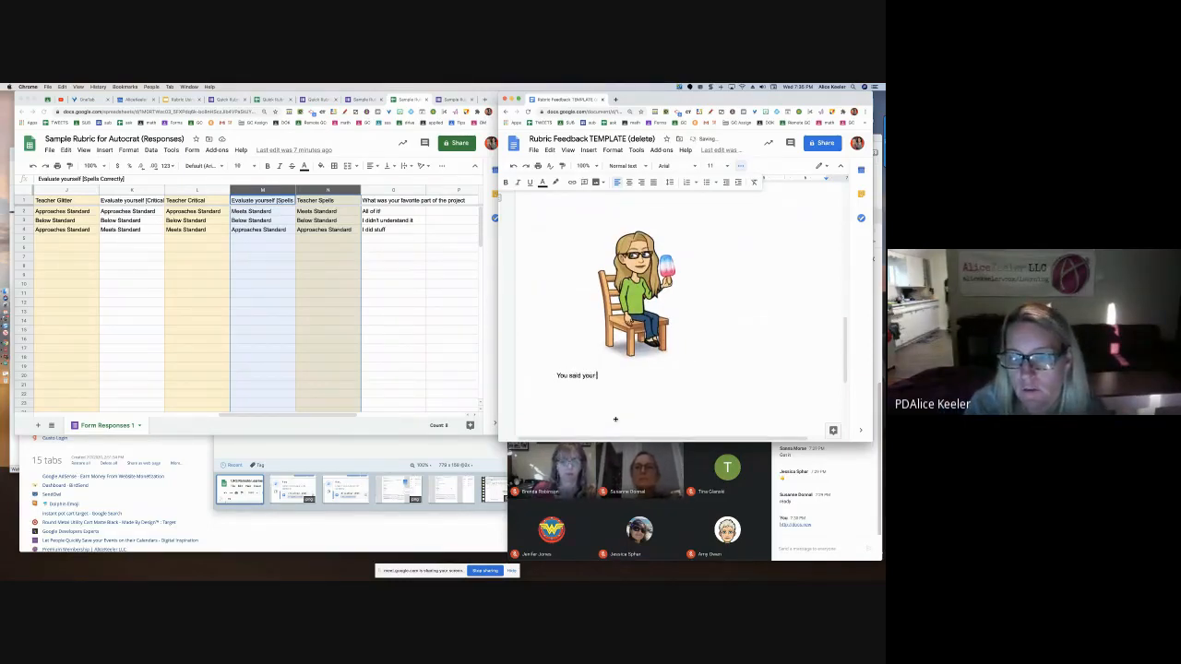
text( favori)
key(BackSpace)
key(BackSpace)
key(BackSpace)
key(BackSpace)
text(vor)
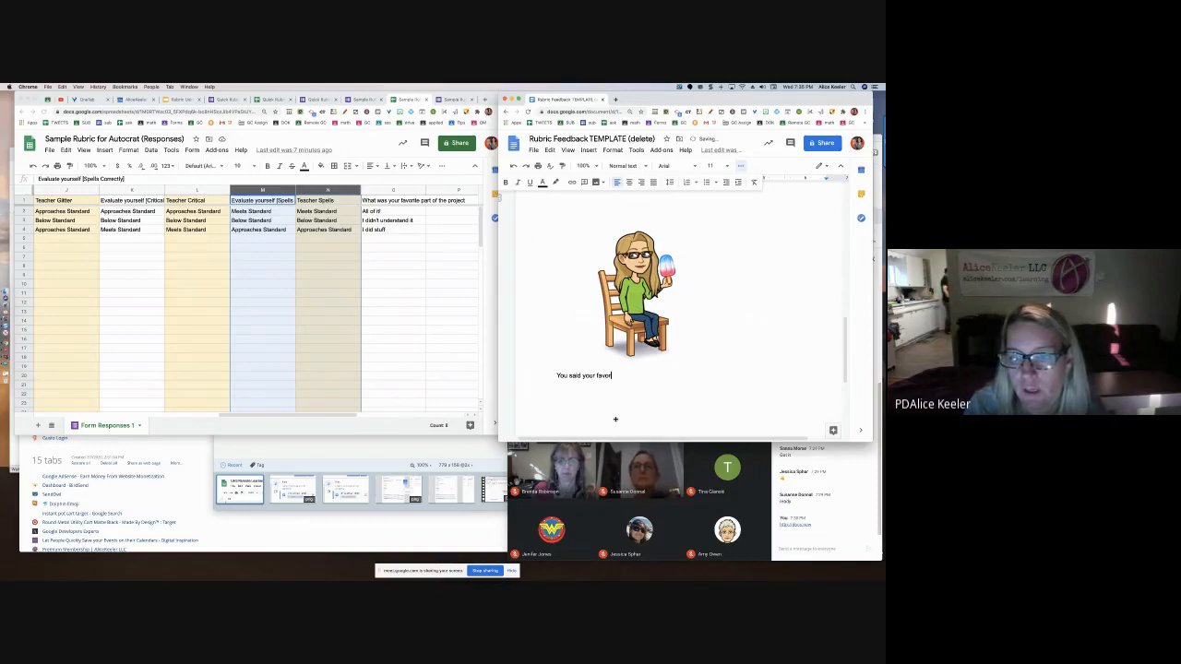
text(ite part wa)
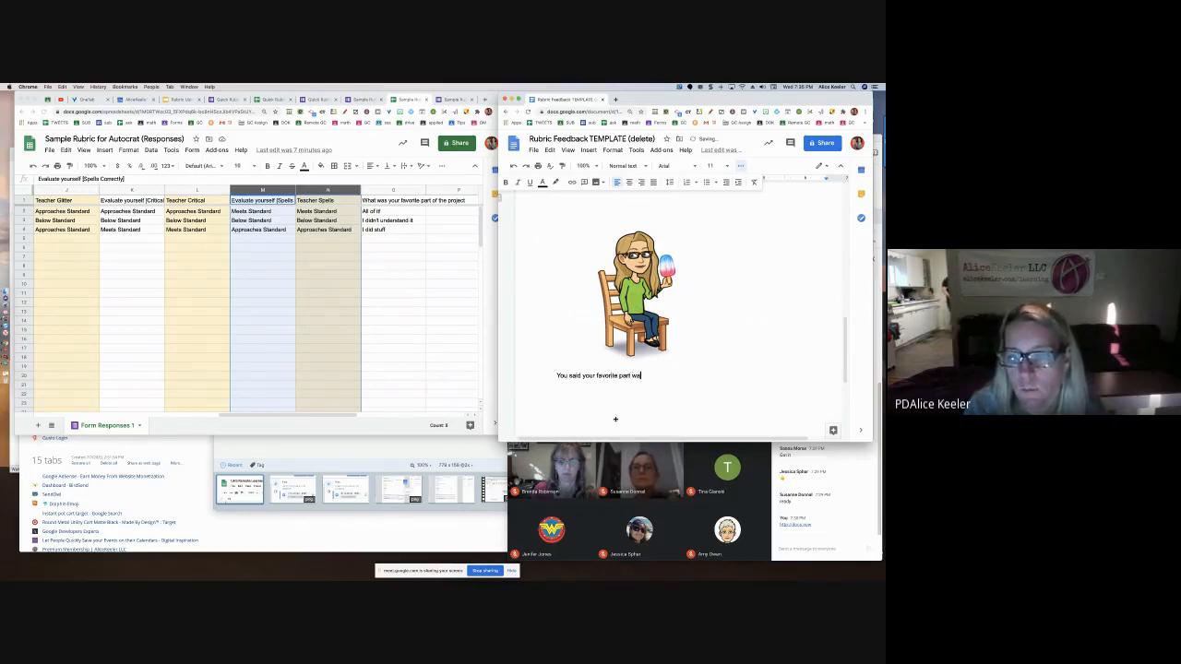
text(s)
key(Return)
click(587, 150)
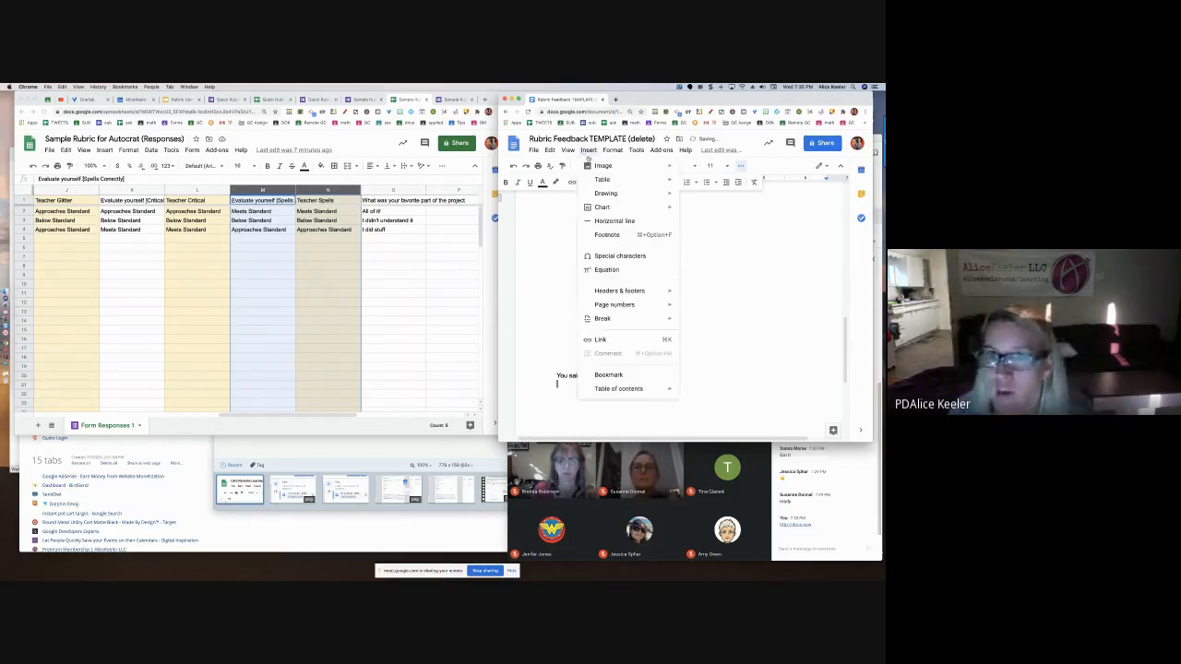
mouse_move(621, 182)
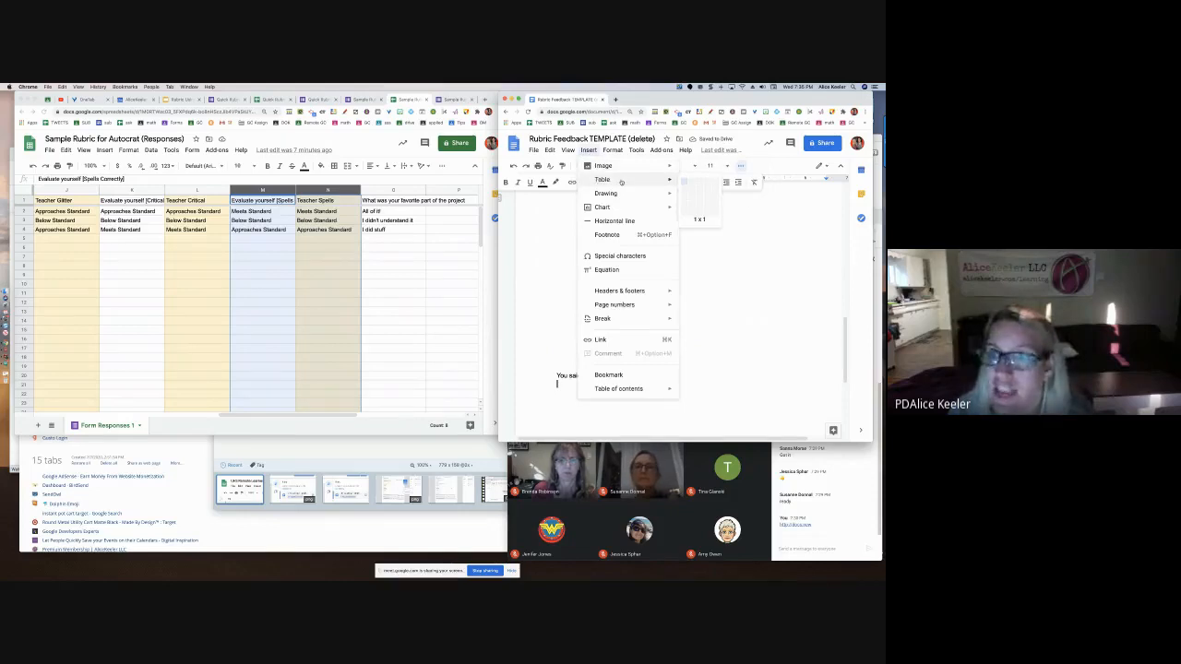
click(683, 182)
text(<<)
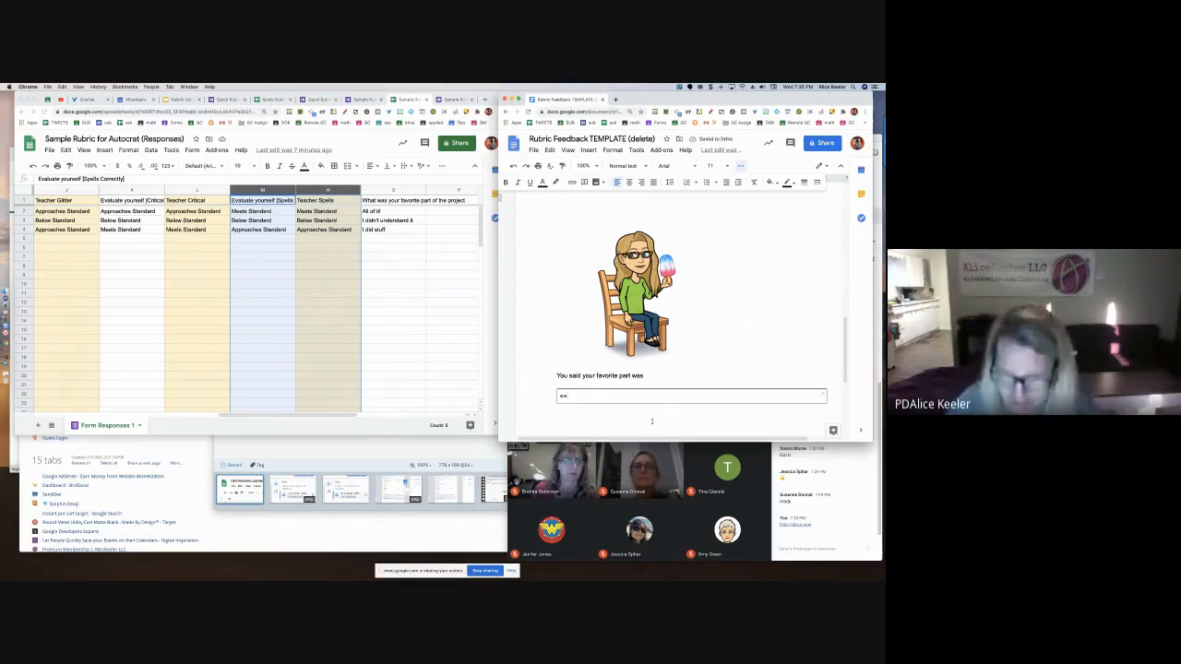
text(fav)
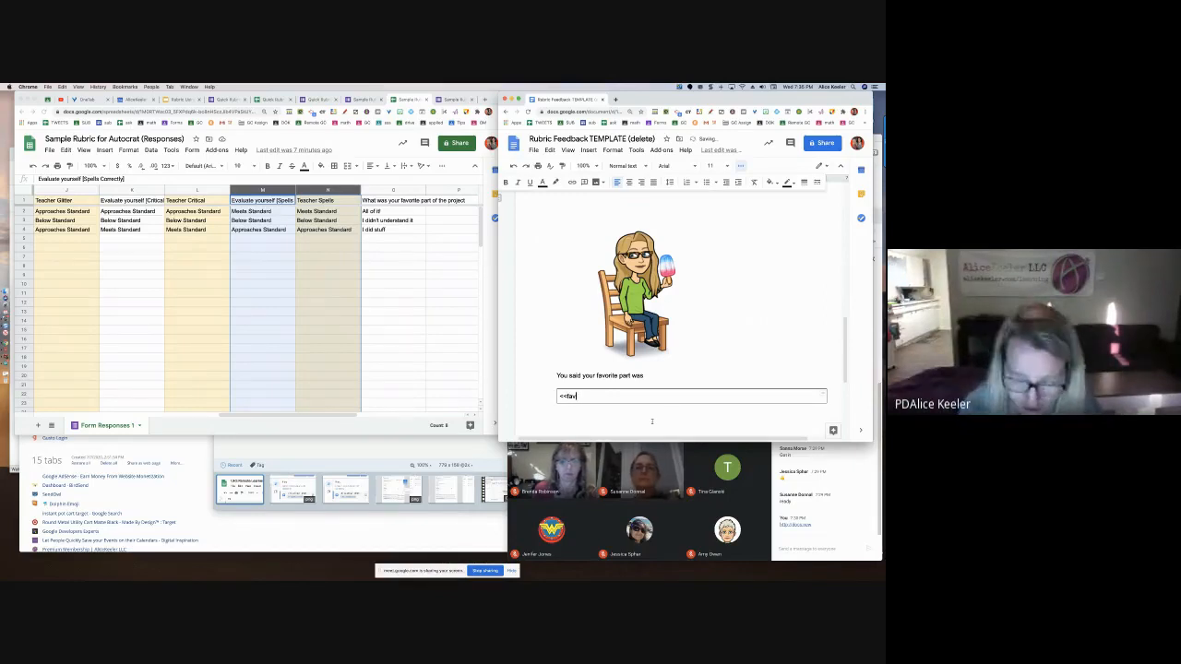
text(>>)
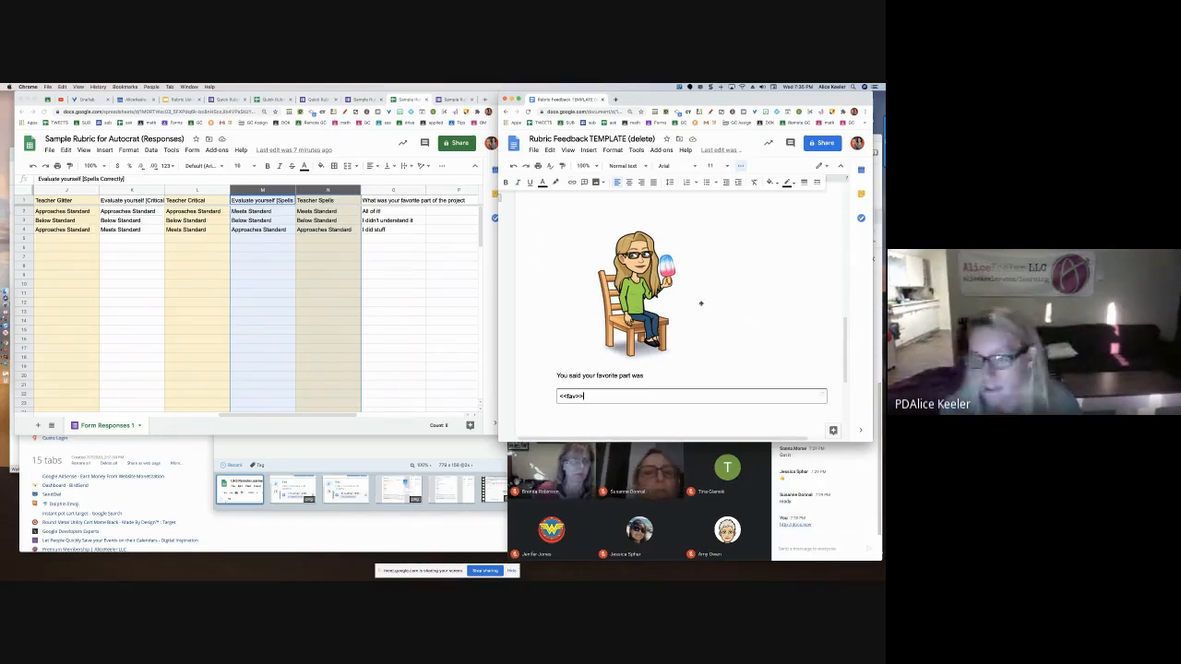
scroll(700, 302, up, 1)
scroll(700, 302, up, 10)
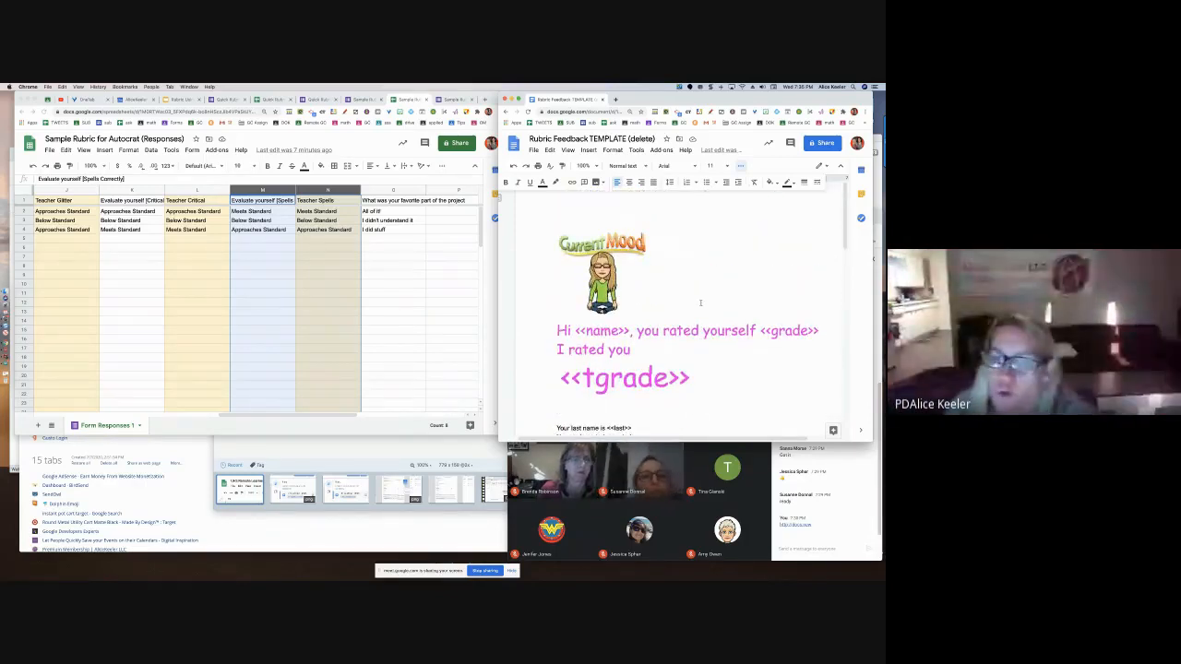
scroll(700, 302, down, 15)
scroll(700, 302, down, 4)
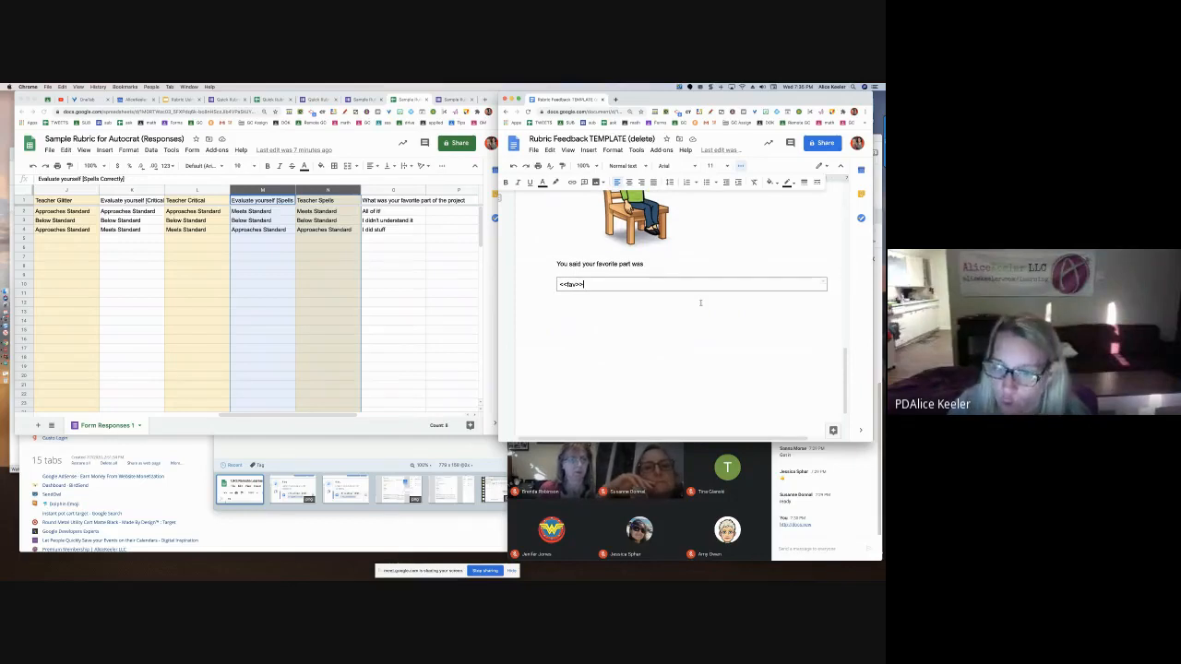
scroll(700, 302, up, 3)
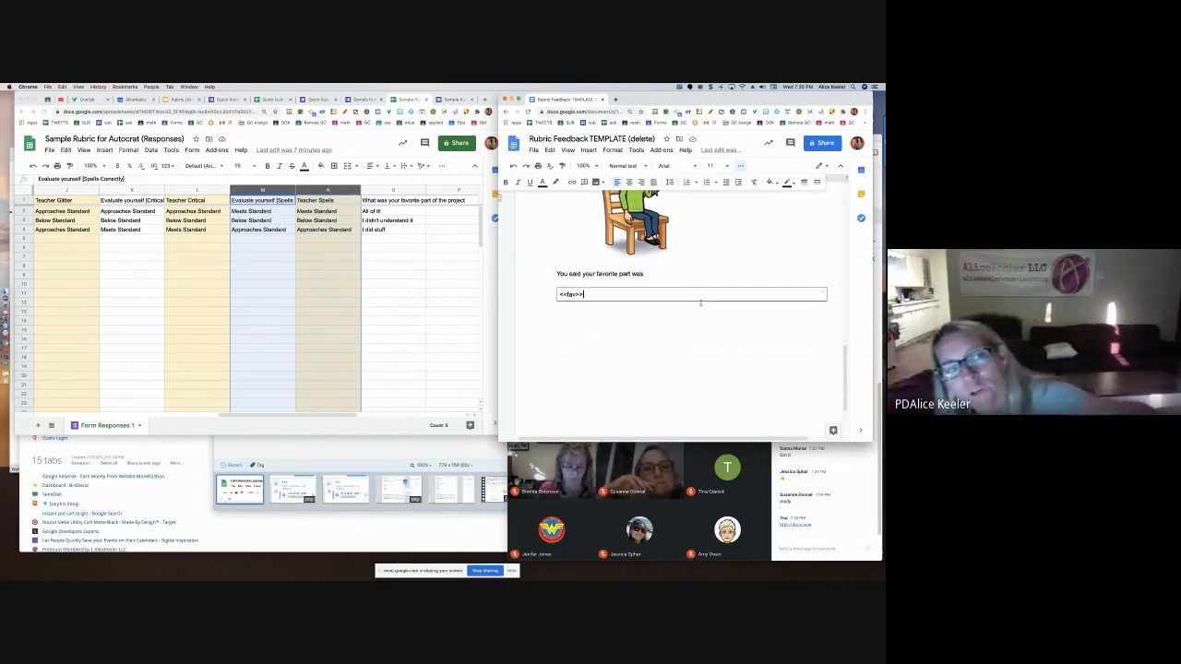
scroll(700, 302, up, 10)
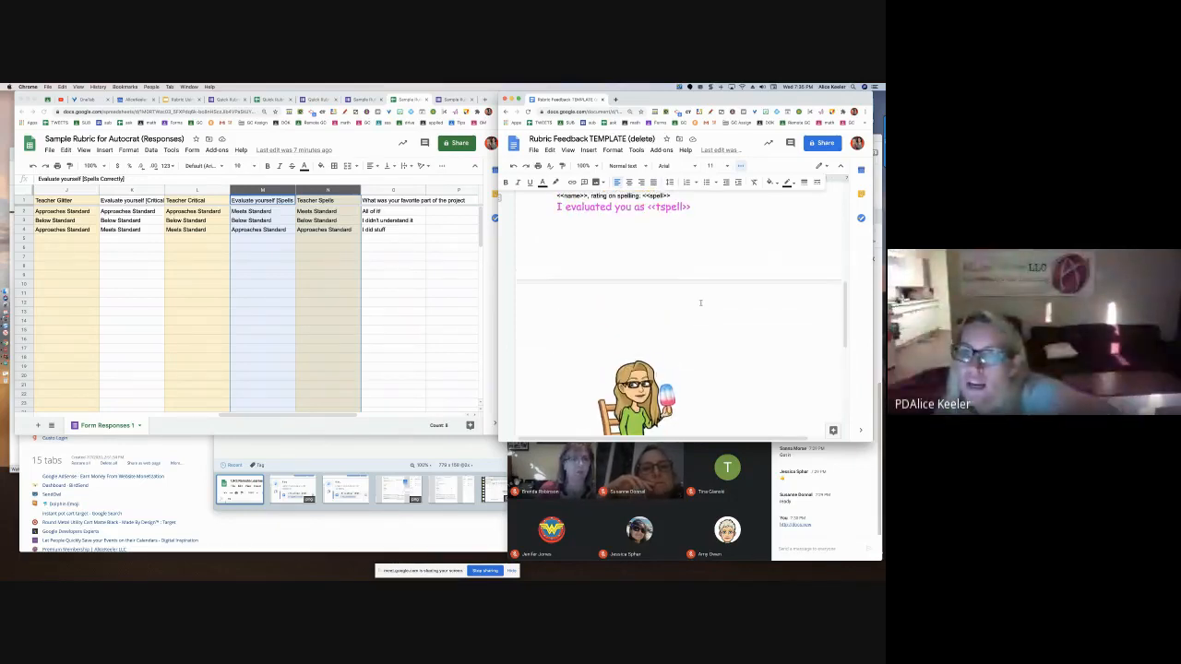
drag(691, 268, 647, 270)
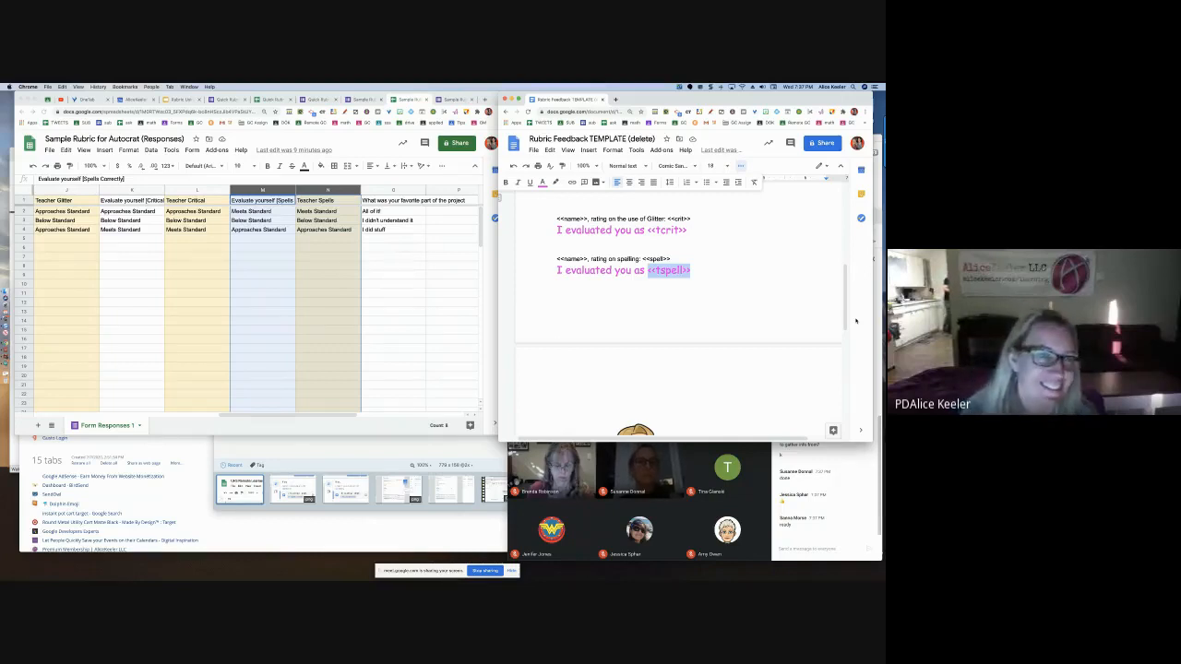
Launch the Autocrat add-on from the Add-ons menu on the responses spreadsheet
click(411, 316)
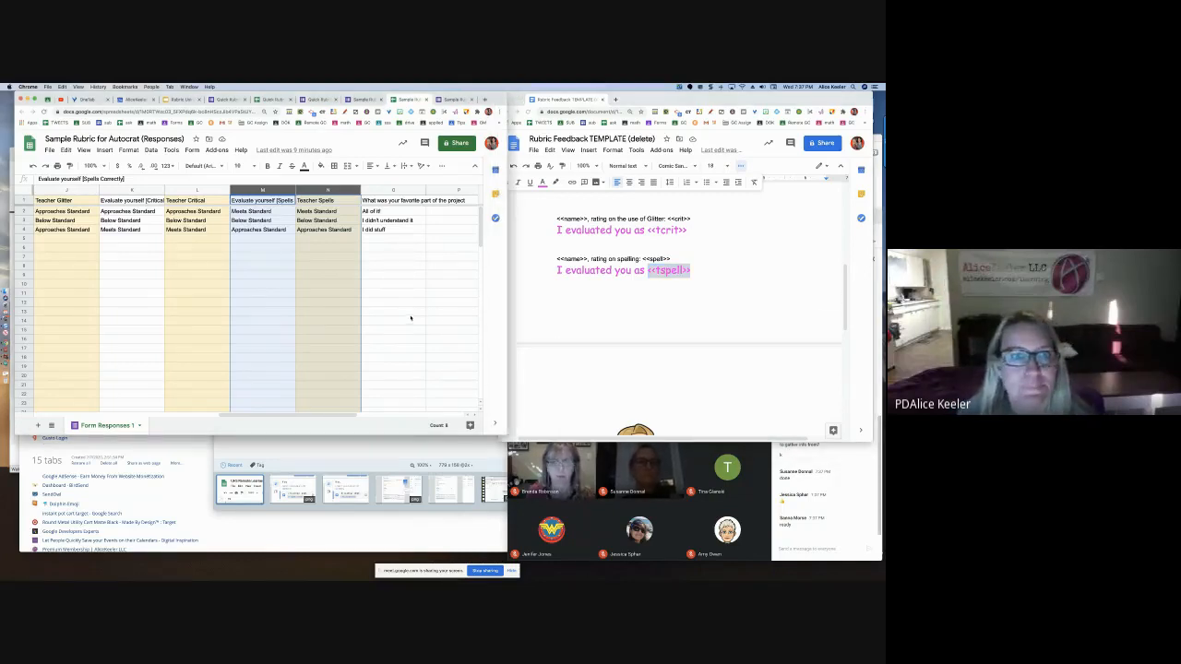
click(411, 313)
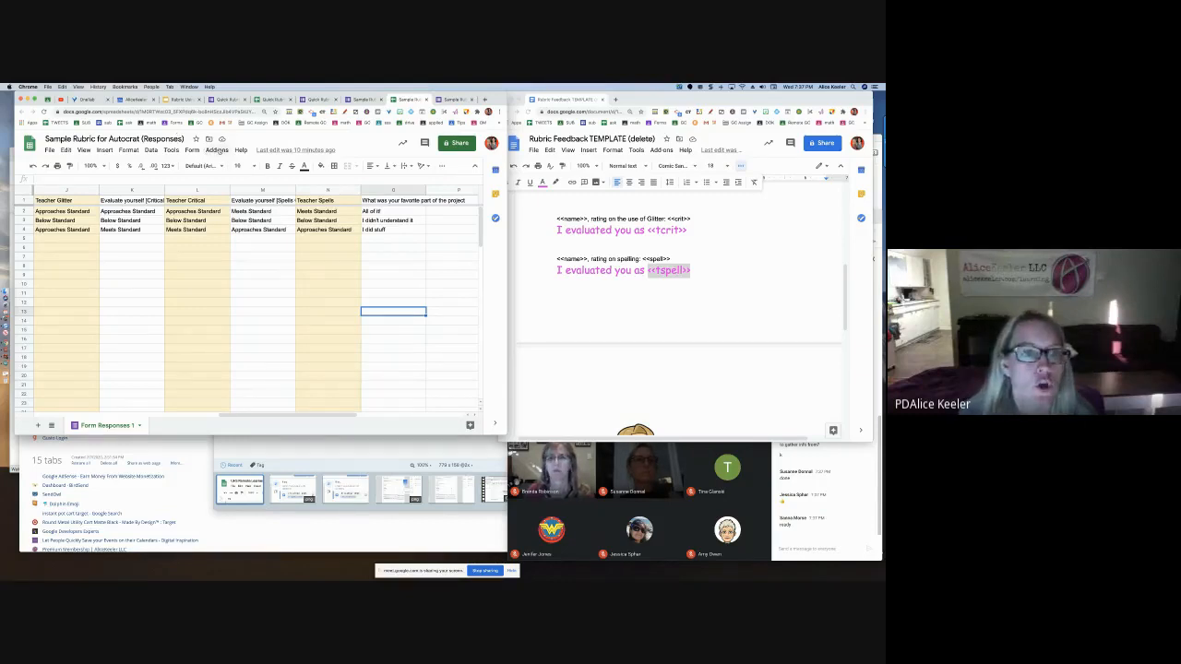
click(216, 149)
mouse_move(249, 397)
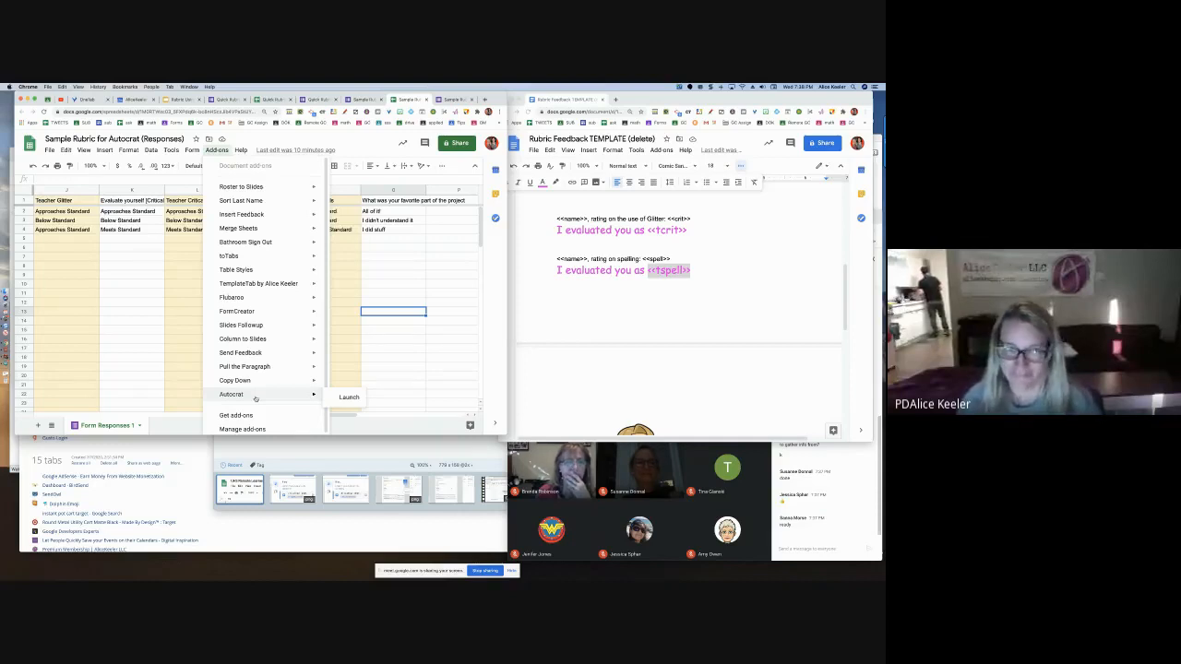
click(348, 397)
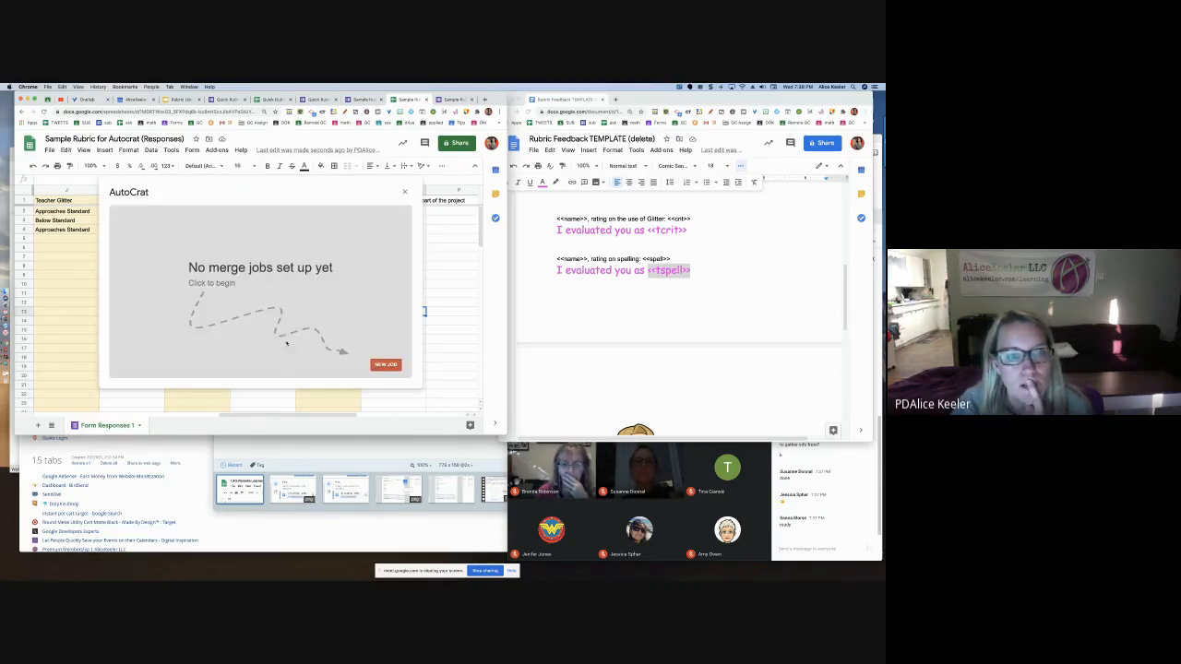
Create a new Autocrat merge job named 'send my feedback'
click(385, 364)
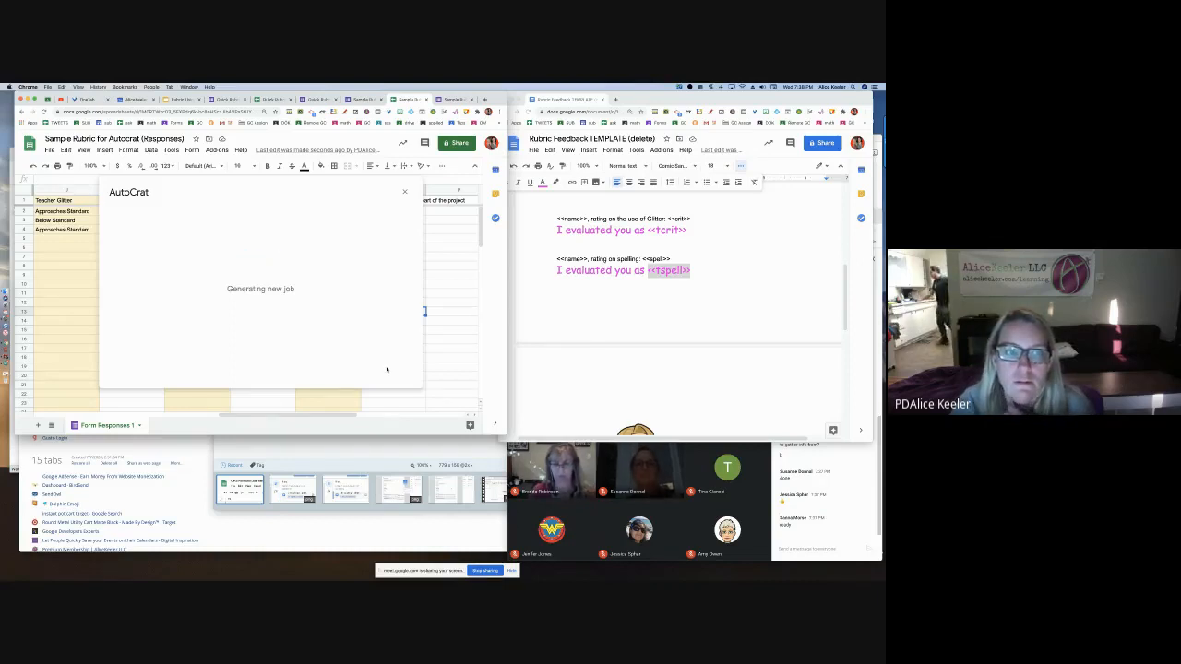
click(173, 247)
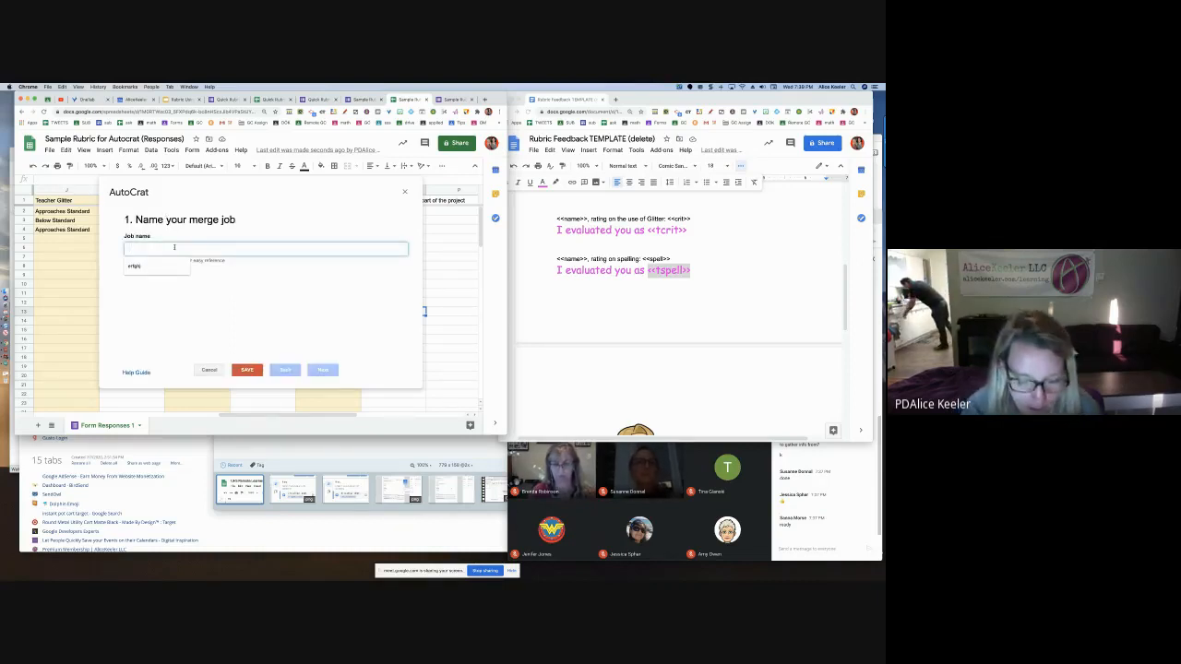
text(send my feedback)
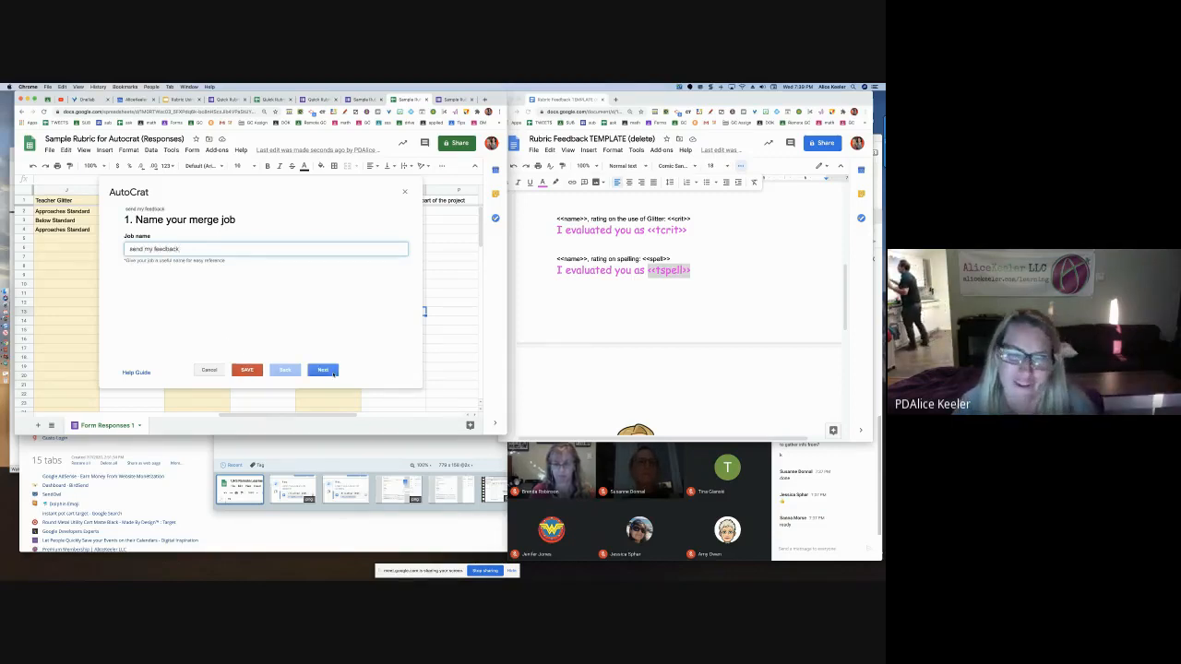
click(334, 372)
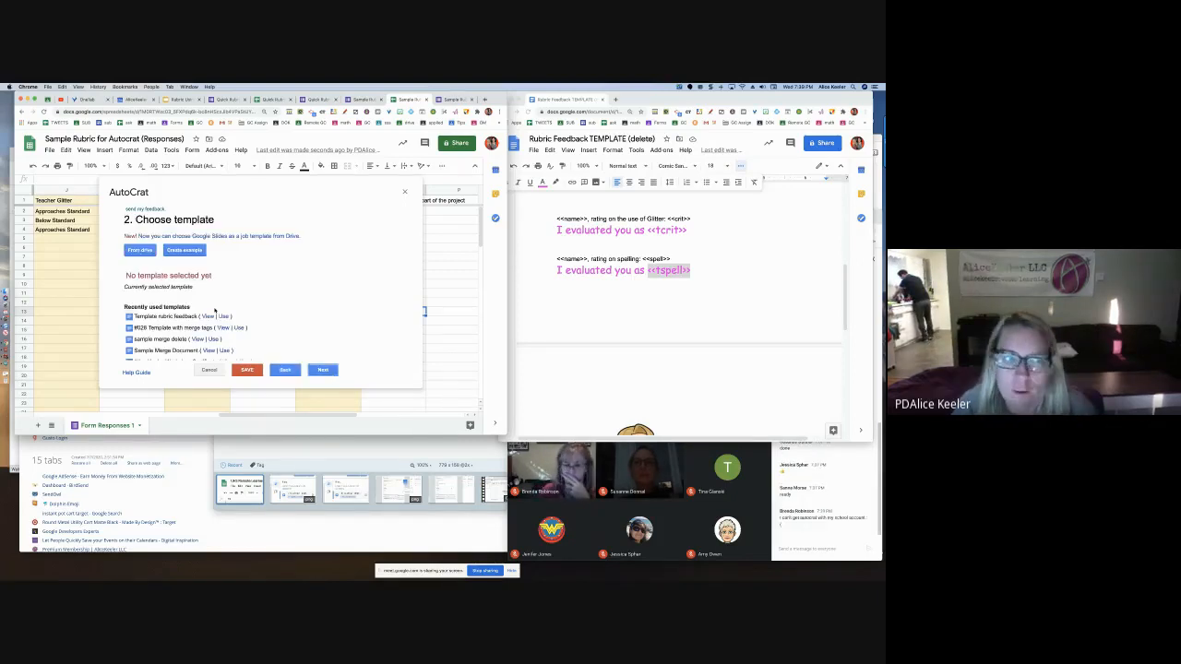
Choose the Rubric Feedback TEMPLATE (delete) doc from Drive as the job's template
click(141, 250)
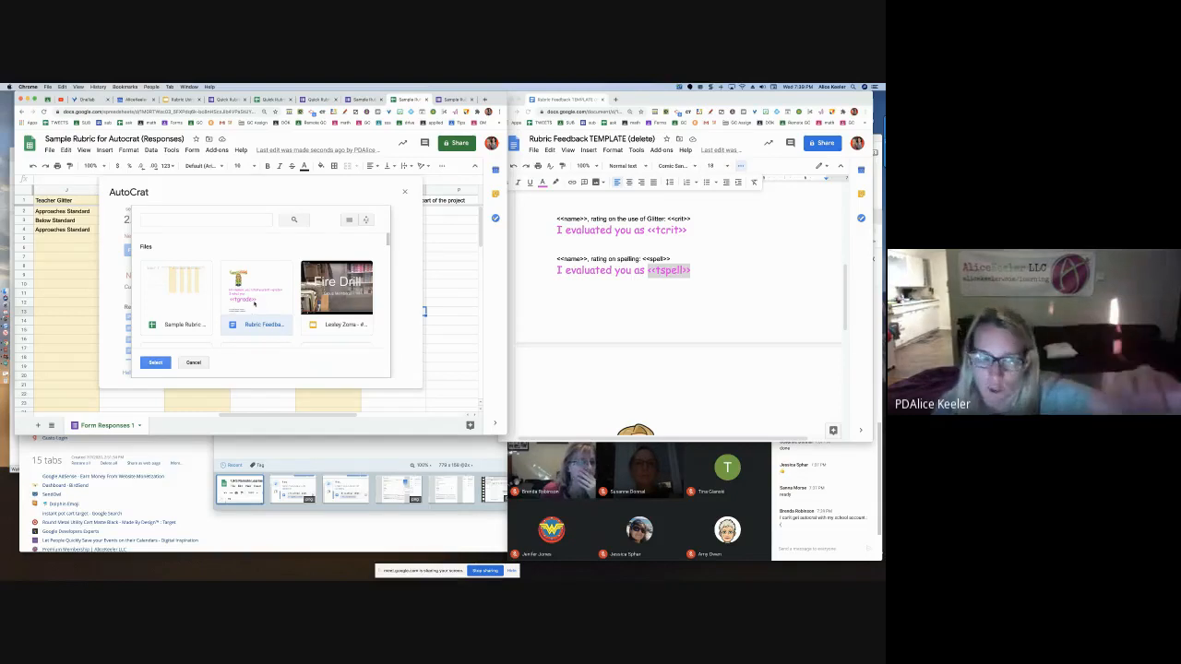
click(154, 363)
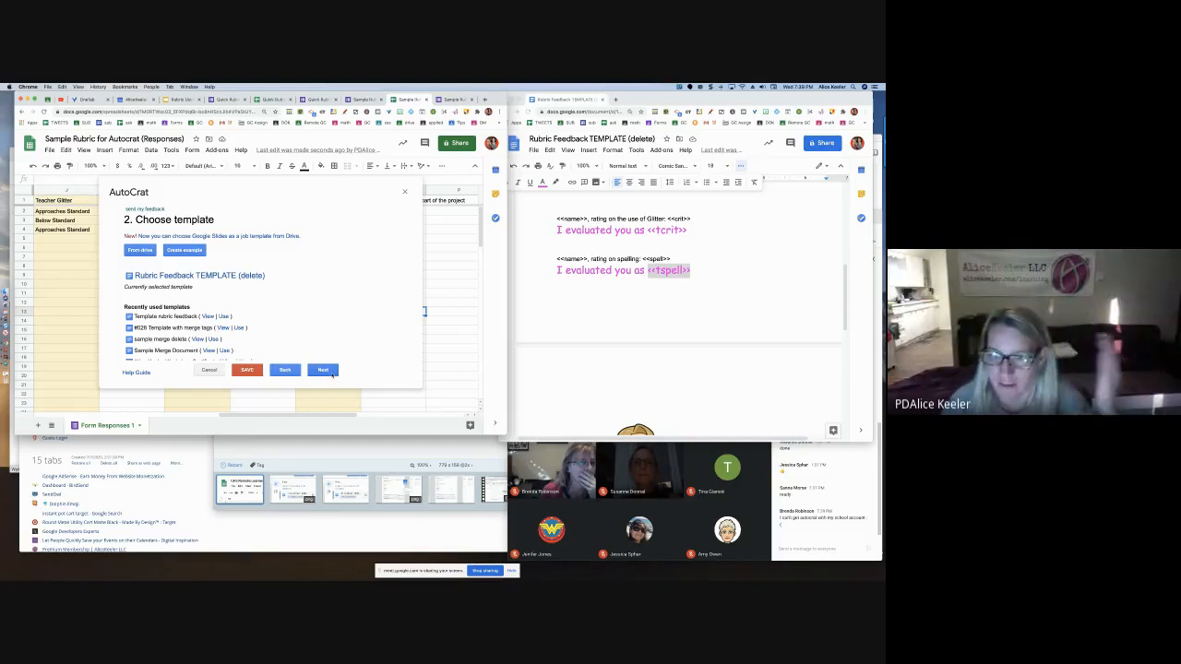
click(329, 371)
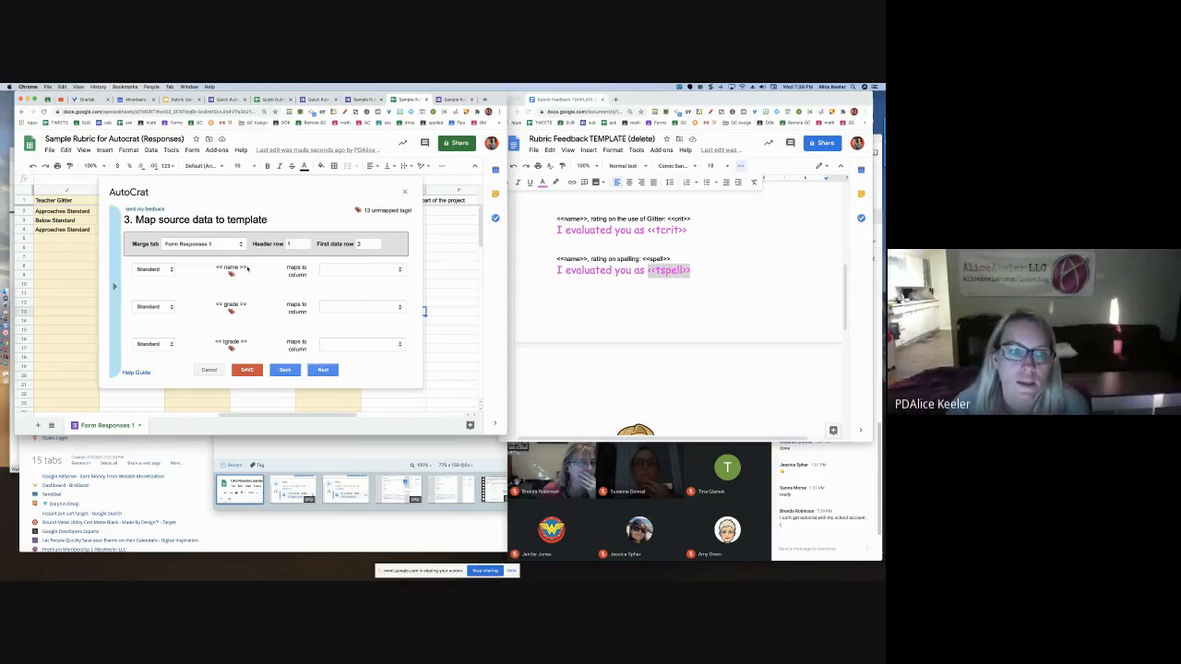
Map the name, grade and tgrade tags to First Name, the self-grade question and TEACHER GRADE
click(343, 269)
click(336, 290)
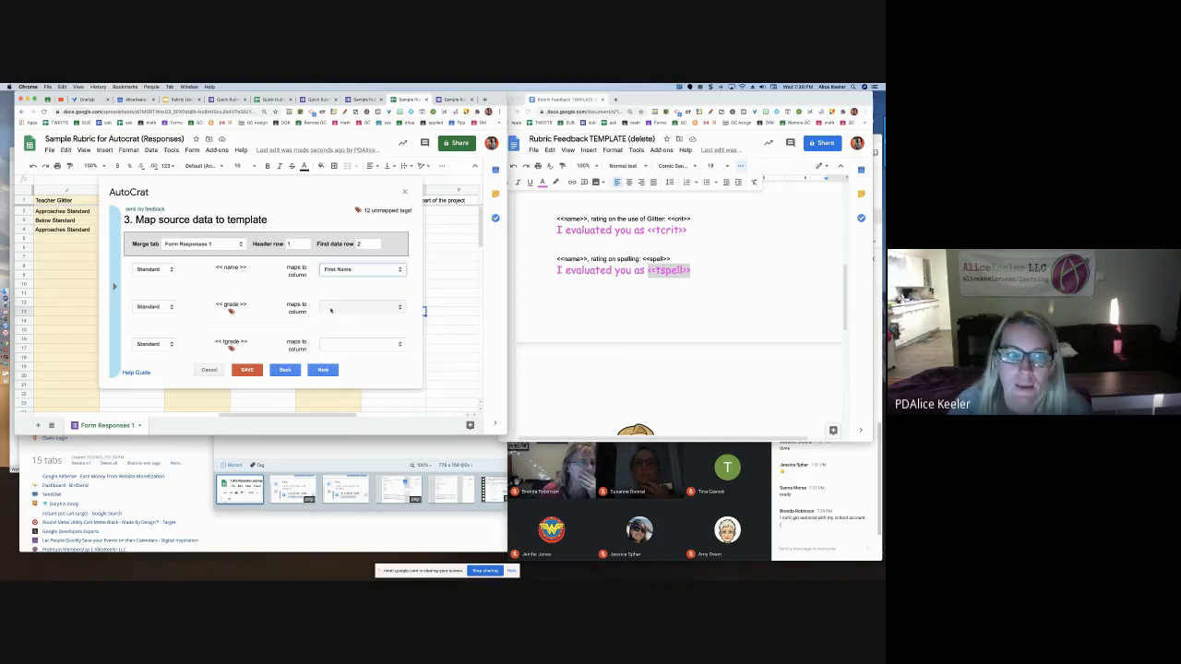
click(333, 310)
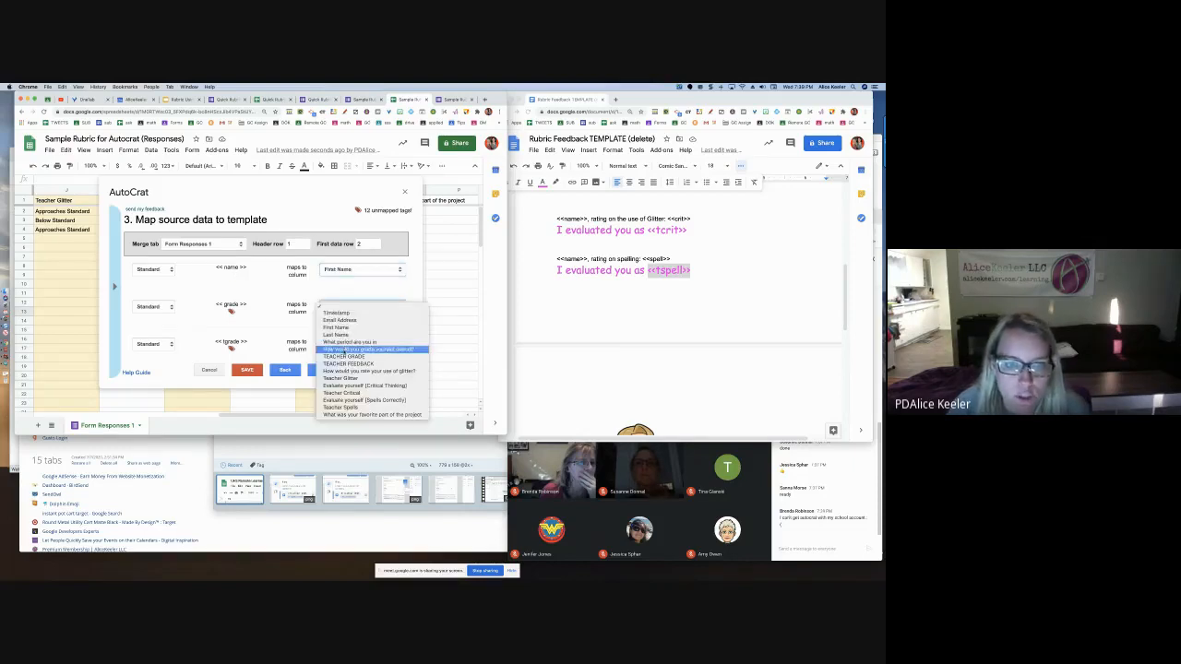
click(345, 352)
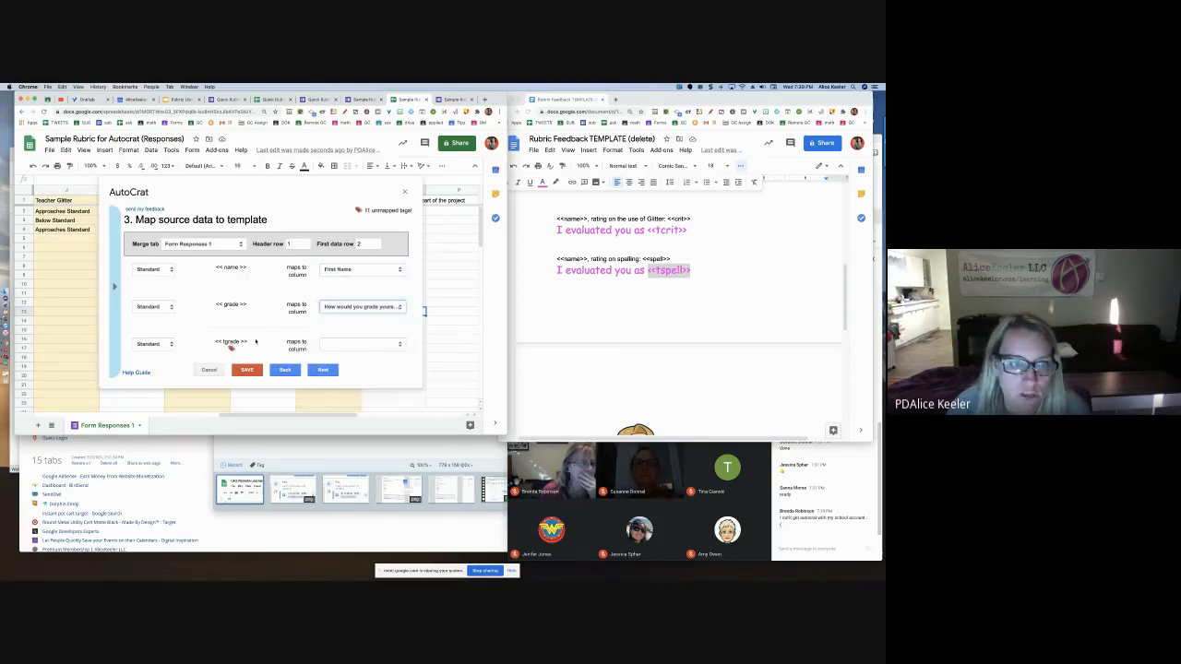
click(348, 345)
click(352, 394)
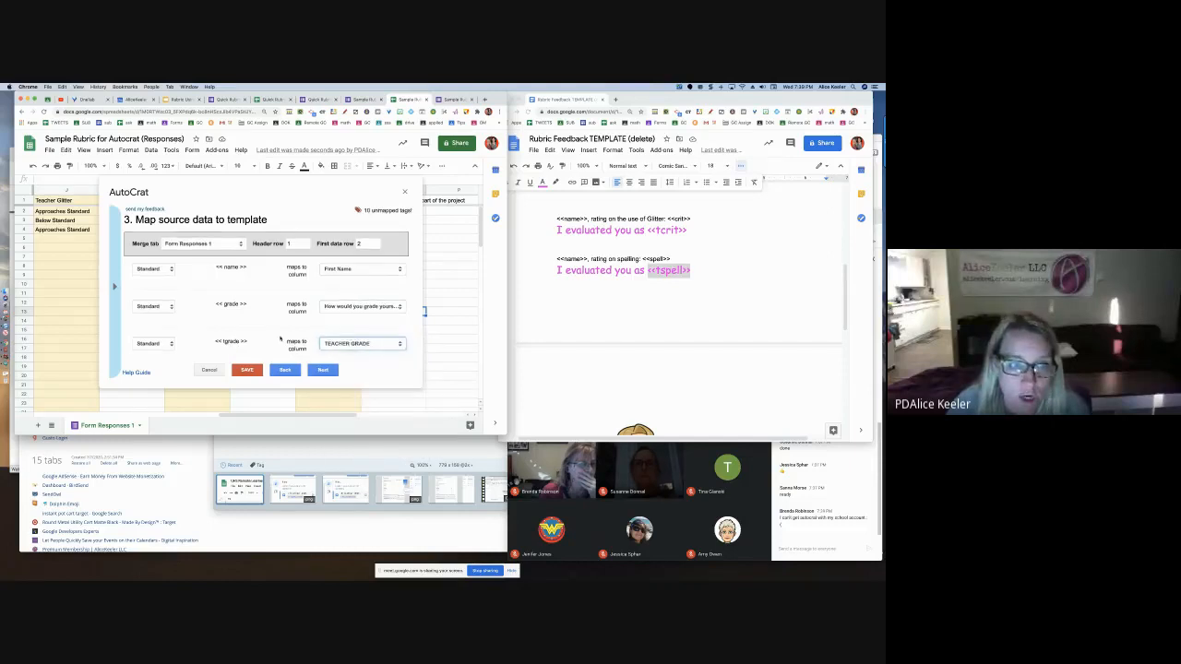
scroll(324, 296, down, 3)
Map the last tag to Last Name and the period tag to the period question
click(325, 292)
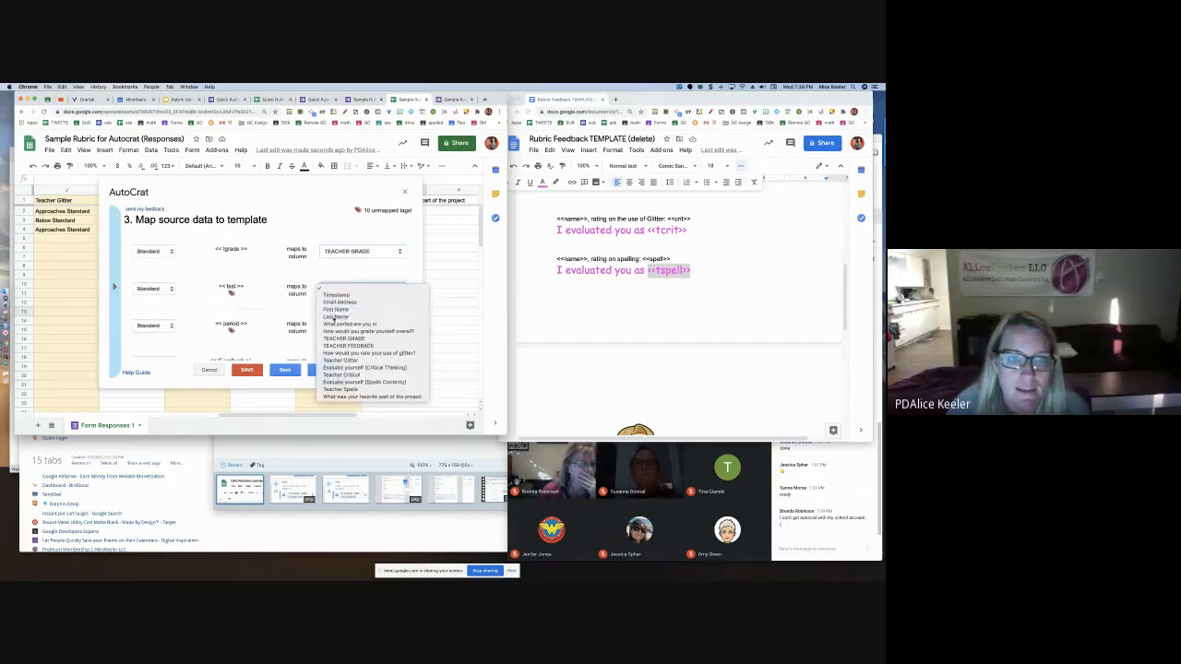
click(337, 317)
click(350, 327)
click(349, 361)
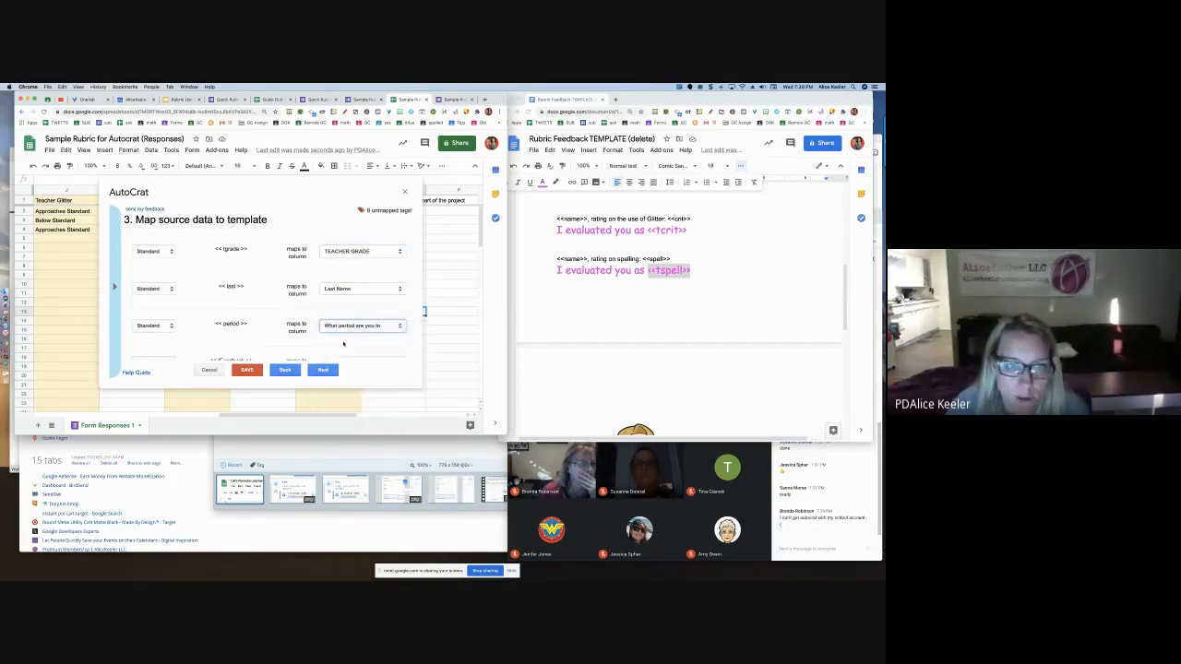
scroll(343, 290, down, 4)
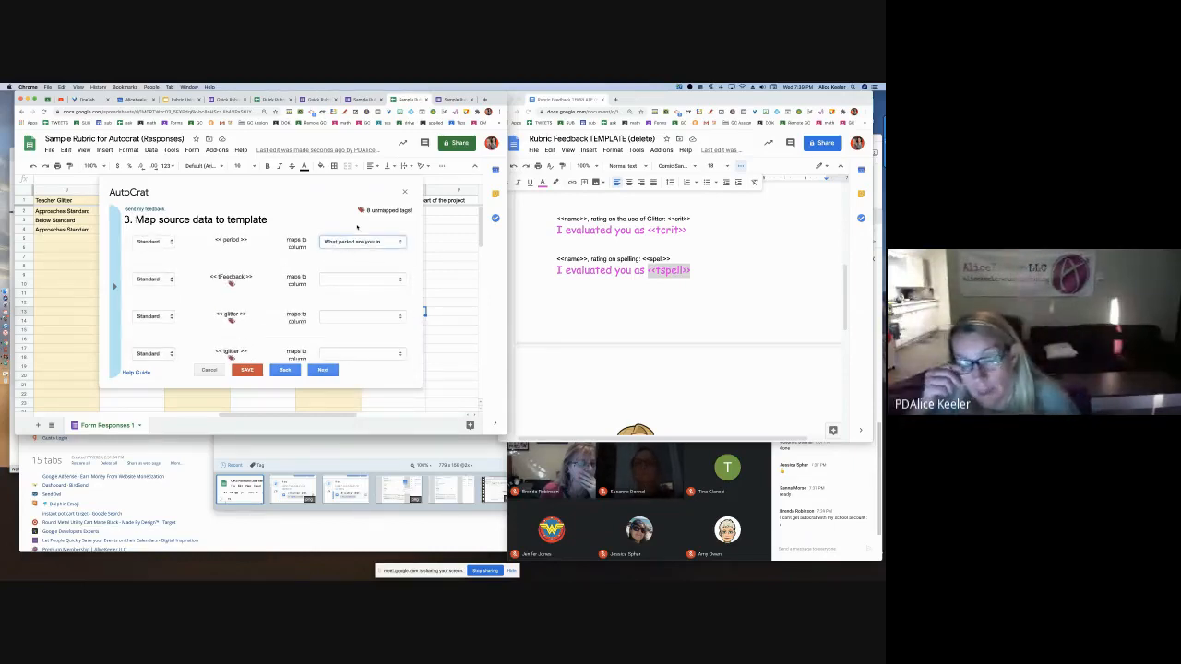
Map Feedback to TEACHER FEEDBACK, glitter to its self-rating question, and tglitter to Teacher Glitter
click(349, 280)
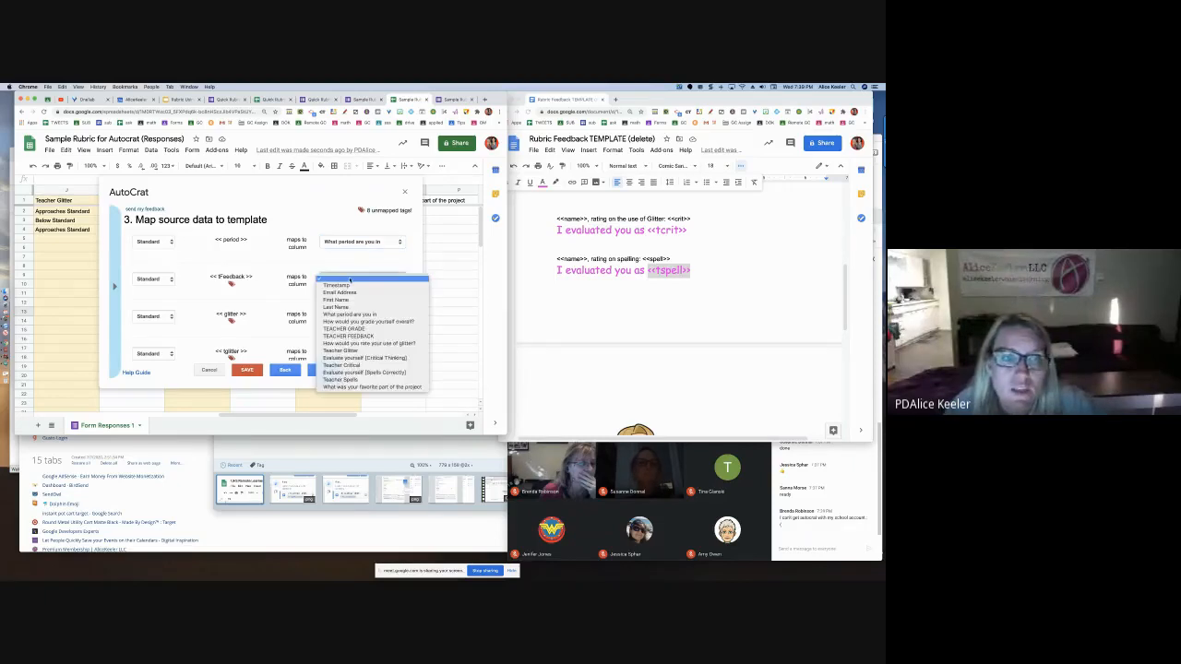
click(349, 336)
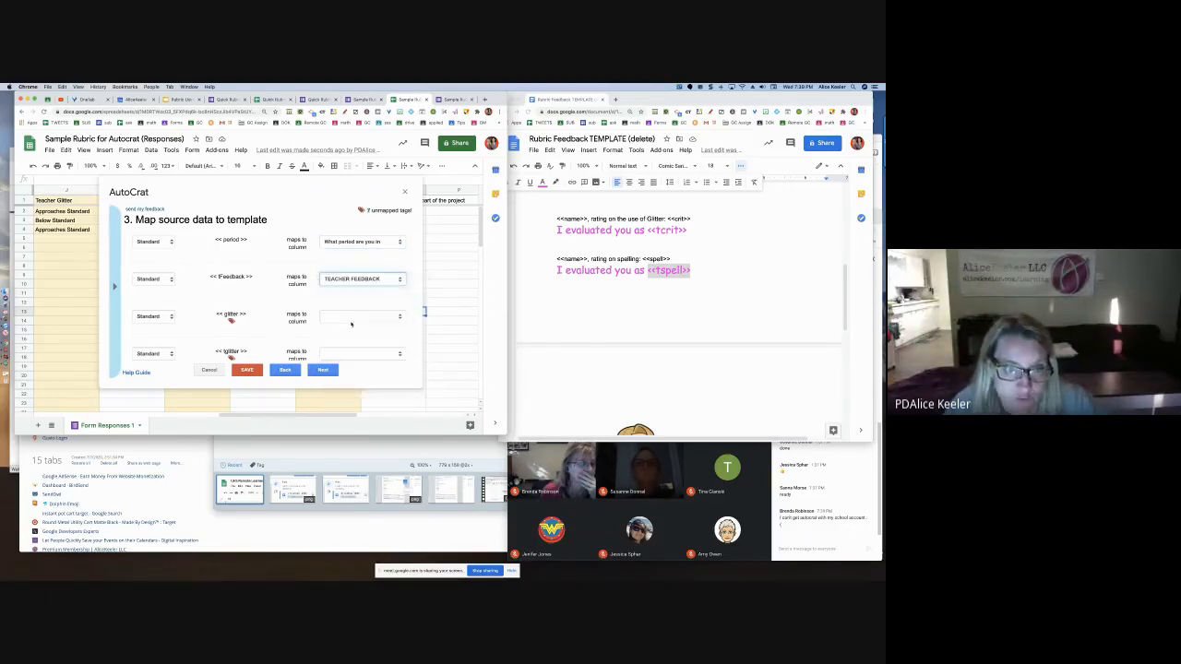
click(350, 317)
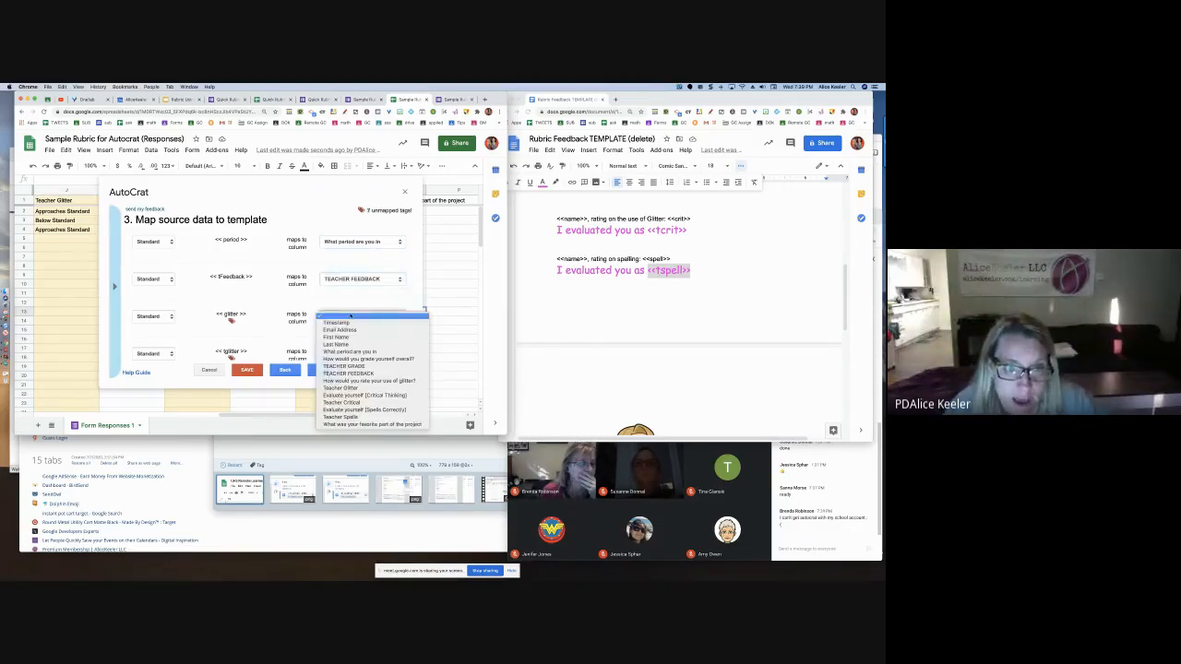
click(364, 380)
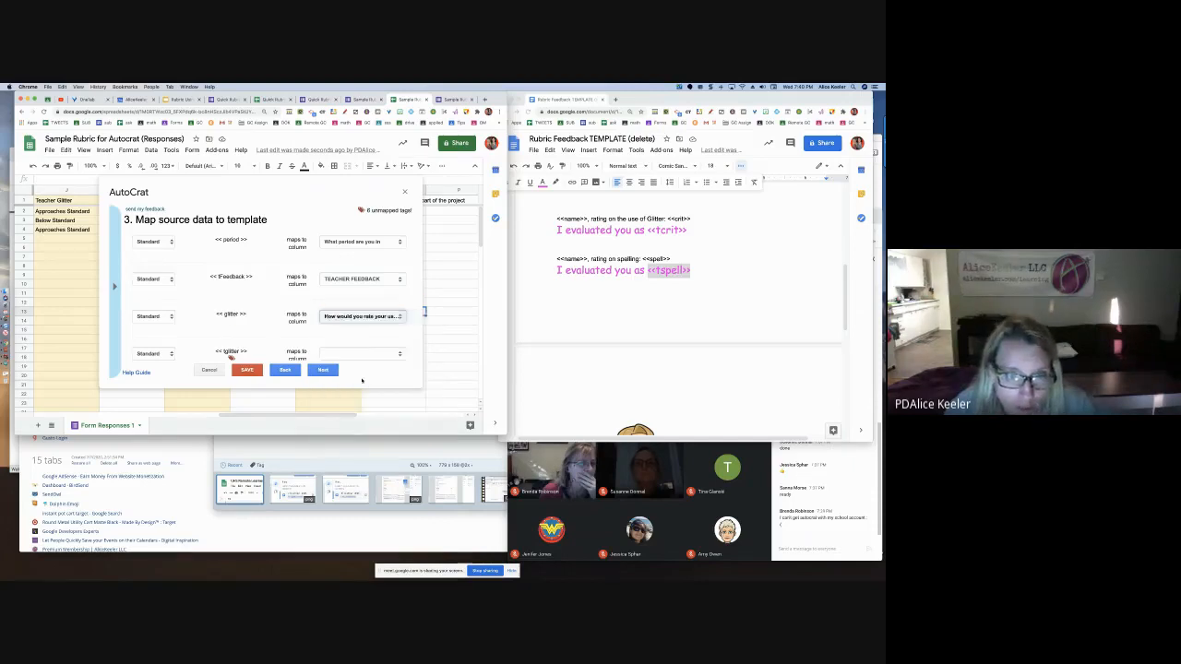
scroll(366, 338, down, 1)
click(362, 290)
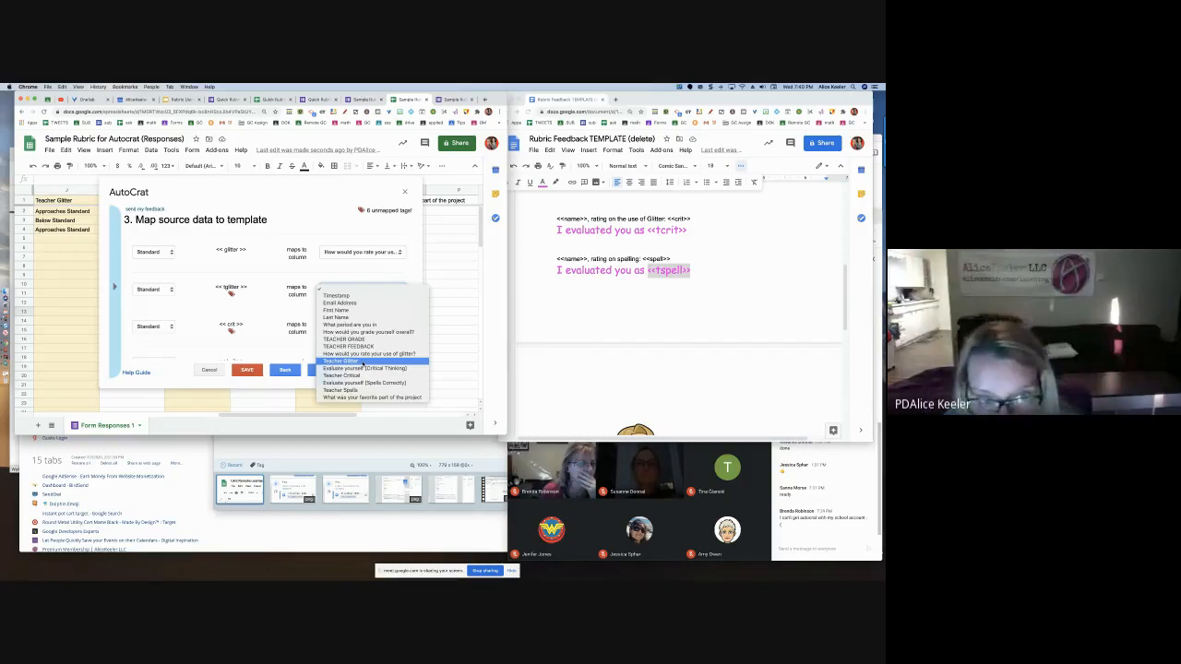
click(362, 361)
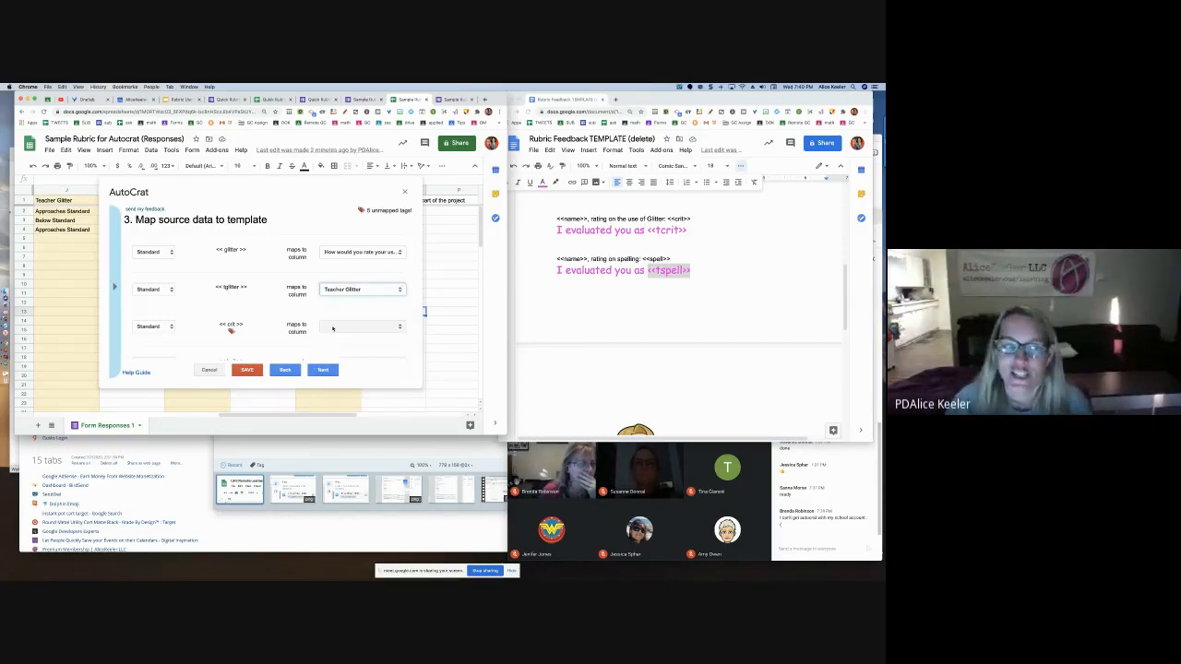
Map crit, tcrit and spell to Critical Thinking, Teacher Critical and Spells Correctly columns
click(362, 327)
click(347, 405)
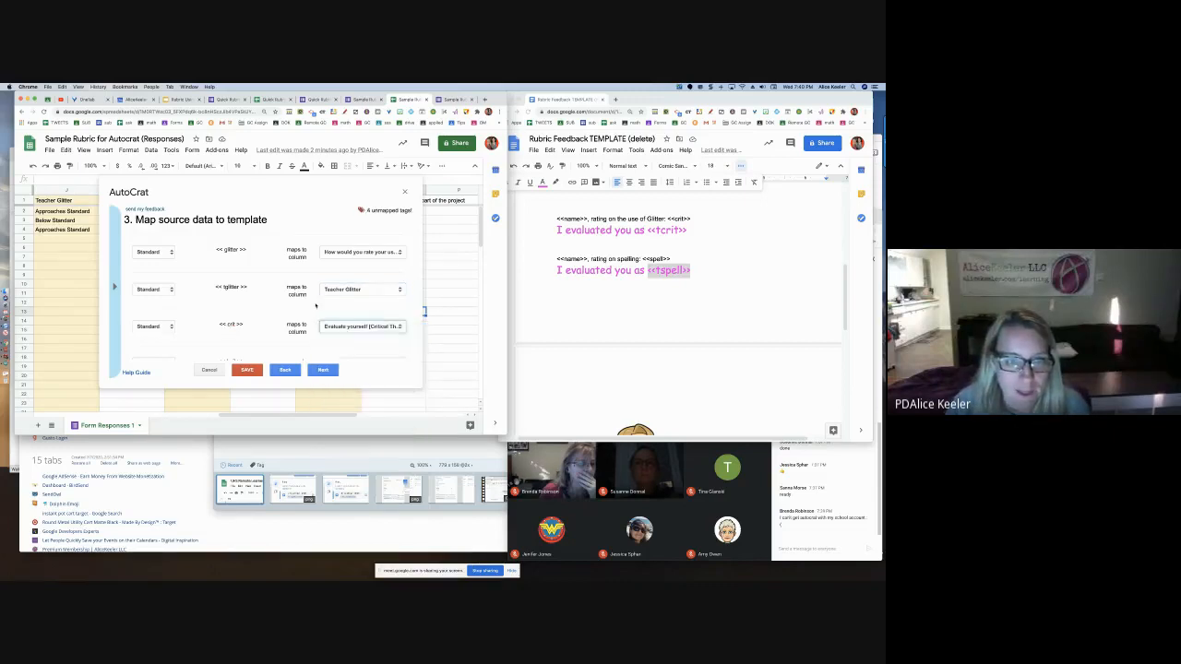
scroll(339, 286, down, 2)
click(340, 286)
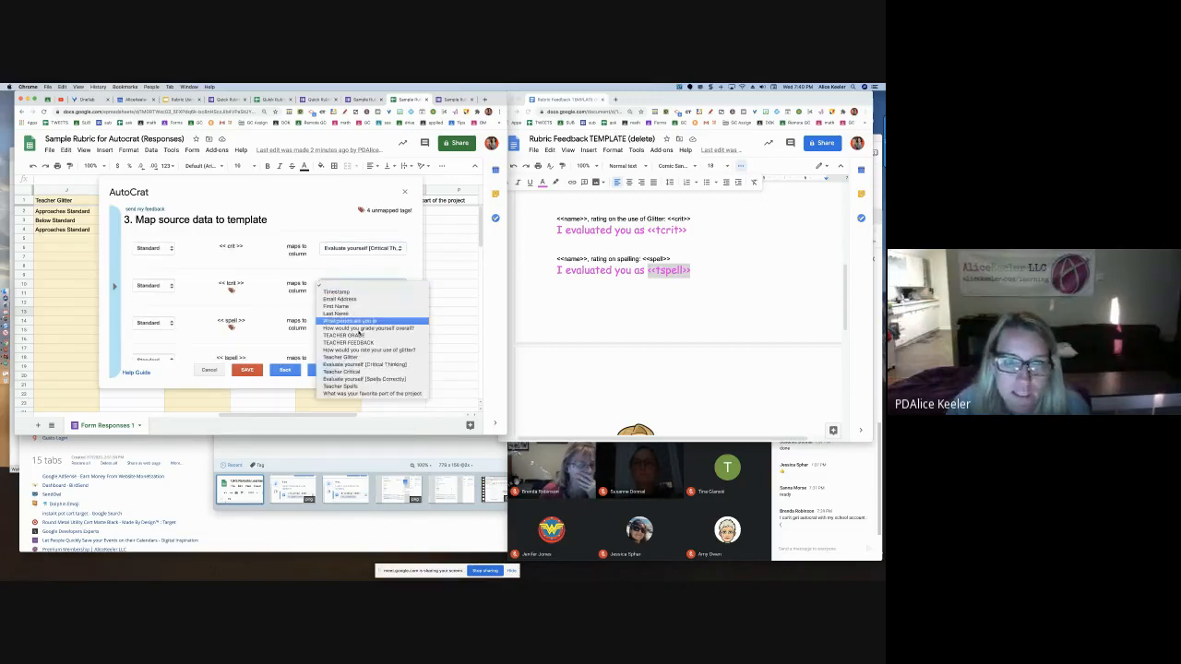
click(363, 372)
scroll(340, 286, down, 2)
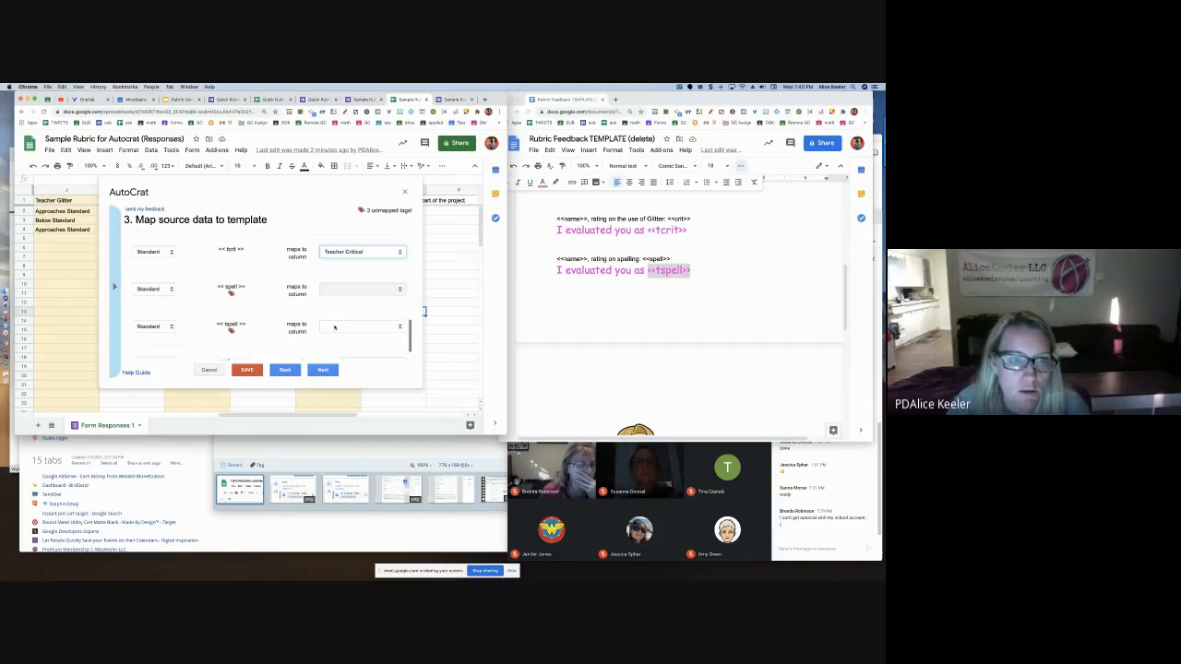
click(339, 289)
click(363, 382)
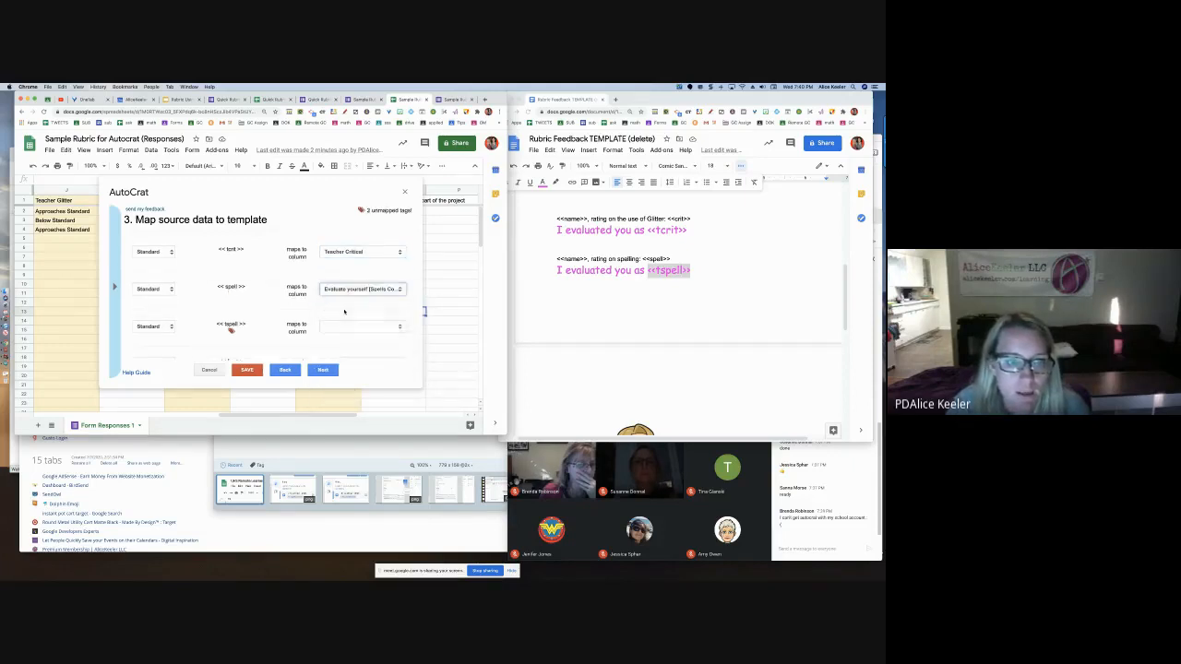
Map tspell to Teacher Spells and fav to the favorite-part question, then continue
scroll(360, 304, down, 1)
click(360, 299)
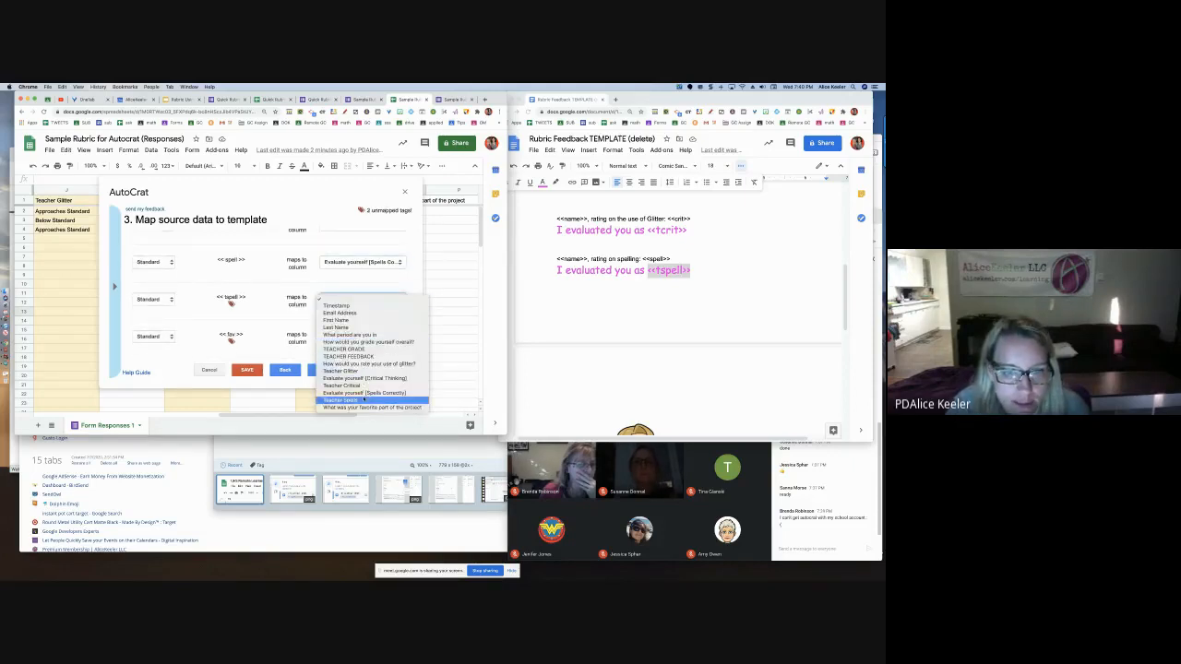
click(360, 399)
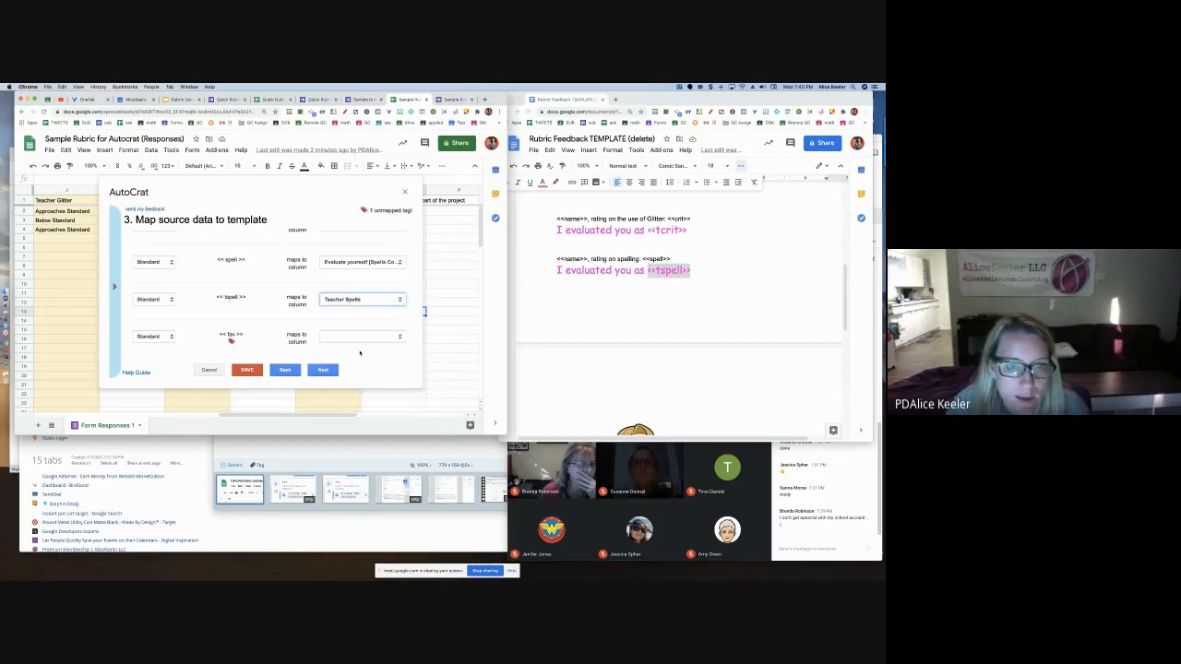
click(360, 337)
click(365, 443)
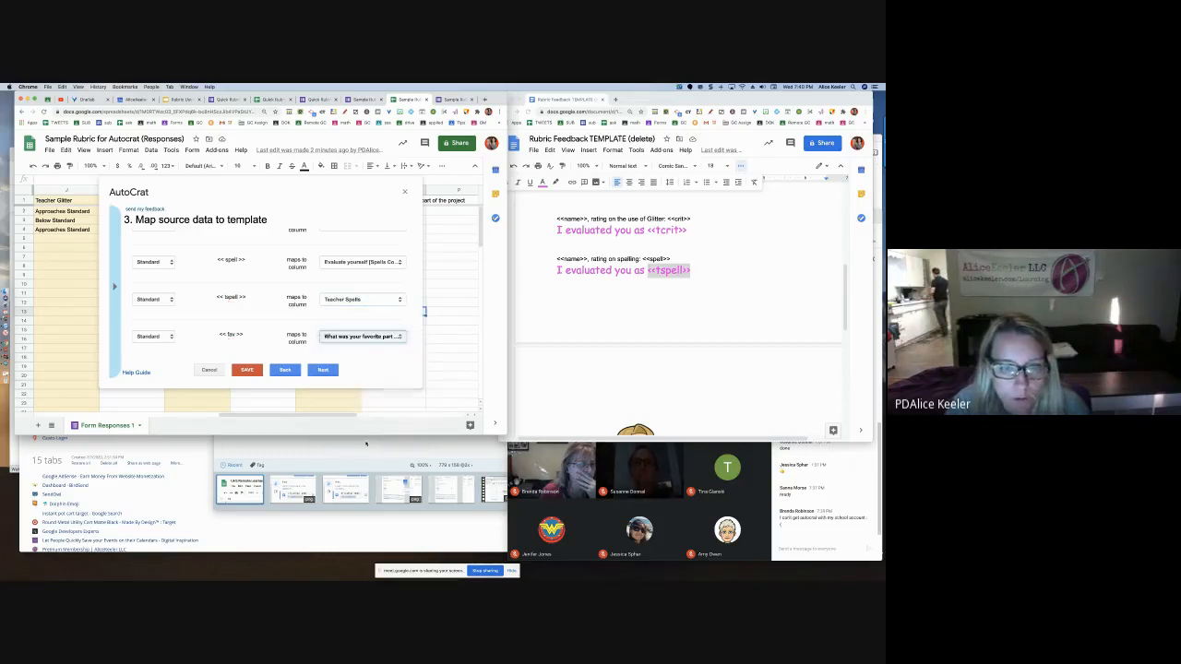
click(322, 369)
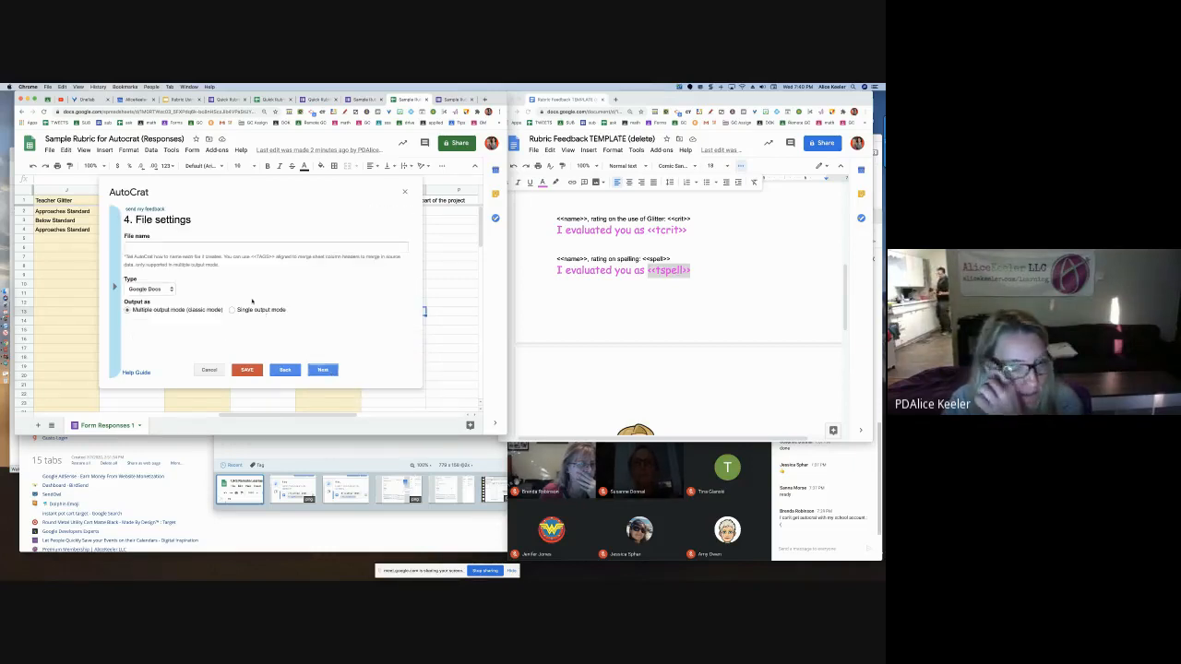
Start the output file name with the <<First Name>> tag followed by ', here is your rubric score'
click(204, 247)
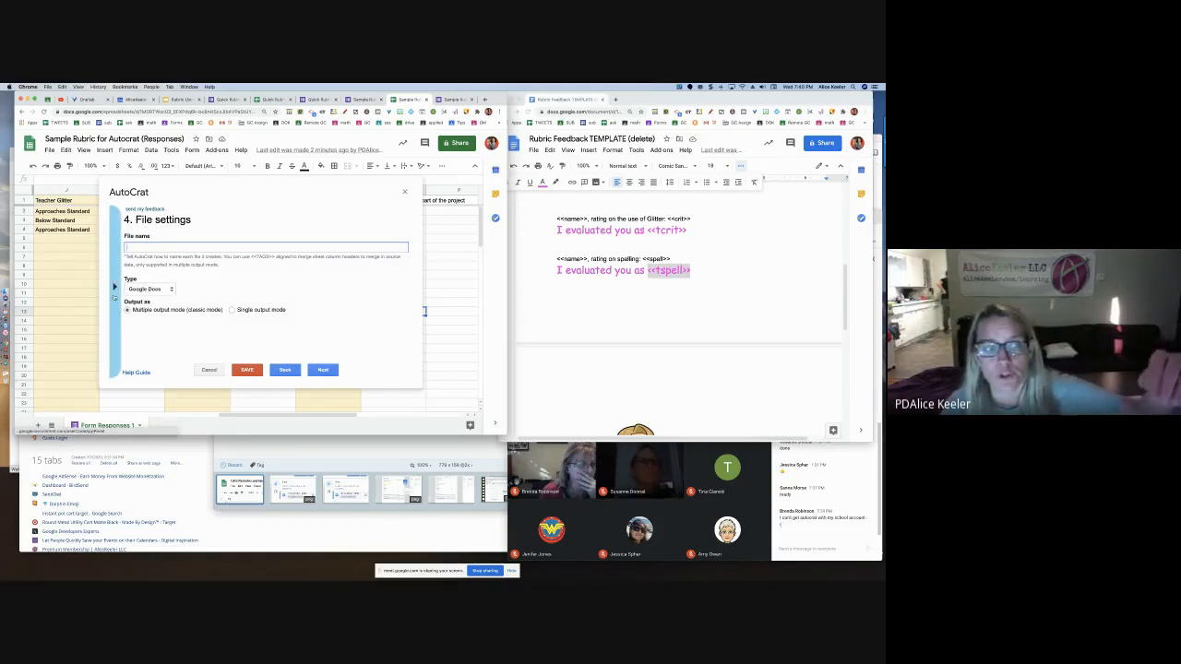
click(114, 289)
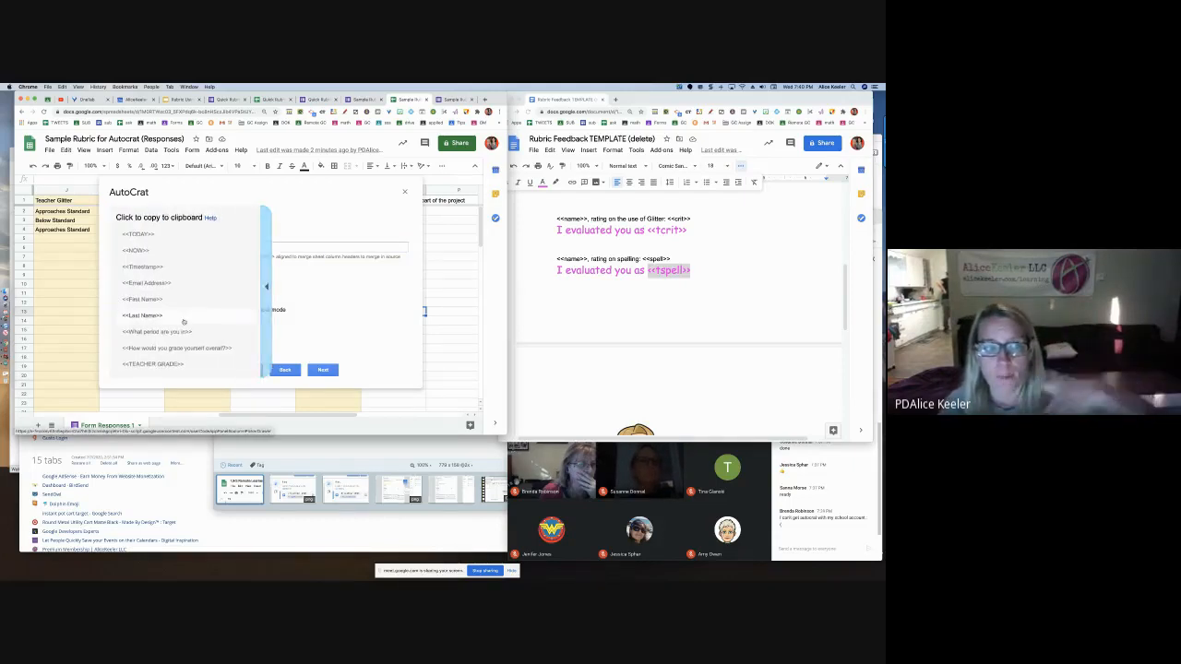
scroll(183, 321, down, 3)
scroll(183, 321, up, 3)
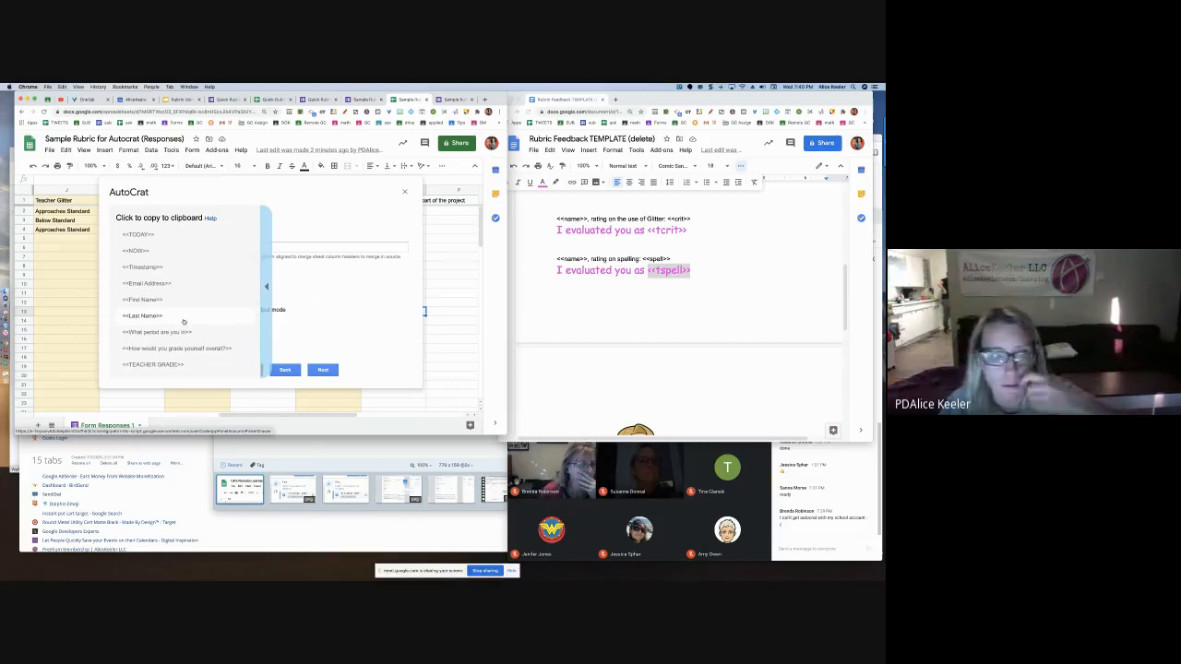
scroll(183, 322, down, 2)
scroll(183, 322, up, 2)
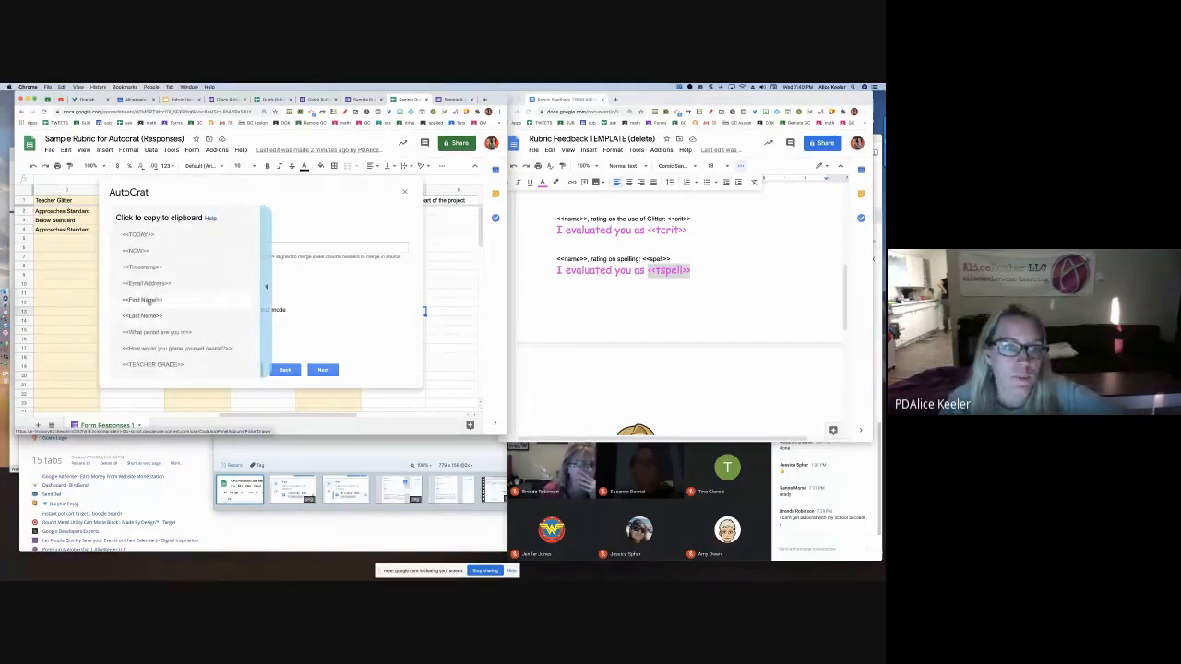
click(143, 300)
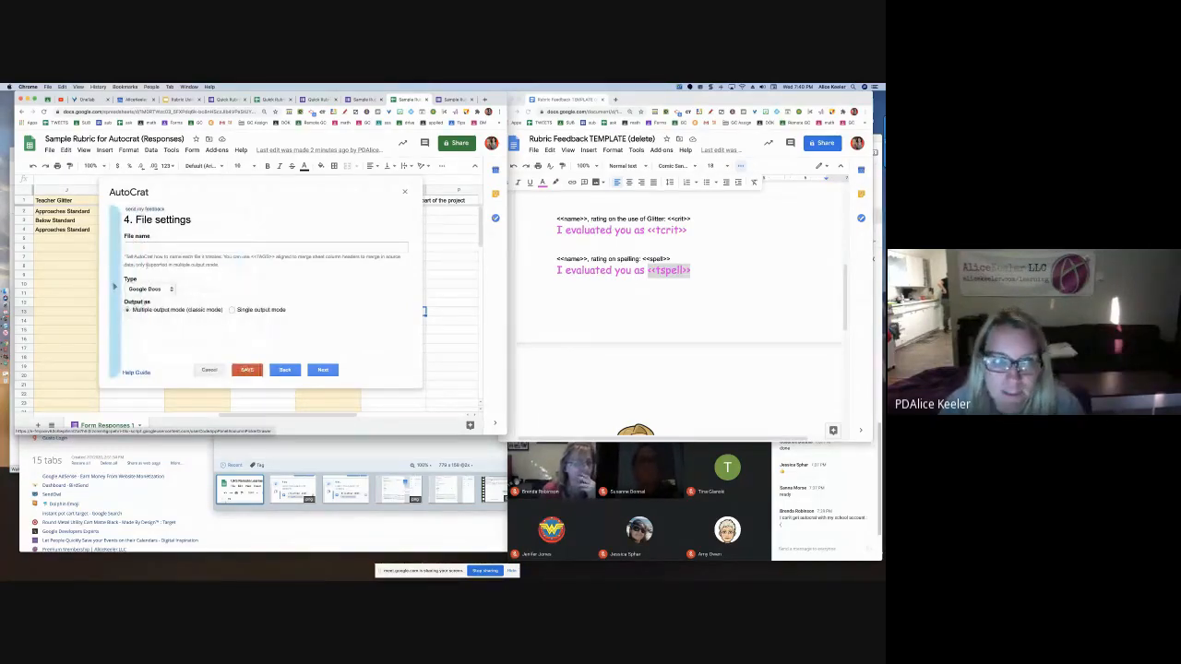
click(140, 246)
text(<<First Name>>)
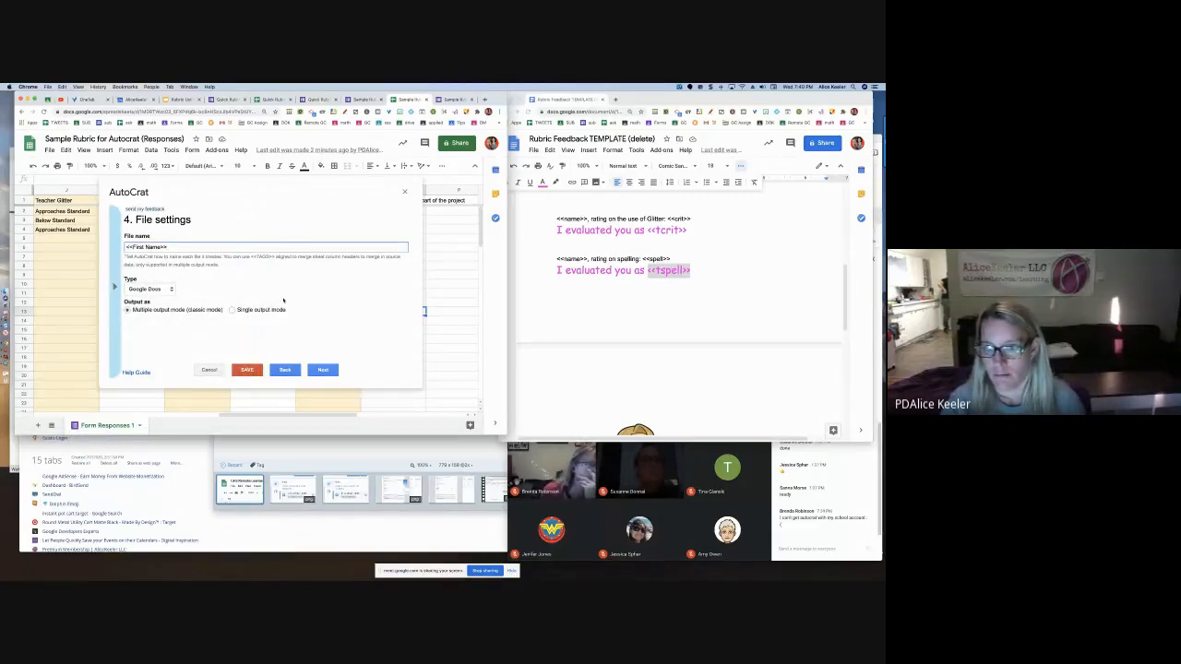
text(, )
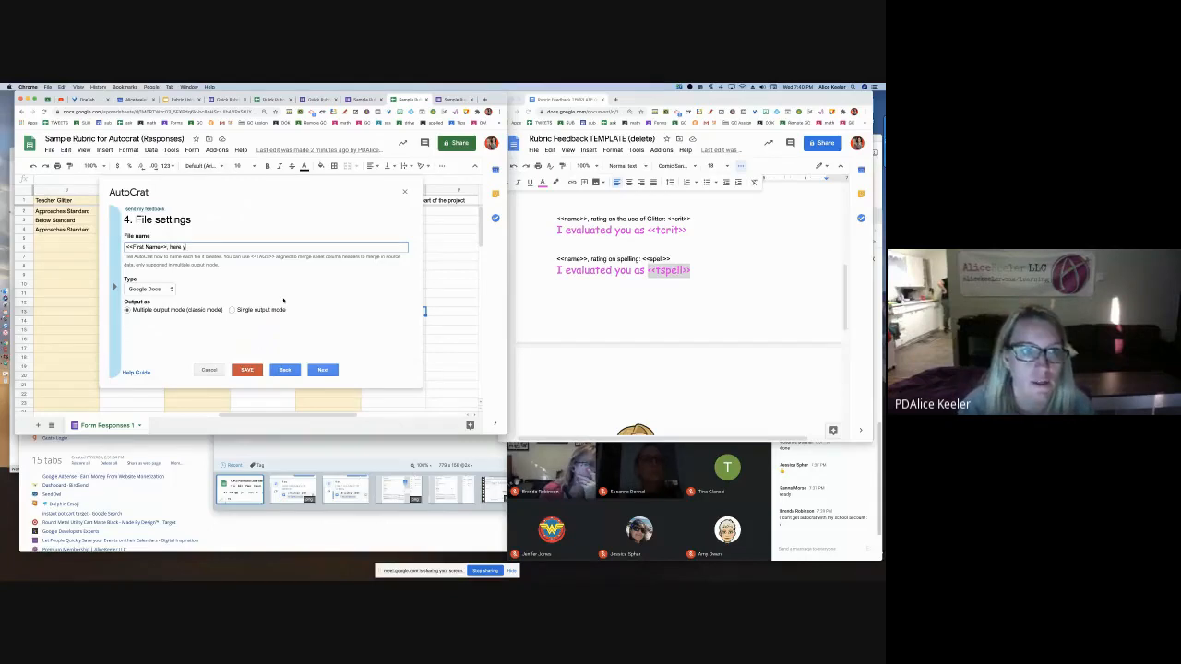
text(here is your rubric score)
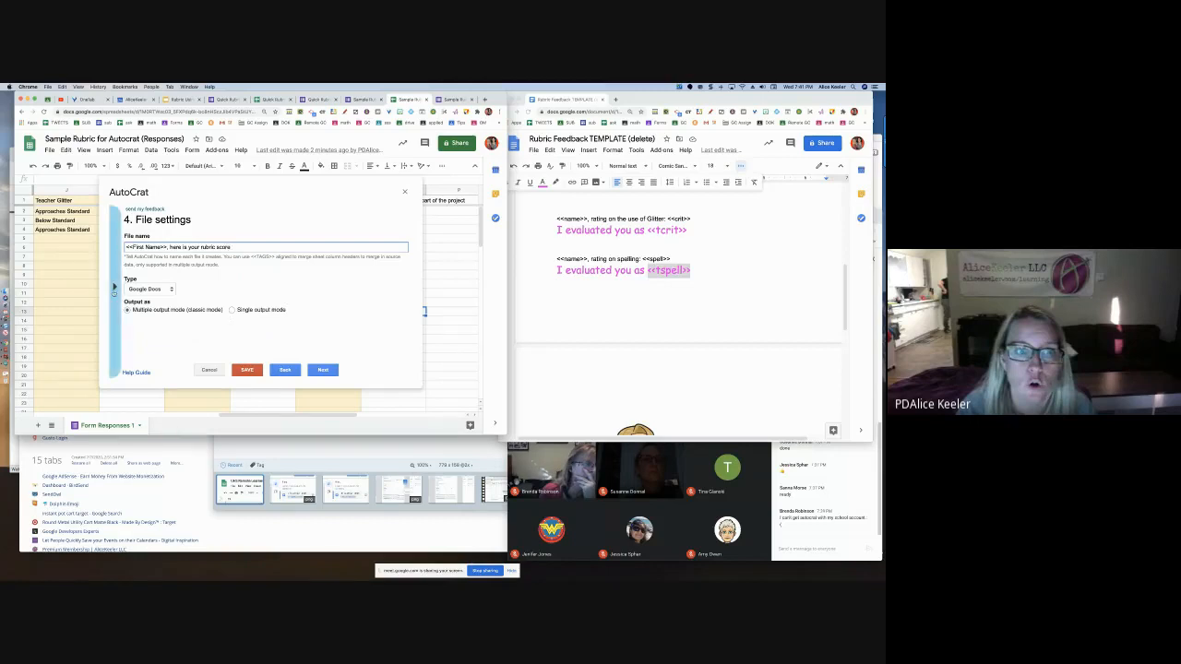
Append the <<TEACHER GRADE>> tag to the file name and keep Google Docs as the output type
click(114, 288)
scroll(171, 319, down, 1)
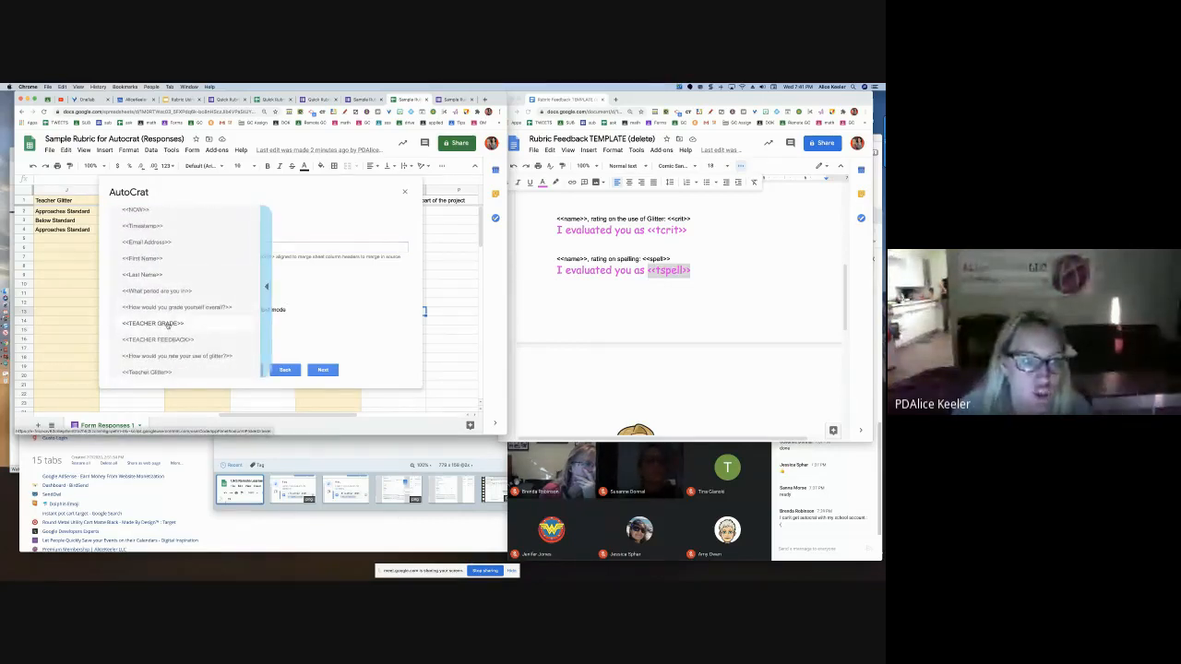
click(156, 323)
click(255, 247)
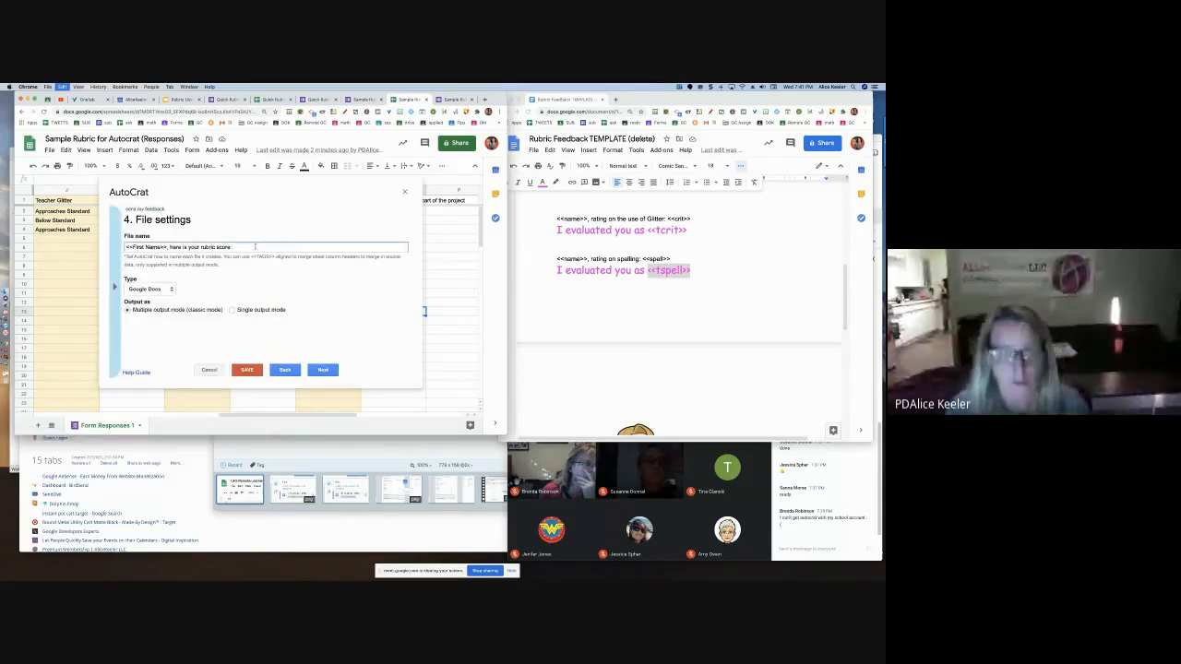
text(<<TEACHER GRADE>>)
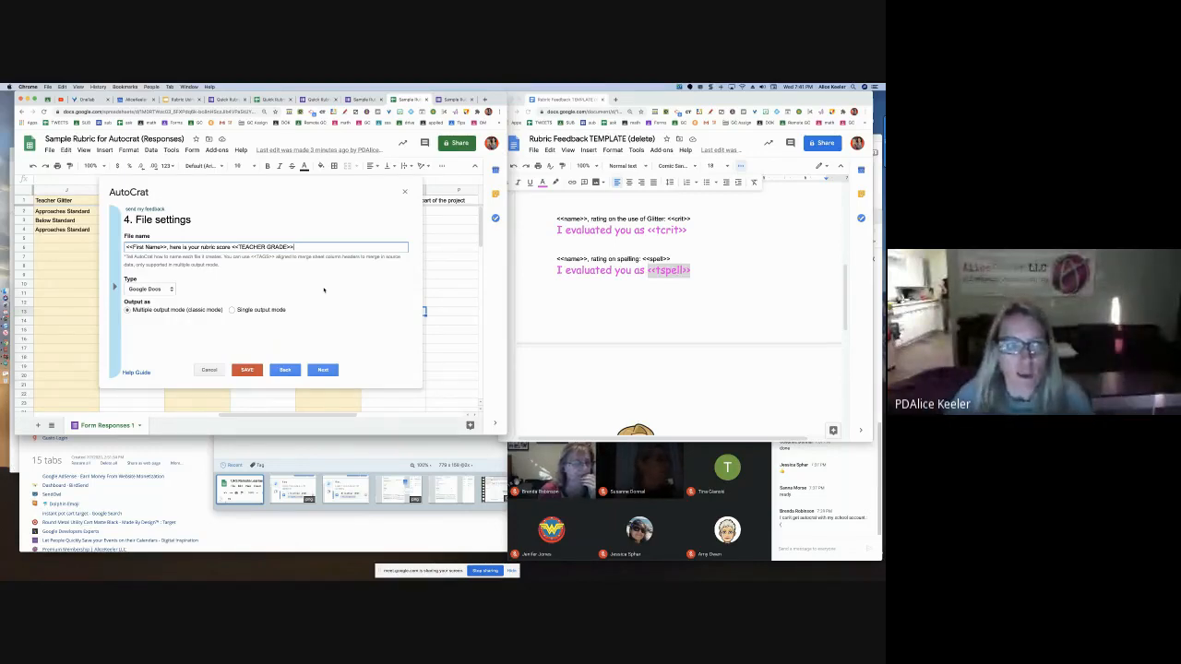
click(152, 289)
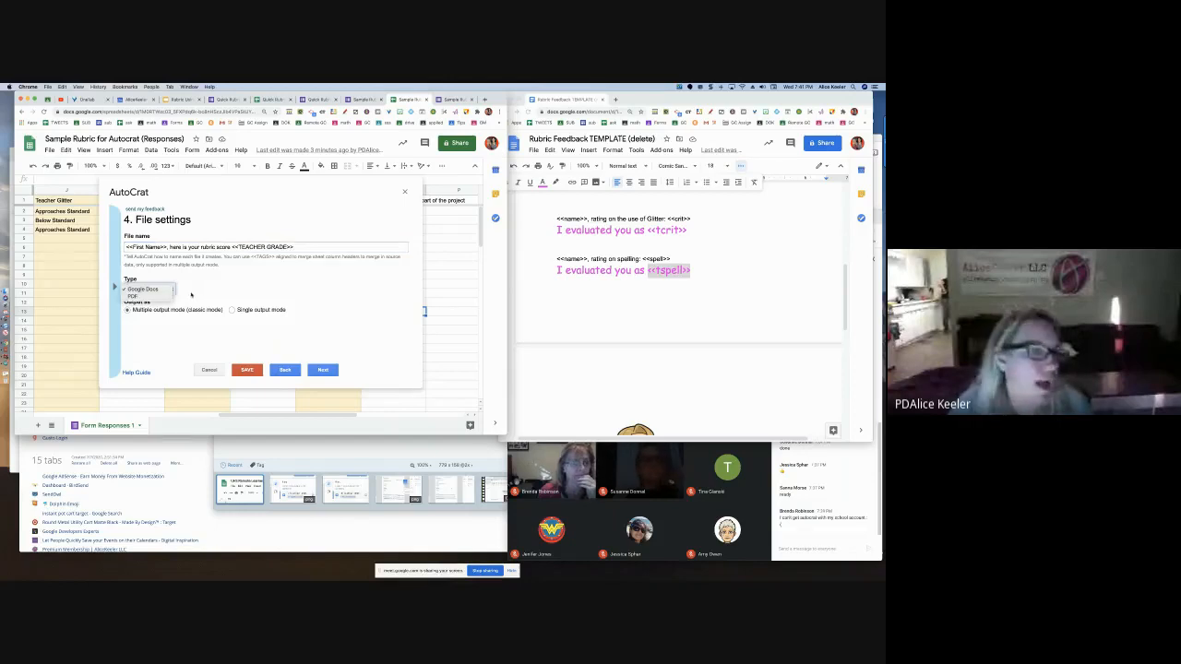
click(193, 294)
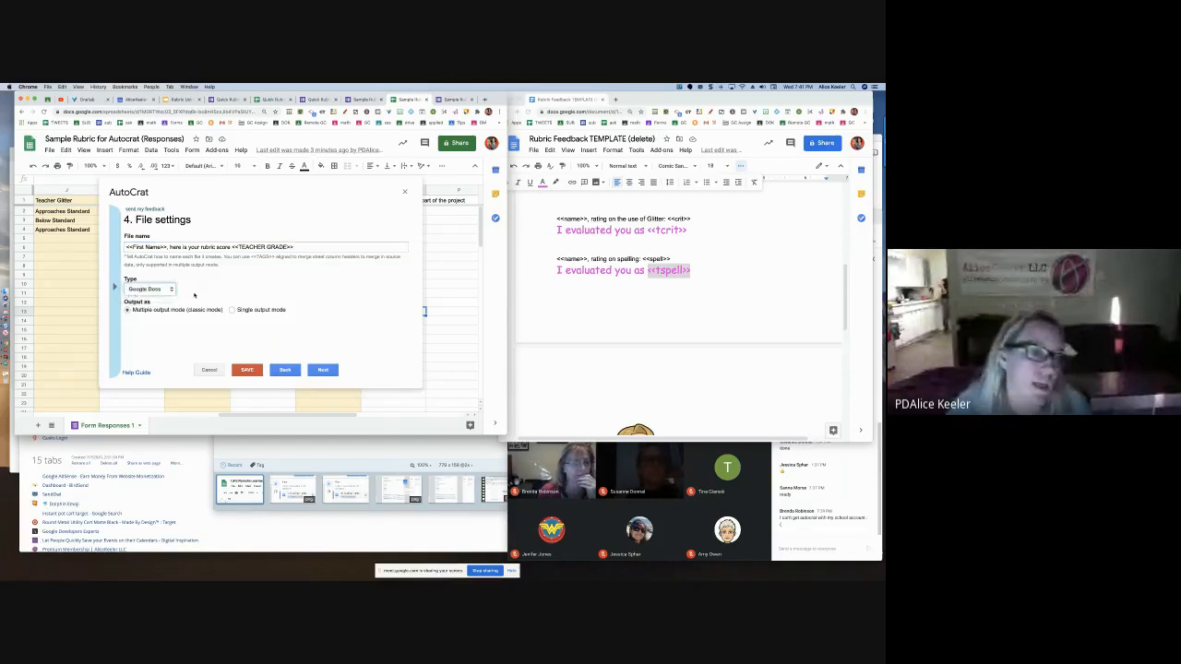
click(323, 370)
Search Drive for 'delete' and set the DELETE folder as the output destination
click(377, 218)
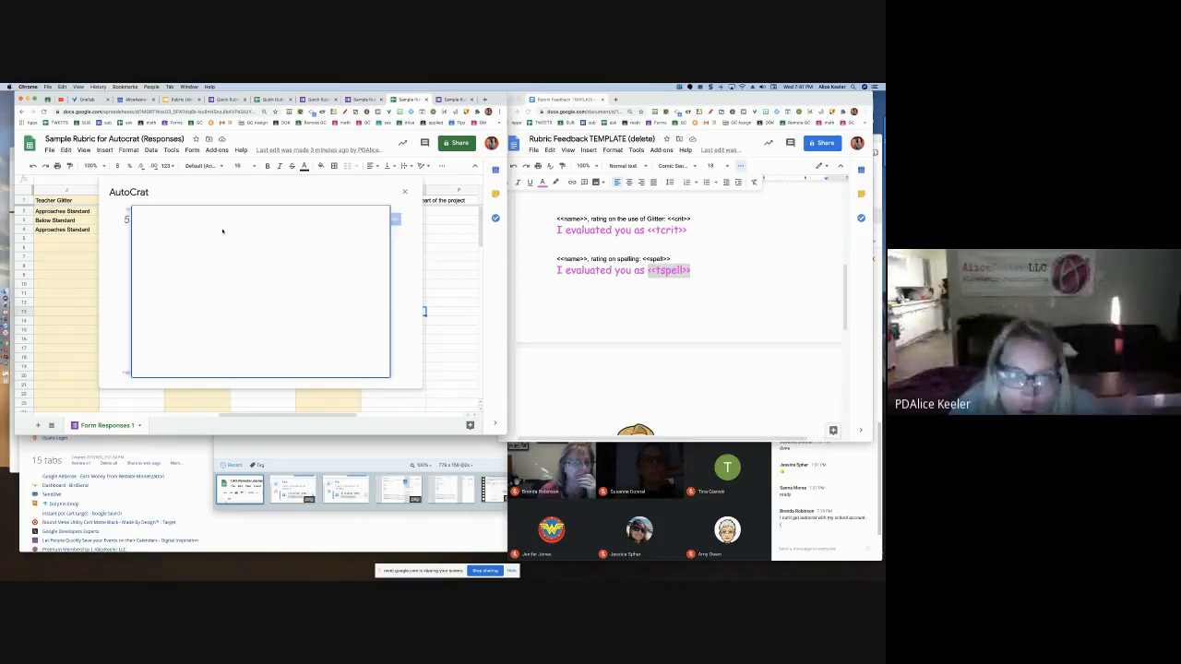
click(263, 271)
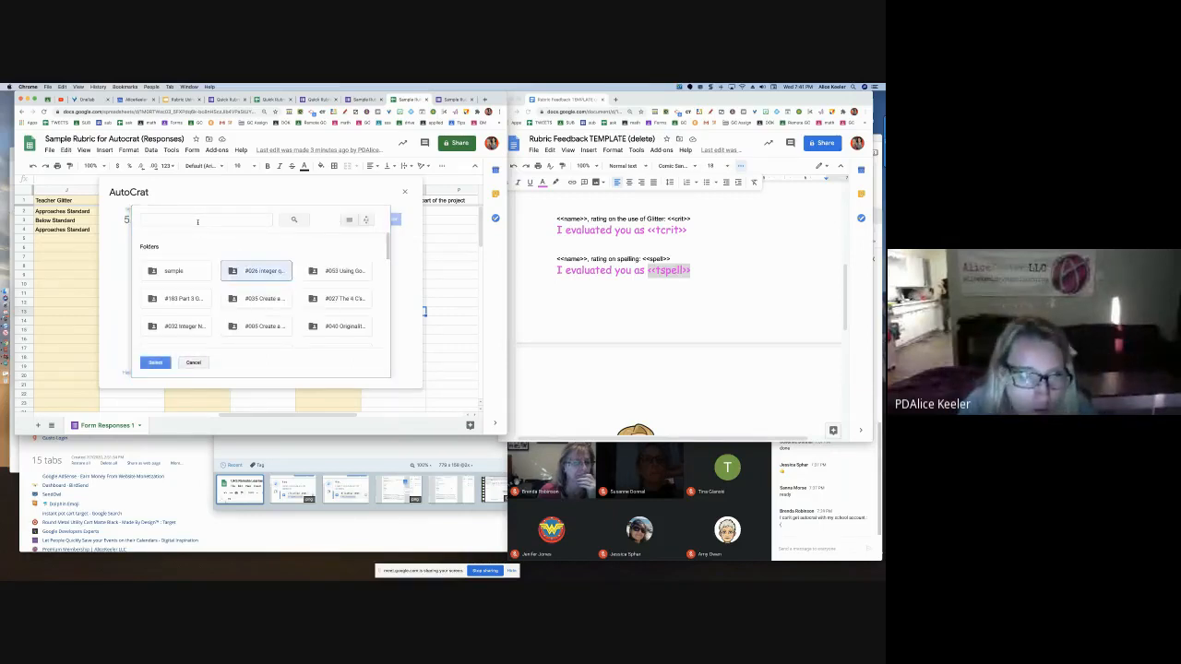
click(198, 221)
text(delete)
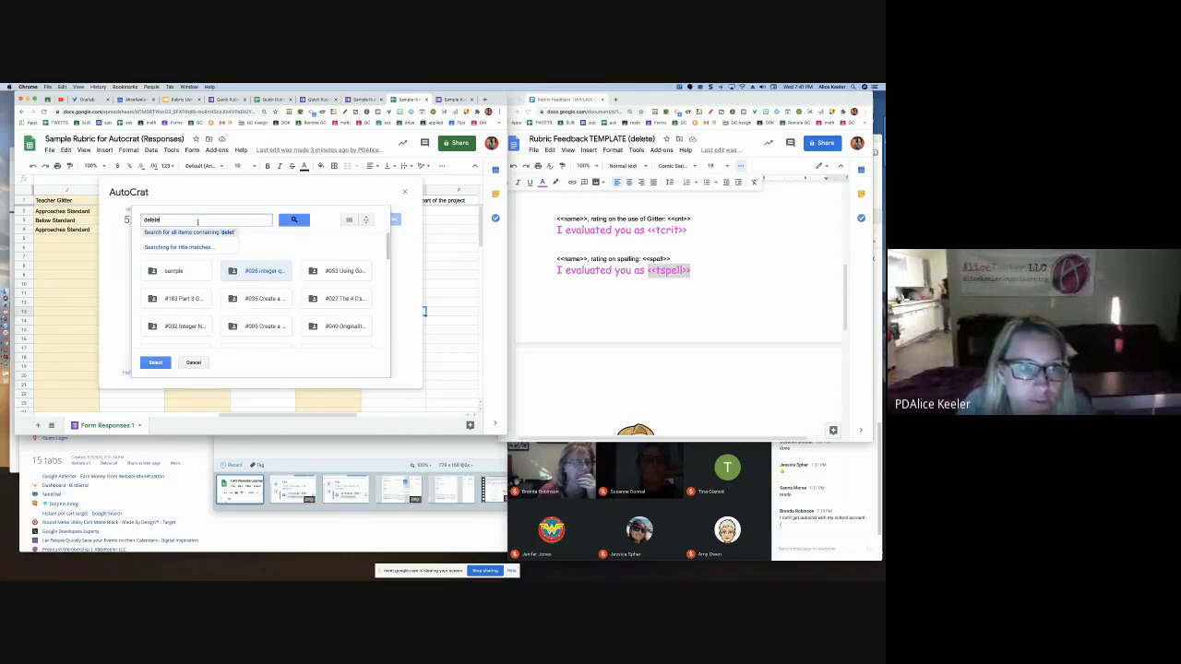
key(Return)
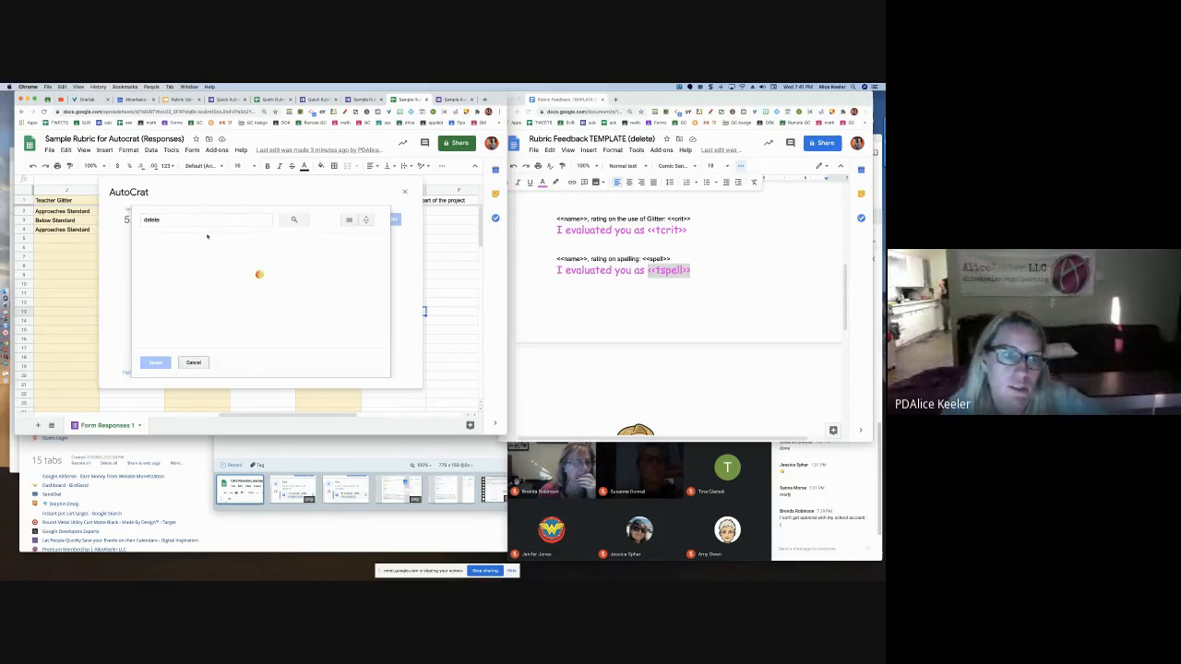
click(175, 282)
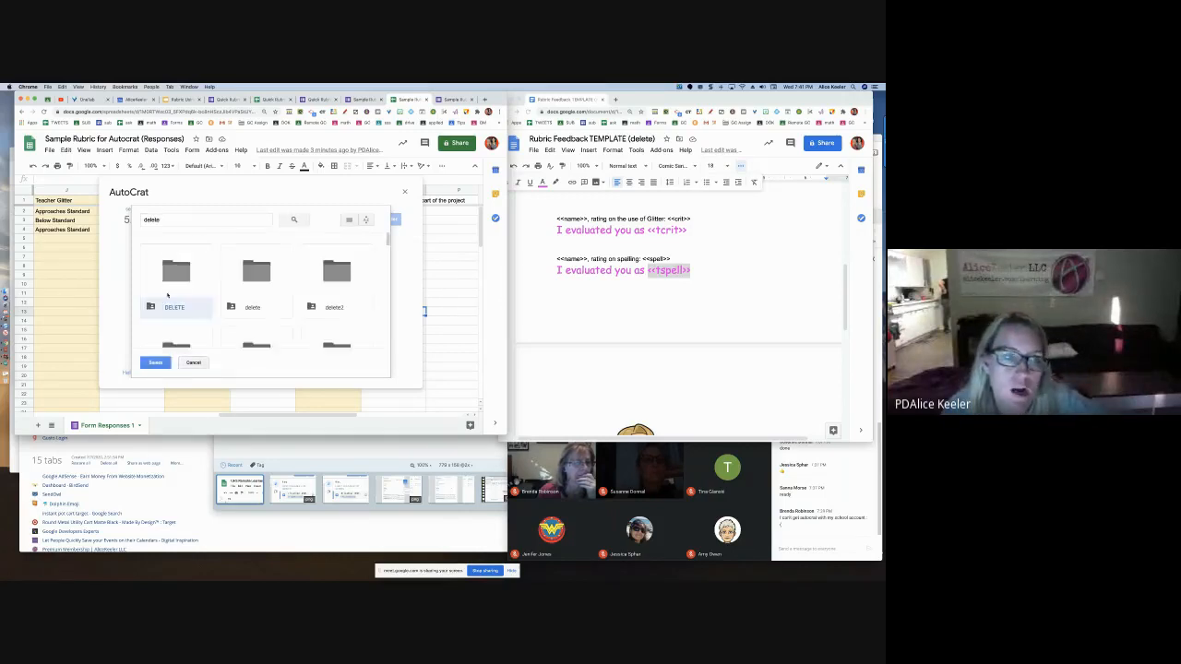
click(155, 362)
click(325, 370)
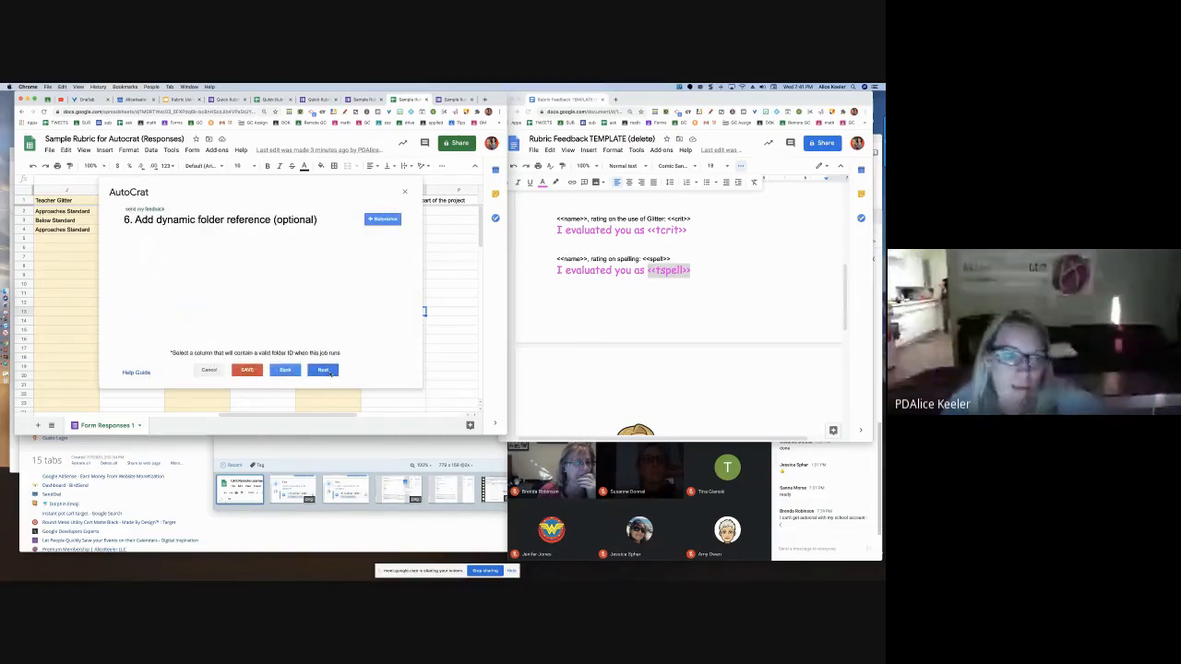
Skip the dynamic folder reference and merge condition steps, leaving both unset
click(325, 370)
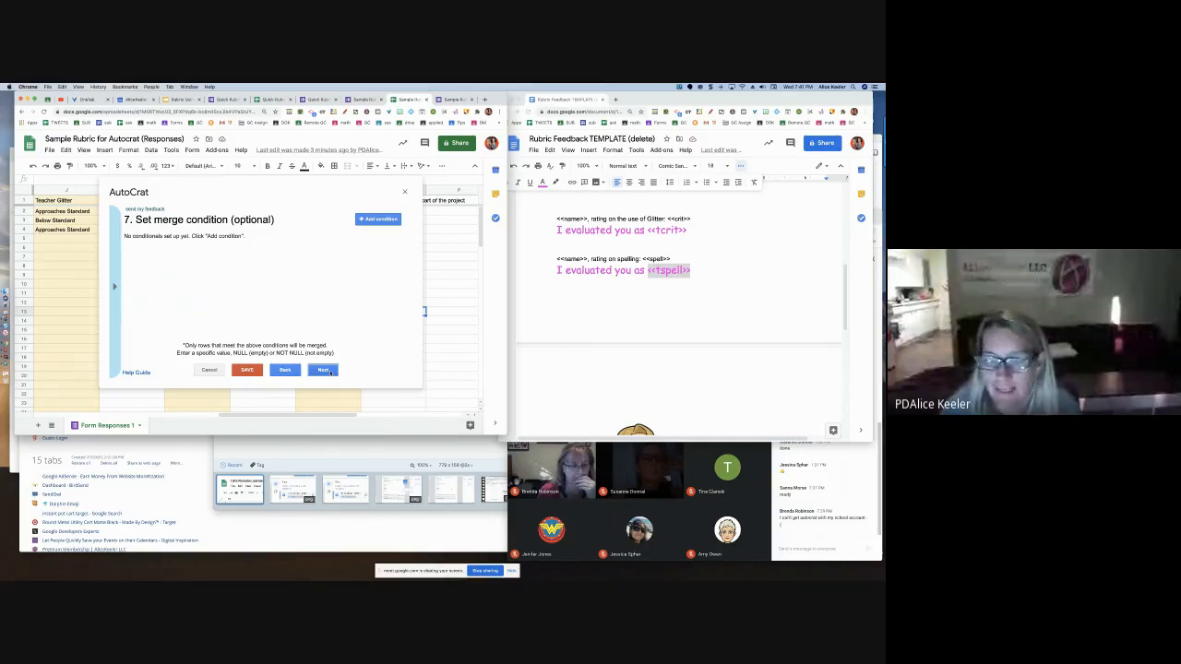
click(323, 370)
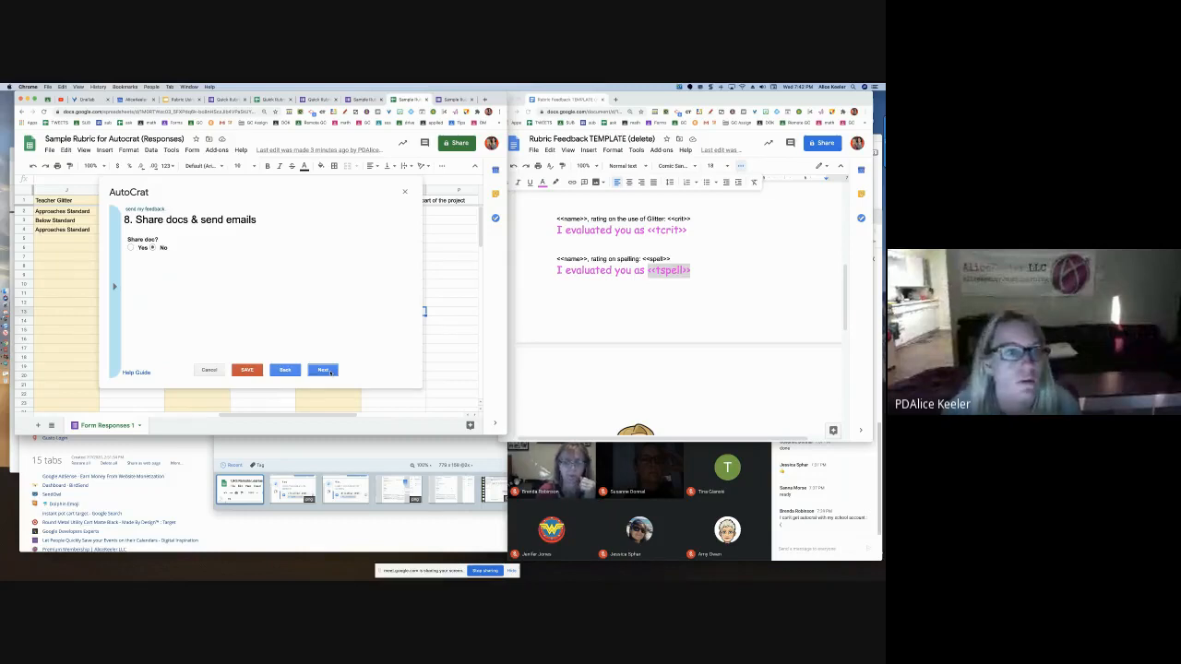
Set Share doc to Yes with each merged doc shared as PDF
drag(137, 221, 259, 223)
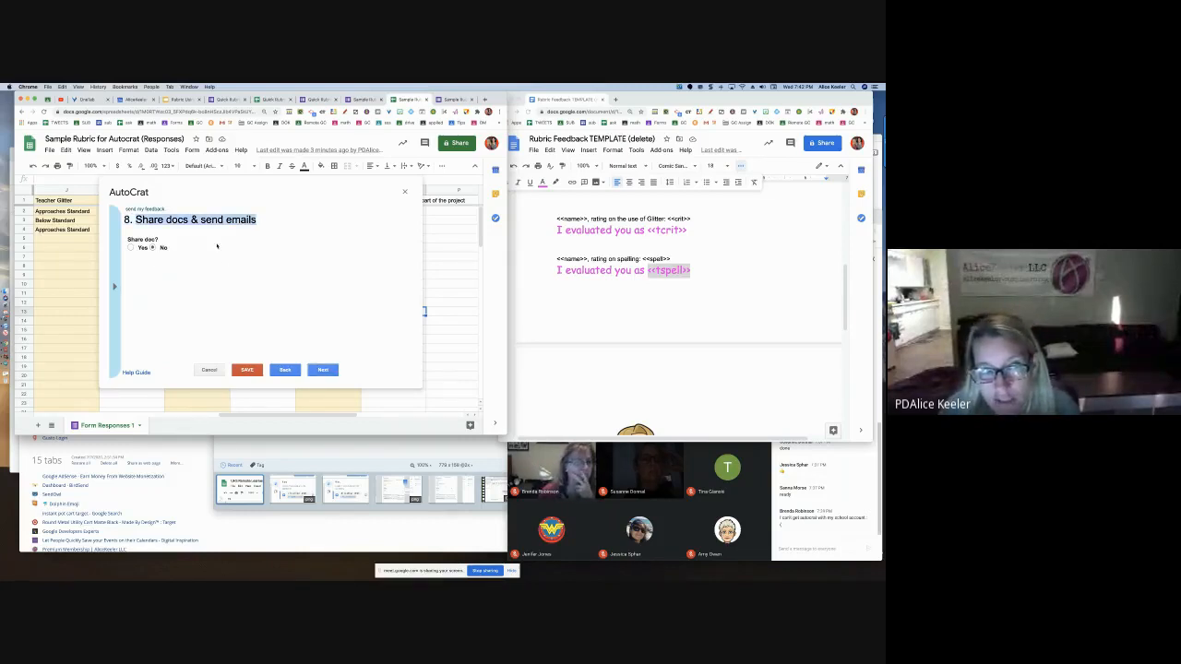
click(142, 248)
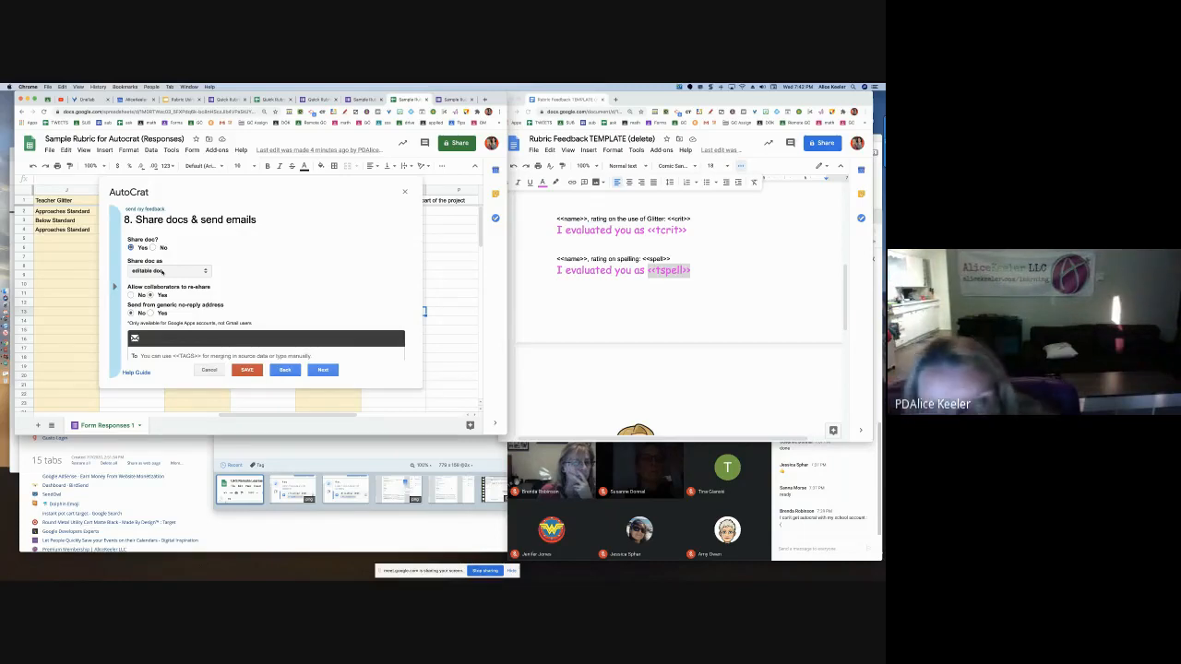
click(163, 271)
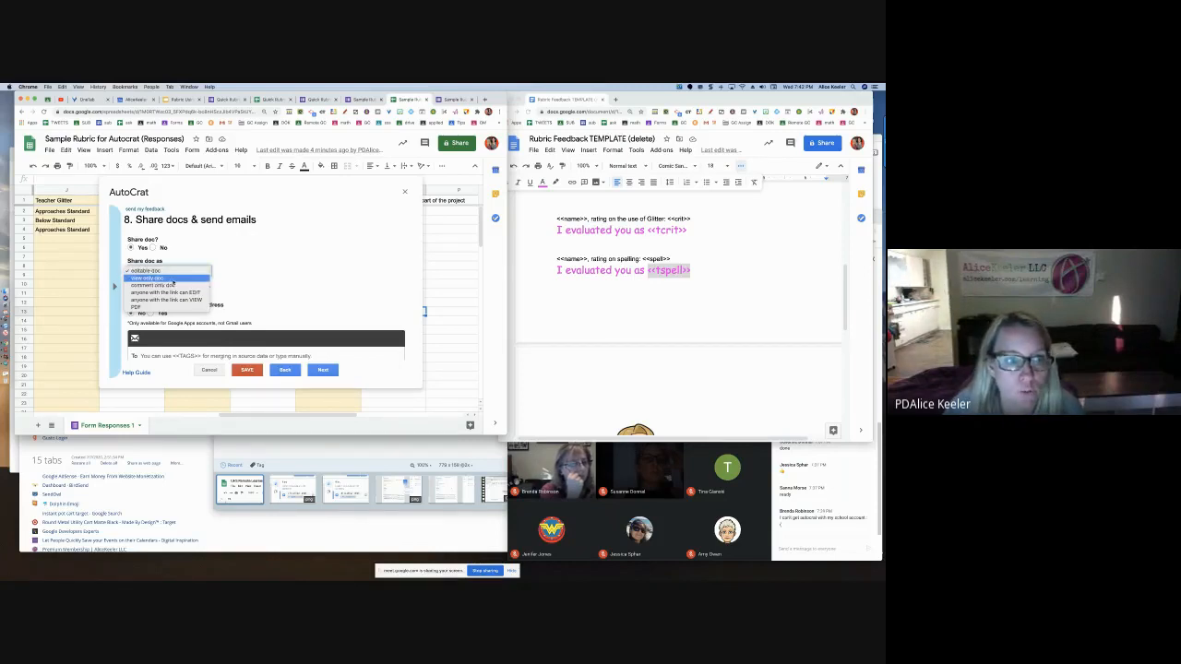
click(173, 279)
click(172, 272)
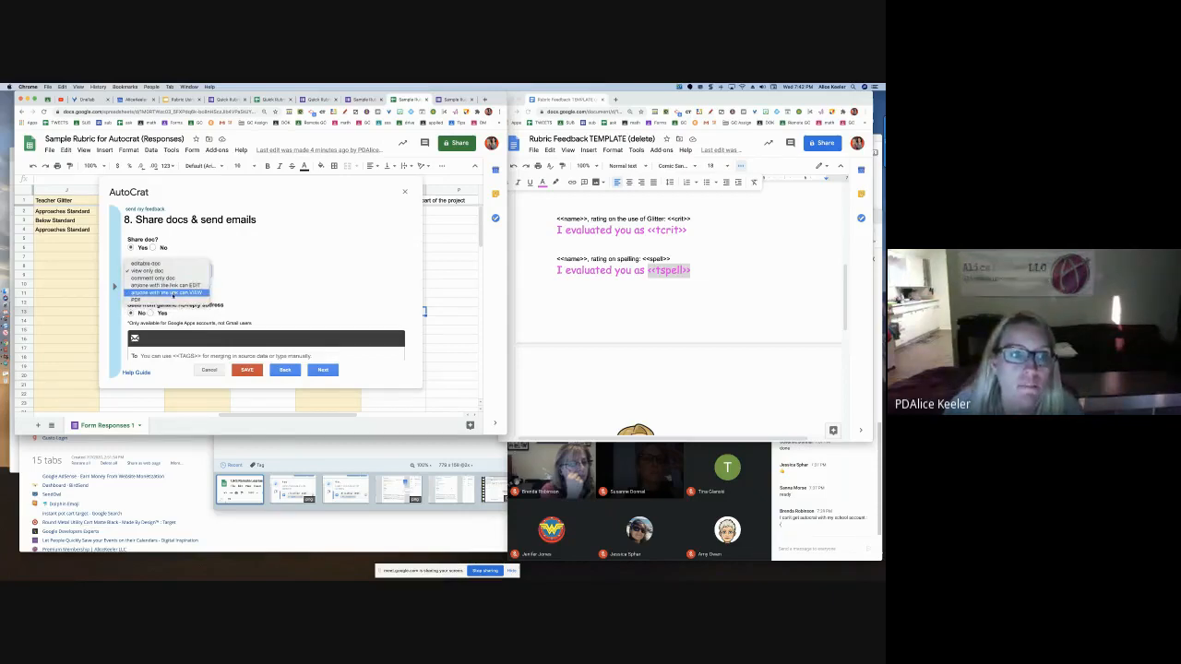
click(171, 300)
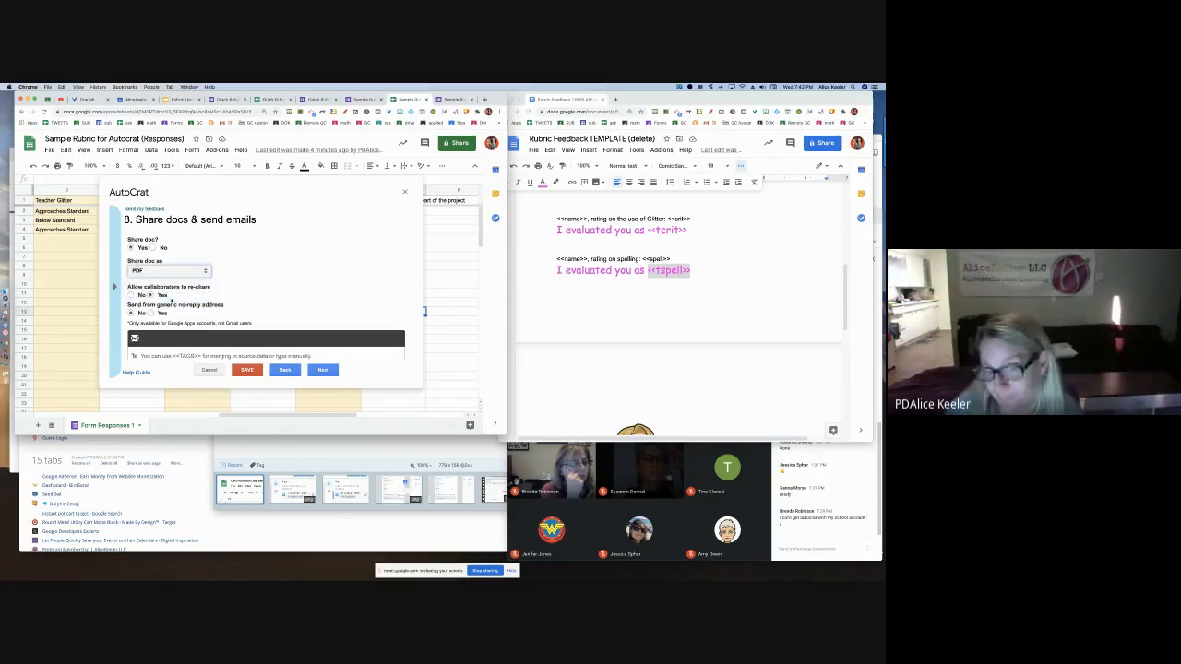
click(166, 271)
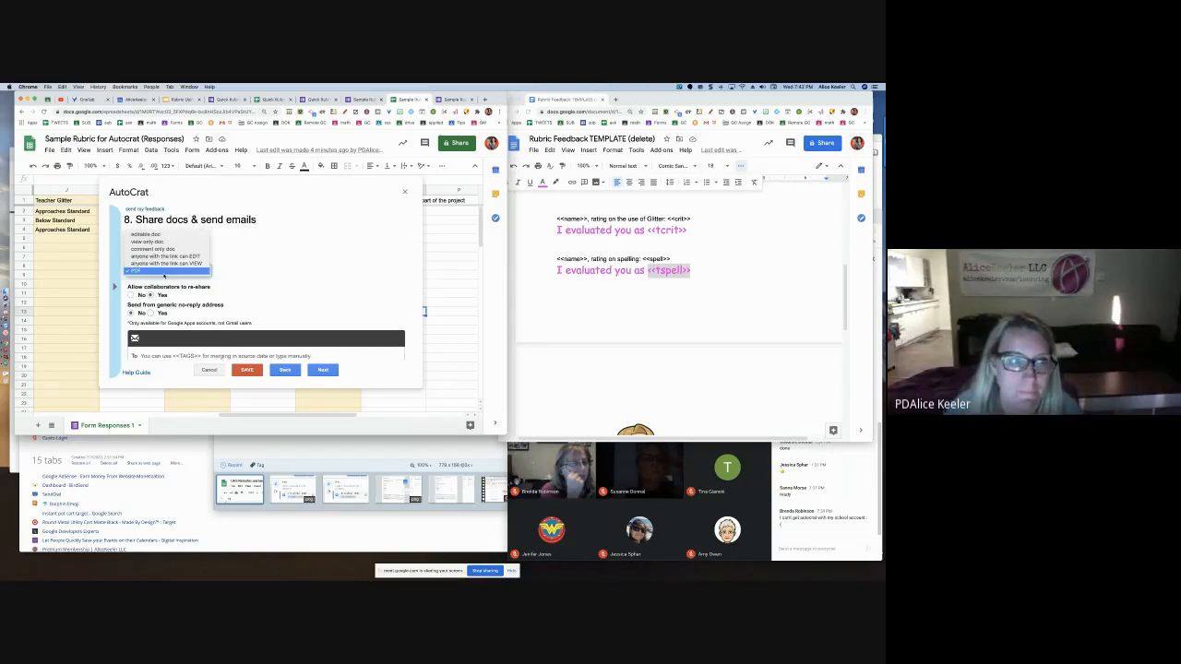
click(164, 272)
scroll(200, 309, down, 3)
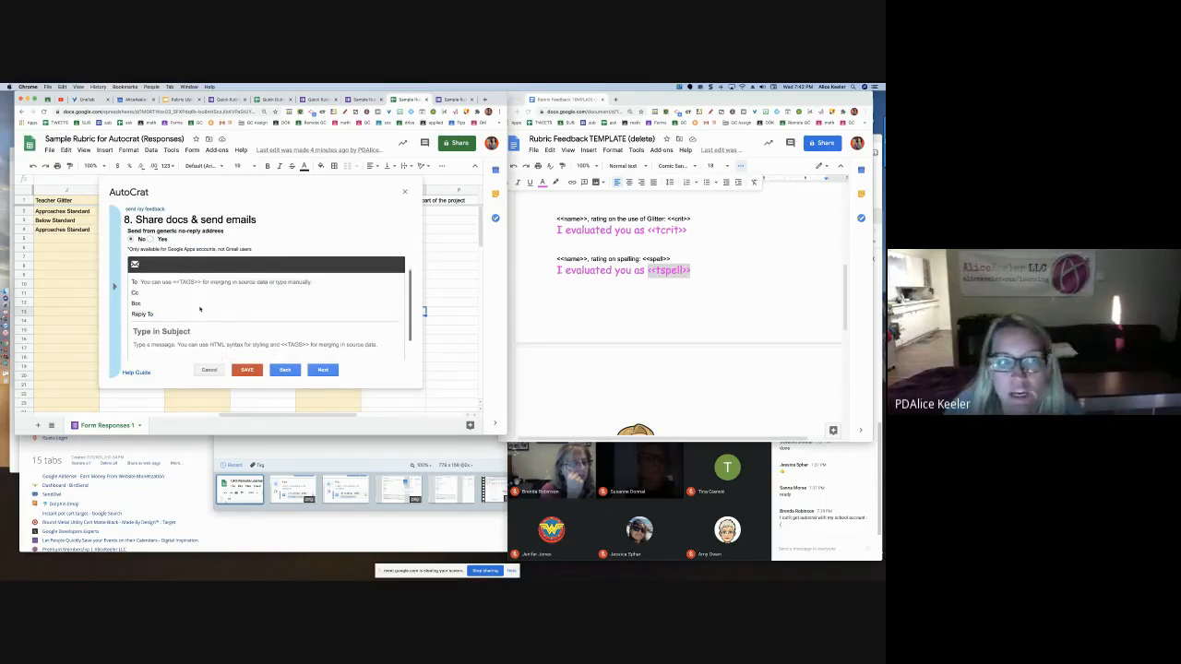
Fill the email To field with the <<Email Address>> merge tag
scroll(199, 309, down, 1)
click(140, 270)
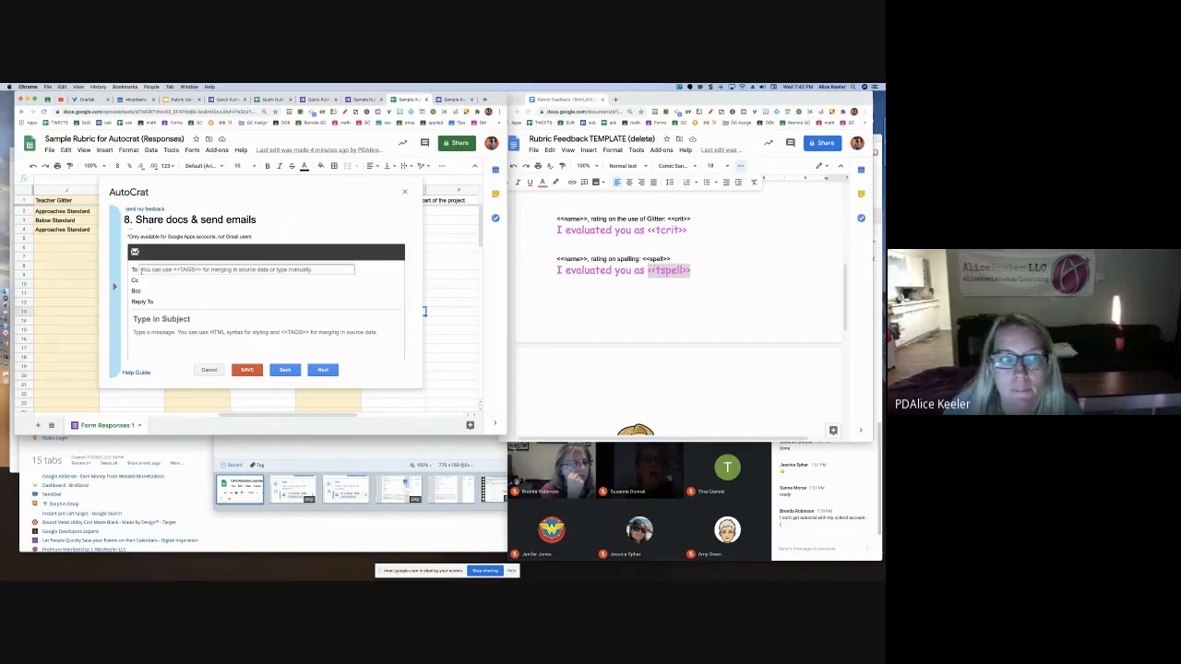
click(115, 287)
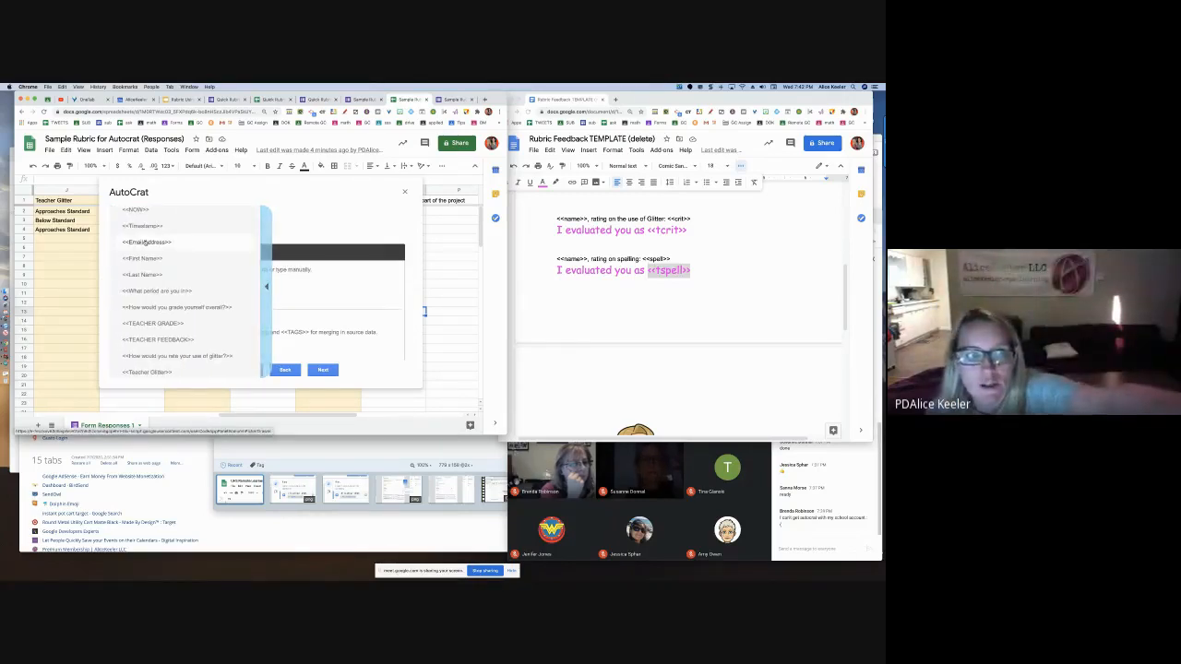
click(145, 242)
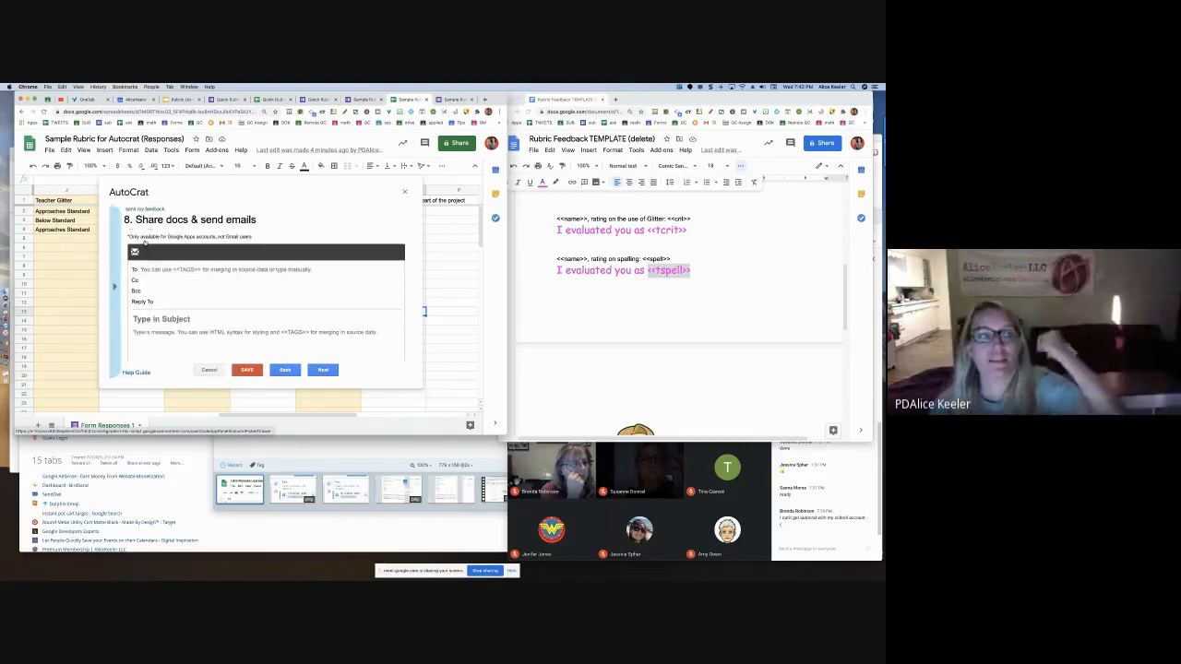
click(149, 268)
text(<<Email Address>>)
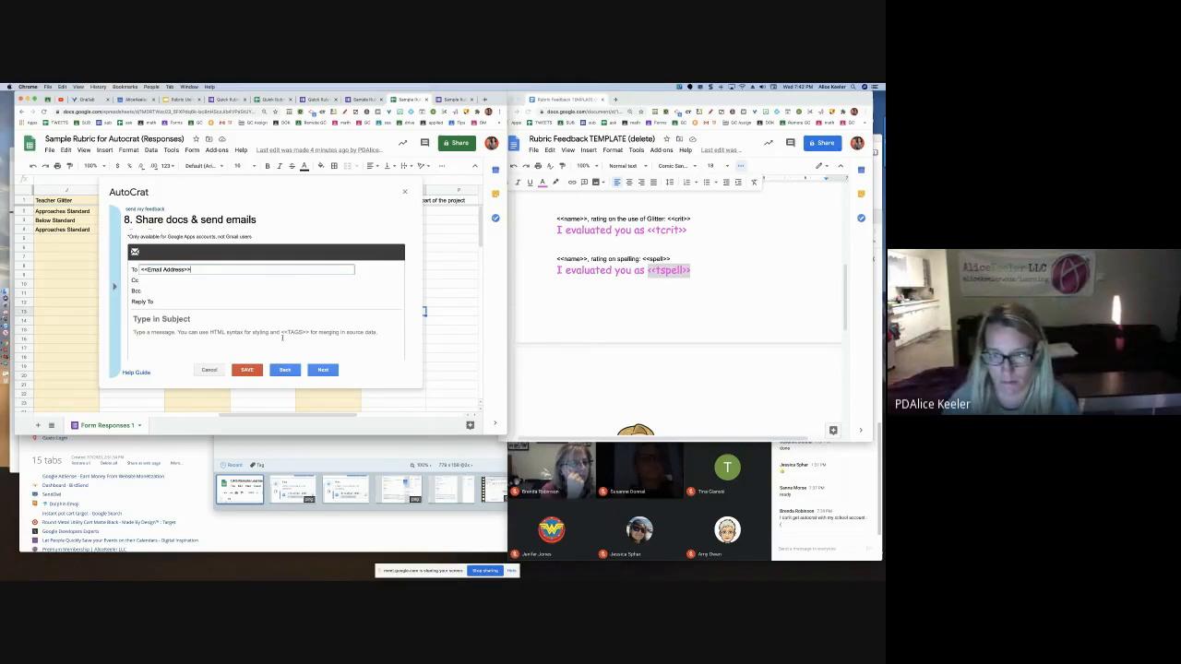
Set the email subject to 'Open your rubric score <<First Name>>' and continue
click(191, 318)
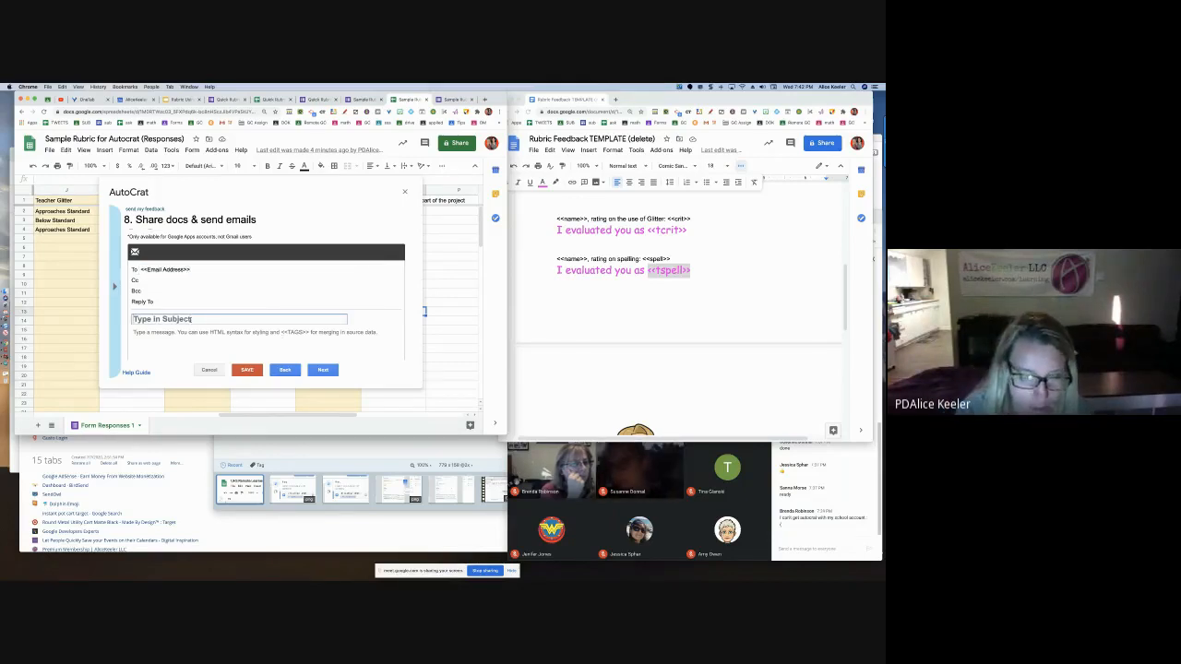
text(Open your)
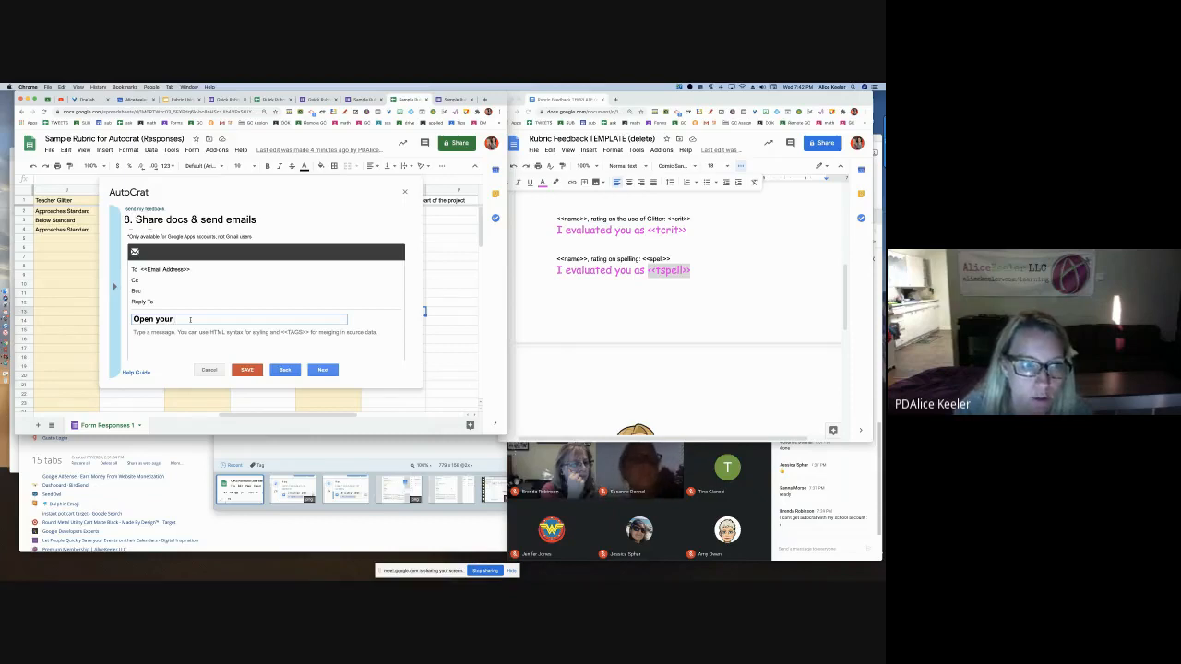
text( rubric score)
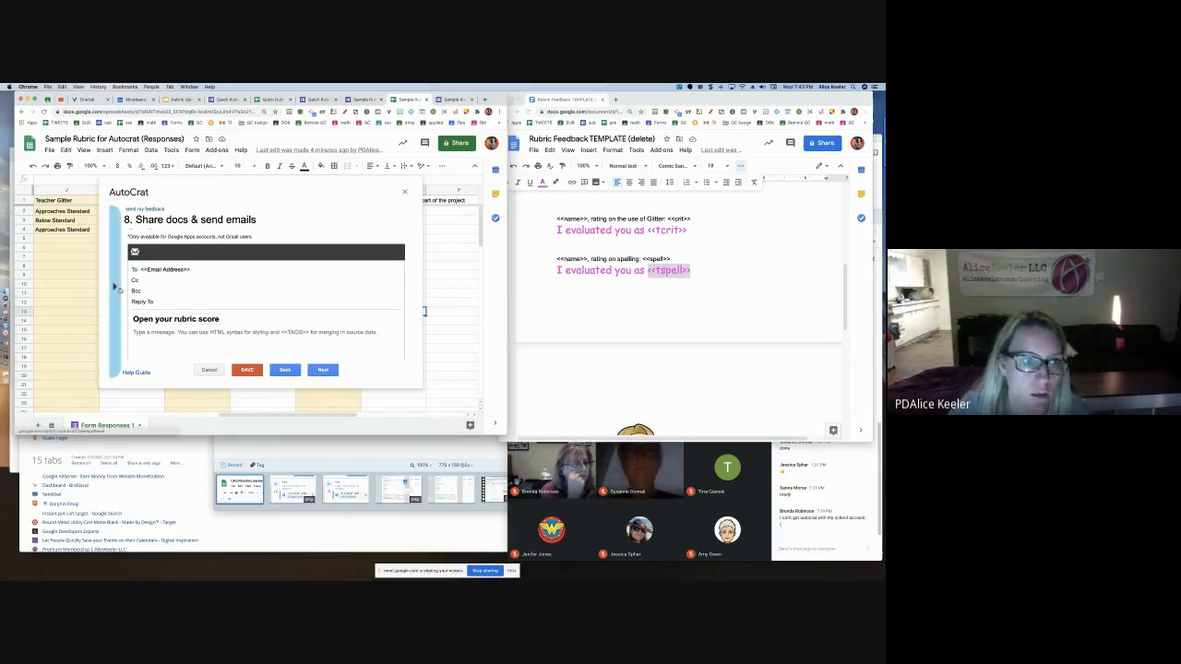
click(115, 287)
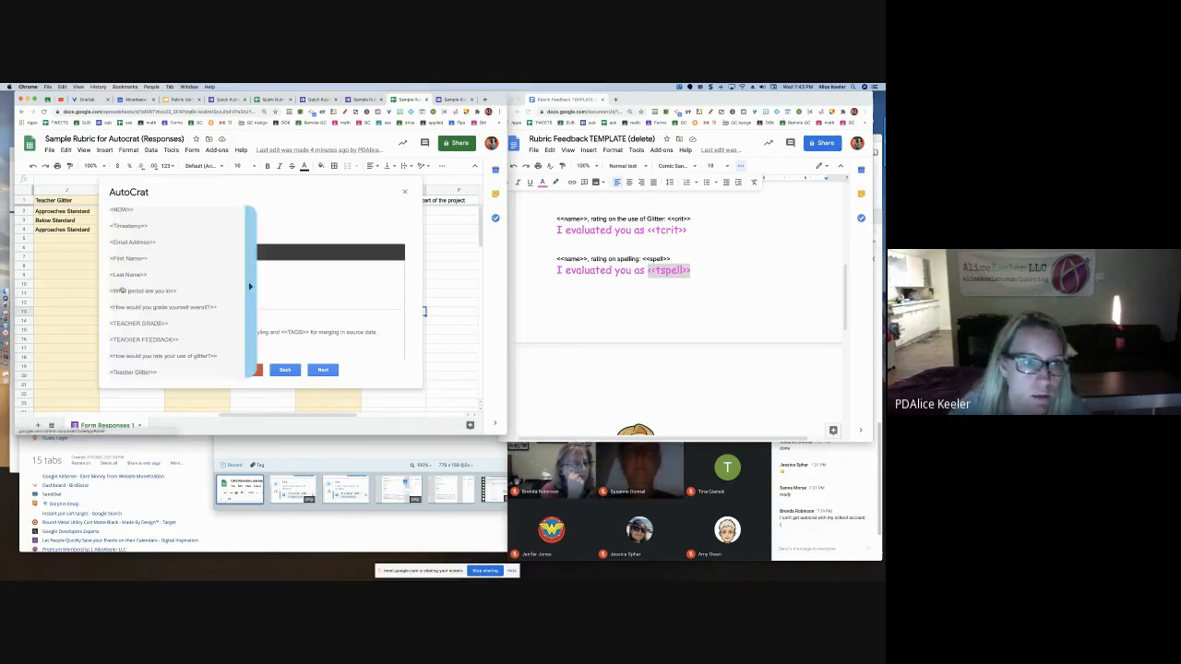
click(139, 260)
click(239, 318)
text(<<First Name>>)
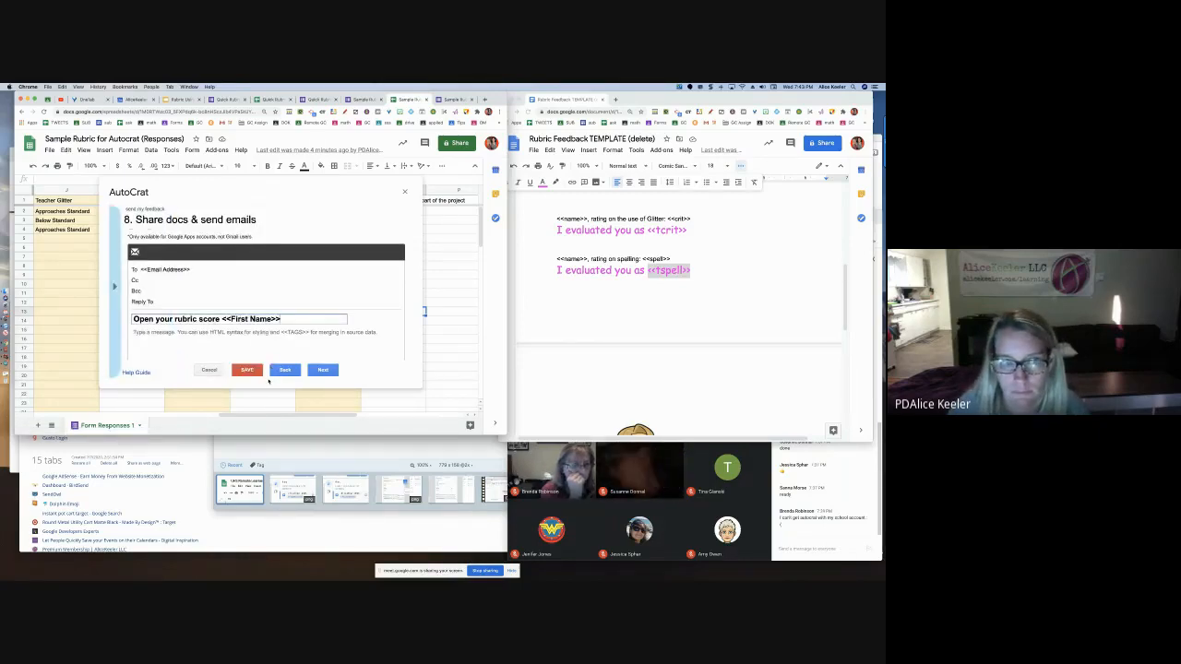
click(322, 369)
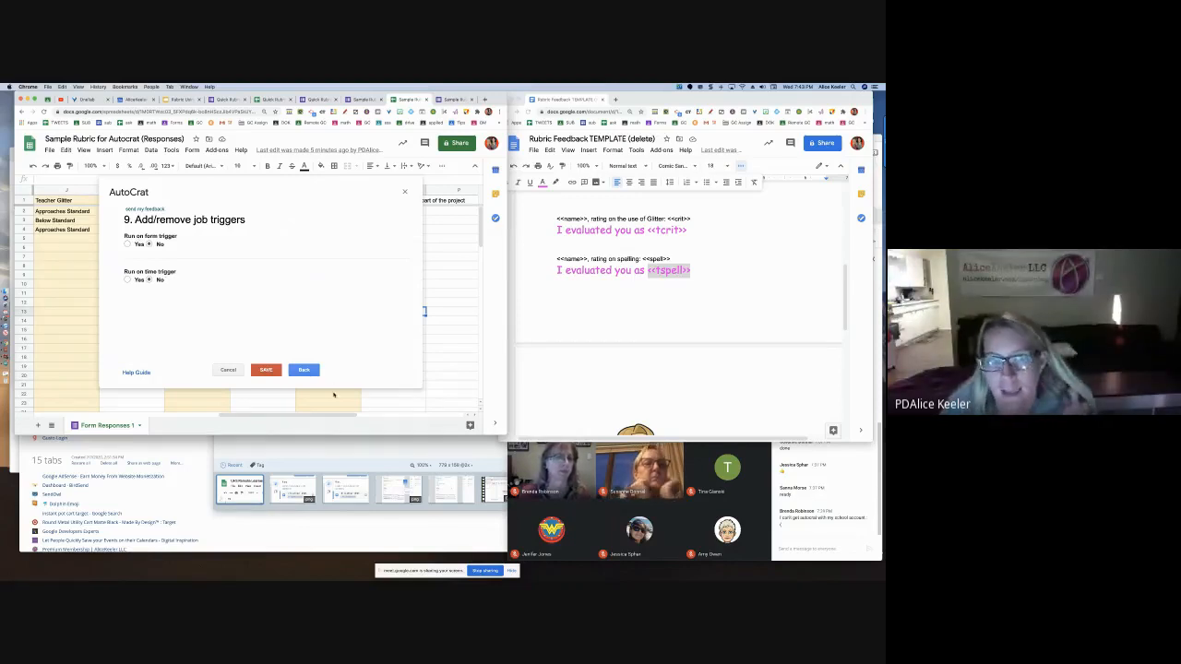
Save the 'send my feedback' job and close the Autocrat dialog
click(266, 370)
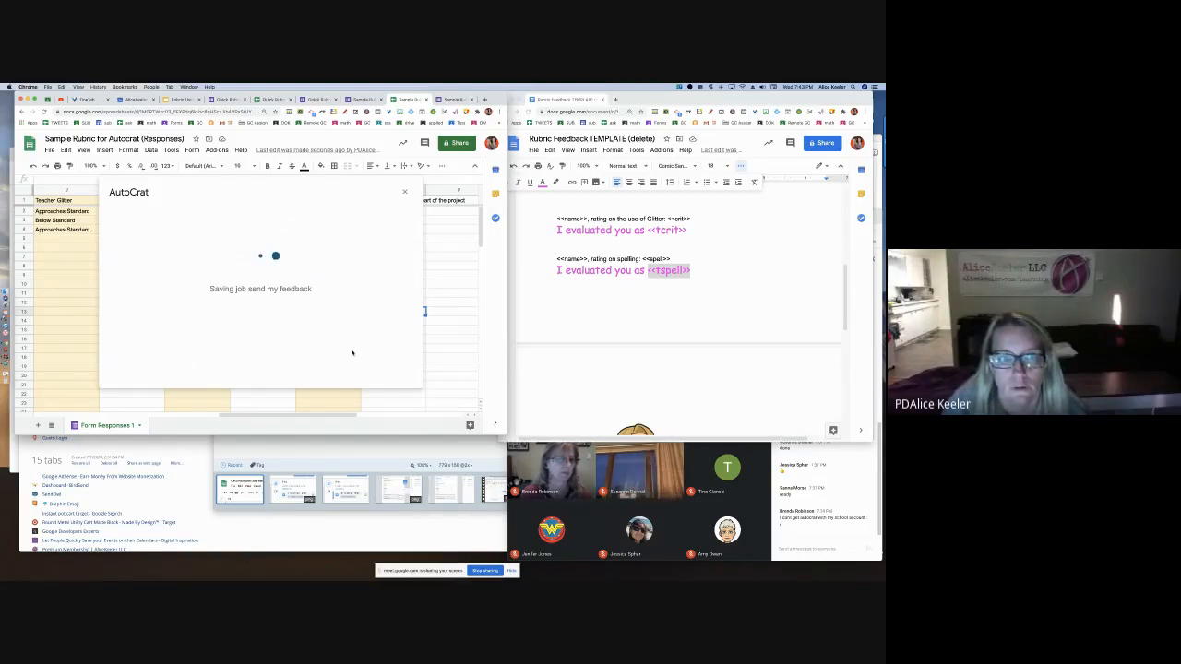
click(405, 192)
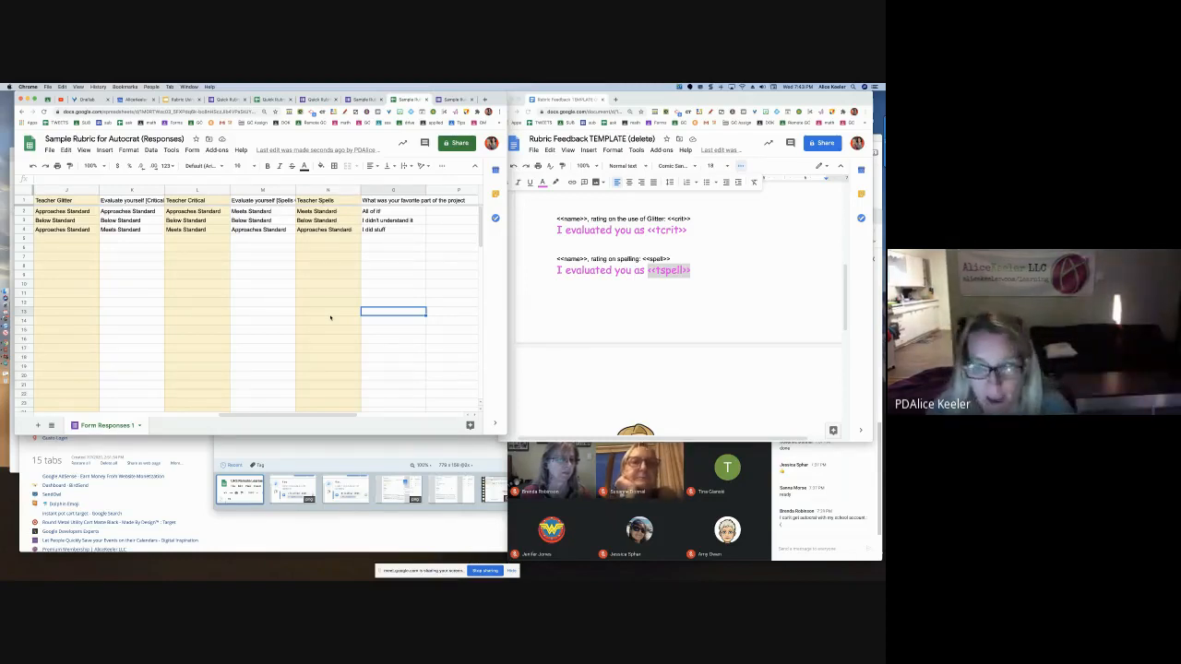
Relaunch AutoCrat from the Add-ons menu over the responses sheet
click(216, 151)
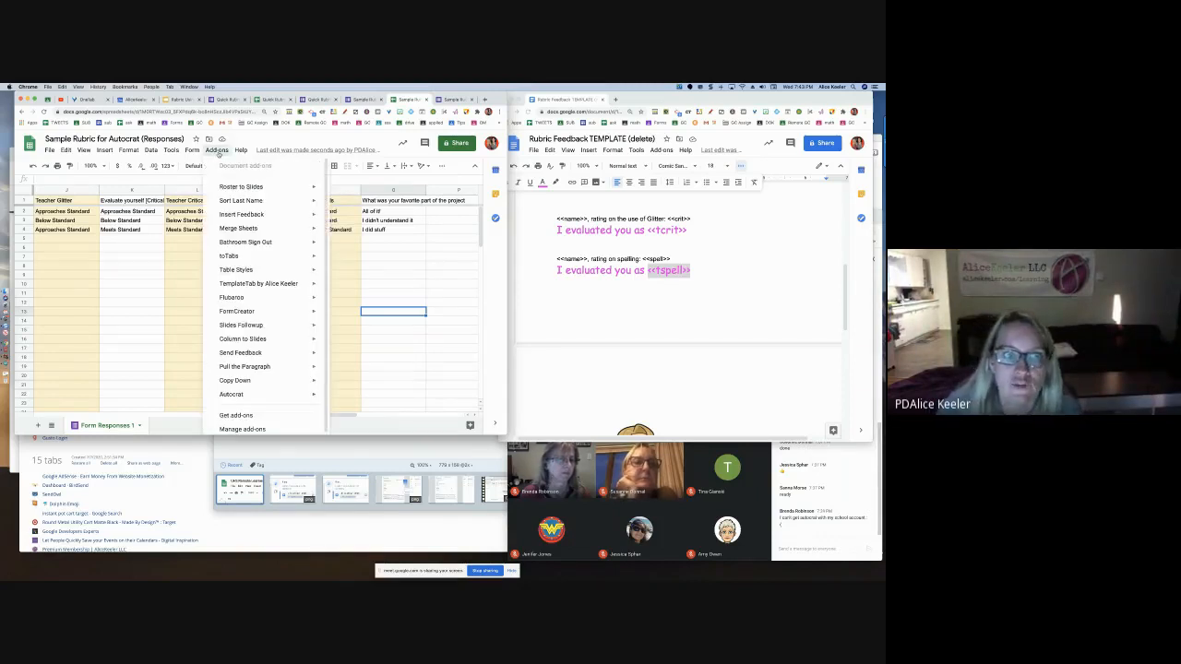
mouse_move(251, 395)
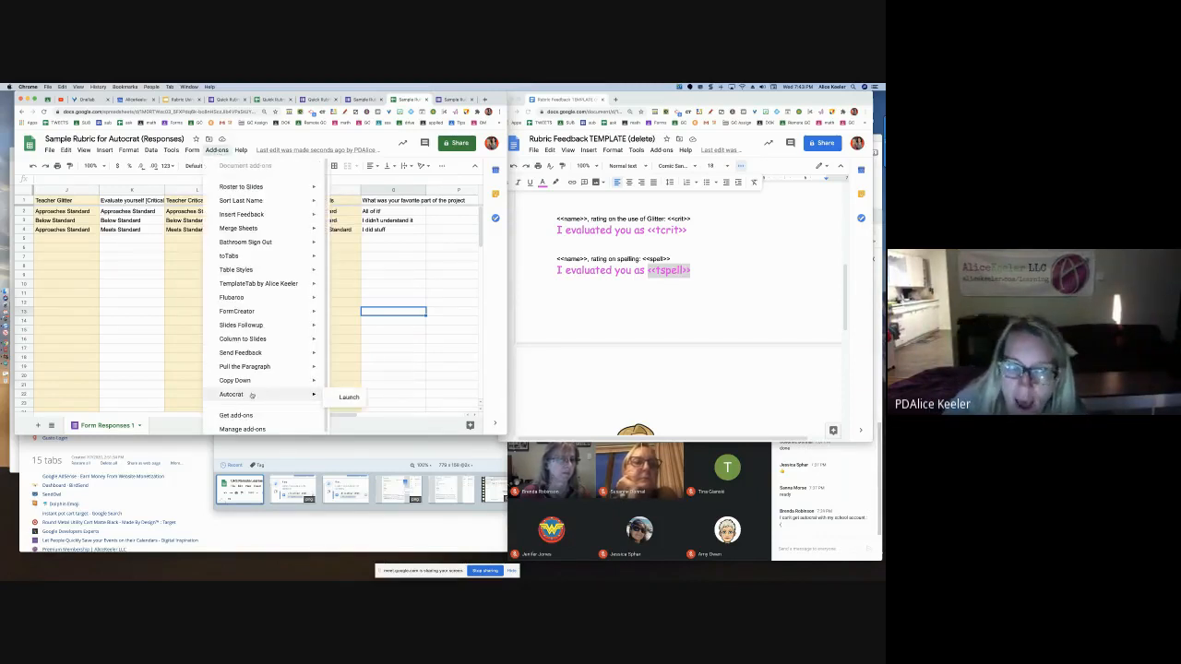
click(338, 397)
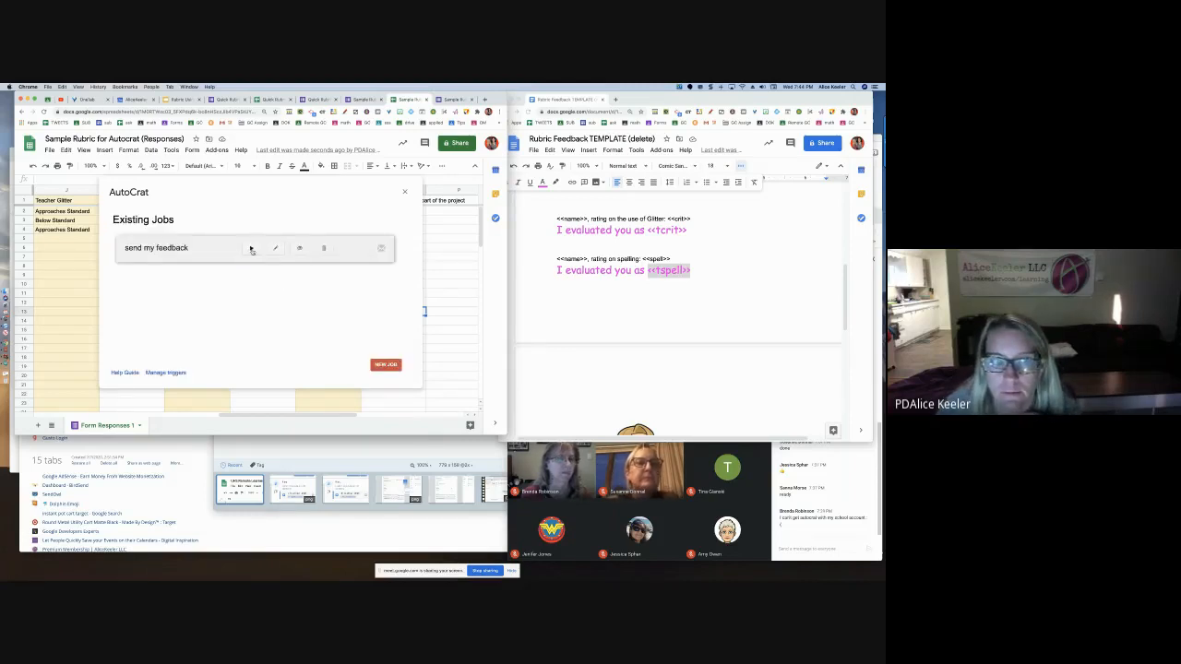
Run the 'send my feedback' job to generate a merged doc for each response row
click(251, 248)
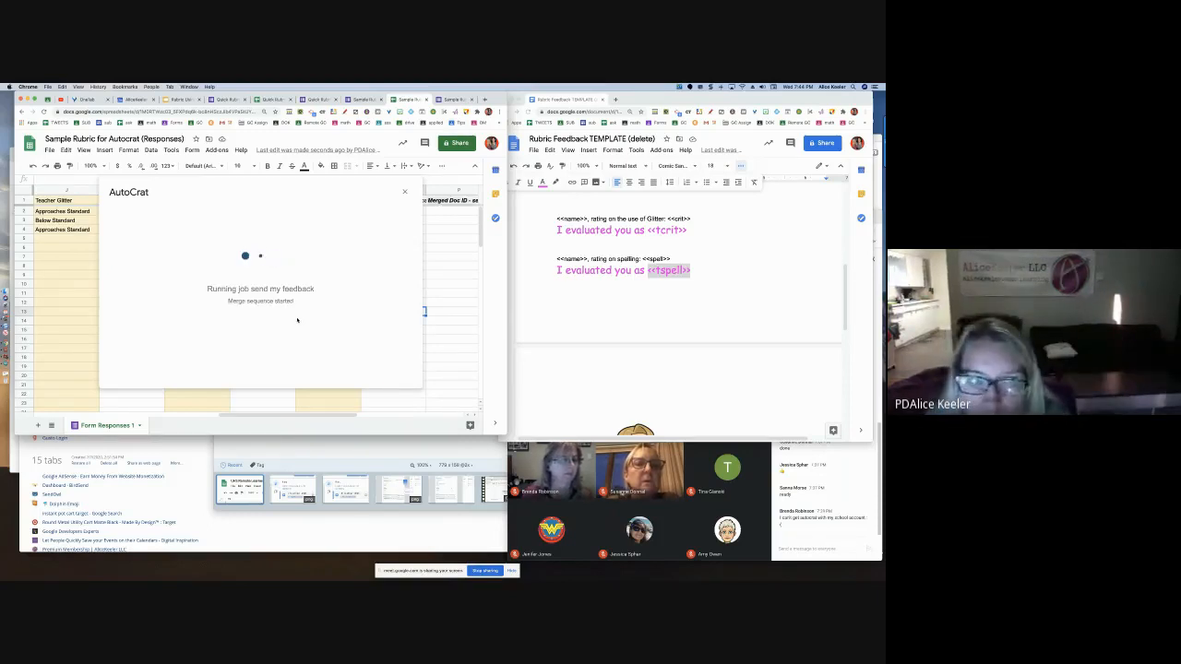
click(802, 487)
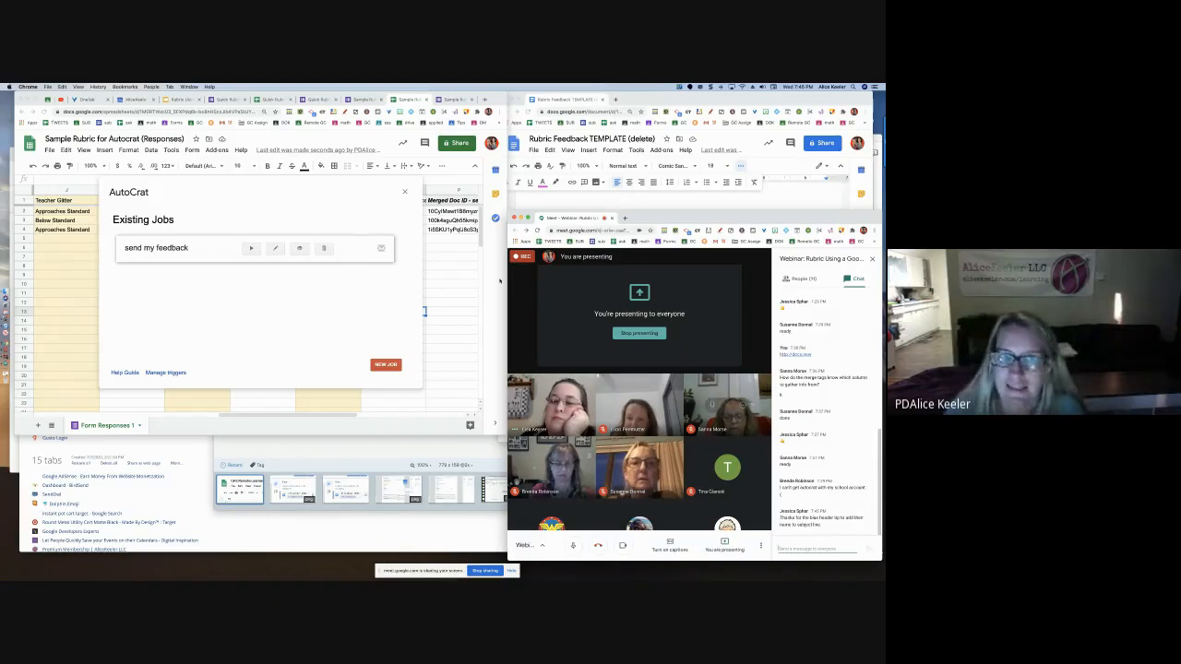
Close AutoCrat and preview the first student's merged doc link in the new result columns
click(404, 191)
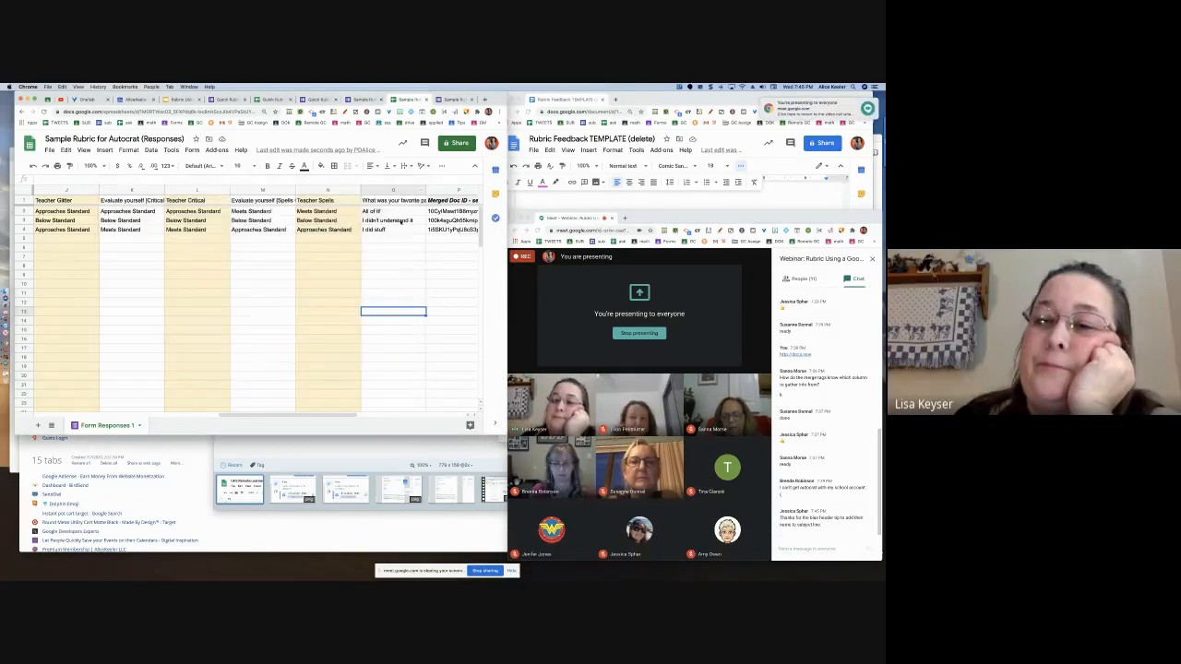
scroll(411, 232, right, 2)
click(198, 211)
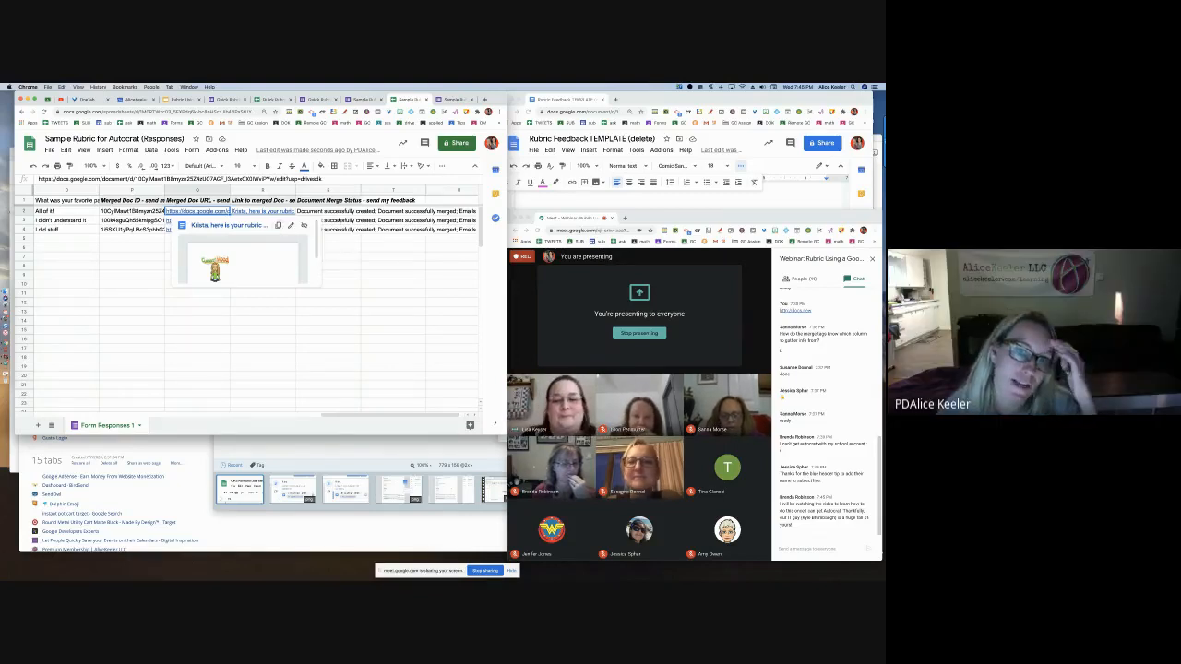
key(Right)
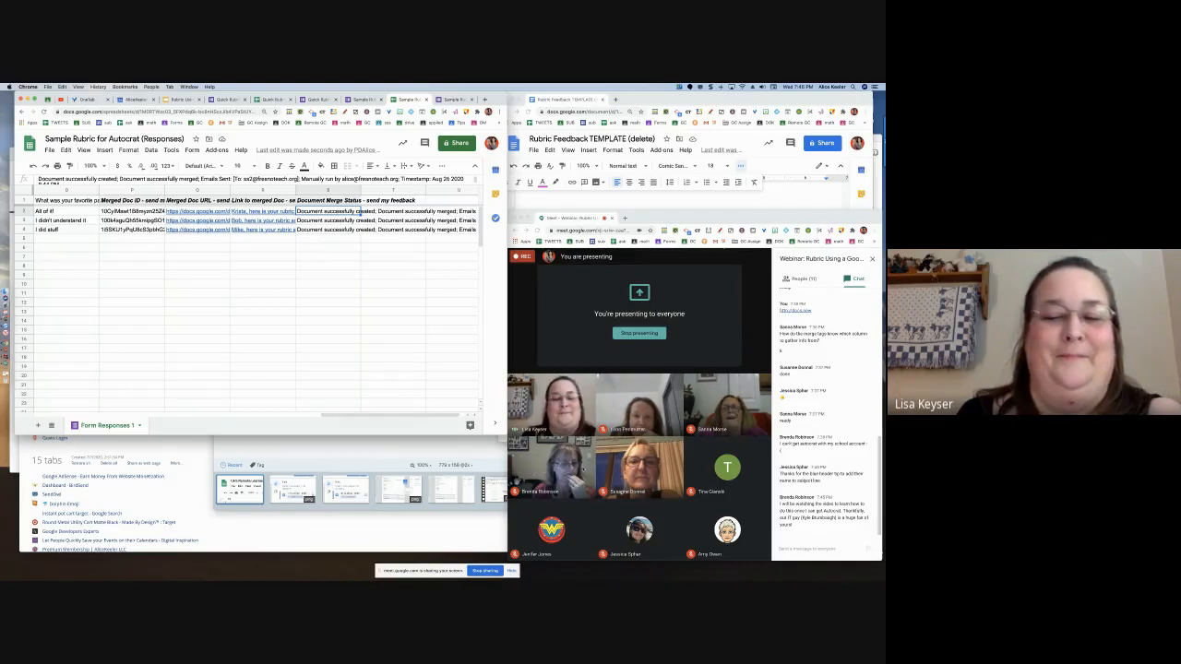
click(783, 549)
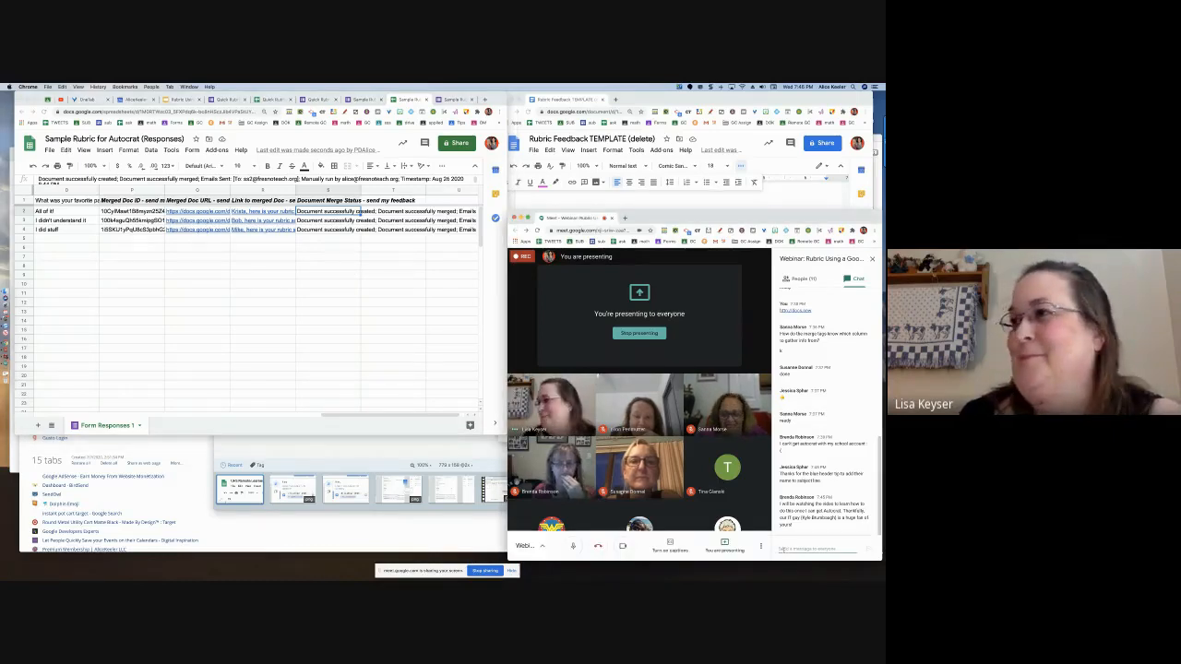
key(Return)
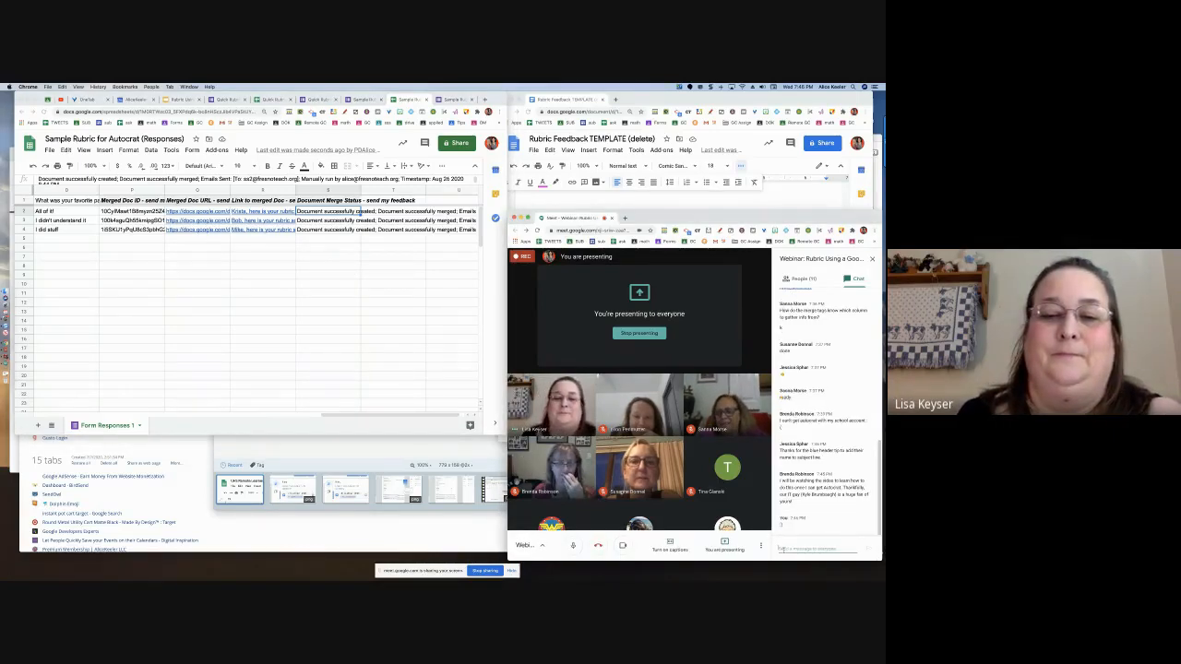
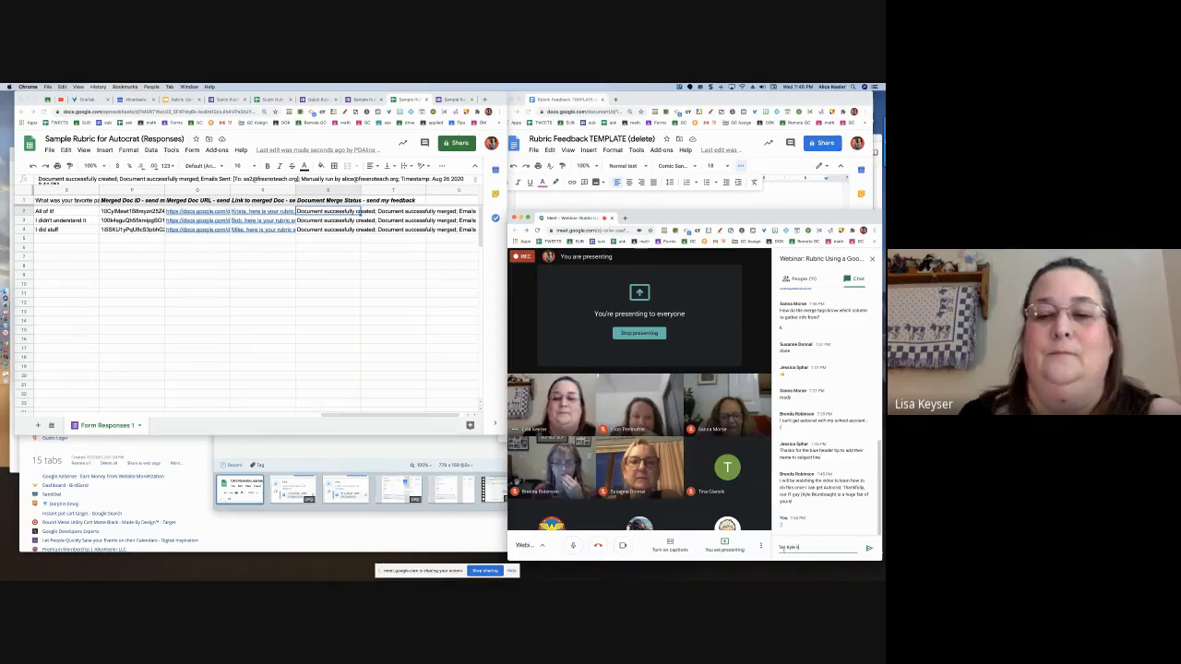
text( from m)
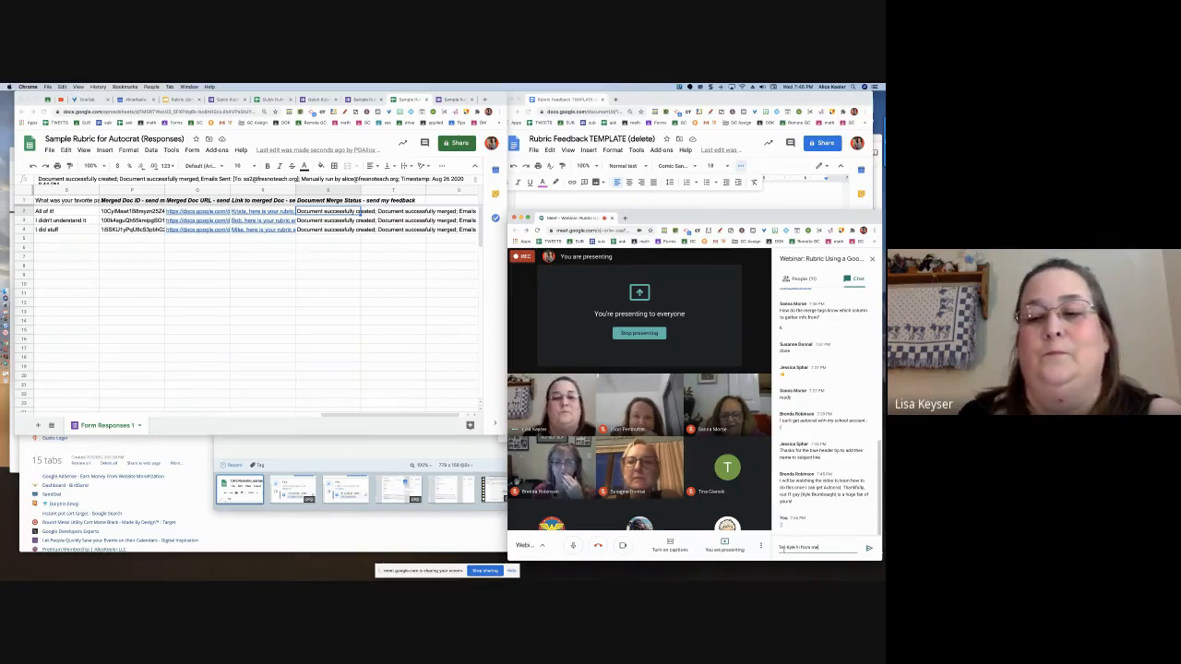
key(Return)
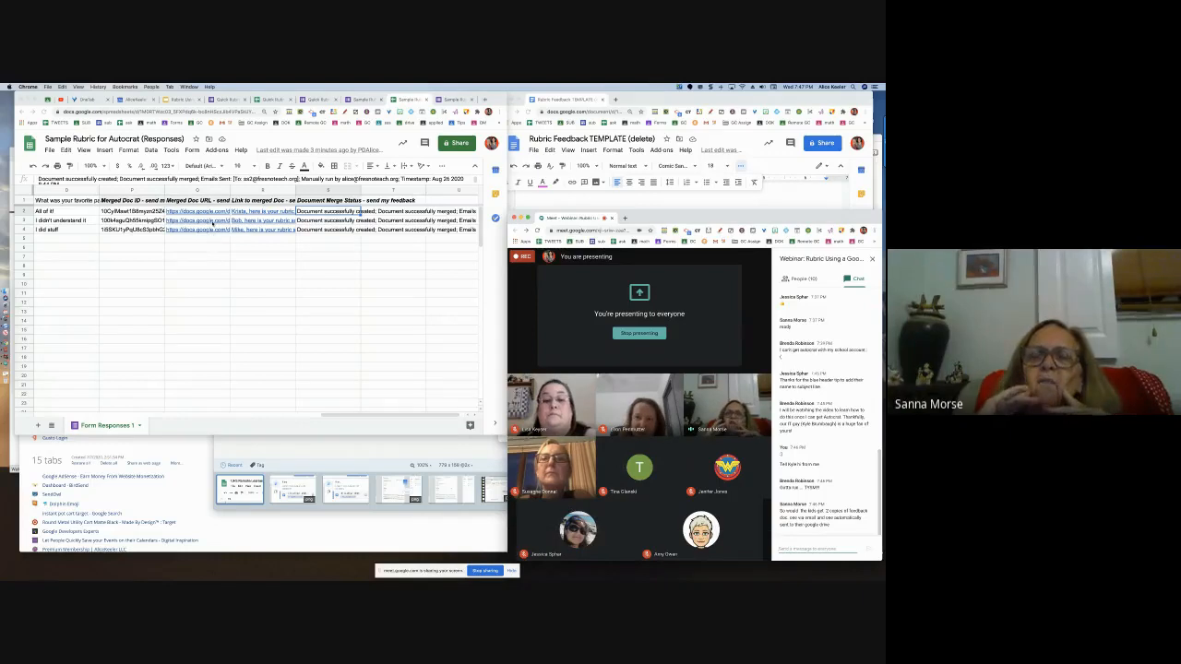
Open row 3's feedback doc from its link, review its sharing settings, then close it
click(198, 220)
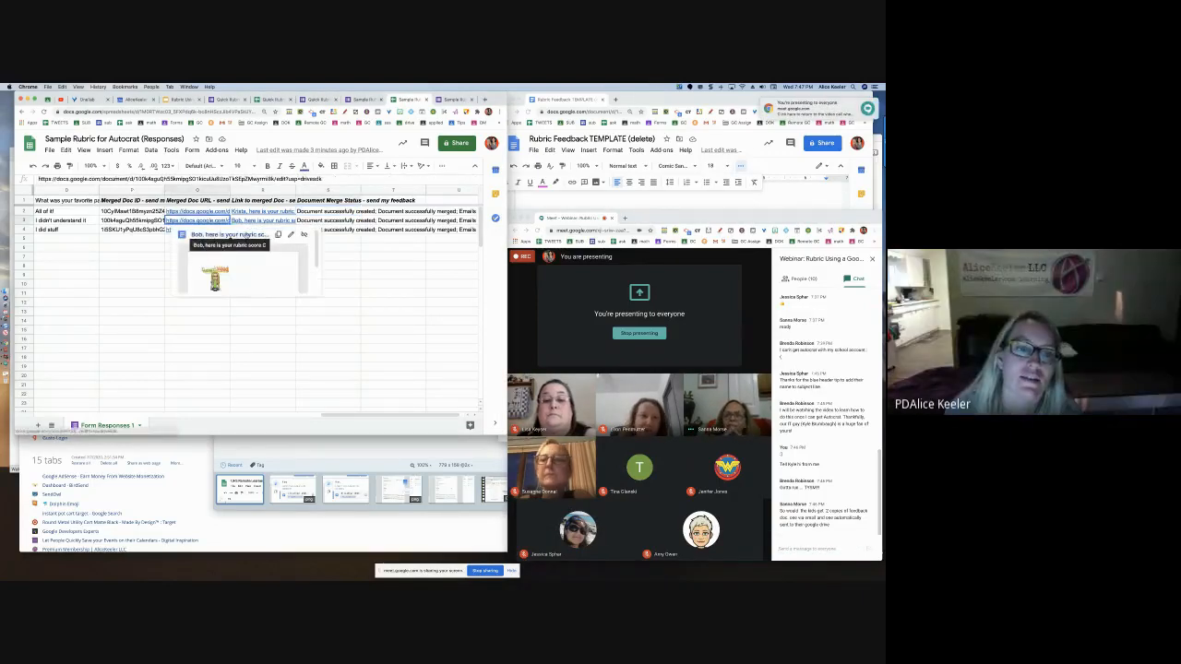
click(242, 234)
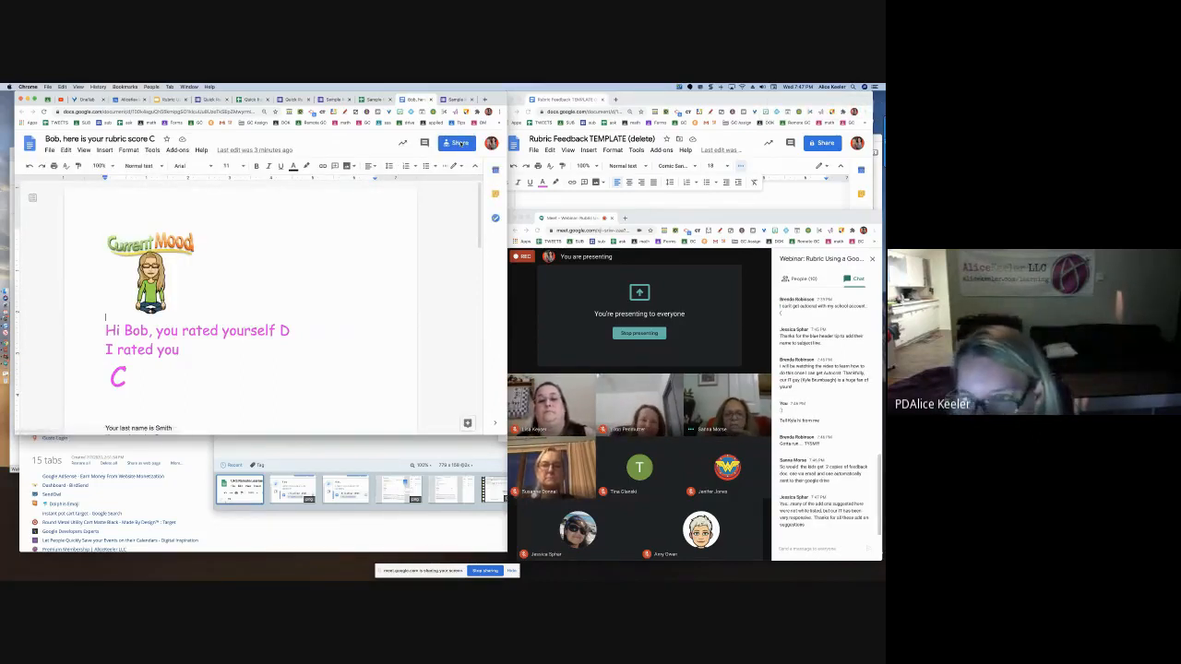
click(458, 143)
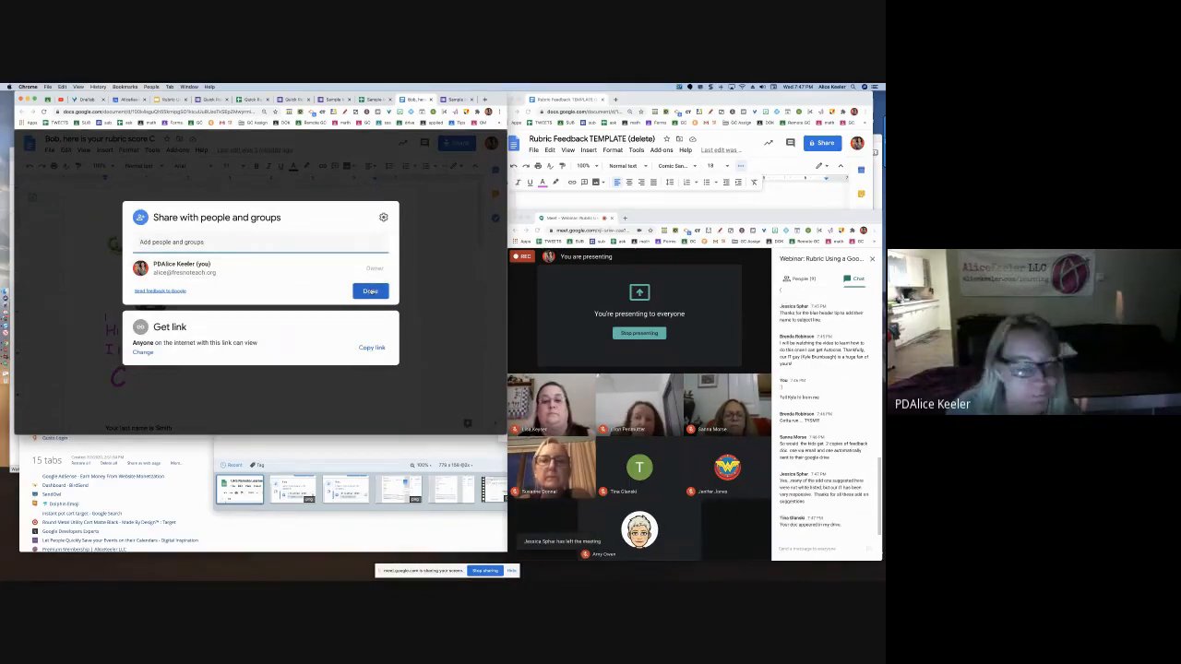
click(370, 291)
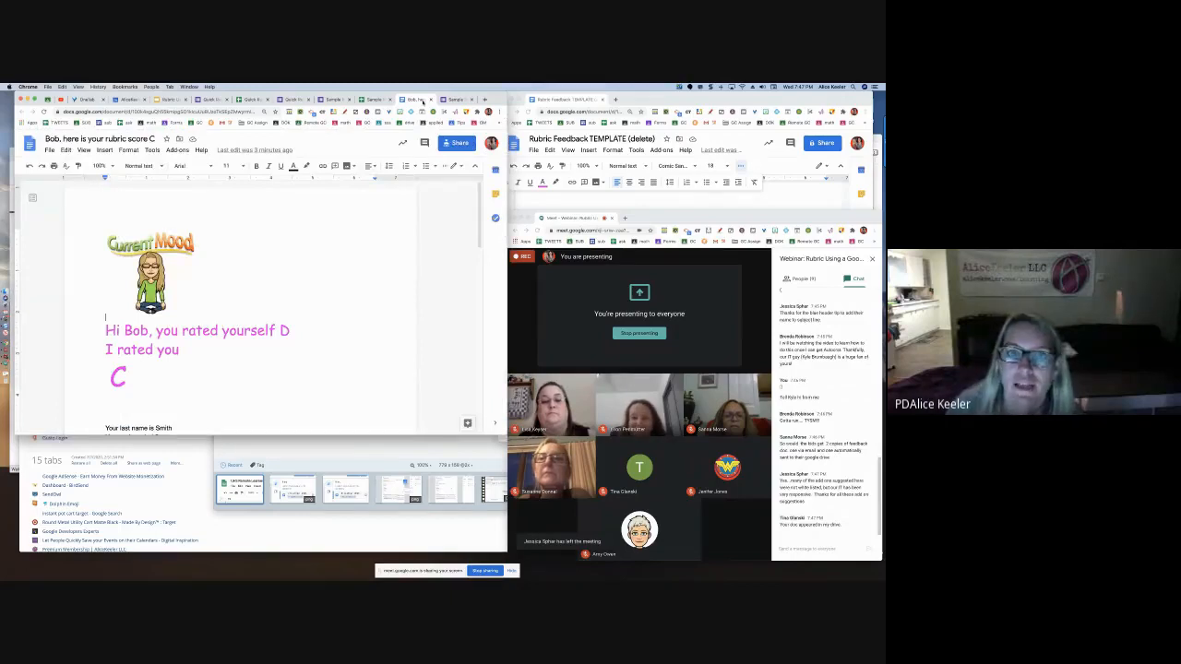
click(429, 100)
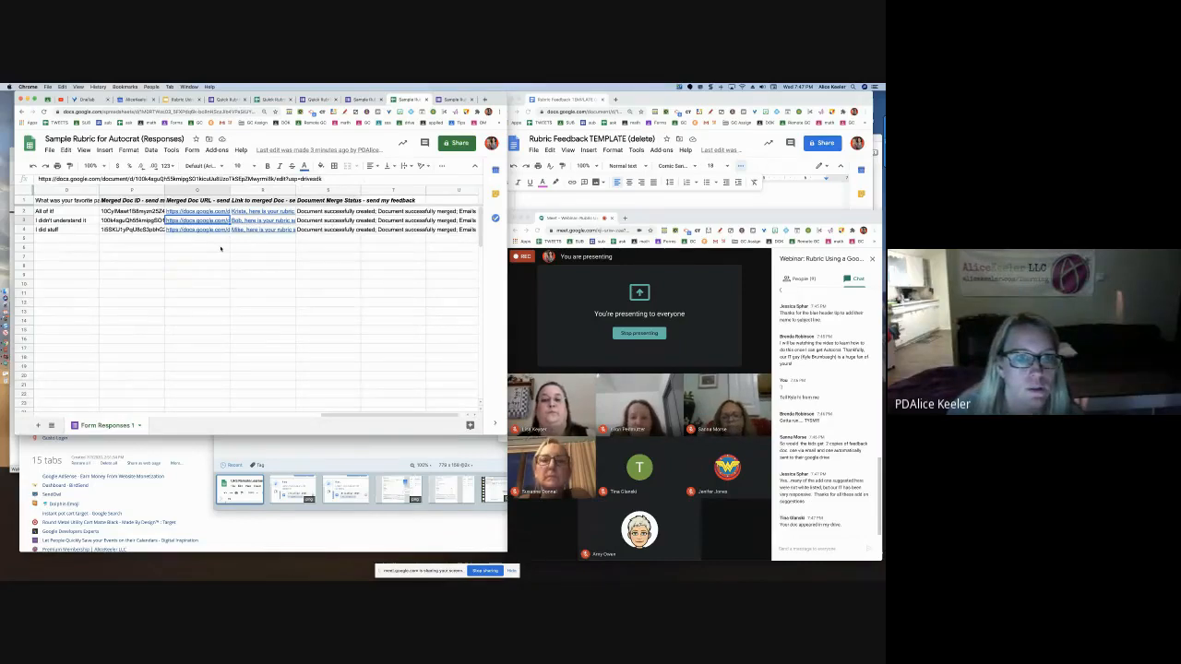
Relaunch AutoCrat and reopen the 'send my feedback' job for editing
scroll(276, 259, left, 2)
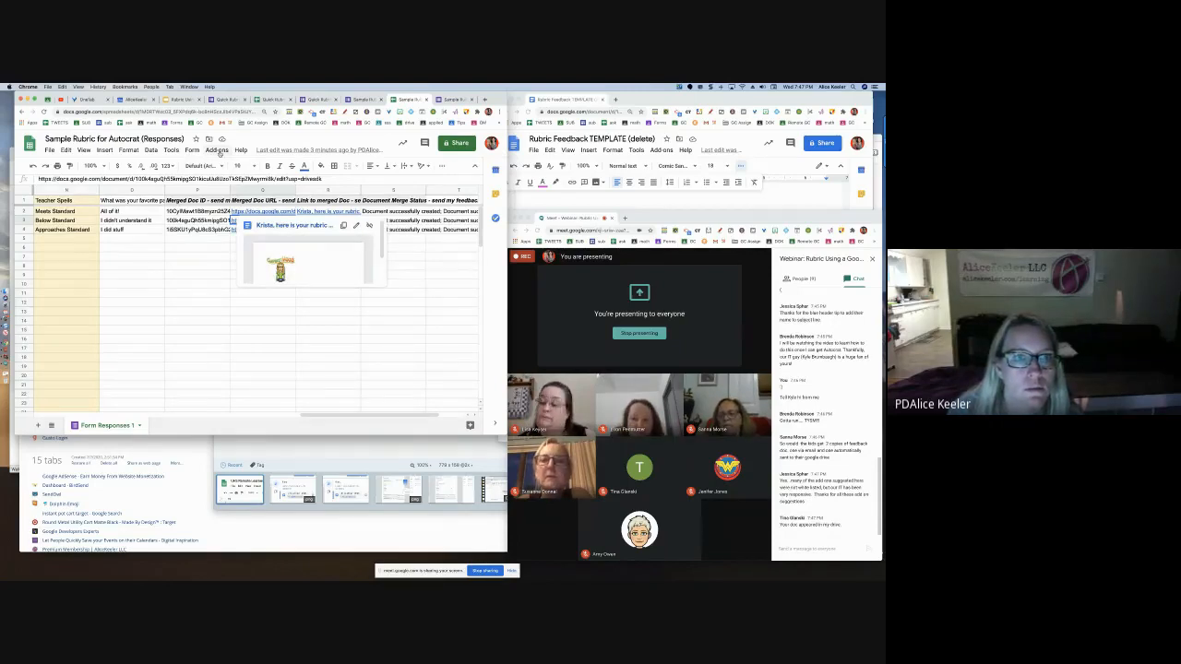
click(217, 150)
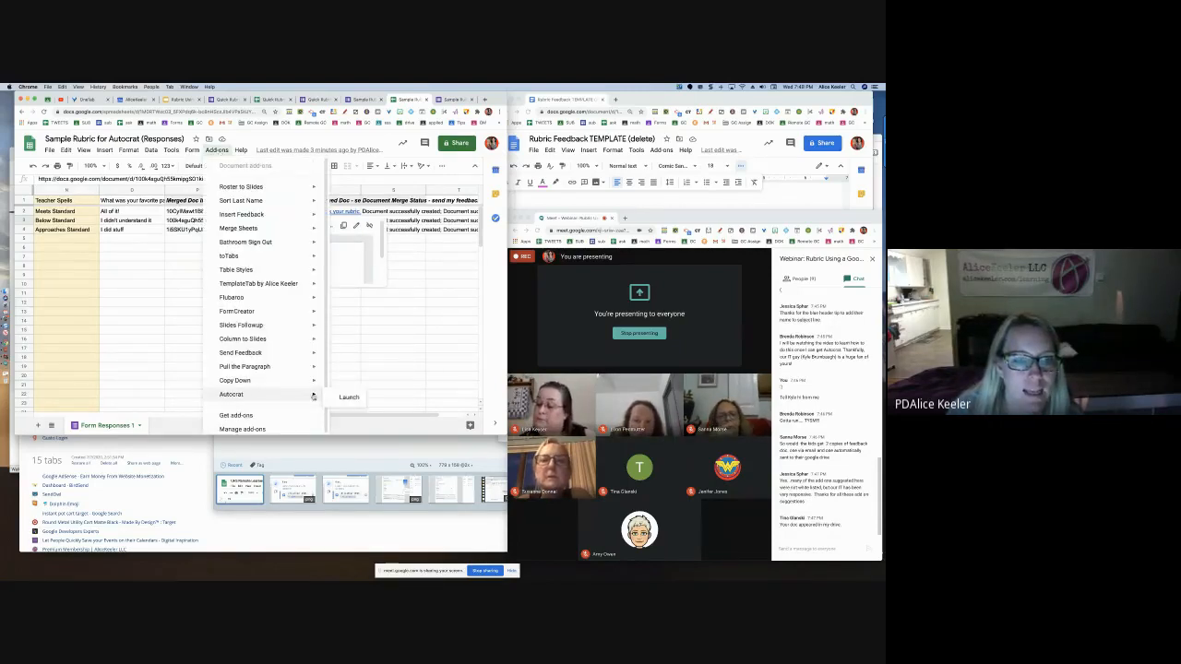
click(347, 398)
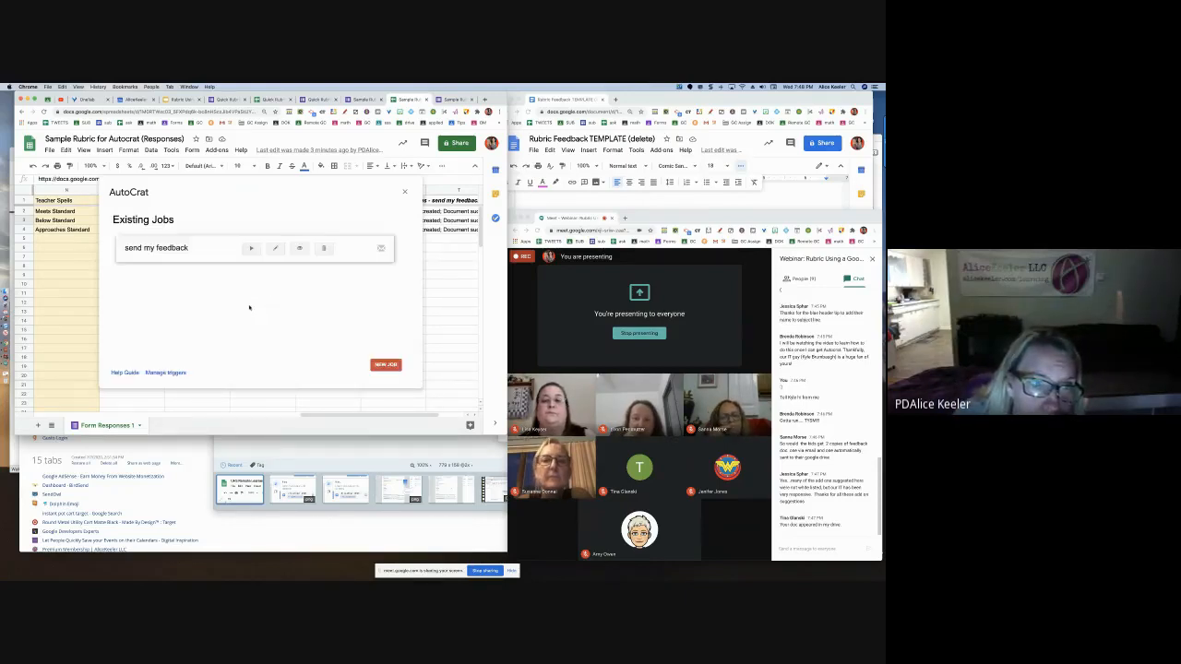
click(275, 250)
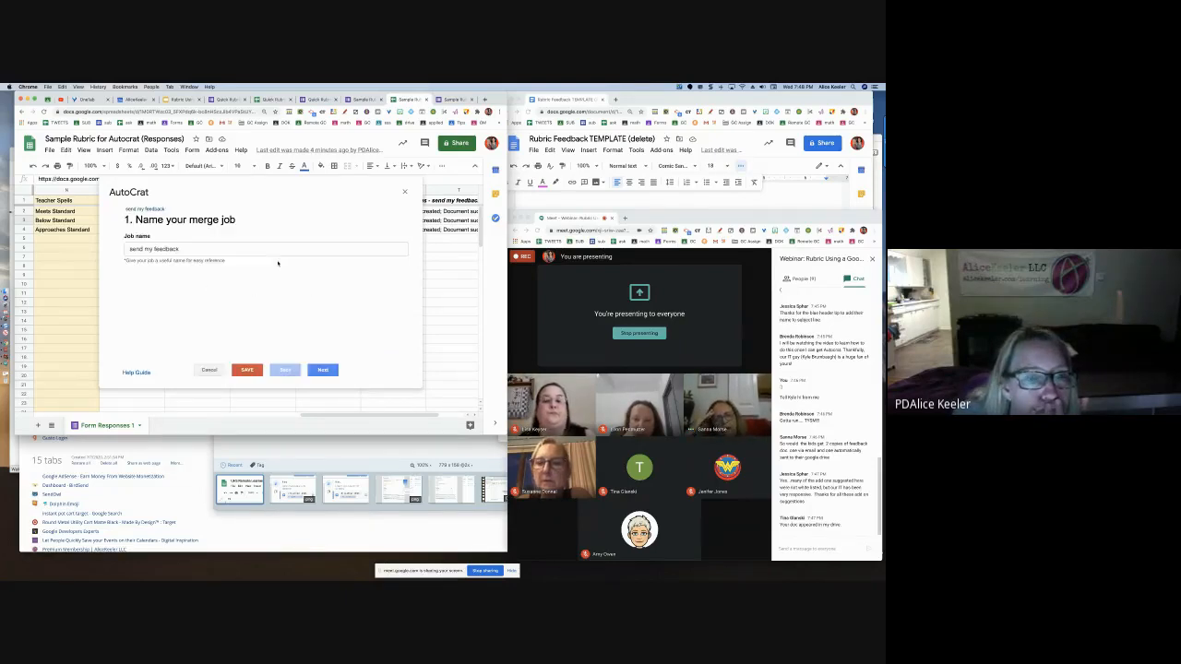
Step through the job name, template mapping, file settings and destination folder pages
click(321, 370)
click(321, 370)
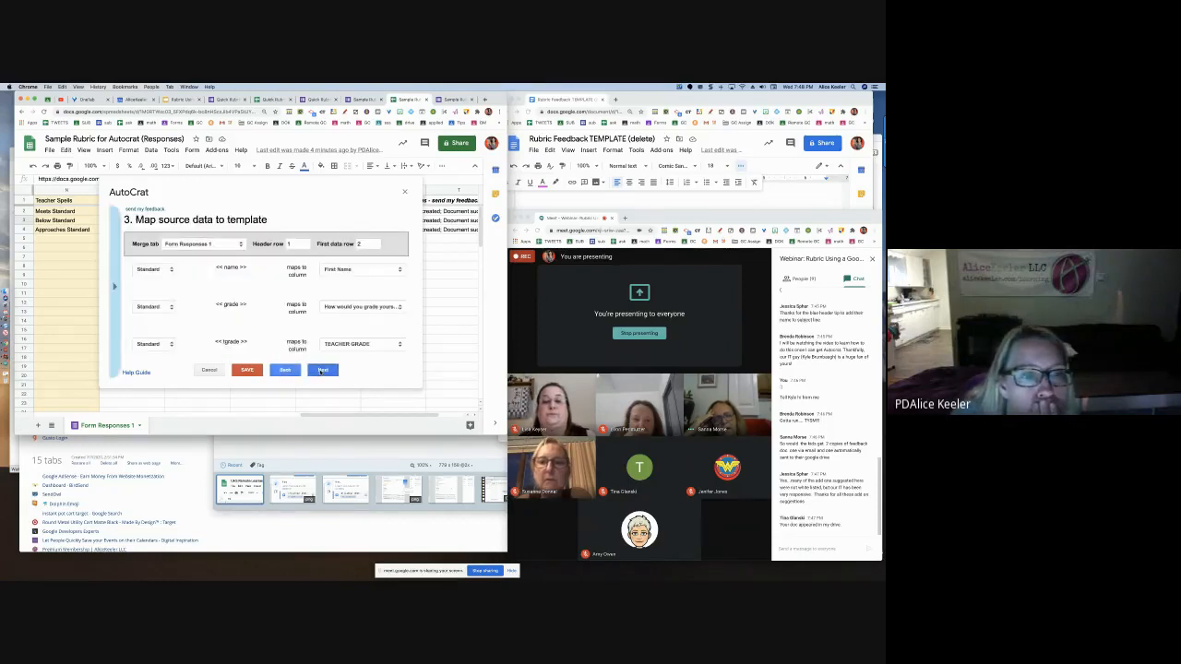
click(321, 370)
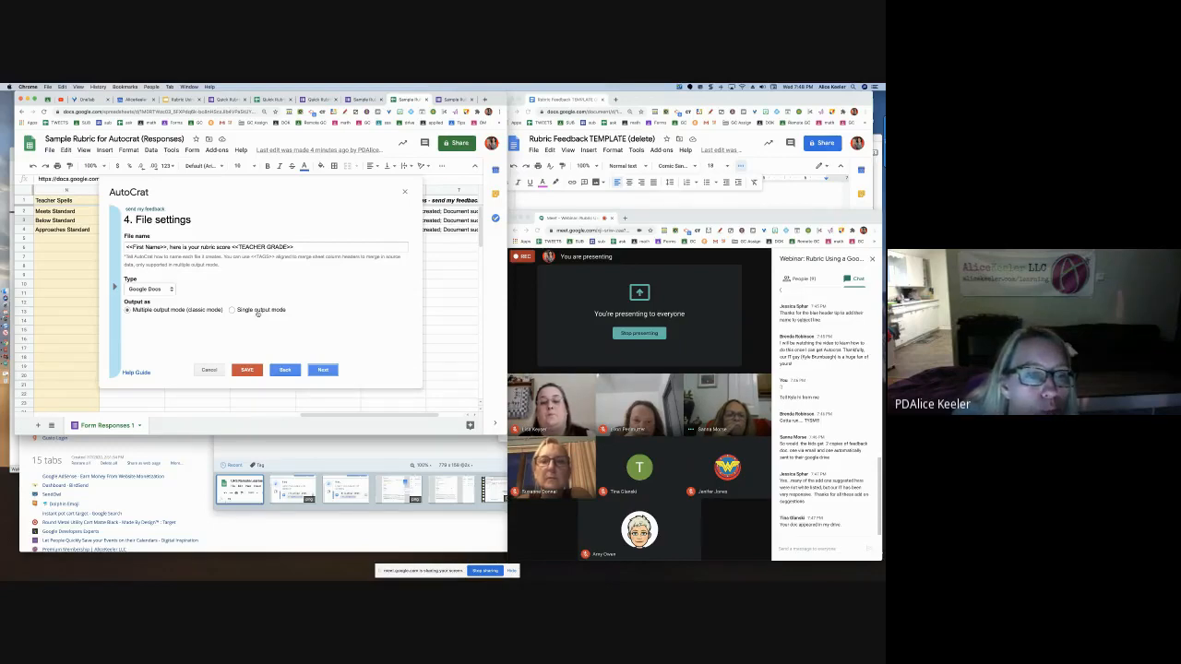
click(322, 370)
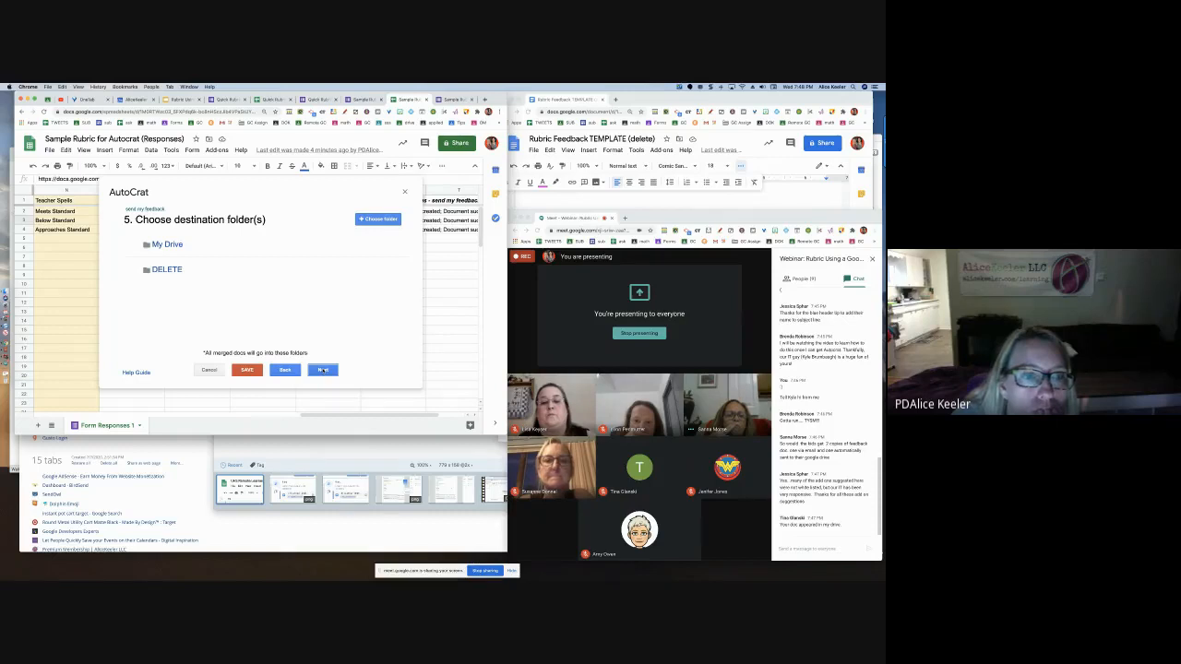
click(322, 370)
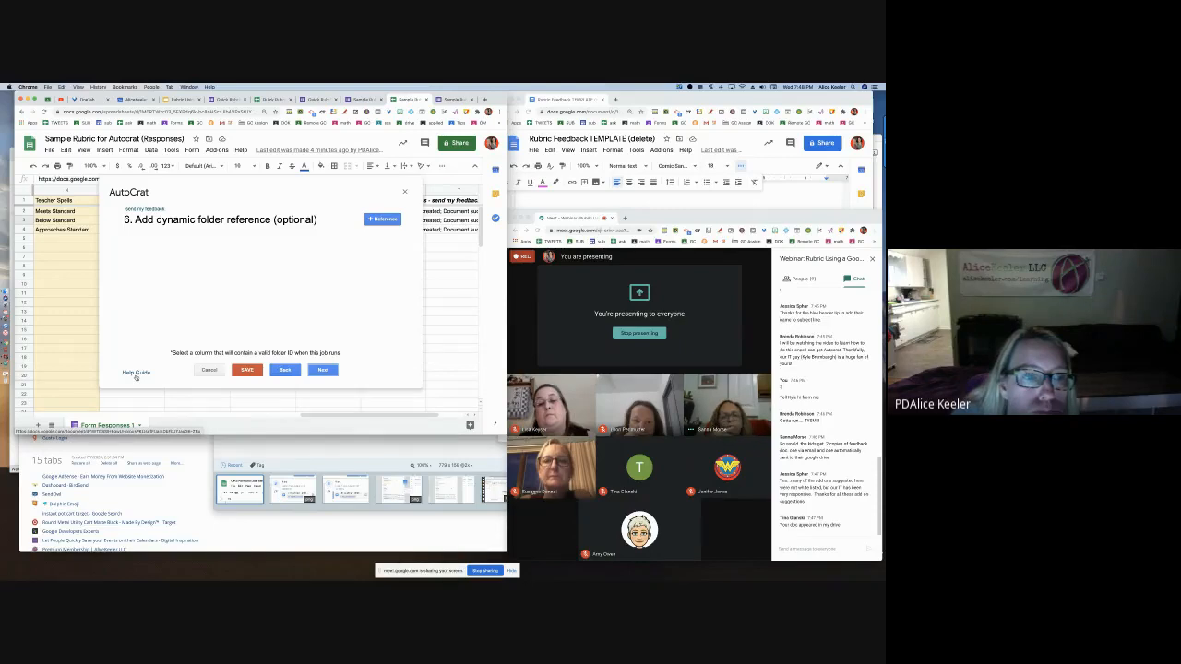
Add a Timestamp column folder reference, then continue to the optional merge condition step
click(378, 219)
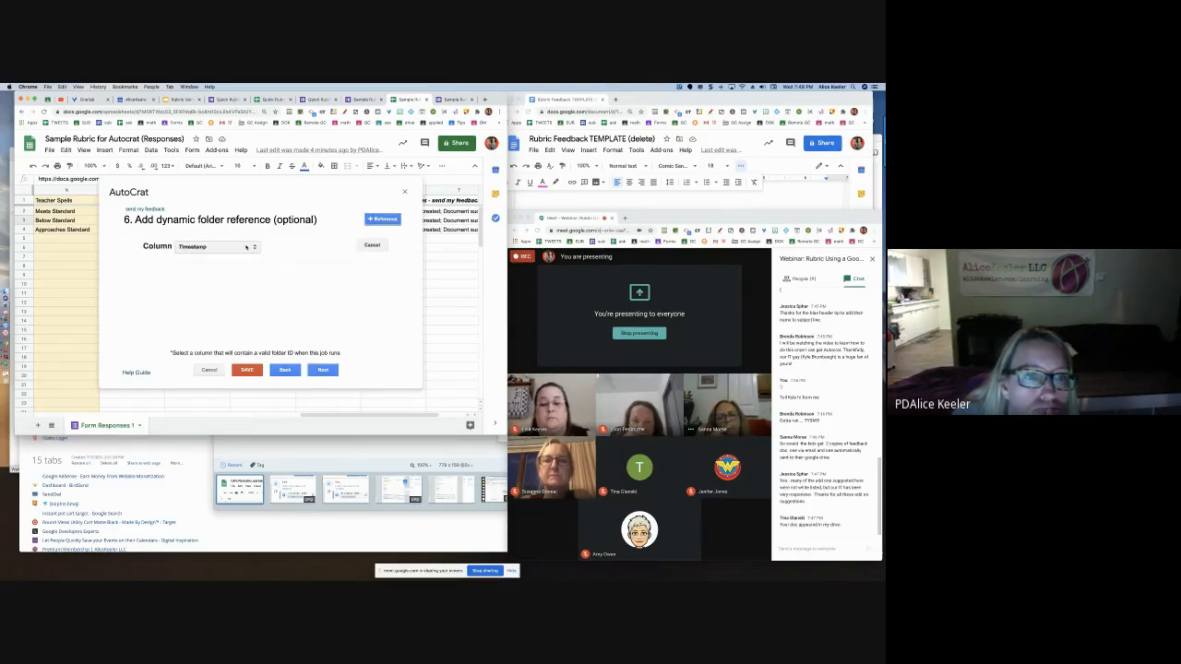
click(247, 248)
click(266, 234)
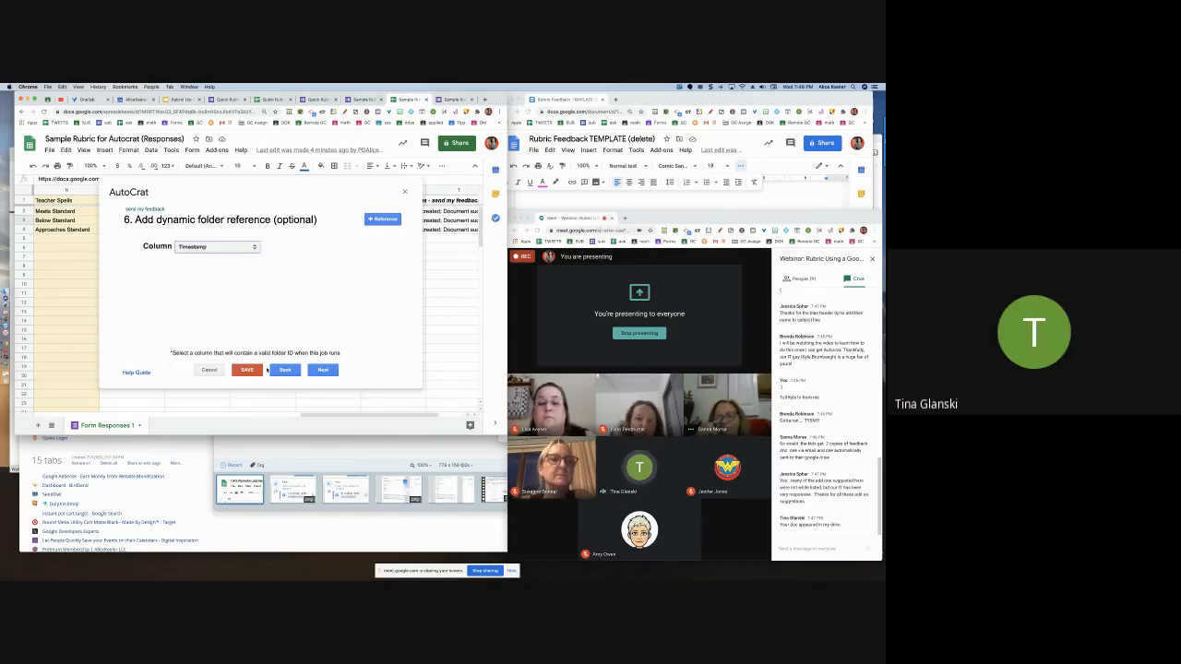
click(318, 372)
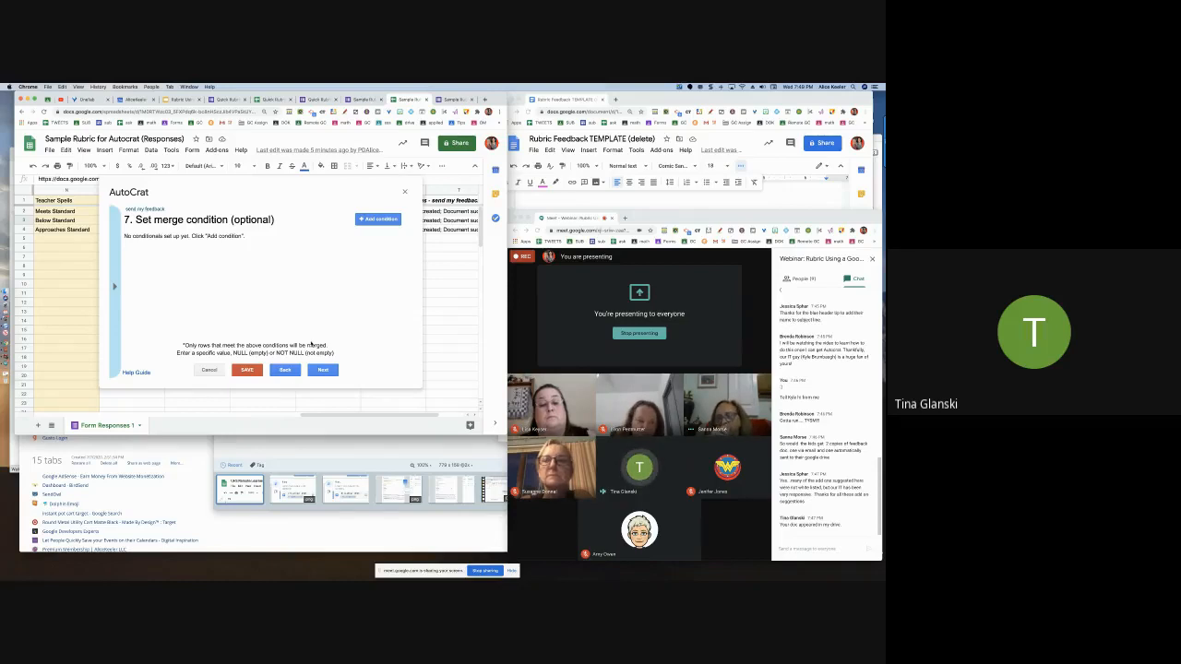
Review step 8's doc-sharing and email settings, then cancel the edit without saving
click(322, 370)
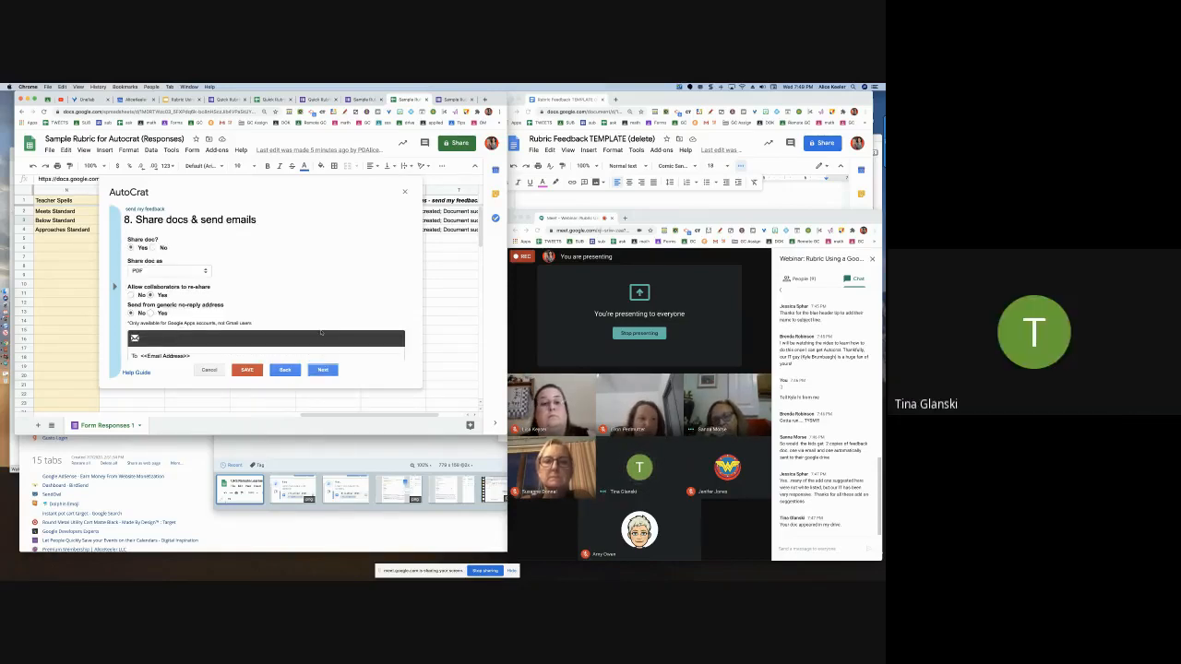
scroll(321, 334, down, 1)
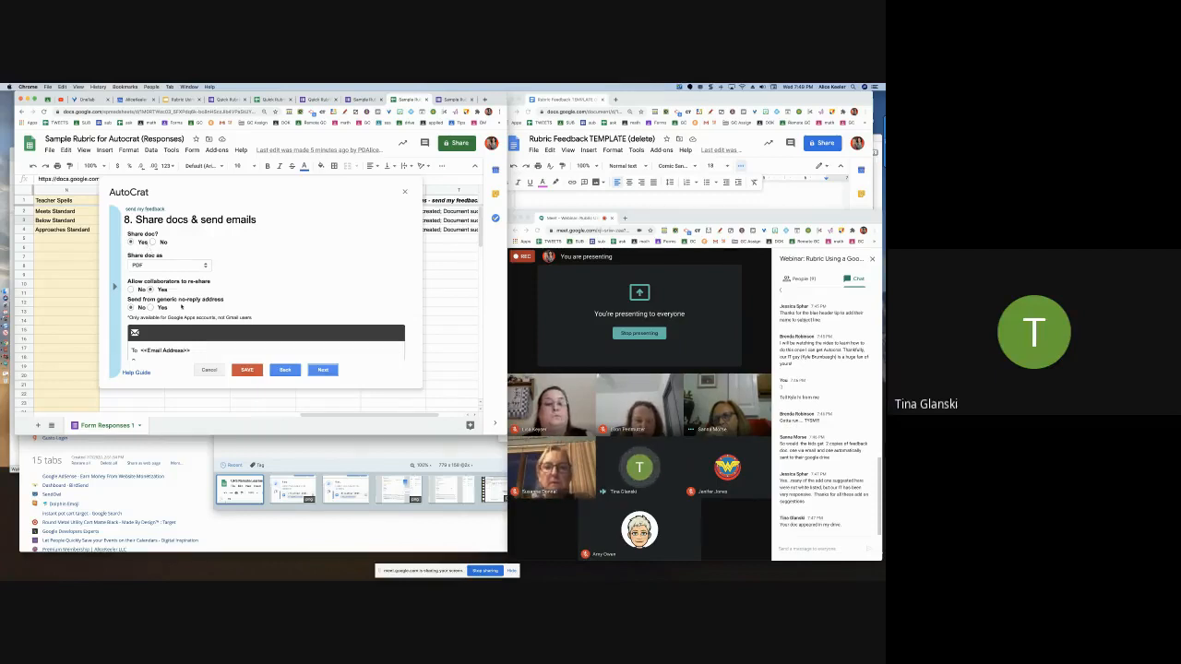
scroll(271, 355, down, 1)
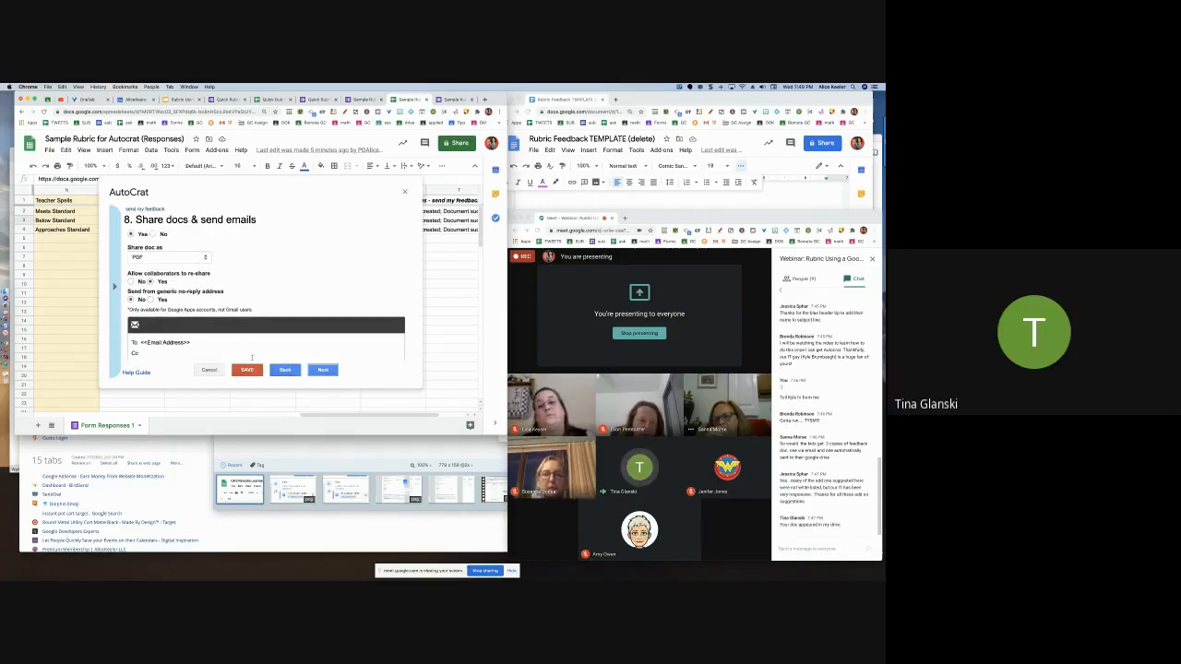
click(209, 370)
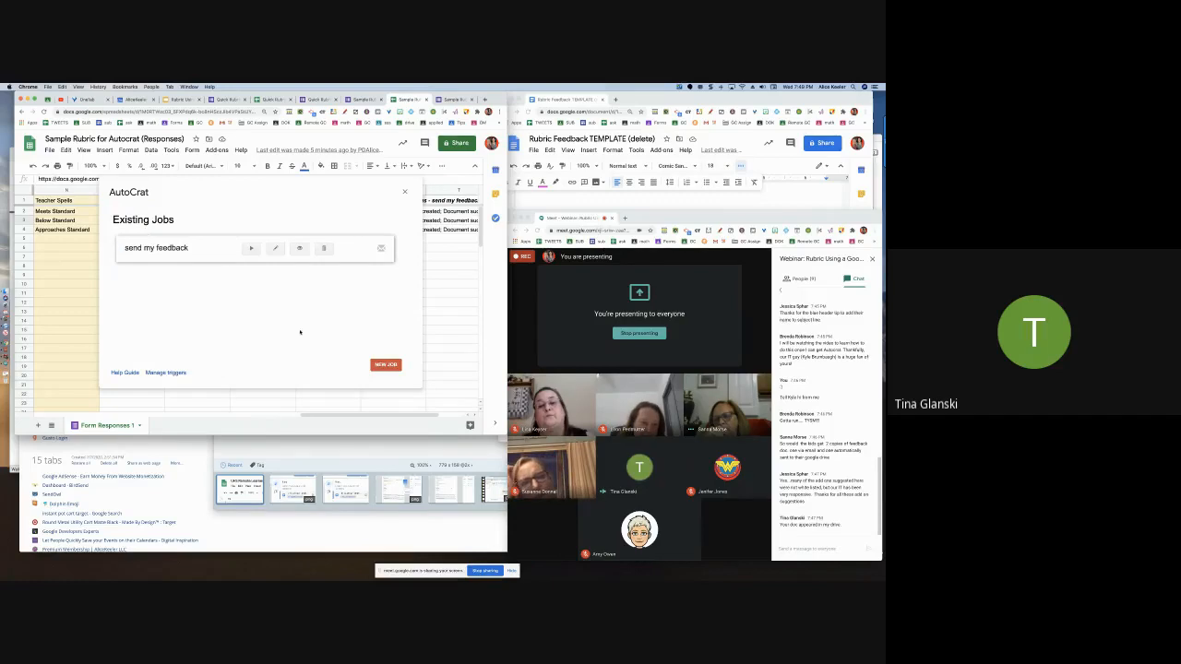
Close AutoCrat and open the row 4 student's merged feedback doc from its link
click(403, 191)
click(279, 230)
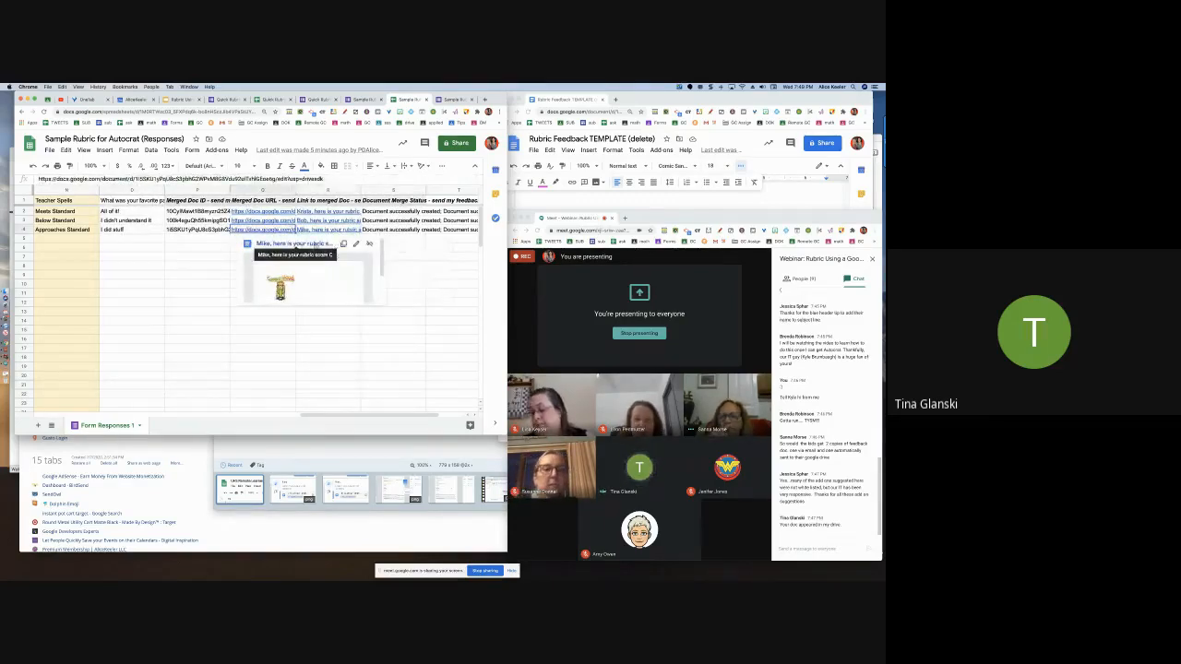
click(350, 244)
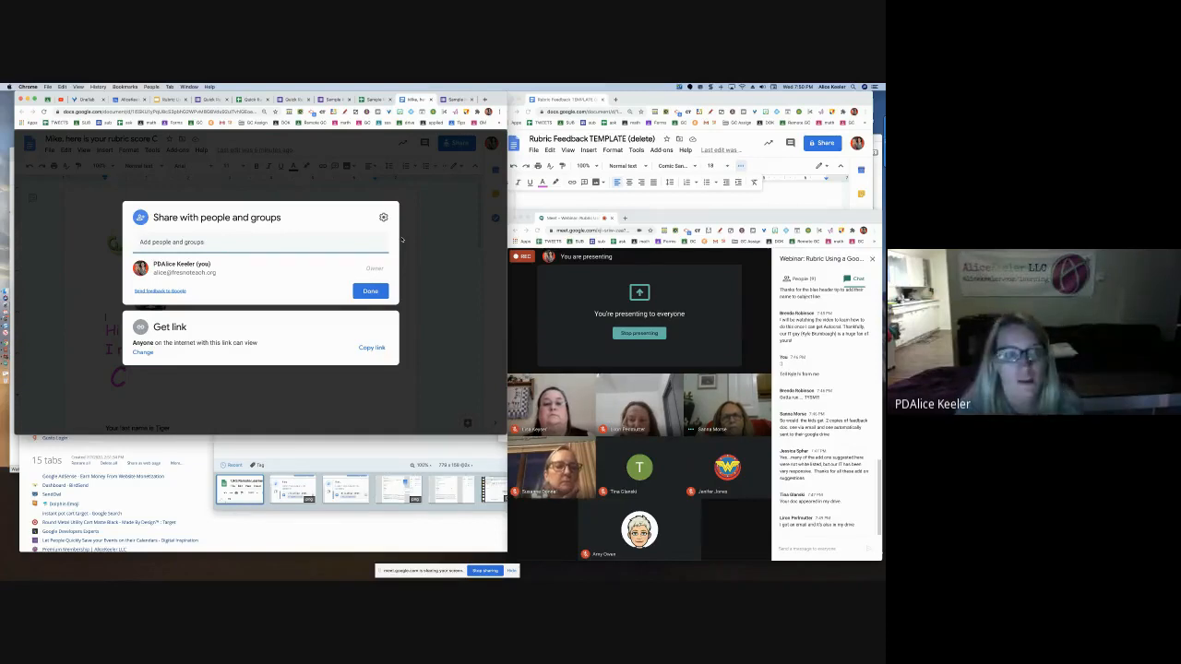
click(380, 292)
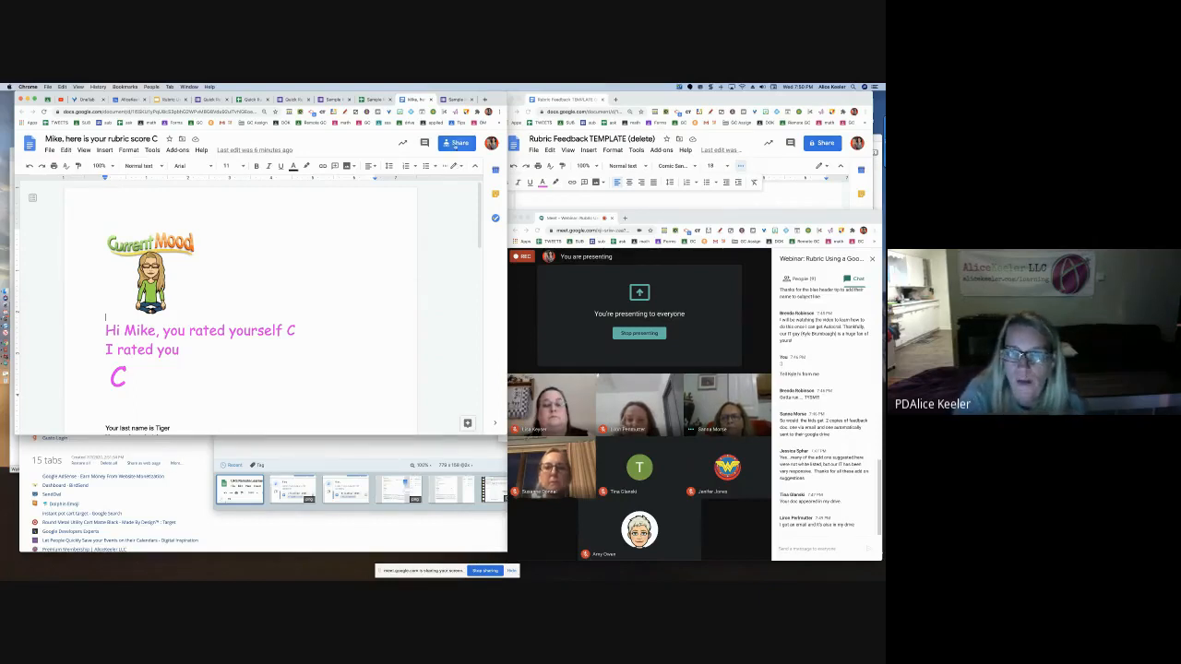
click(456, 145)
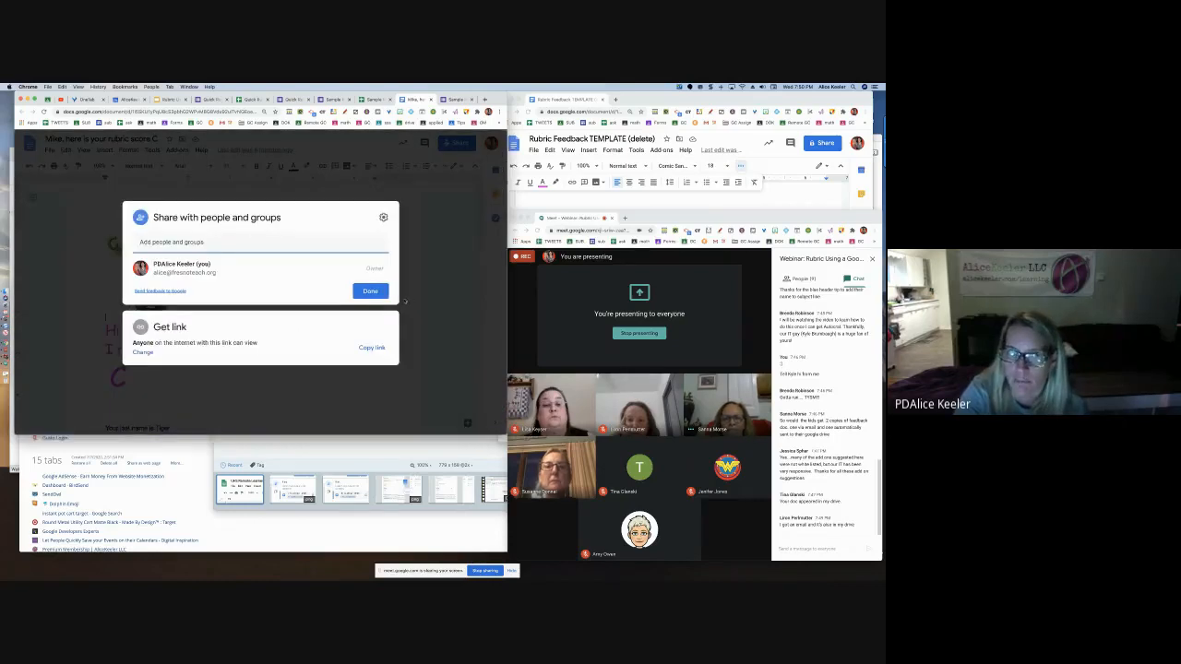